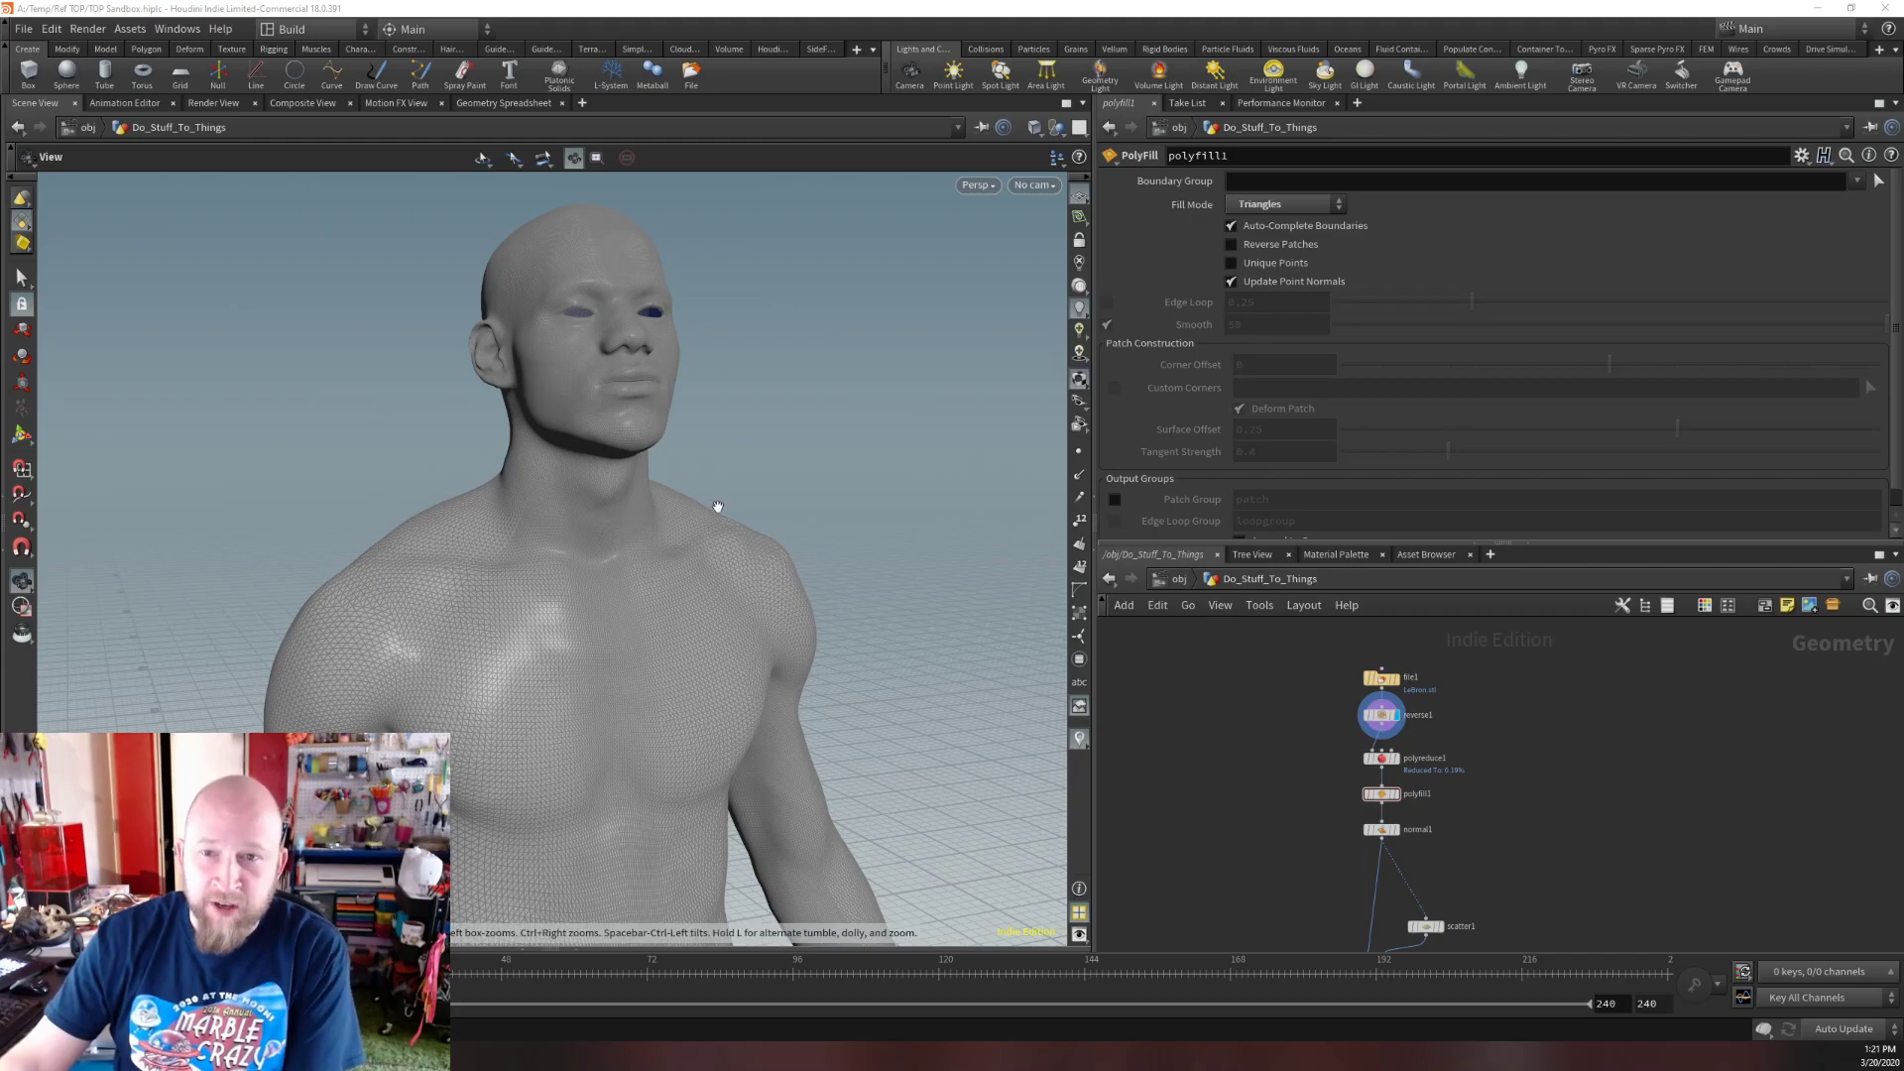
Switch the display flag to normal1 and orbit around the faceted low-poly bust.
left_click_drag(947, 664, 532, 625)
scroll(531, 624, "up", 3)
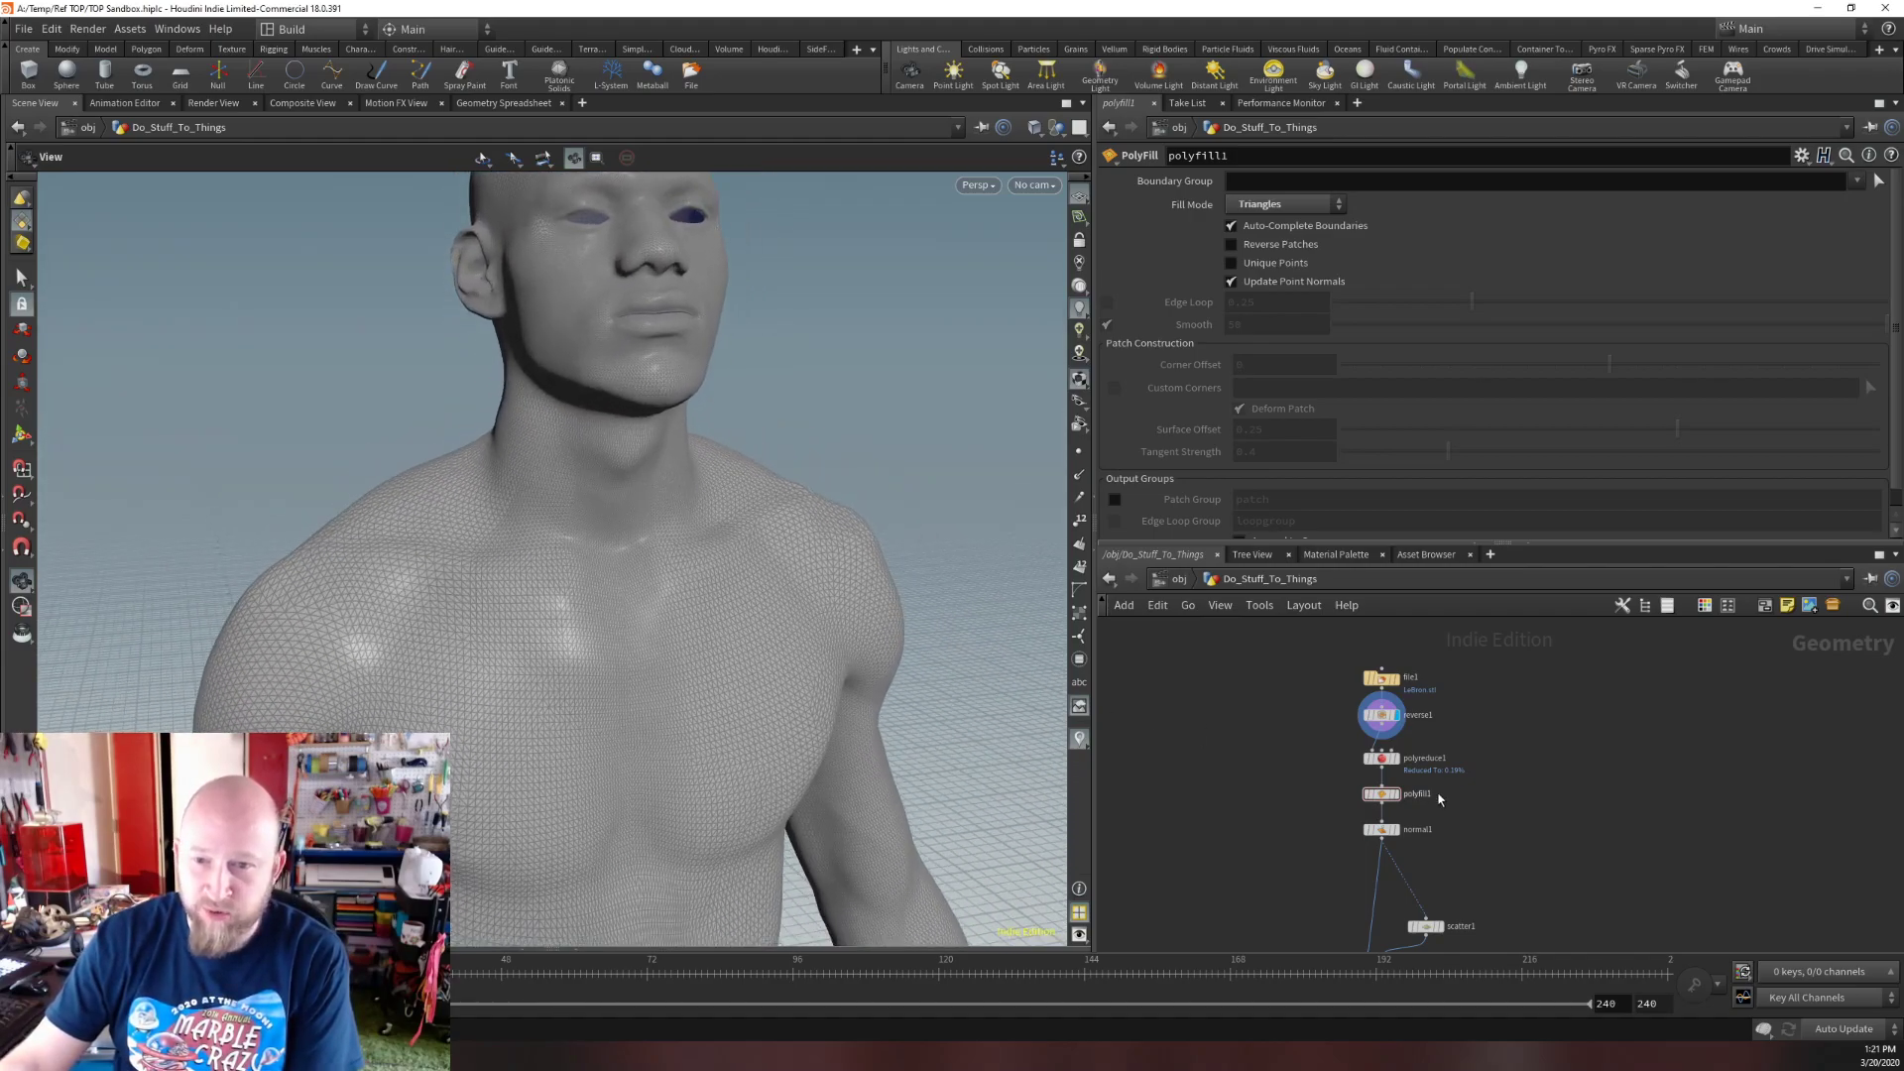
mouse_move(1405, 758)
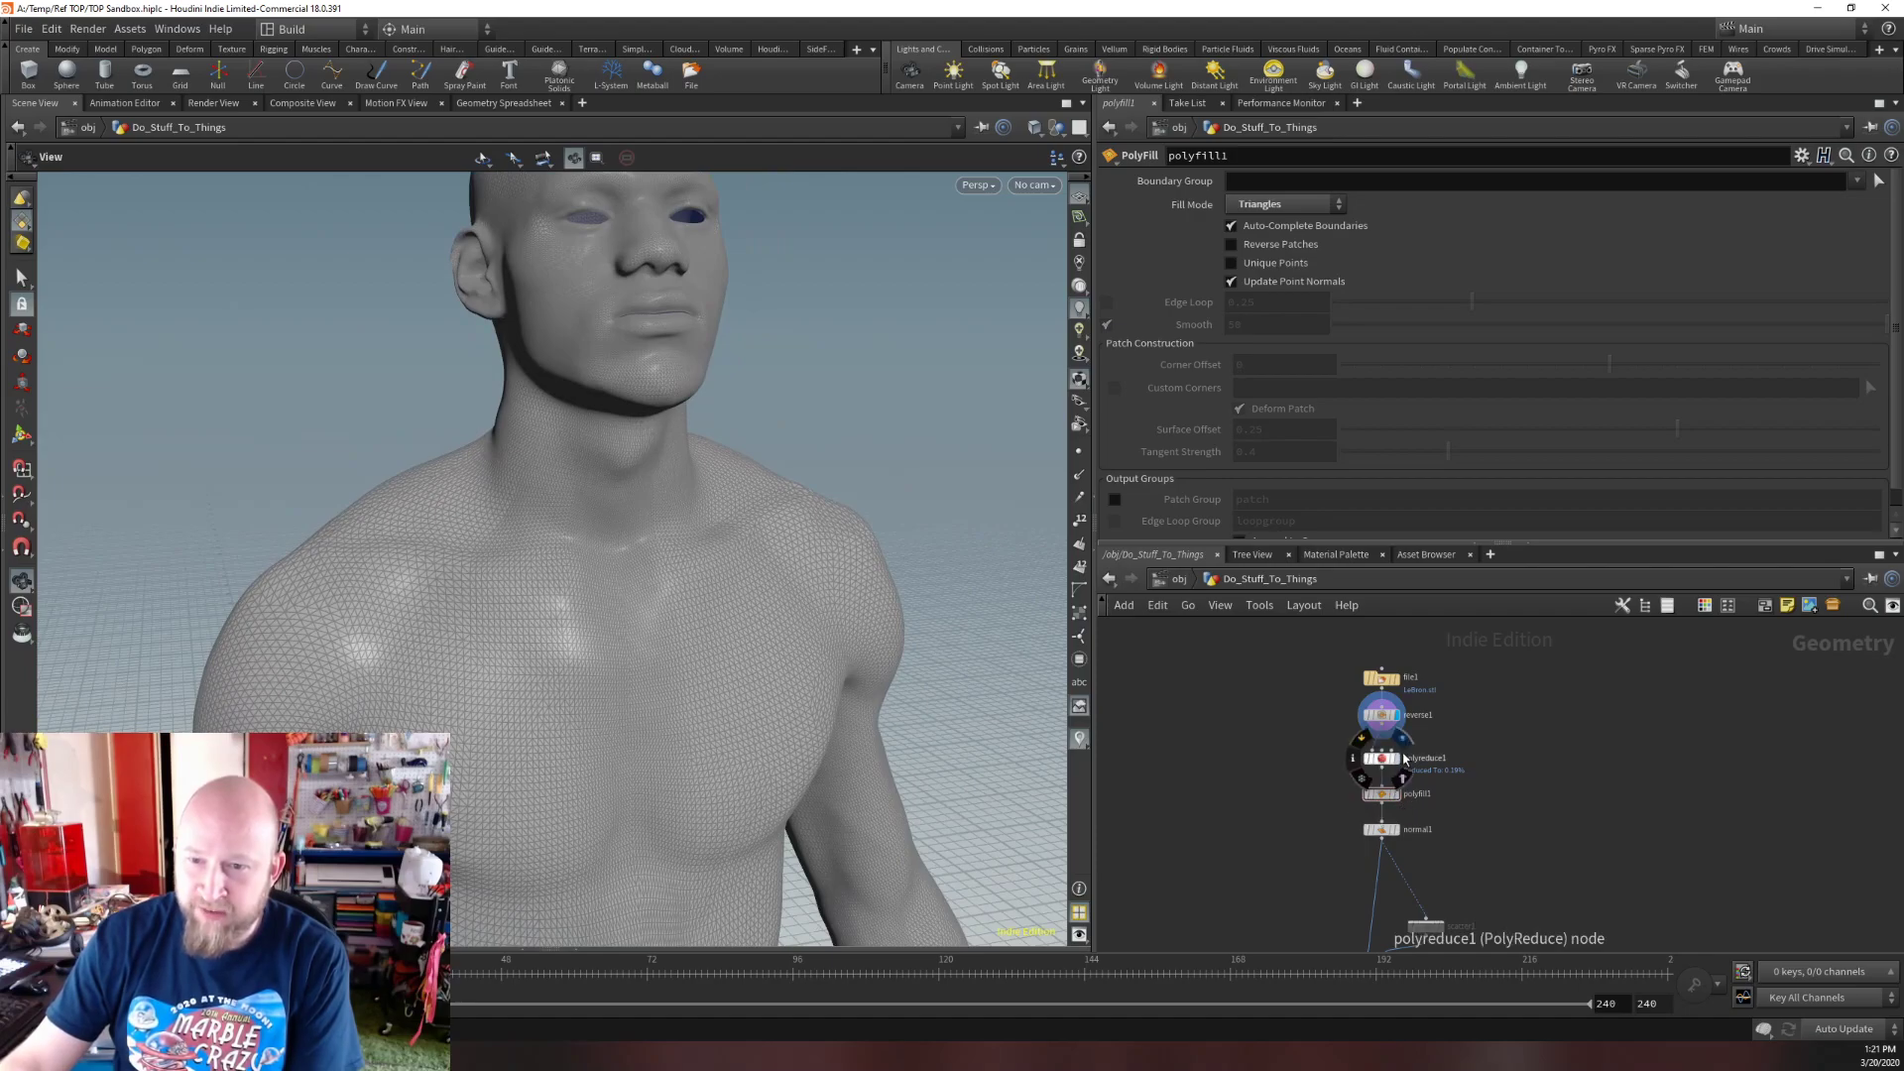
left_click(1397, 829)
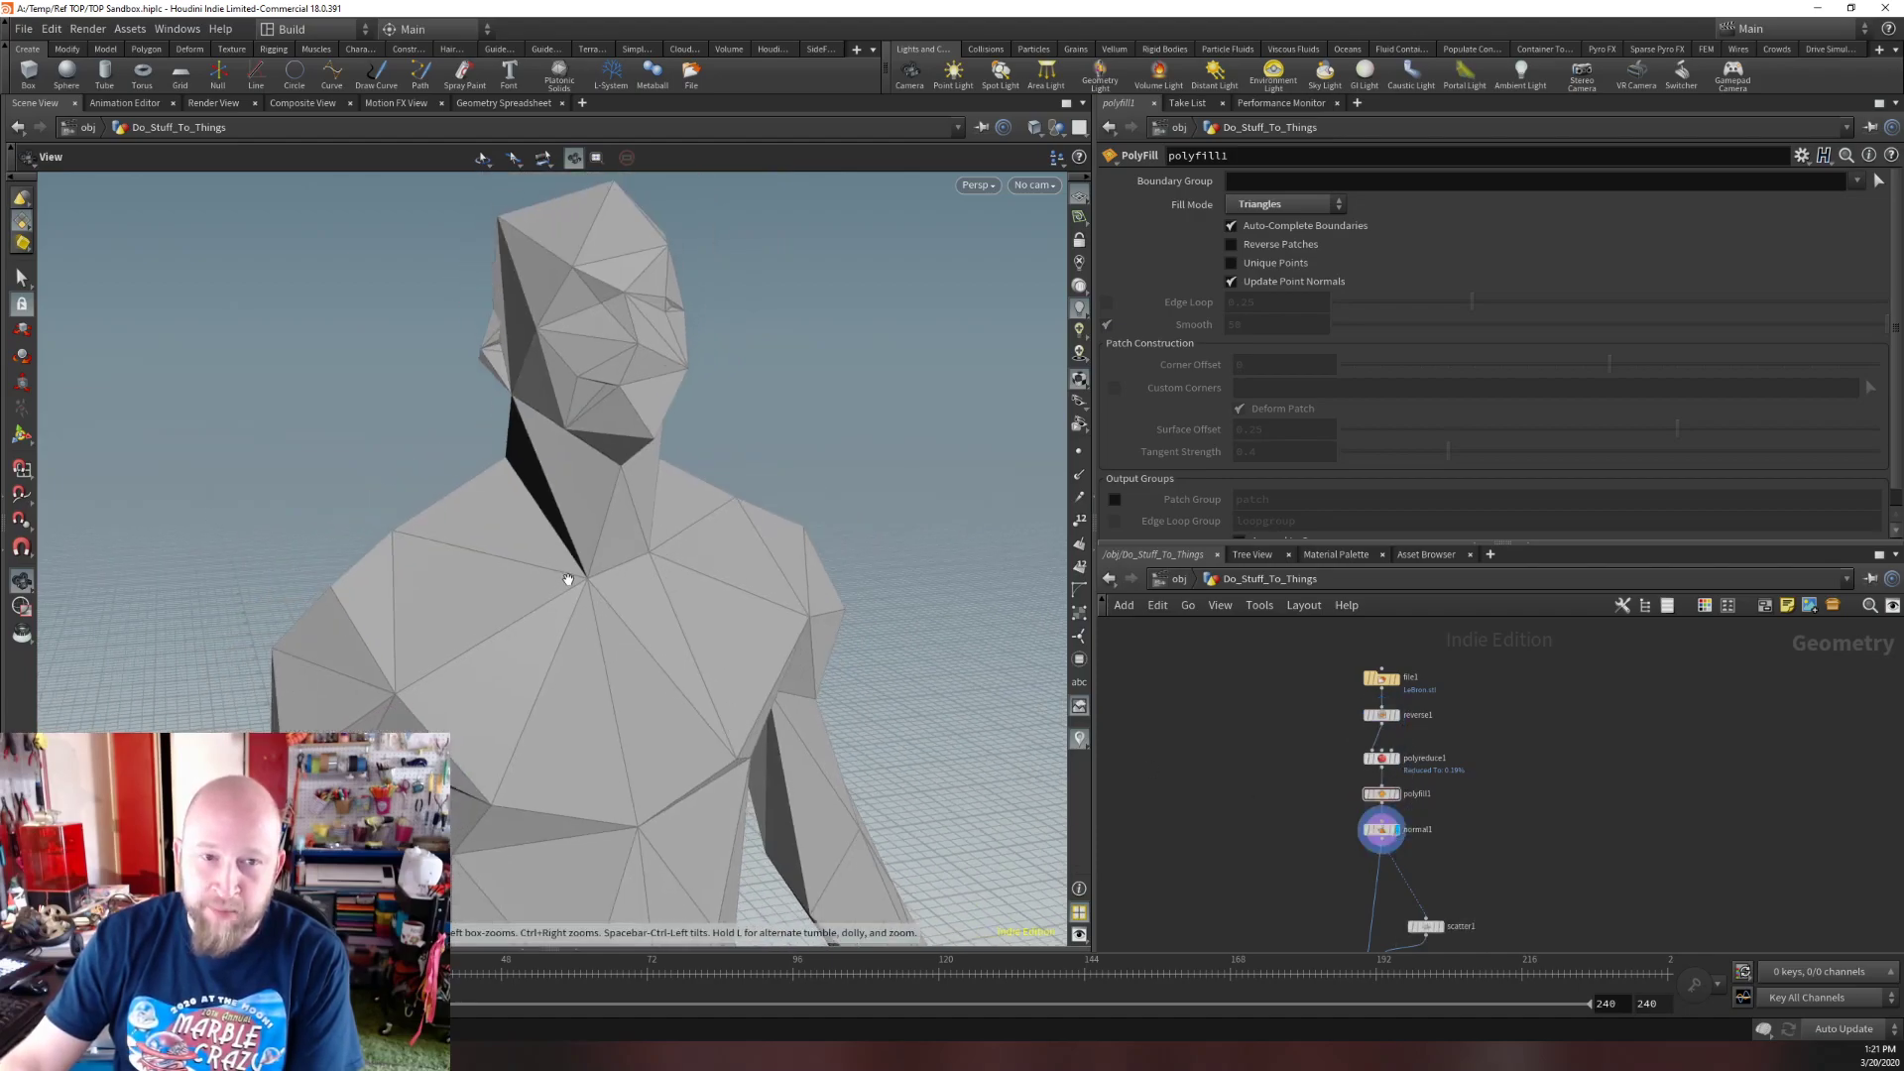
left_click_drag(570, 579, 625, 581)
Display the exploded voronoi pieces from explodedview1 and orbit around the fractured figure.
middle_click_drag(1279, 876, 1293, 705)
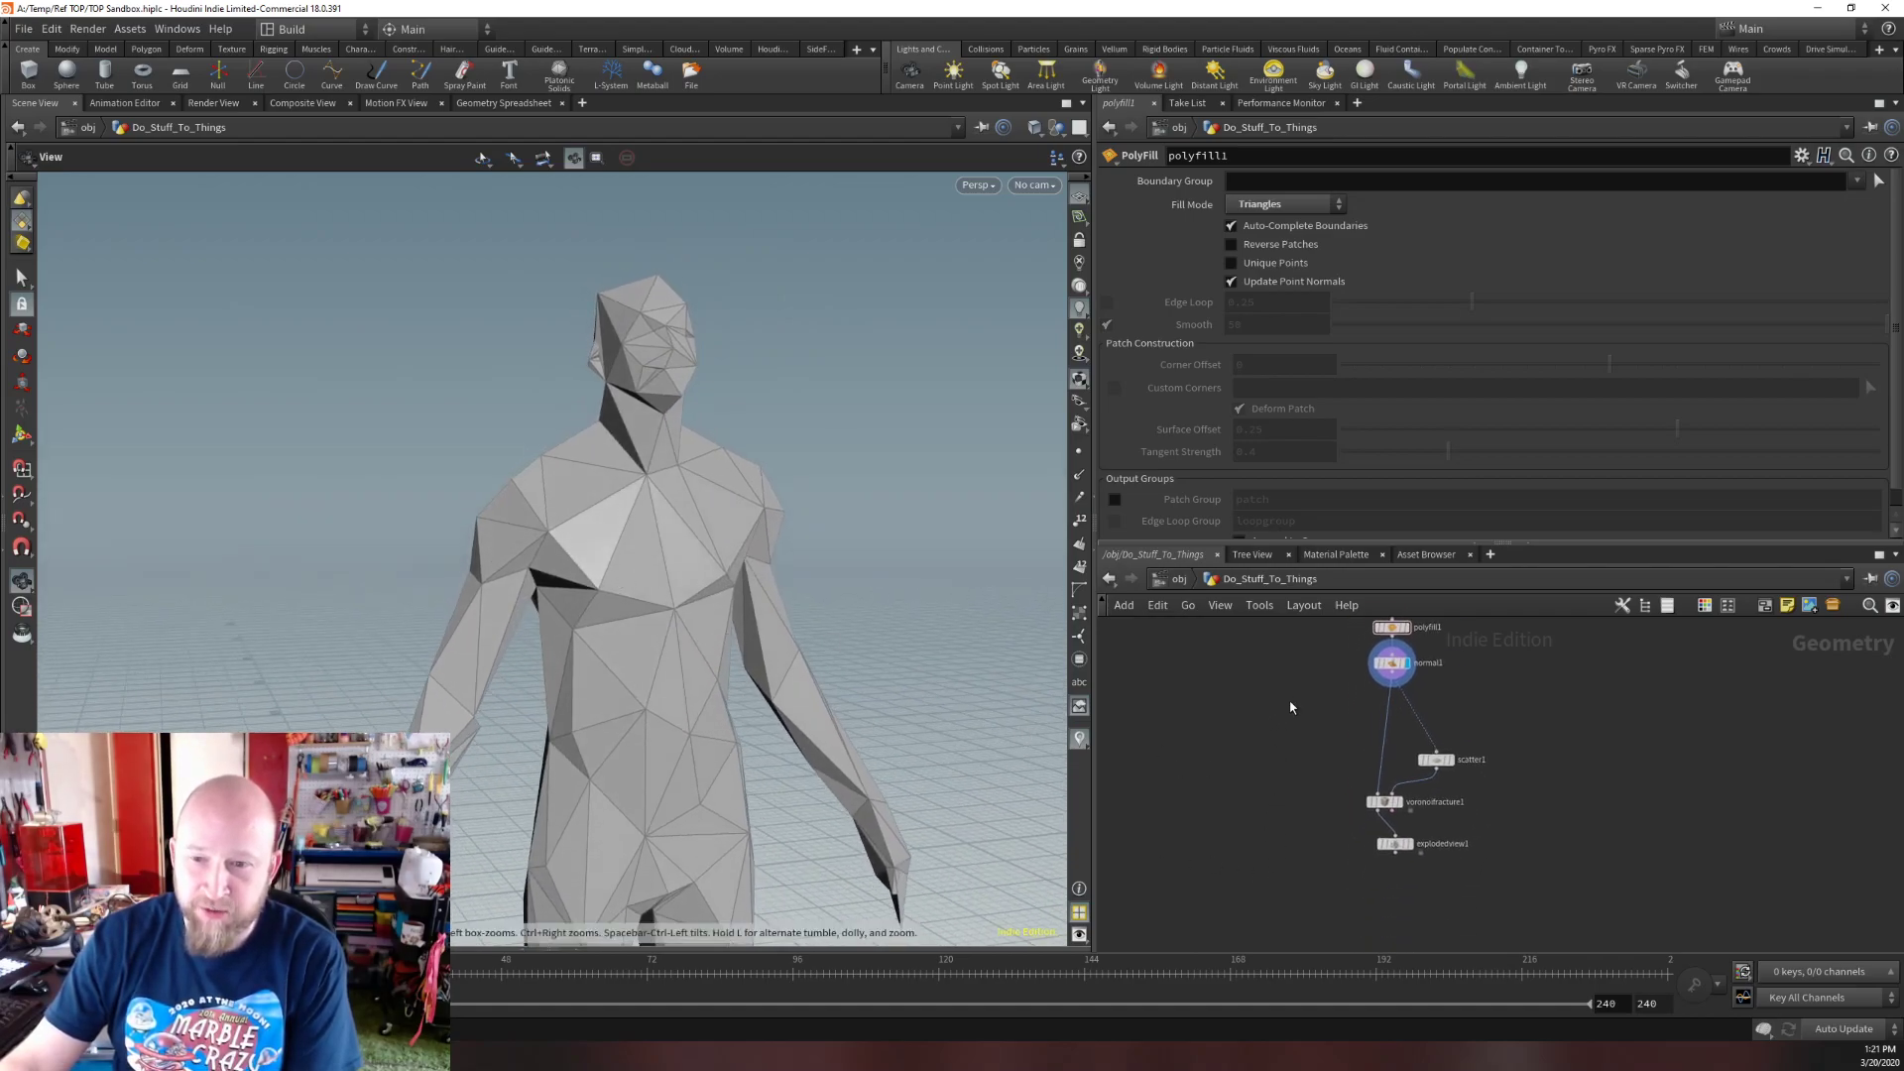
scroll(1428, 863, "up", 3)
left_click(1432, 861)
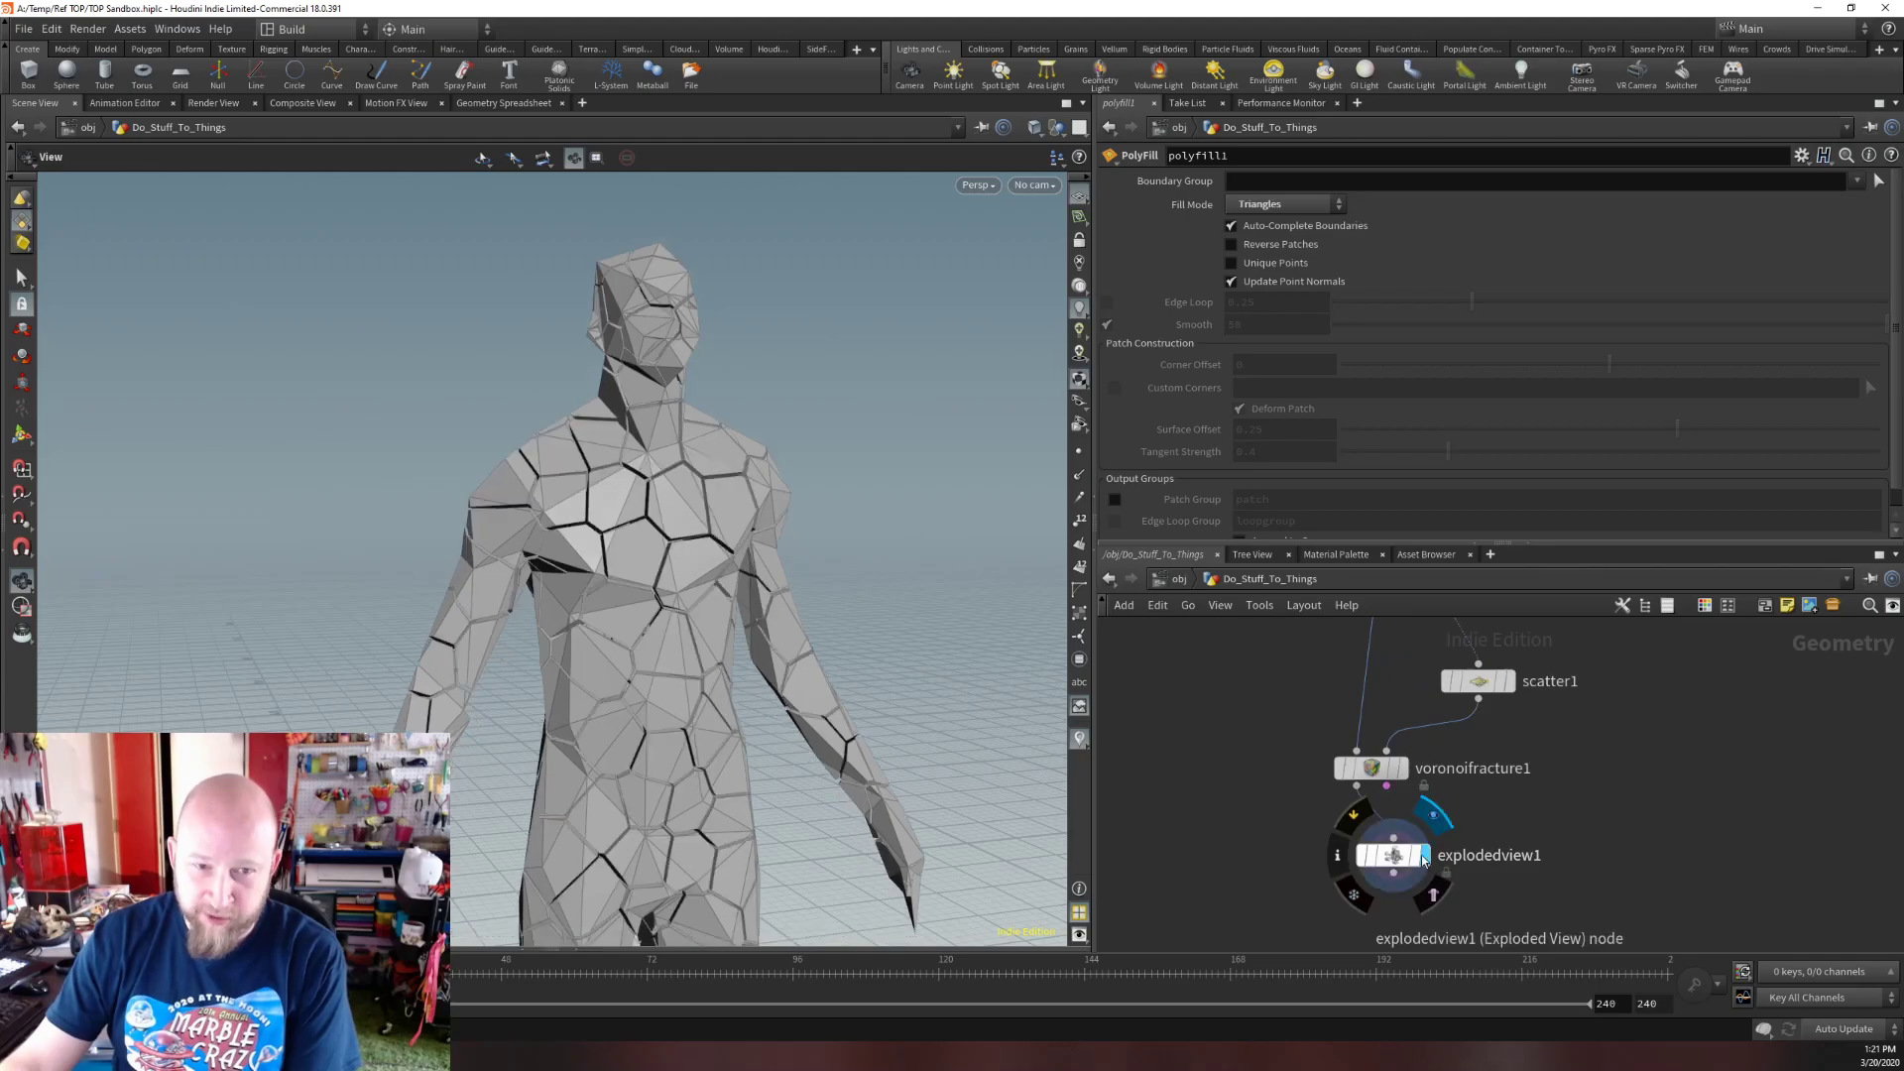
left_click_drag(694, 556, 688, 571)
scroll(667, 512, "up", 2)
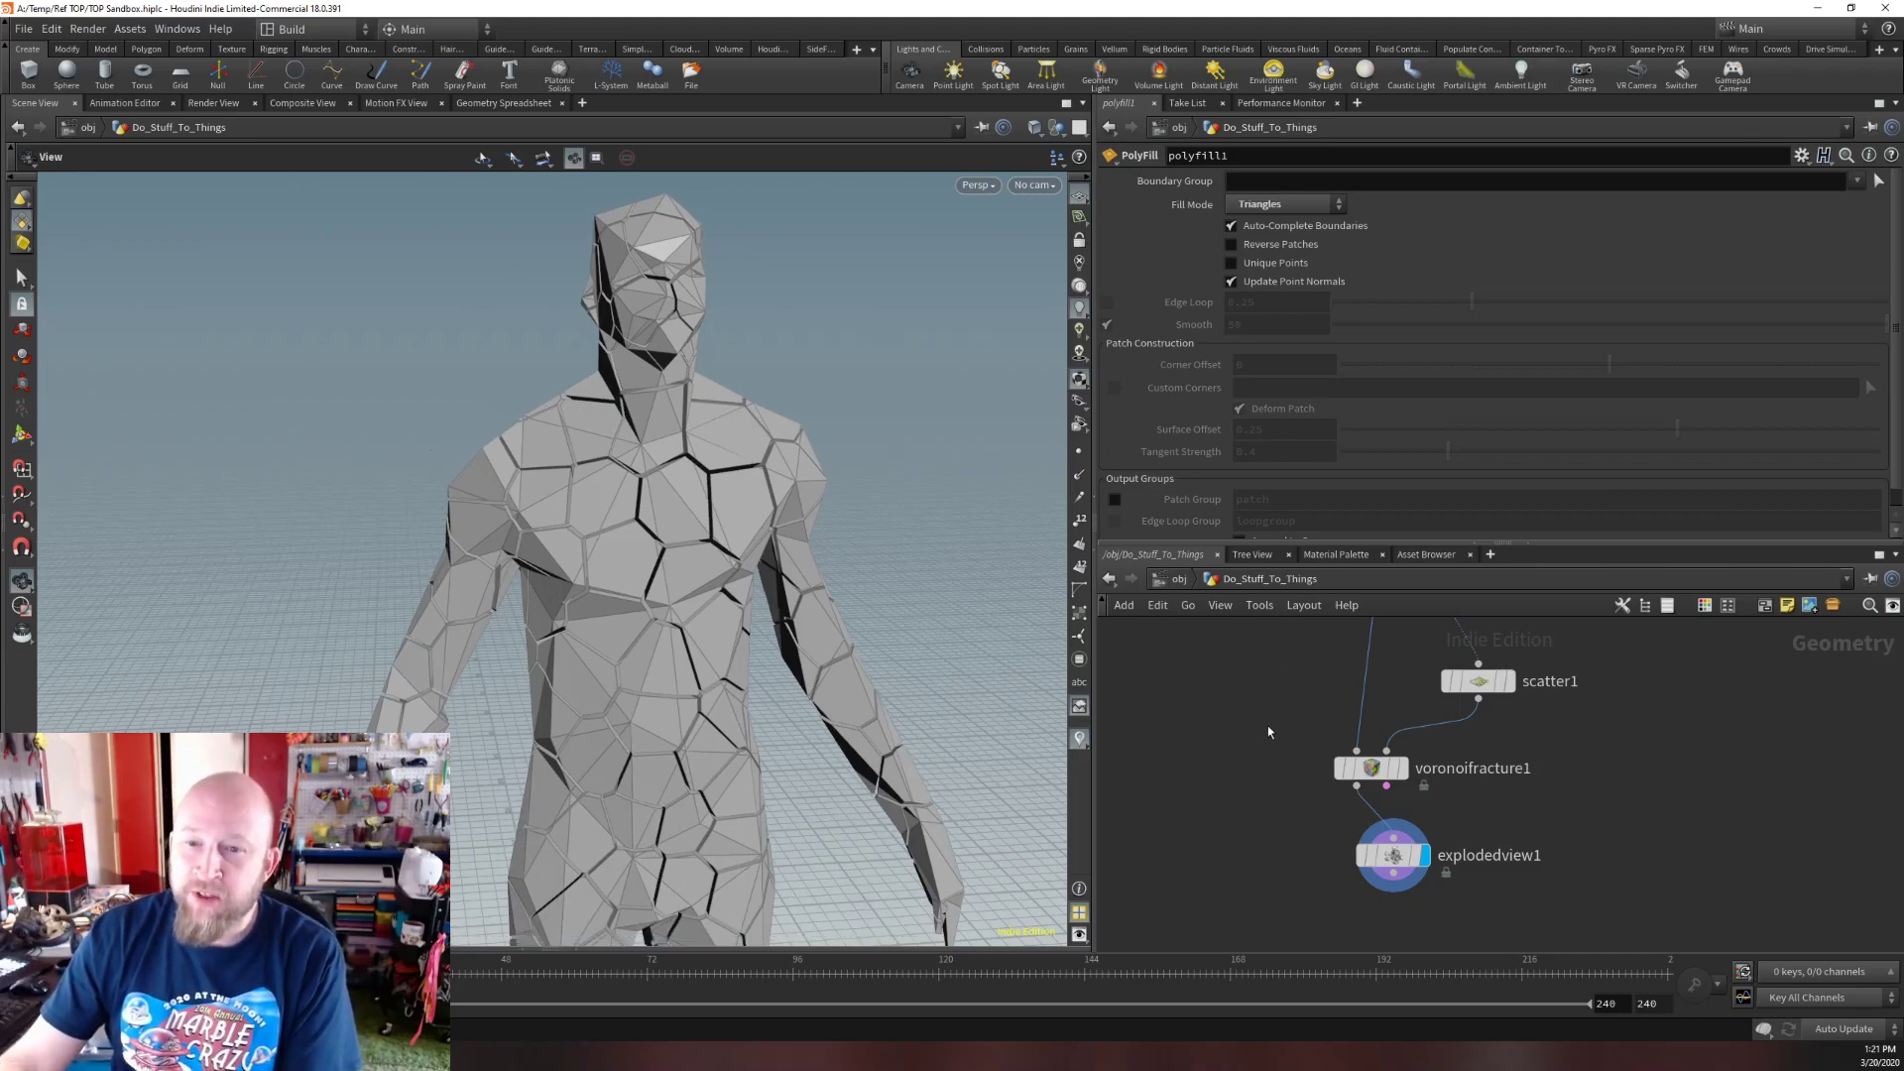
scroll(1268, 732, "down", 3)
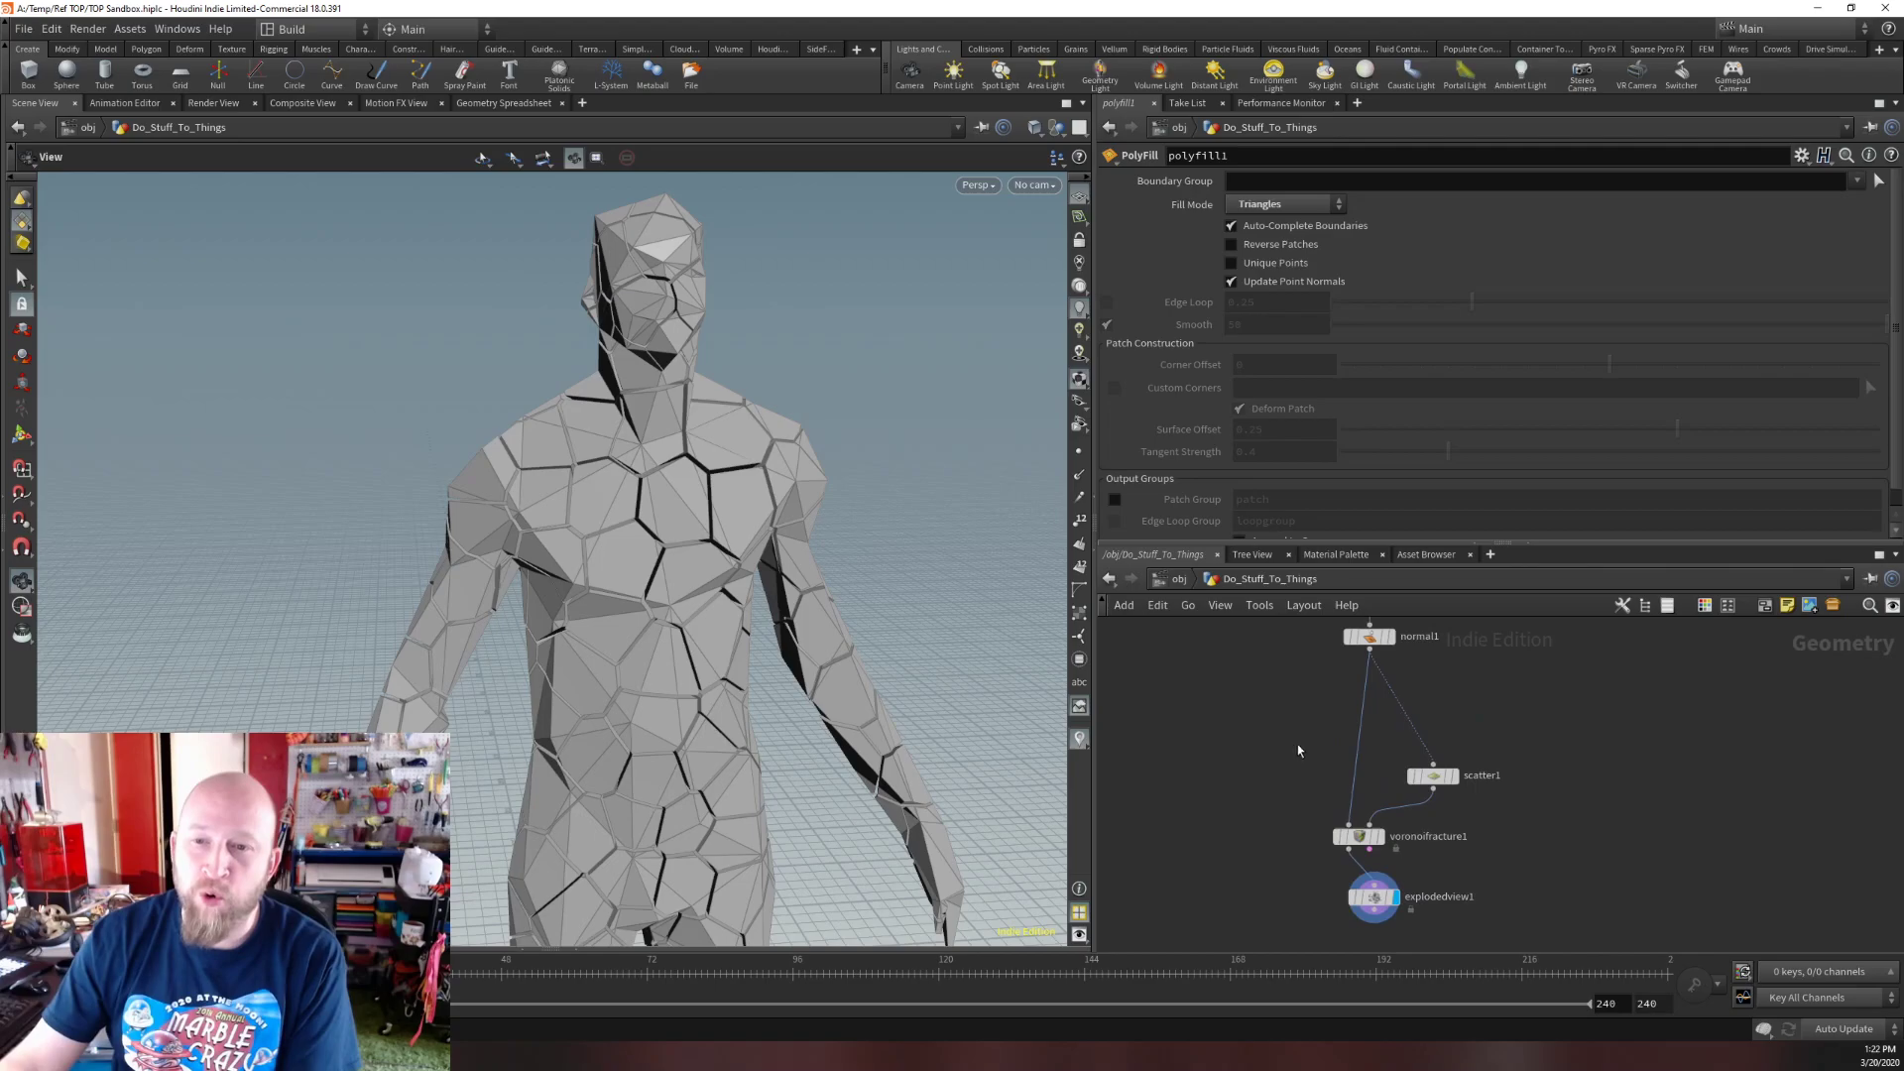
scroll(1304, 740, "up", 5)
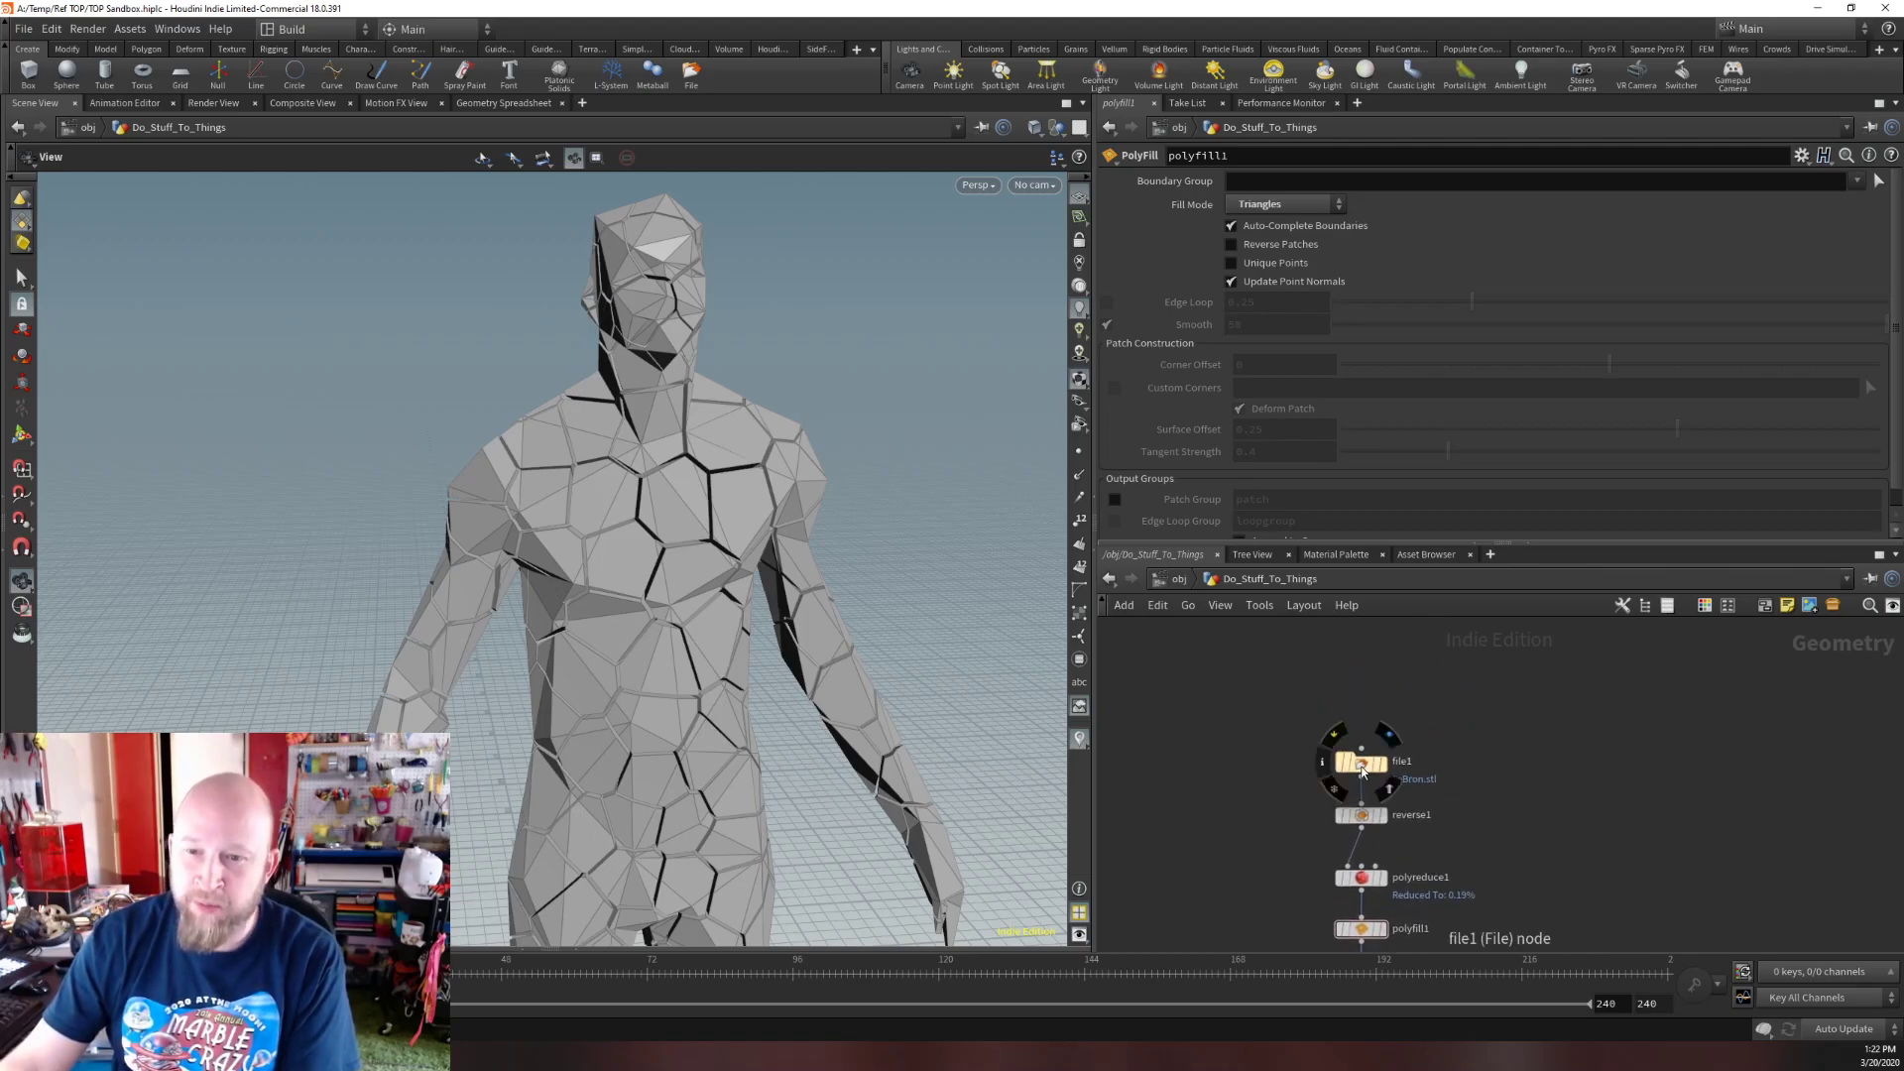
Inspect file1's geometry file settings, then start a new scene with Ctrl+N.
left_click(1361, 761)
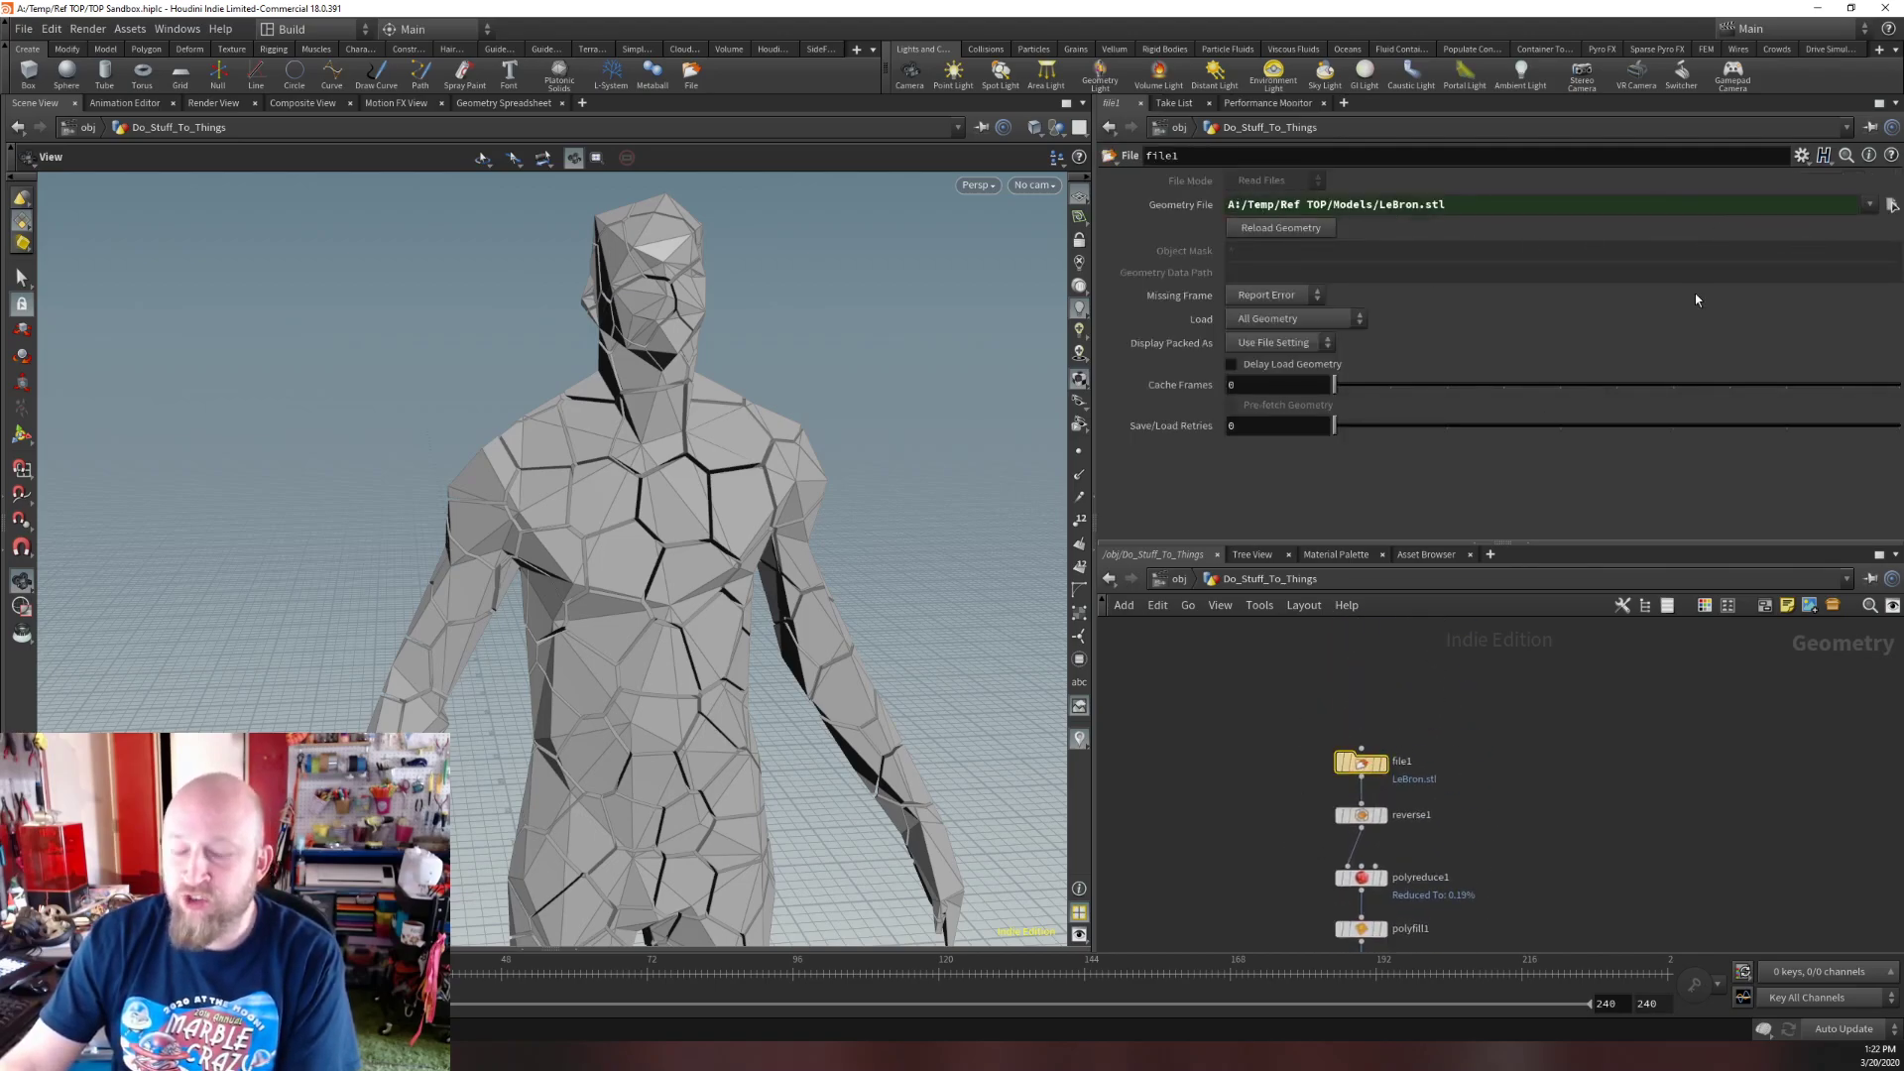
scroll(1389, 883, "down", 3)
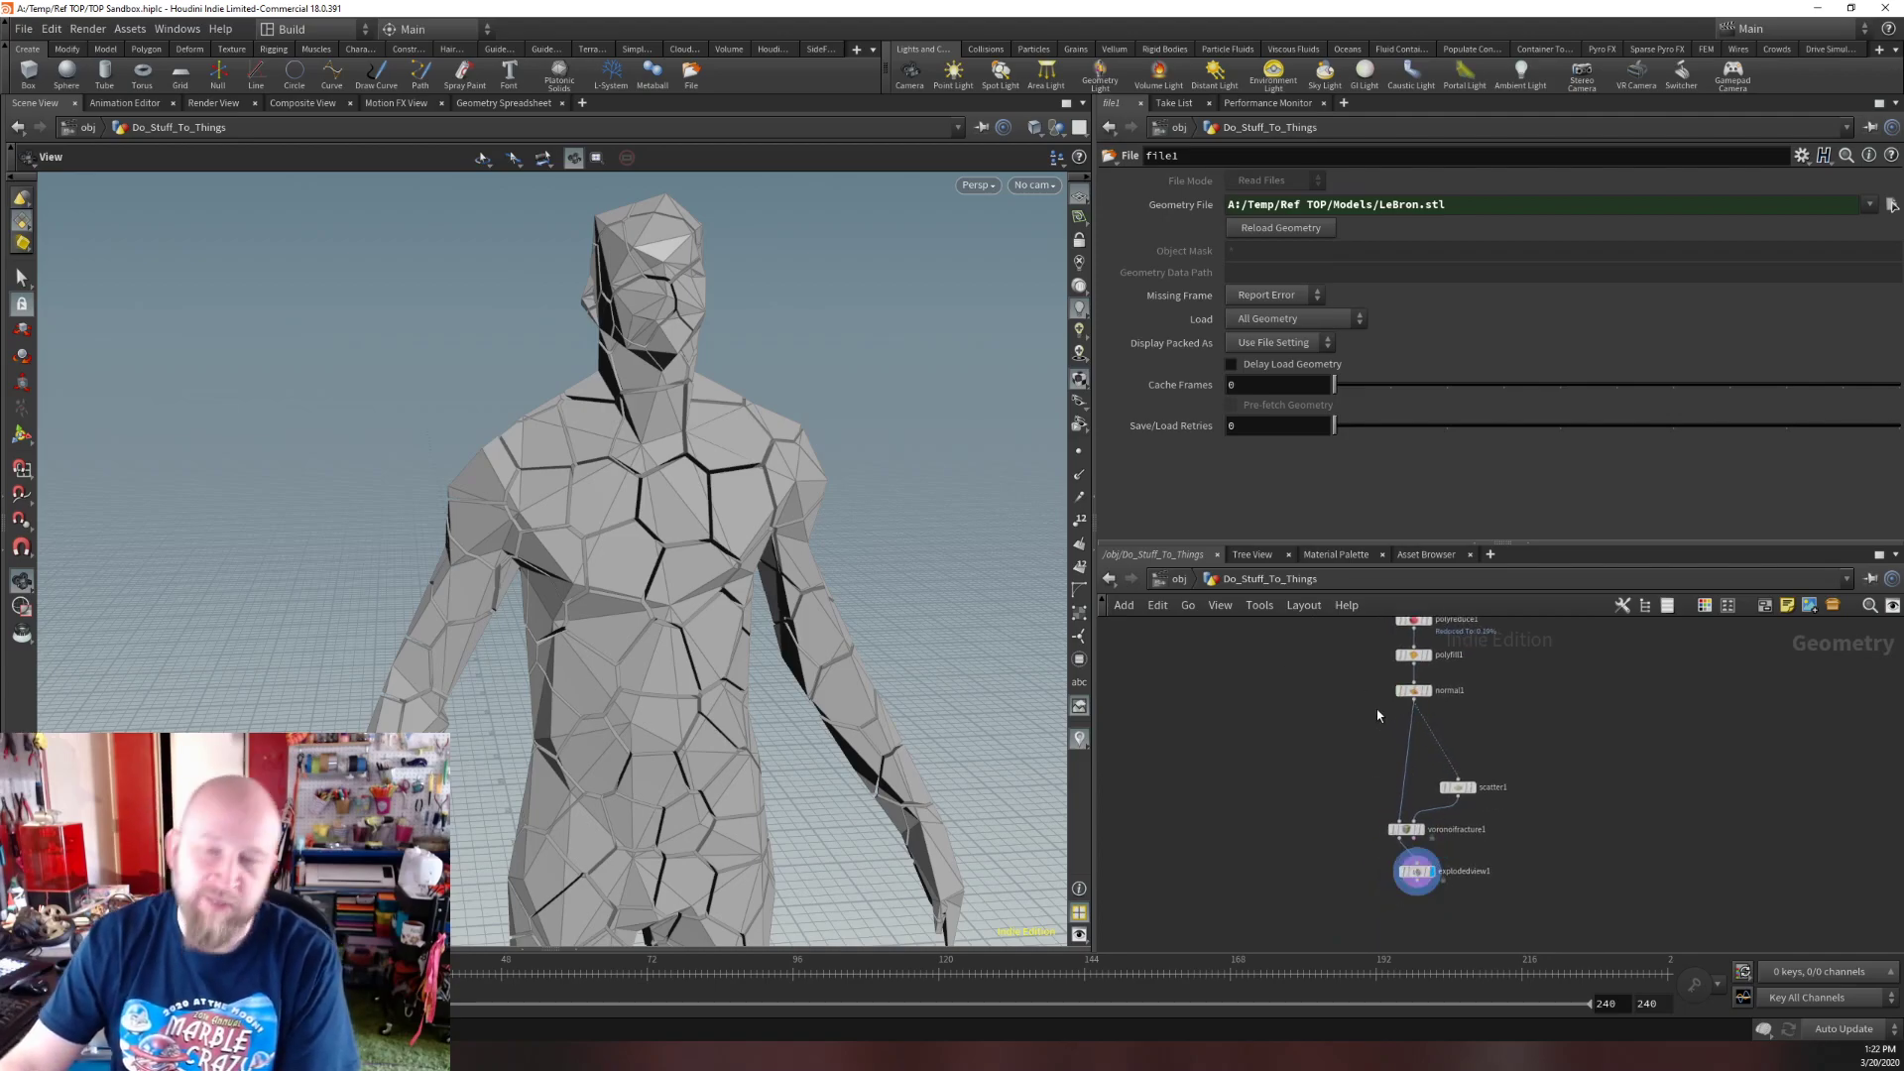
middle_click_drag(1267, 714, 1277, 800)
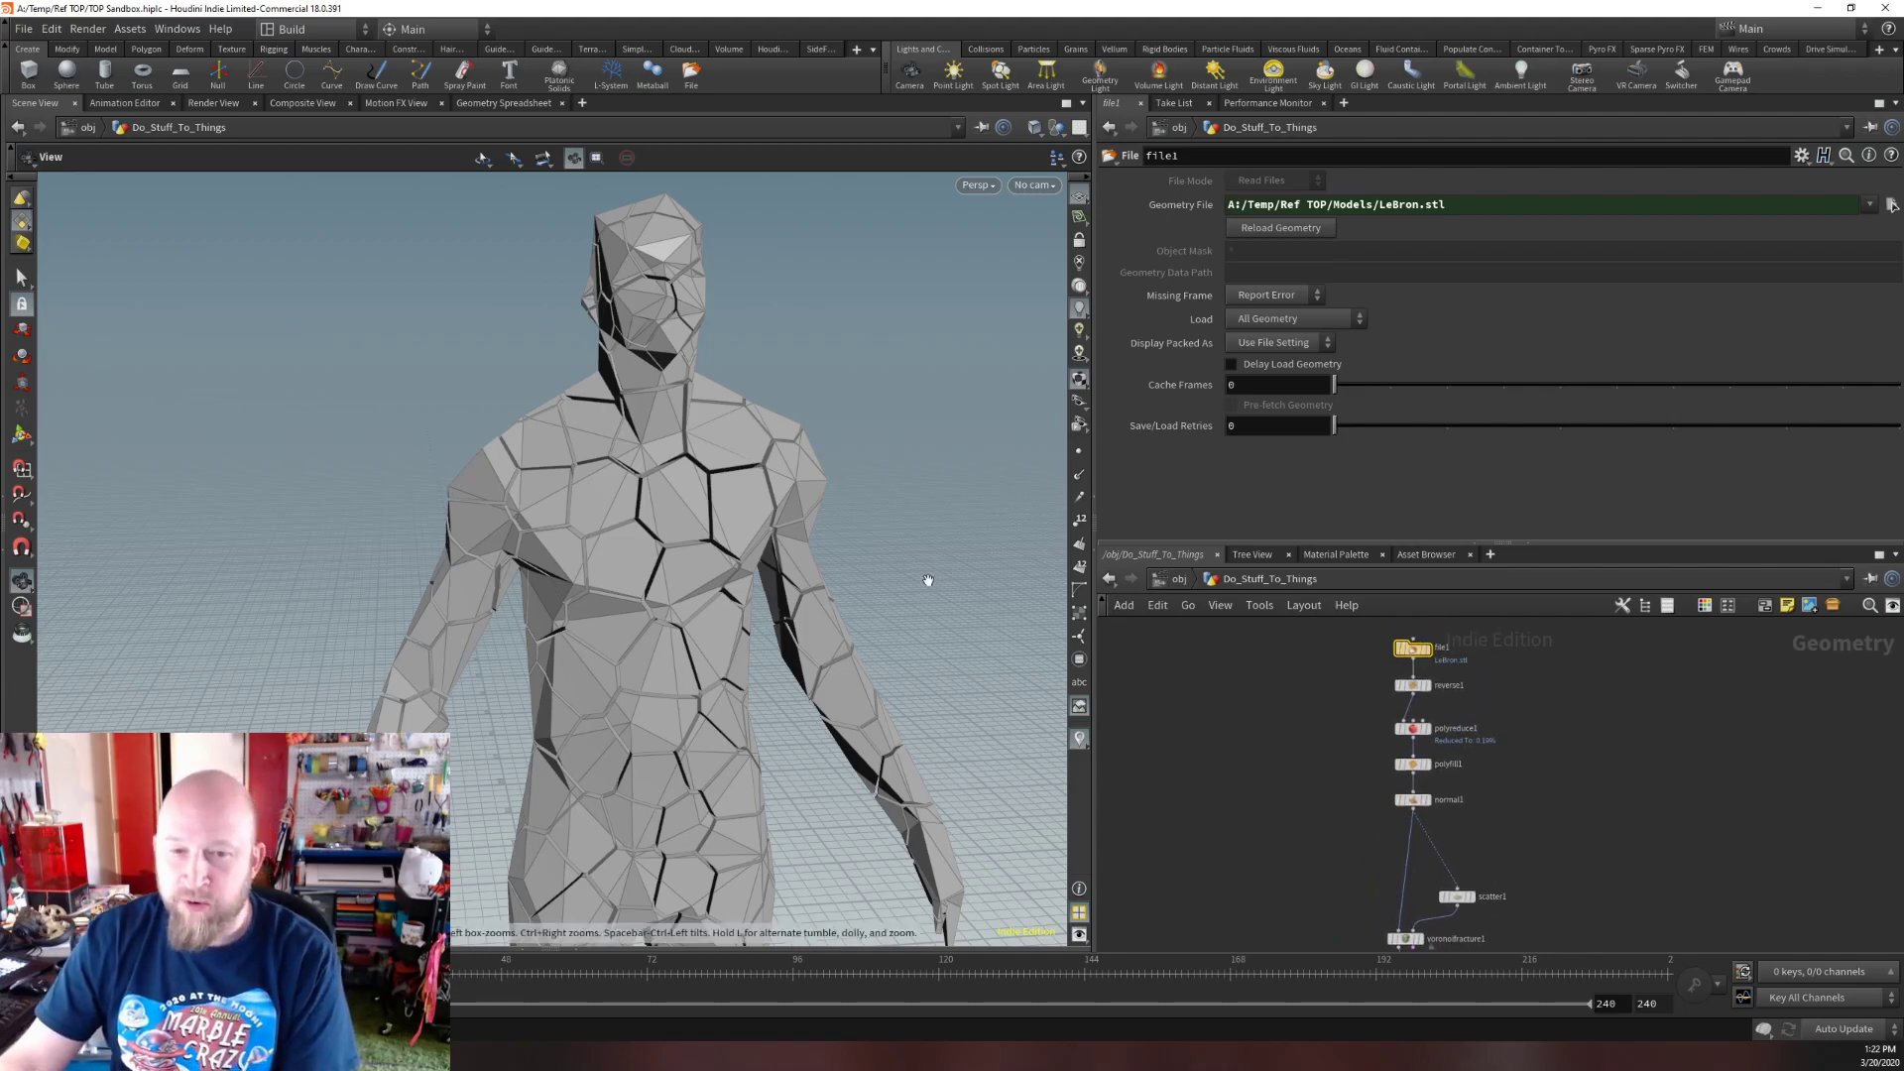
key("ctrl+n")
Discard the old setup and save the empty scene as 'TOPs Sandbox' in A:/Temp/TOPs.
left_click(1279, 756)
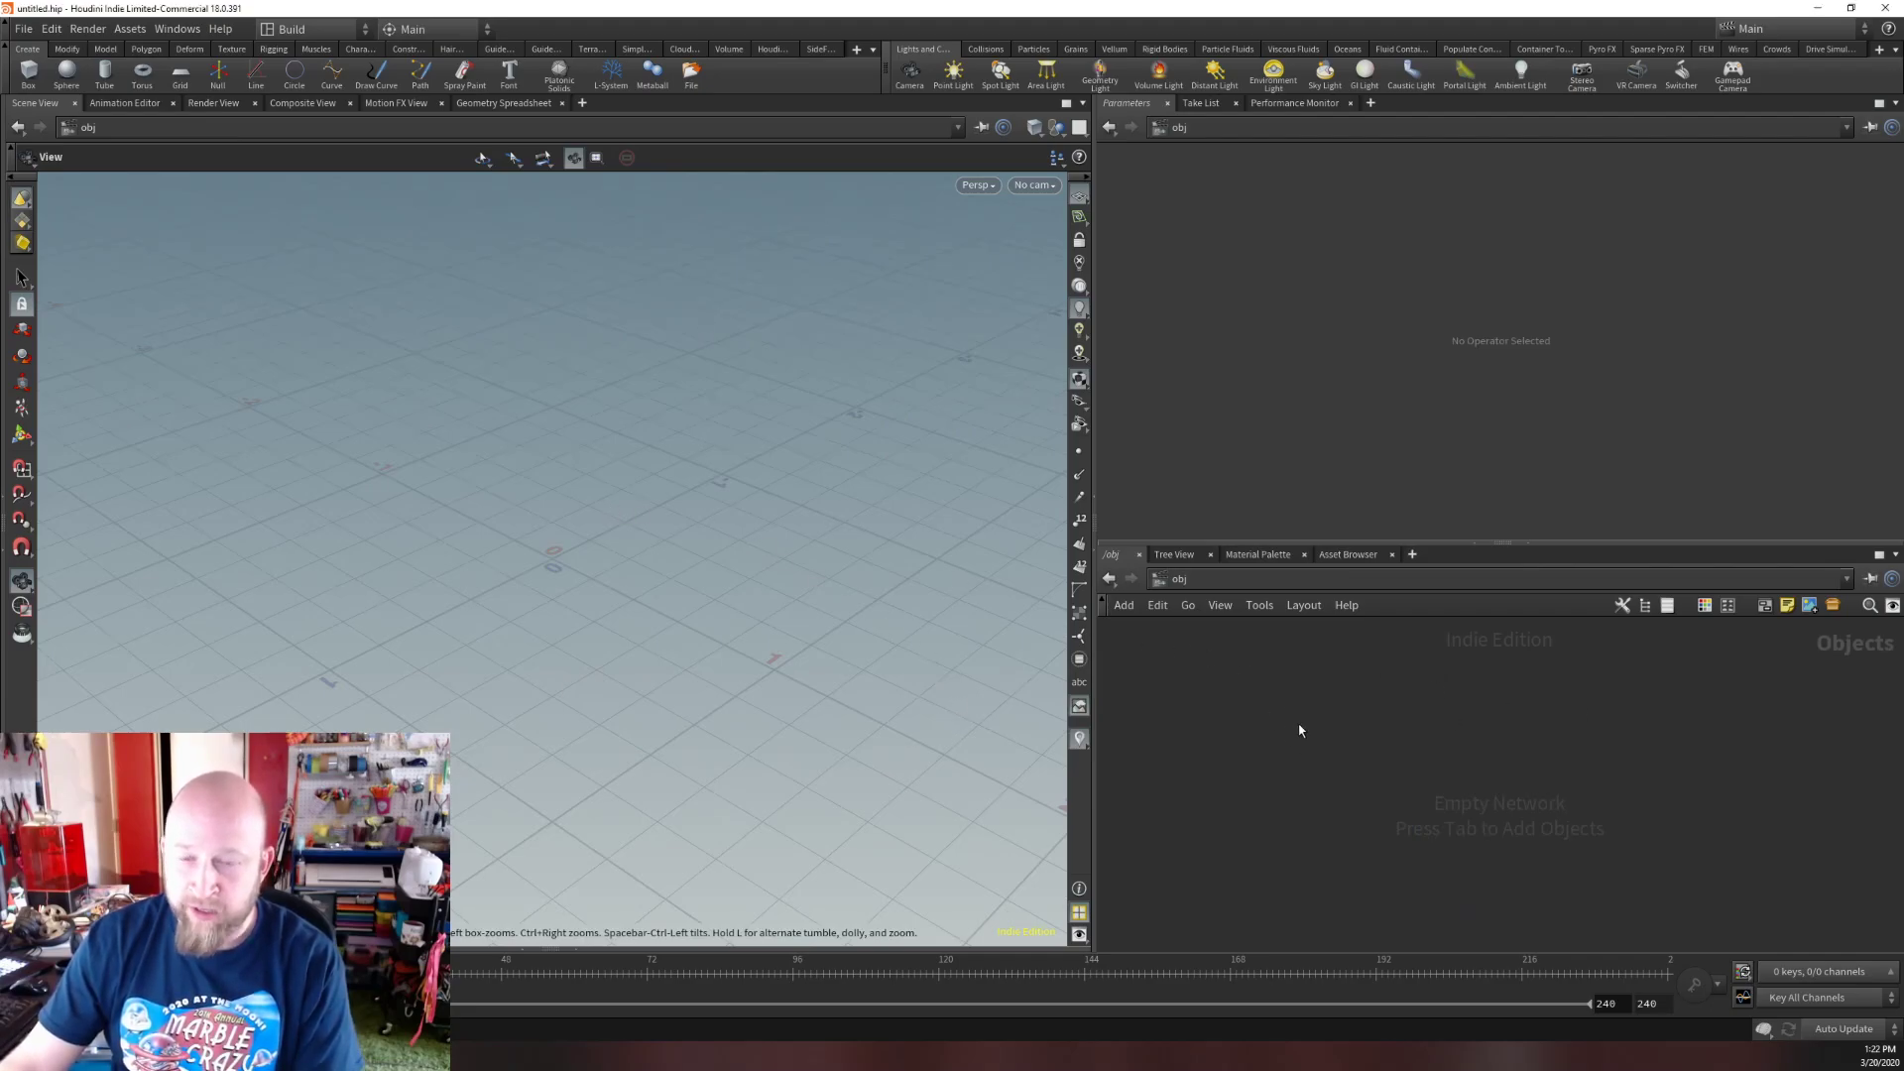
key("ctrl+s")
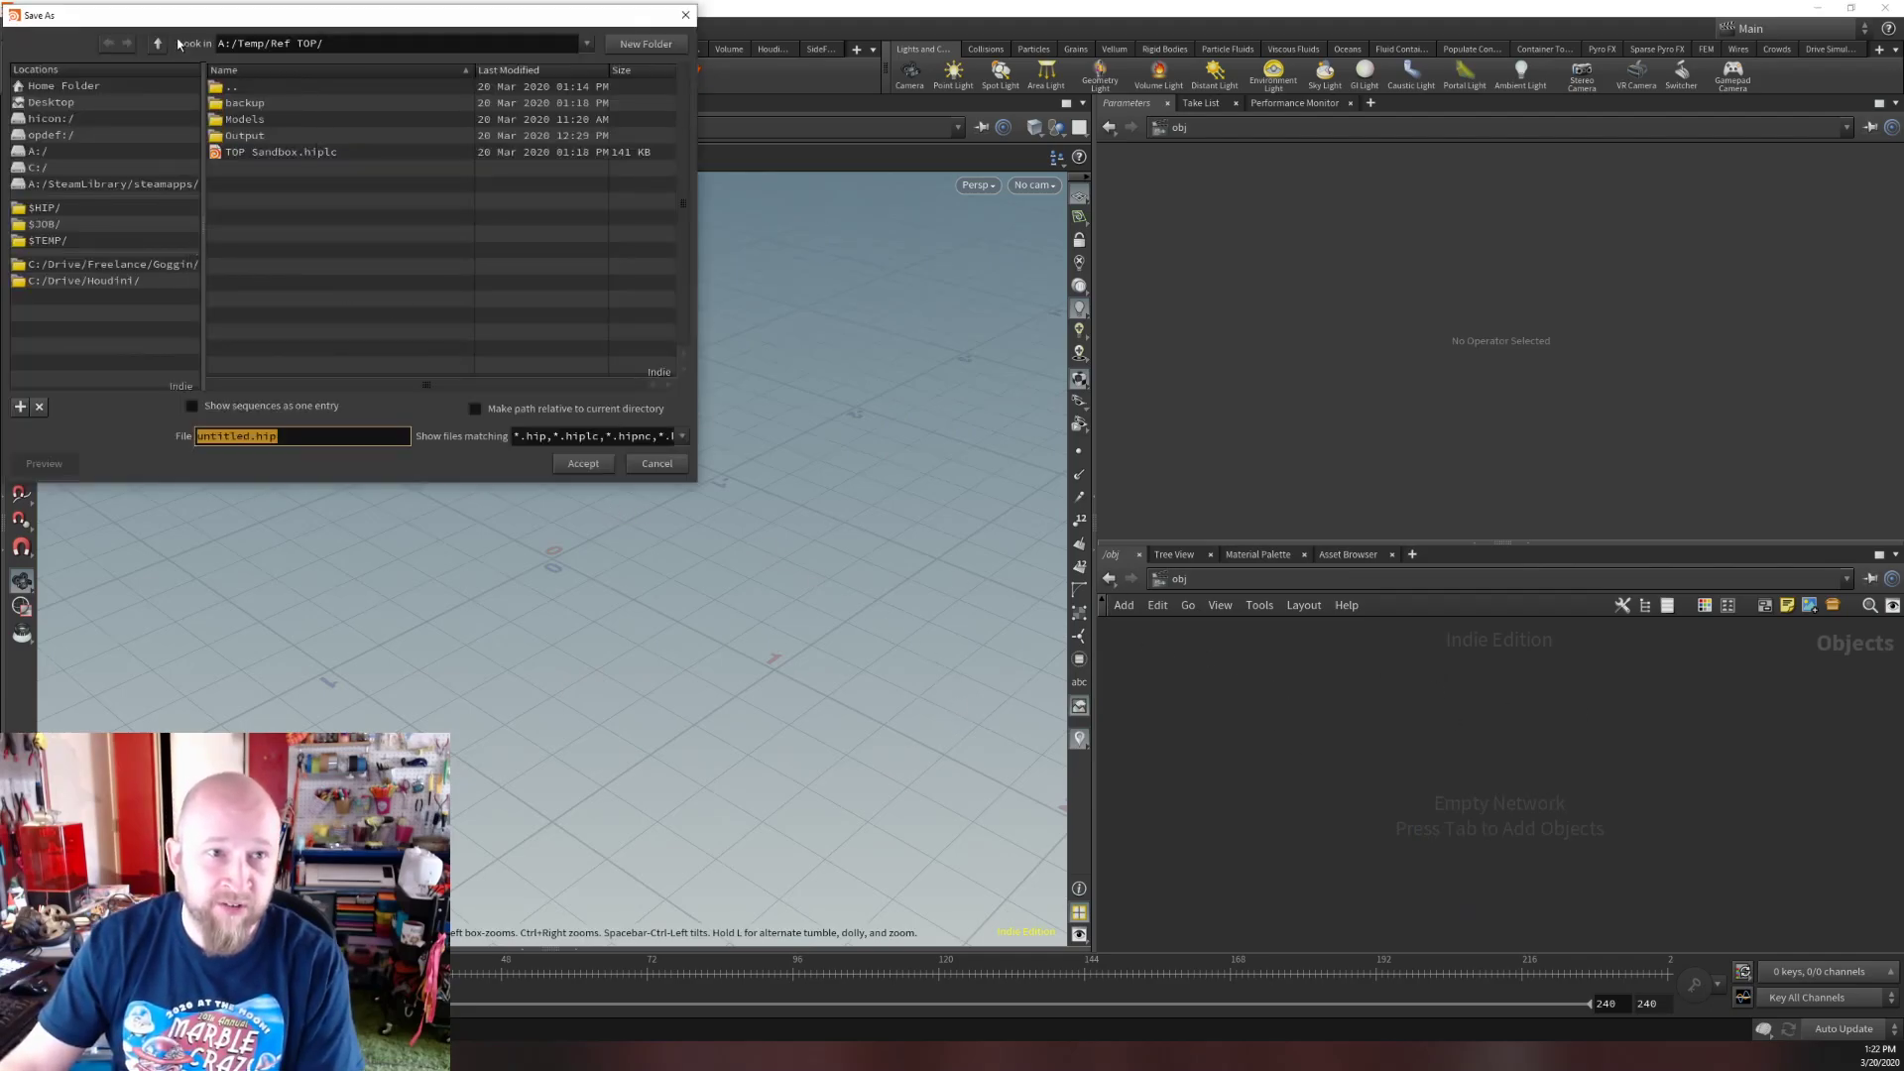
left_click(37, 152)
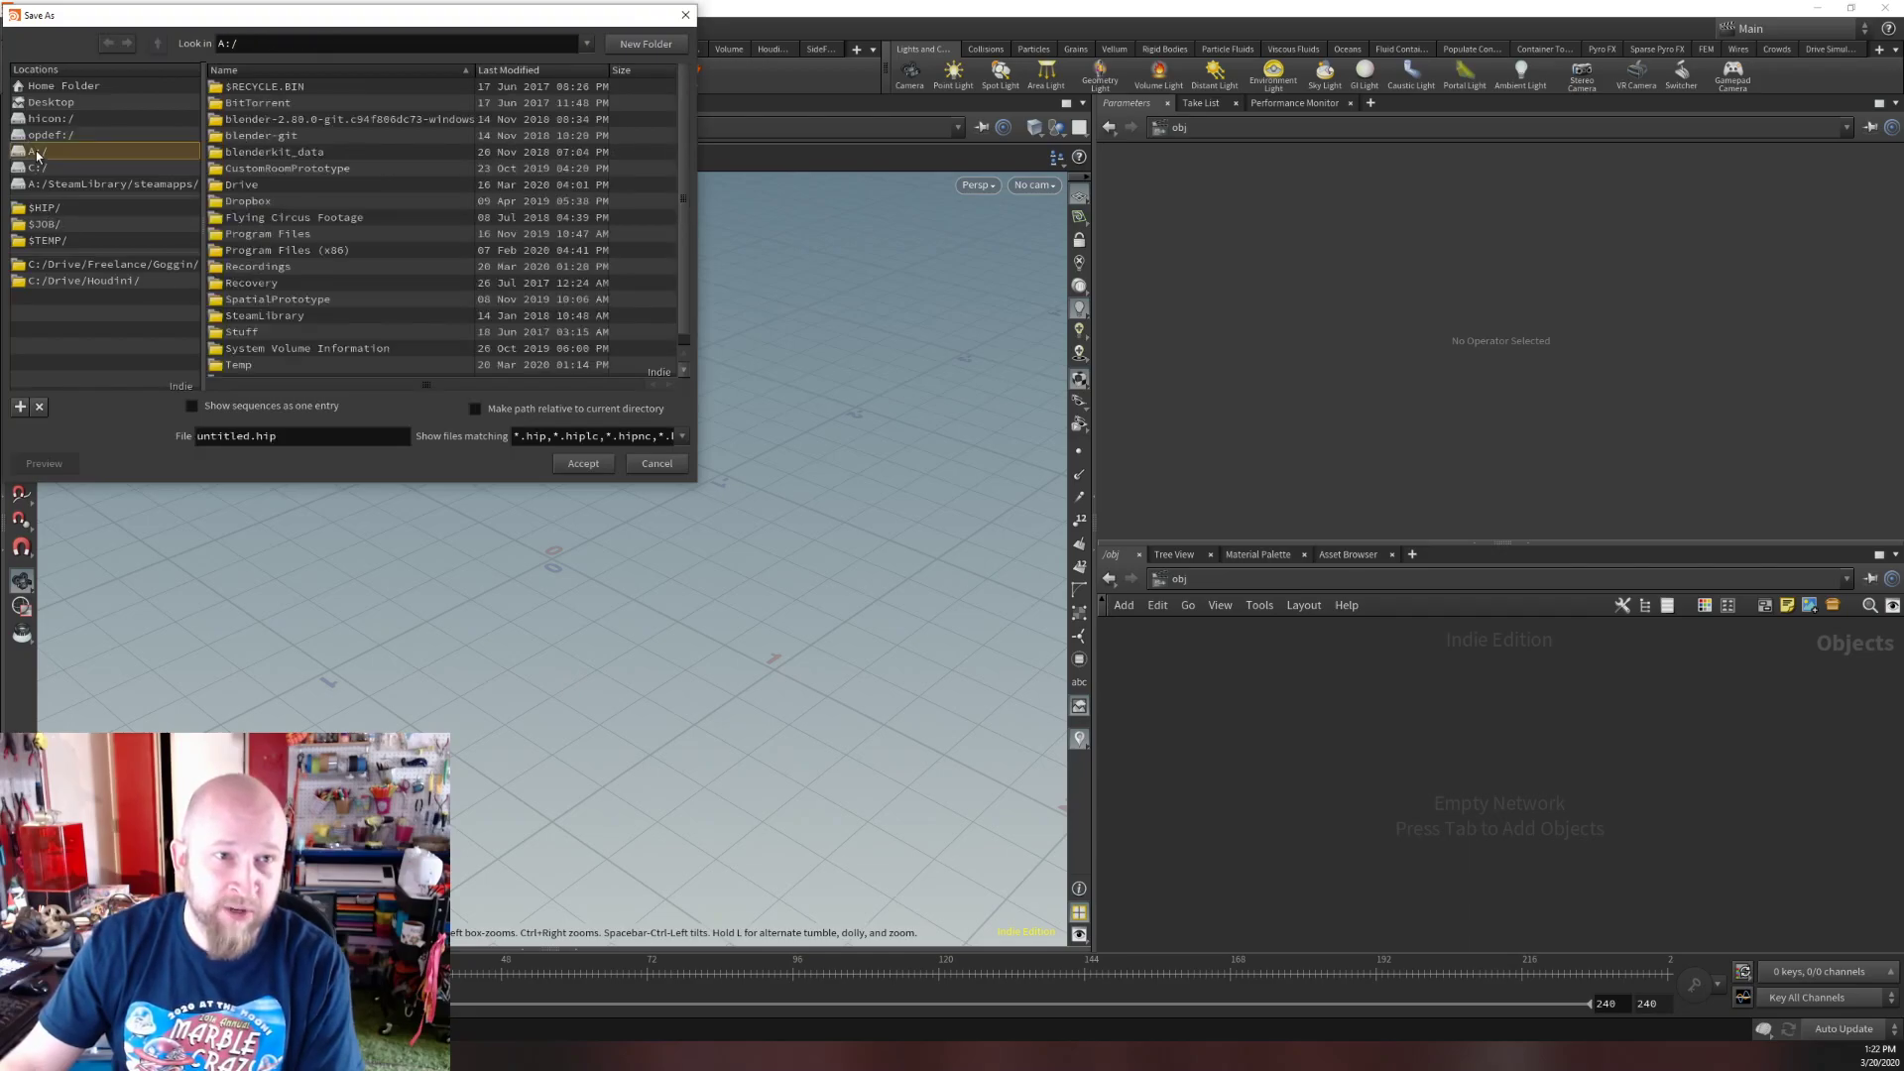
scroll(278, 307, "down", 1)
double_click(238, 353)
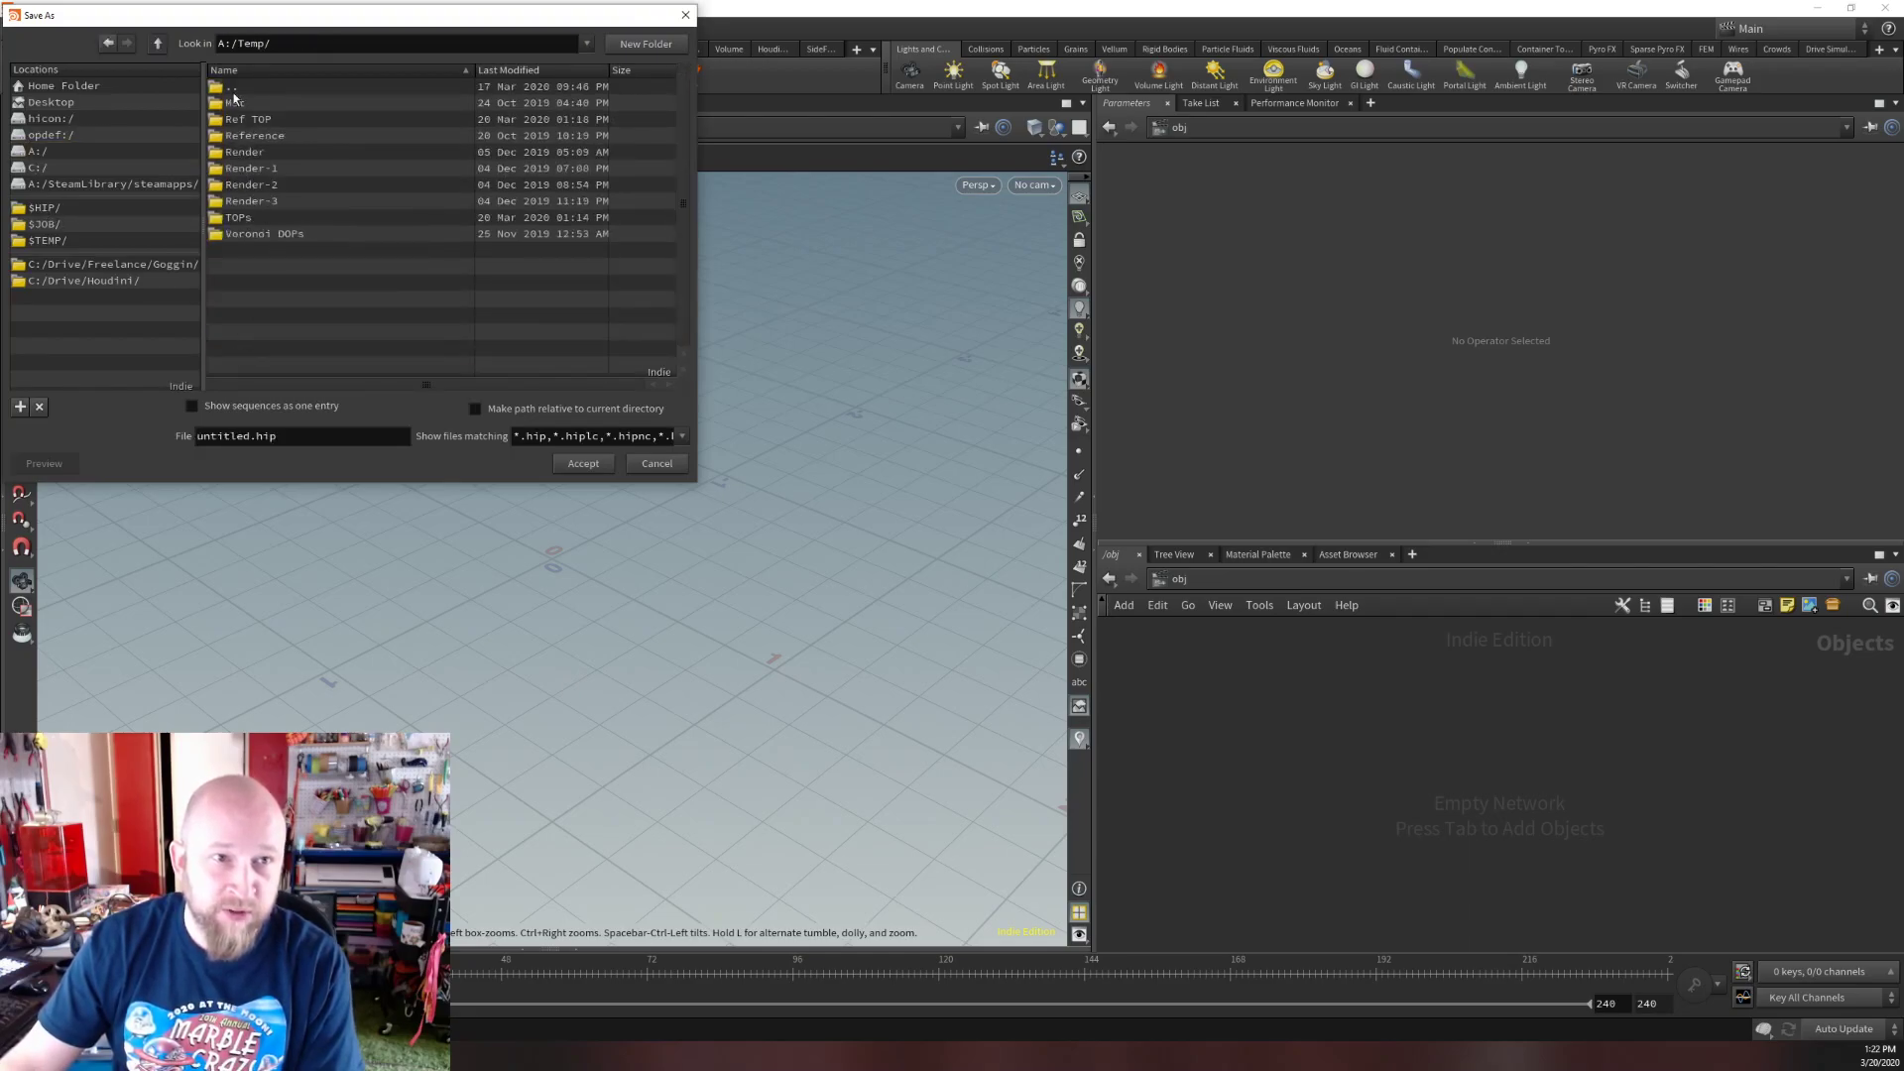
double_click(252, 220)
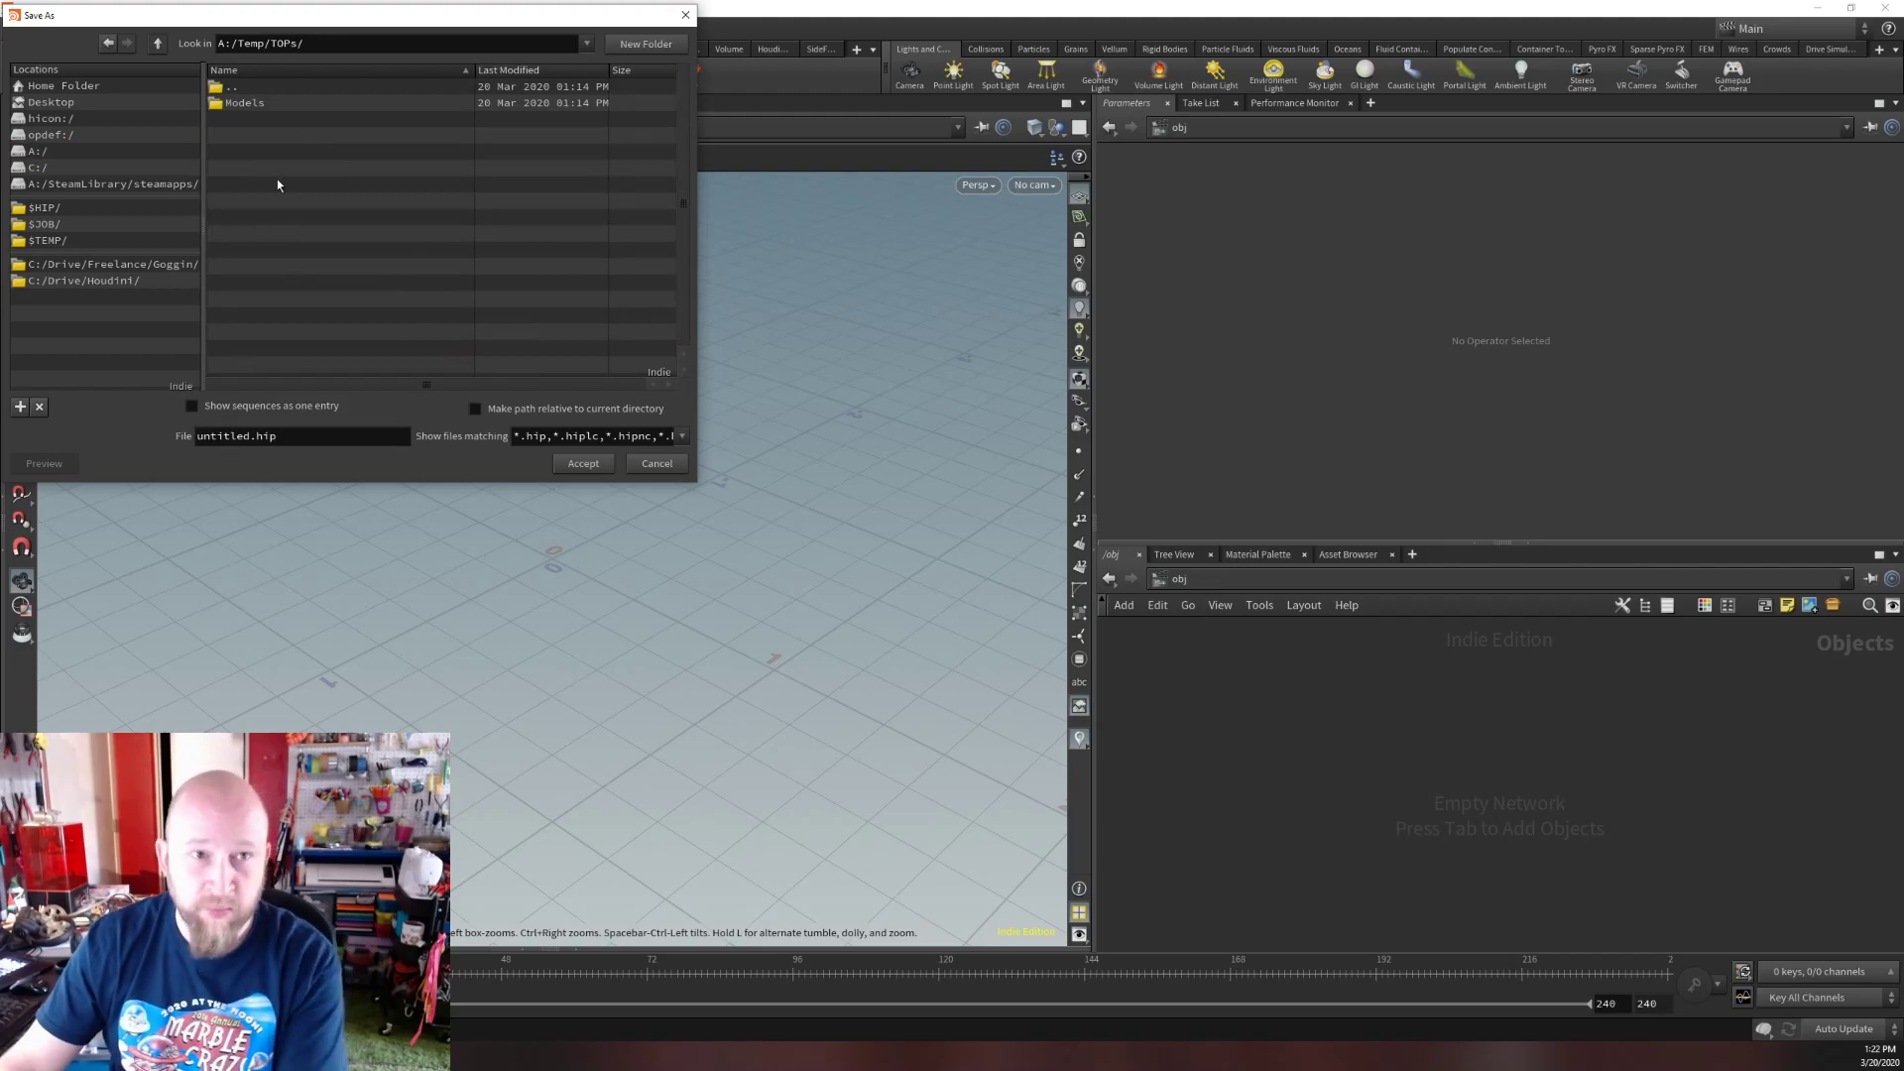
left_click(284, 432)
key("ctrl+a")
type("TOPs Sand")
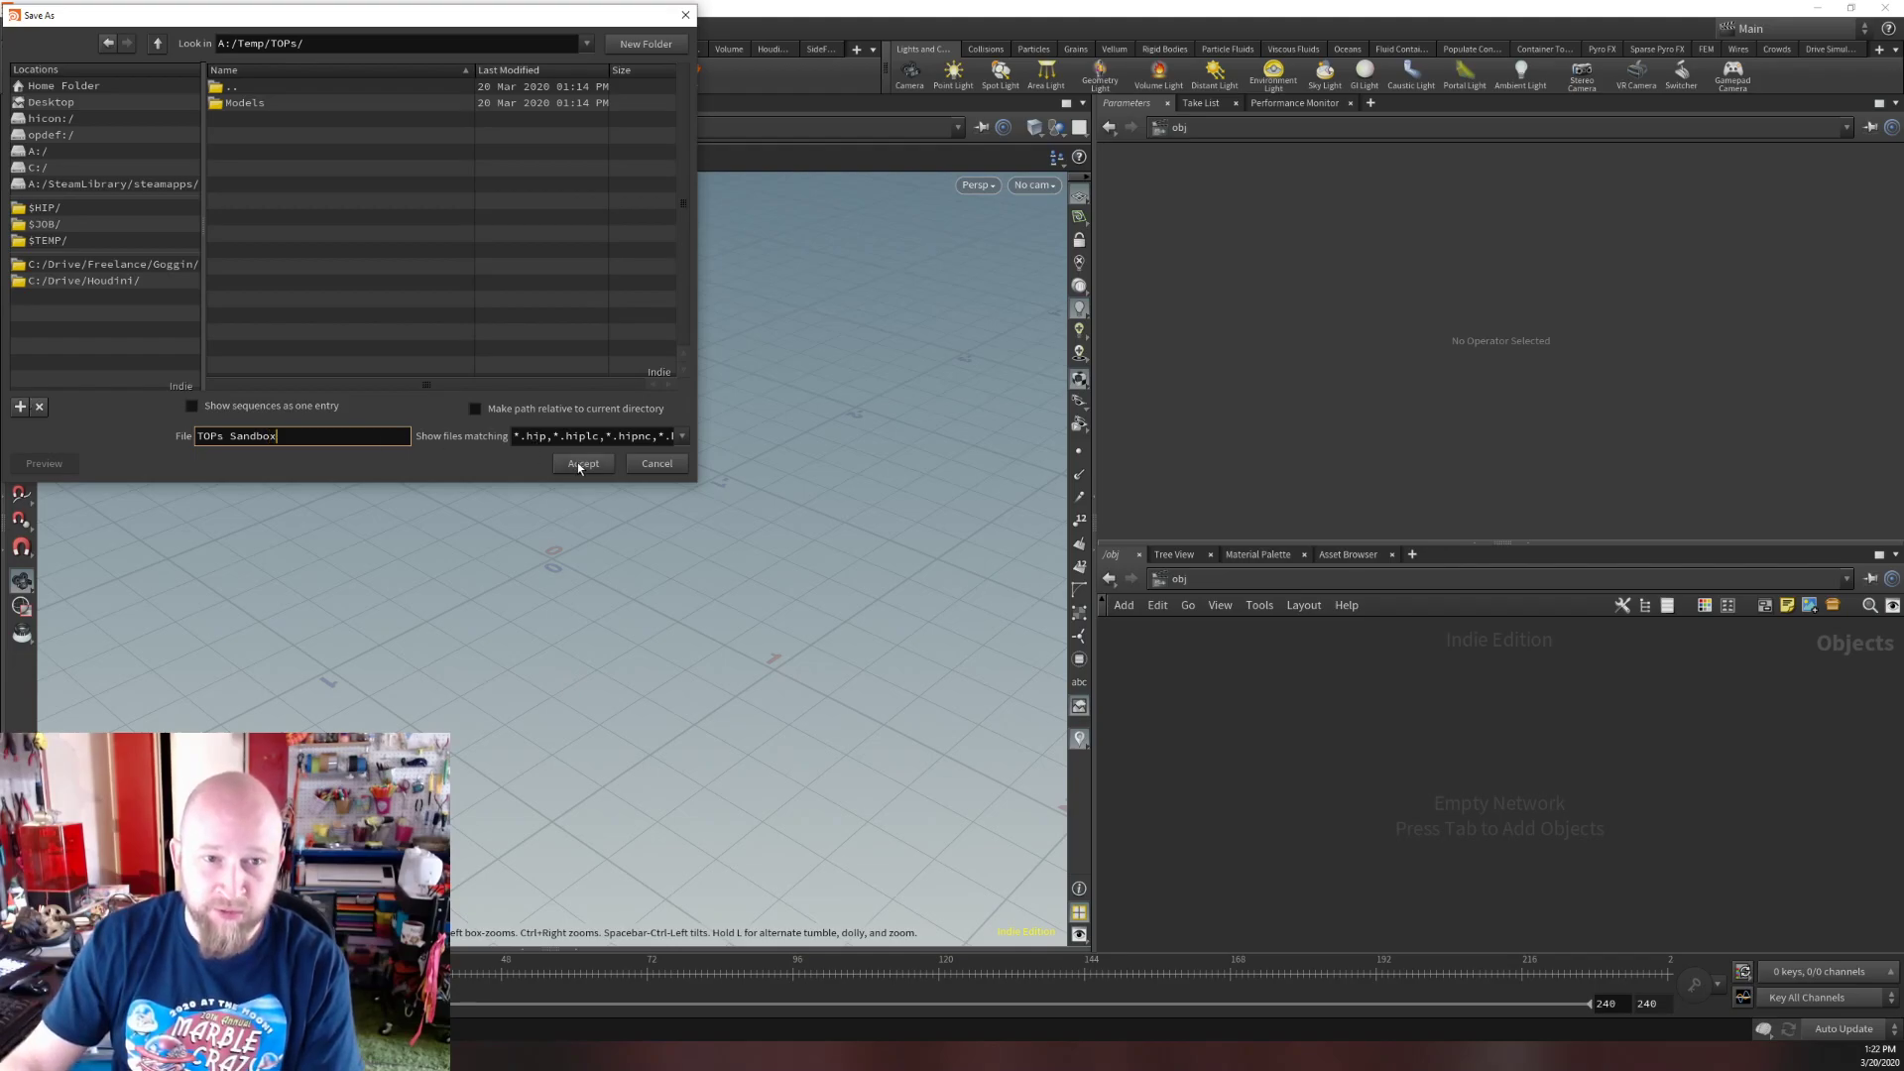
left_click(580, 465)
Create a Geometry object, geo1, and dive inside it.
key("Tab")
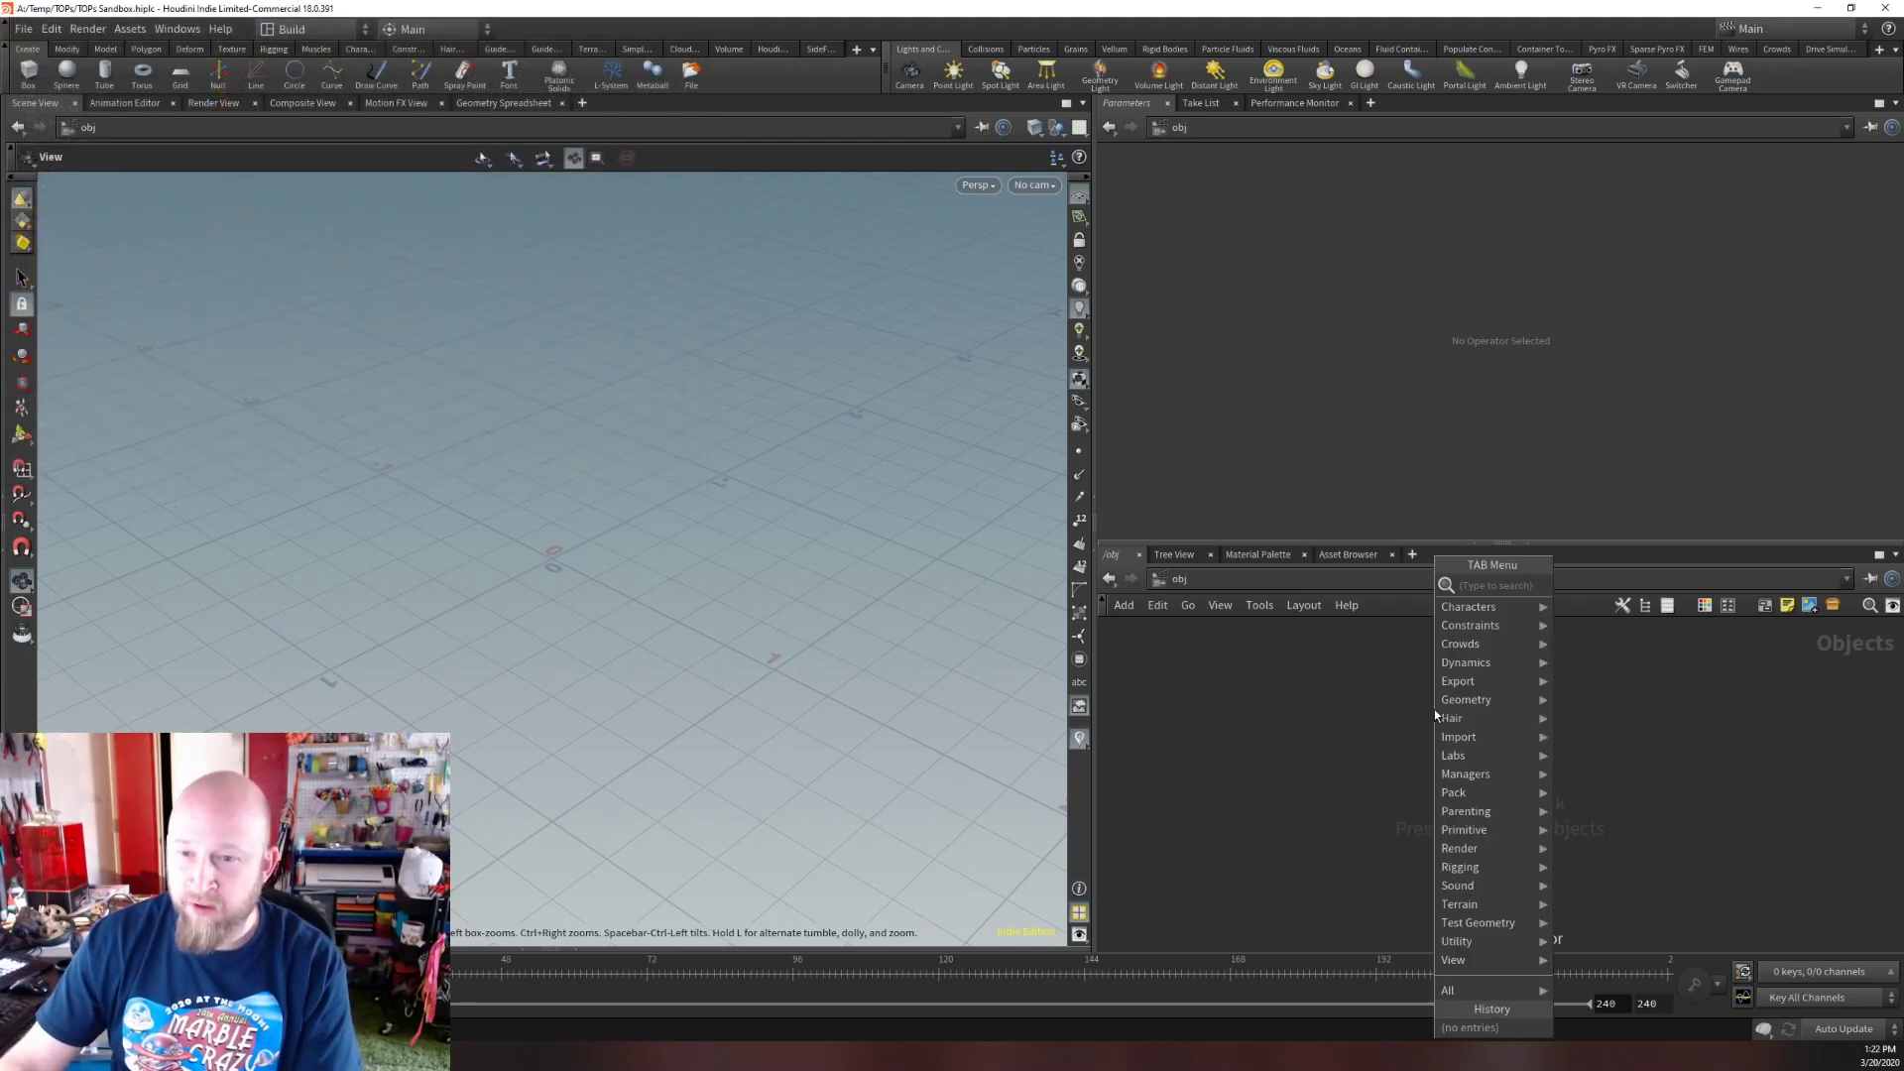
left_click(1346, 735)
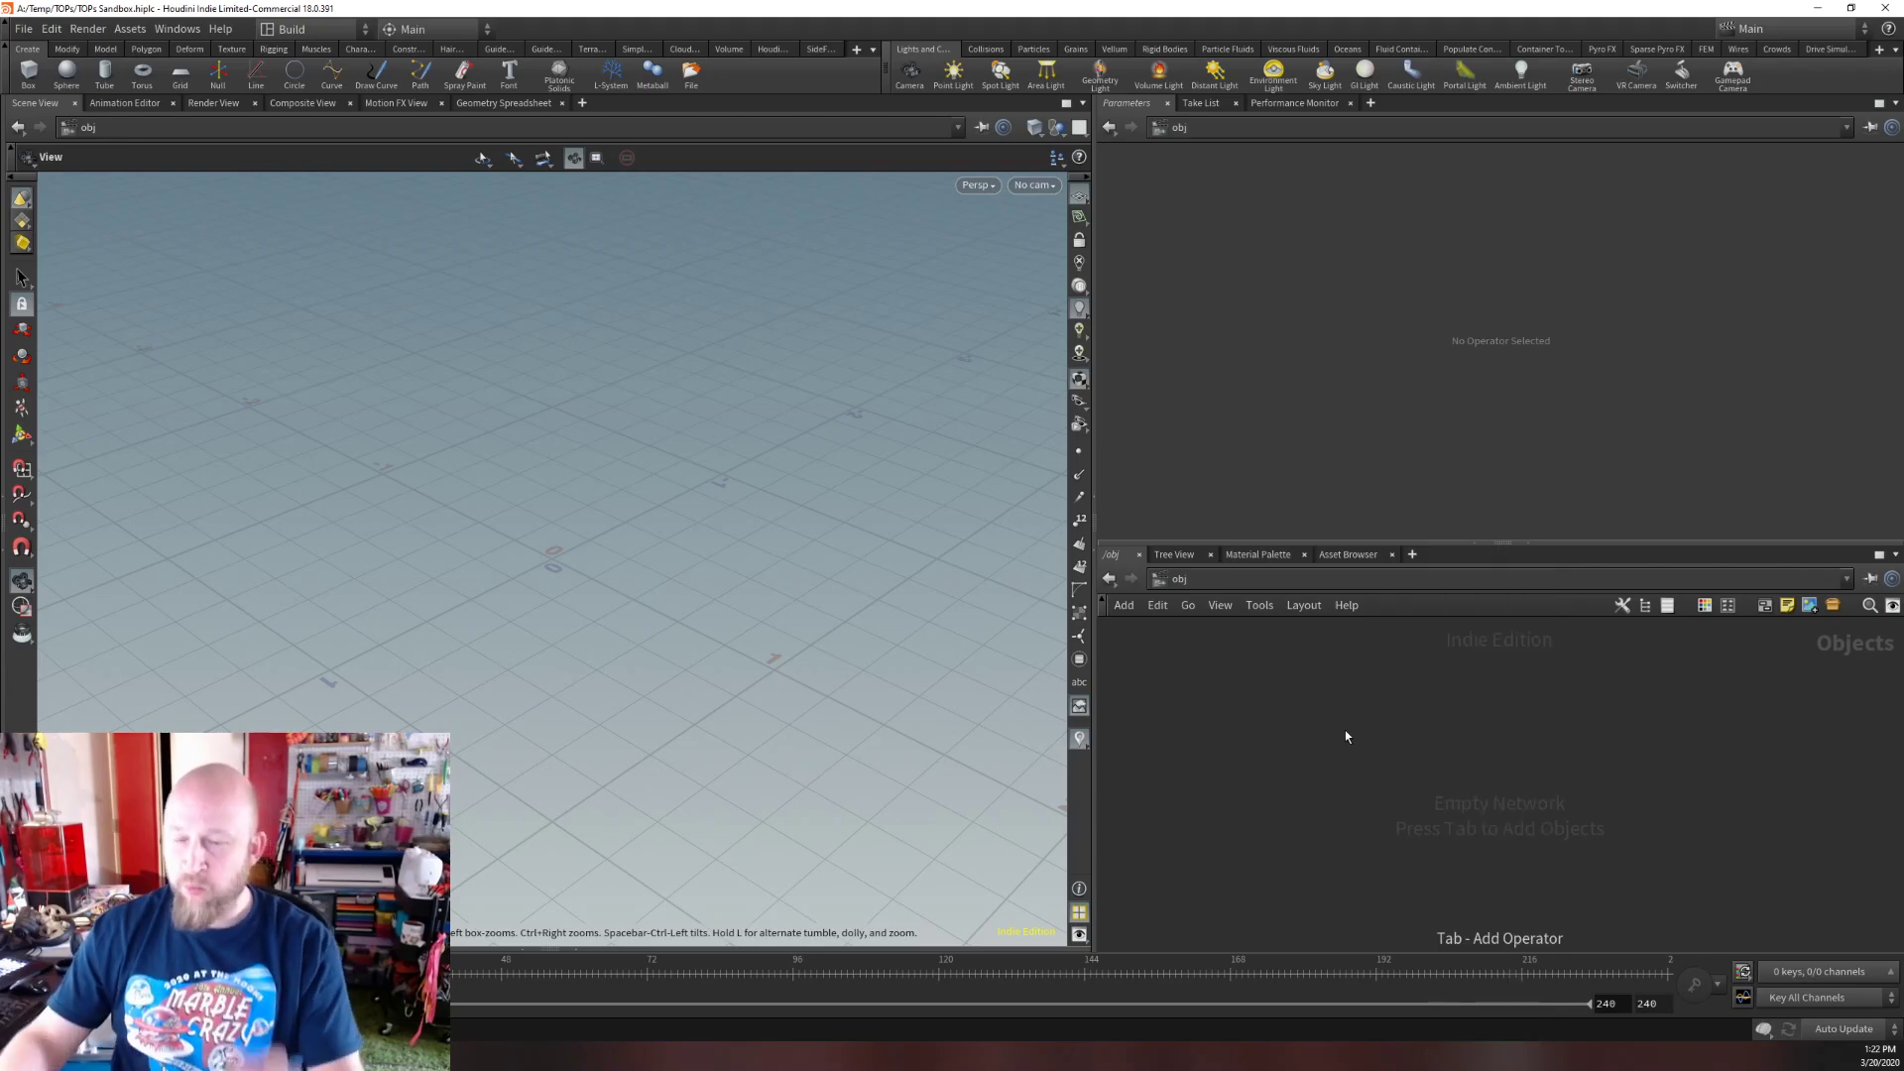
key("Tab")
type("ge")
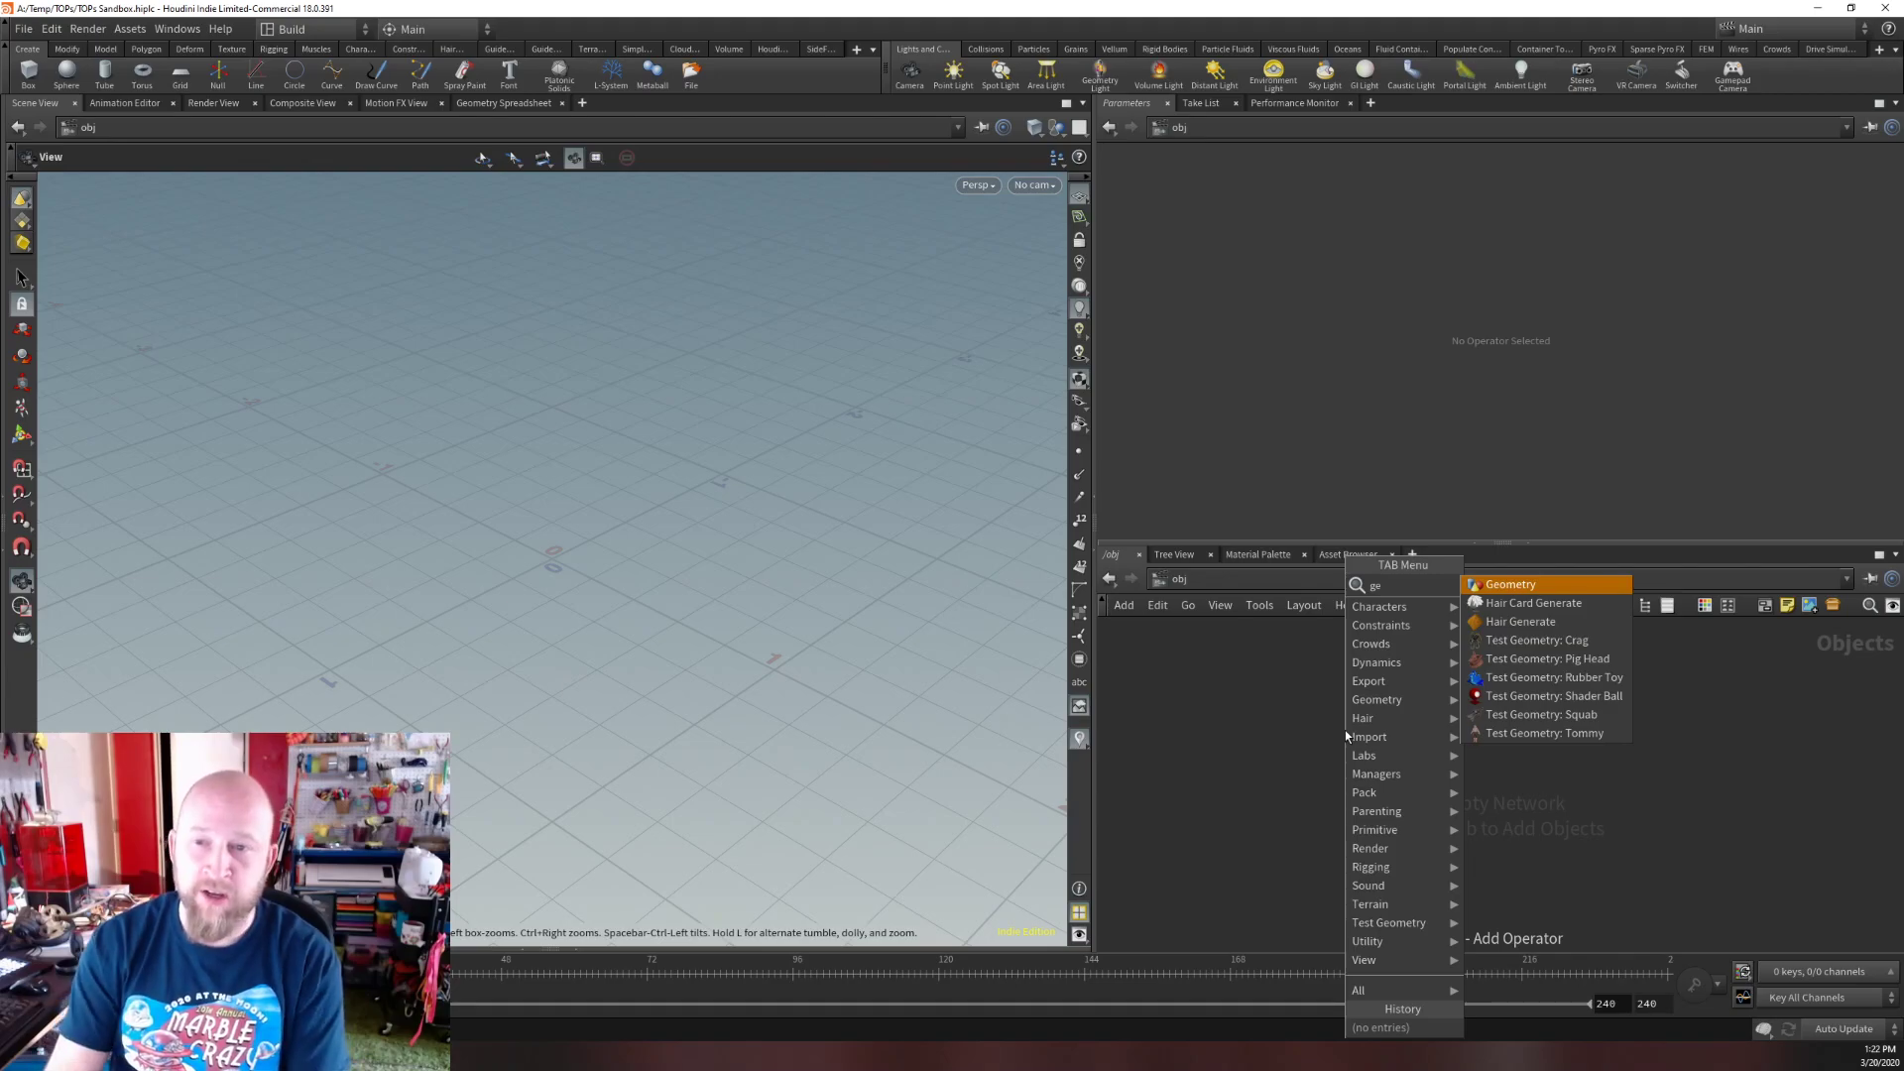
key("Return")
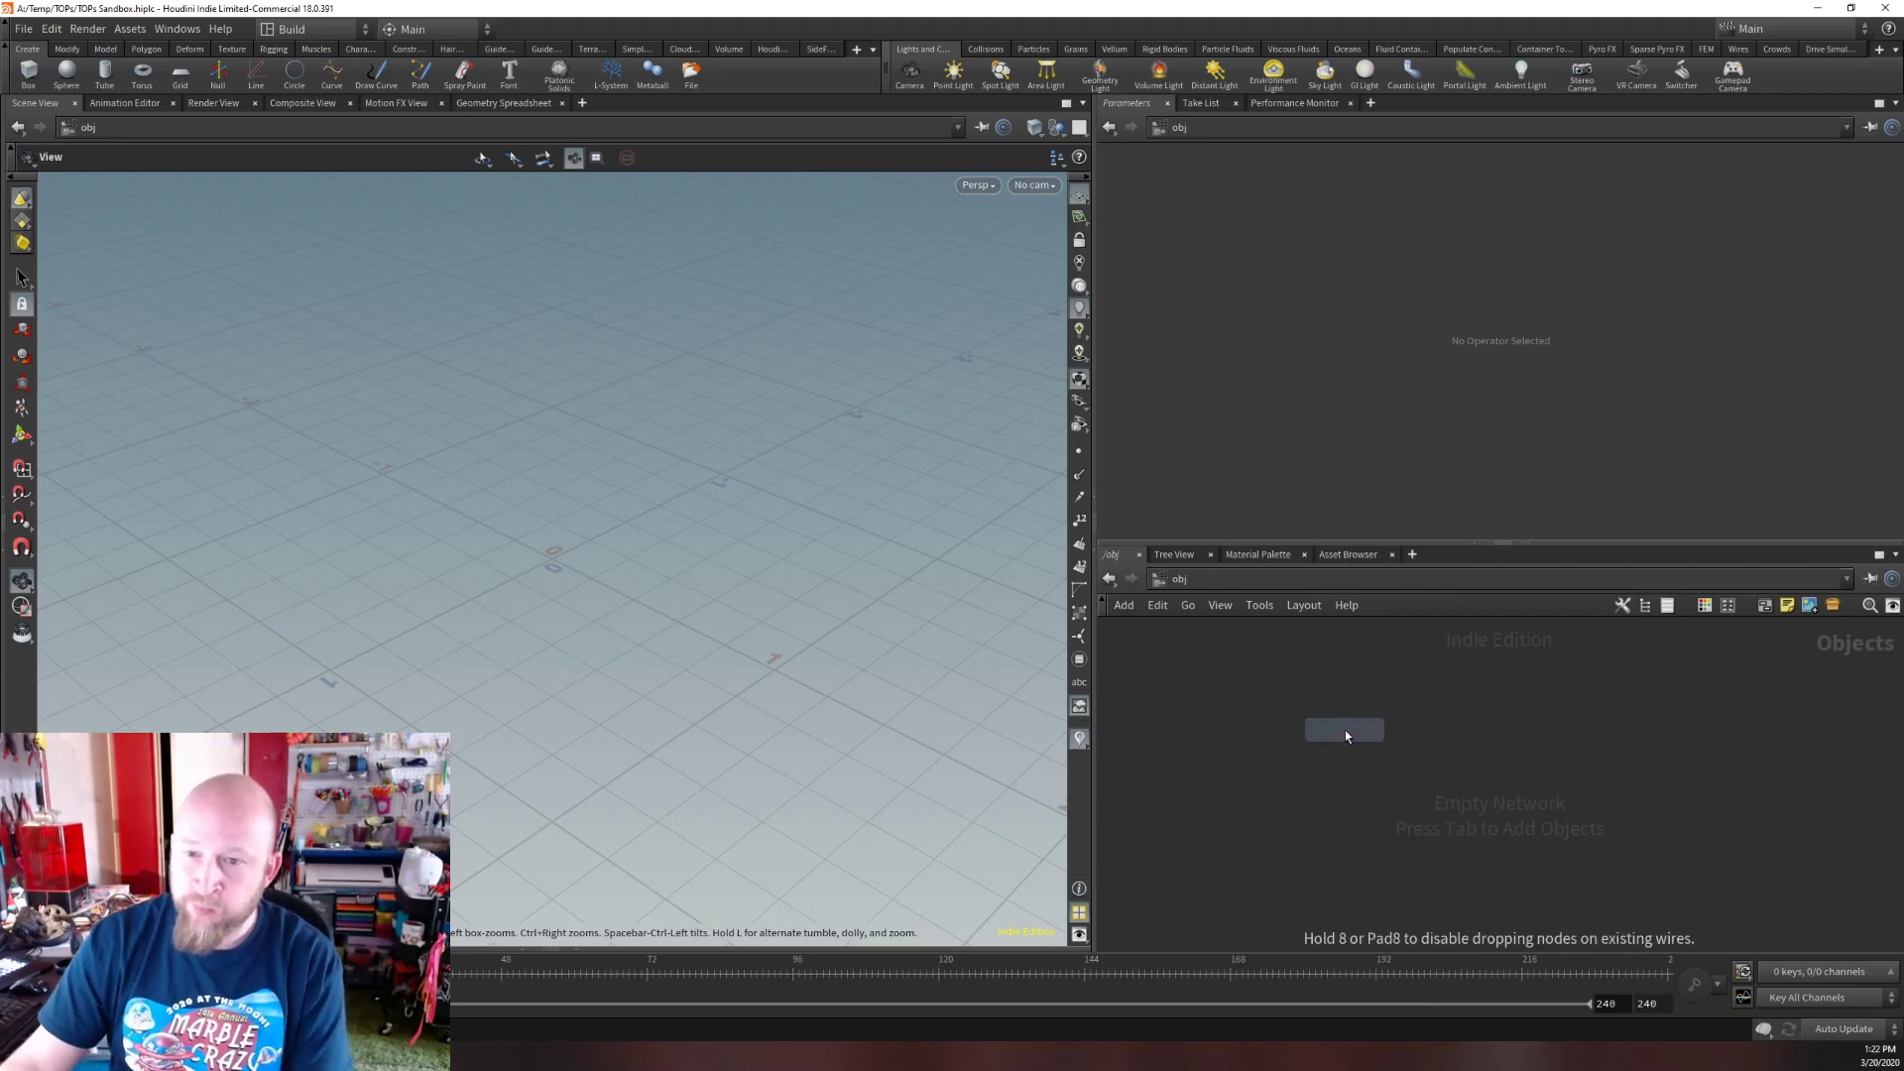
left_click(1345, 730)
double_click(1347, 732)
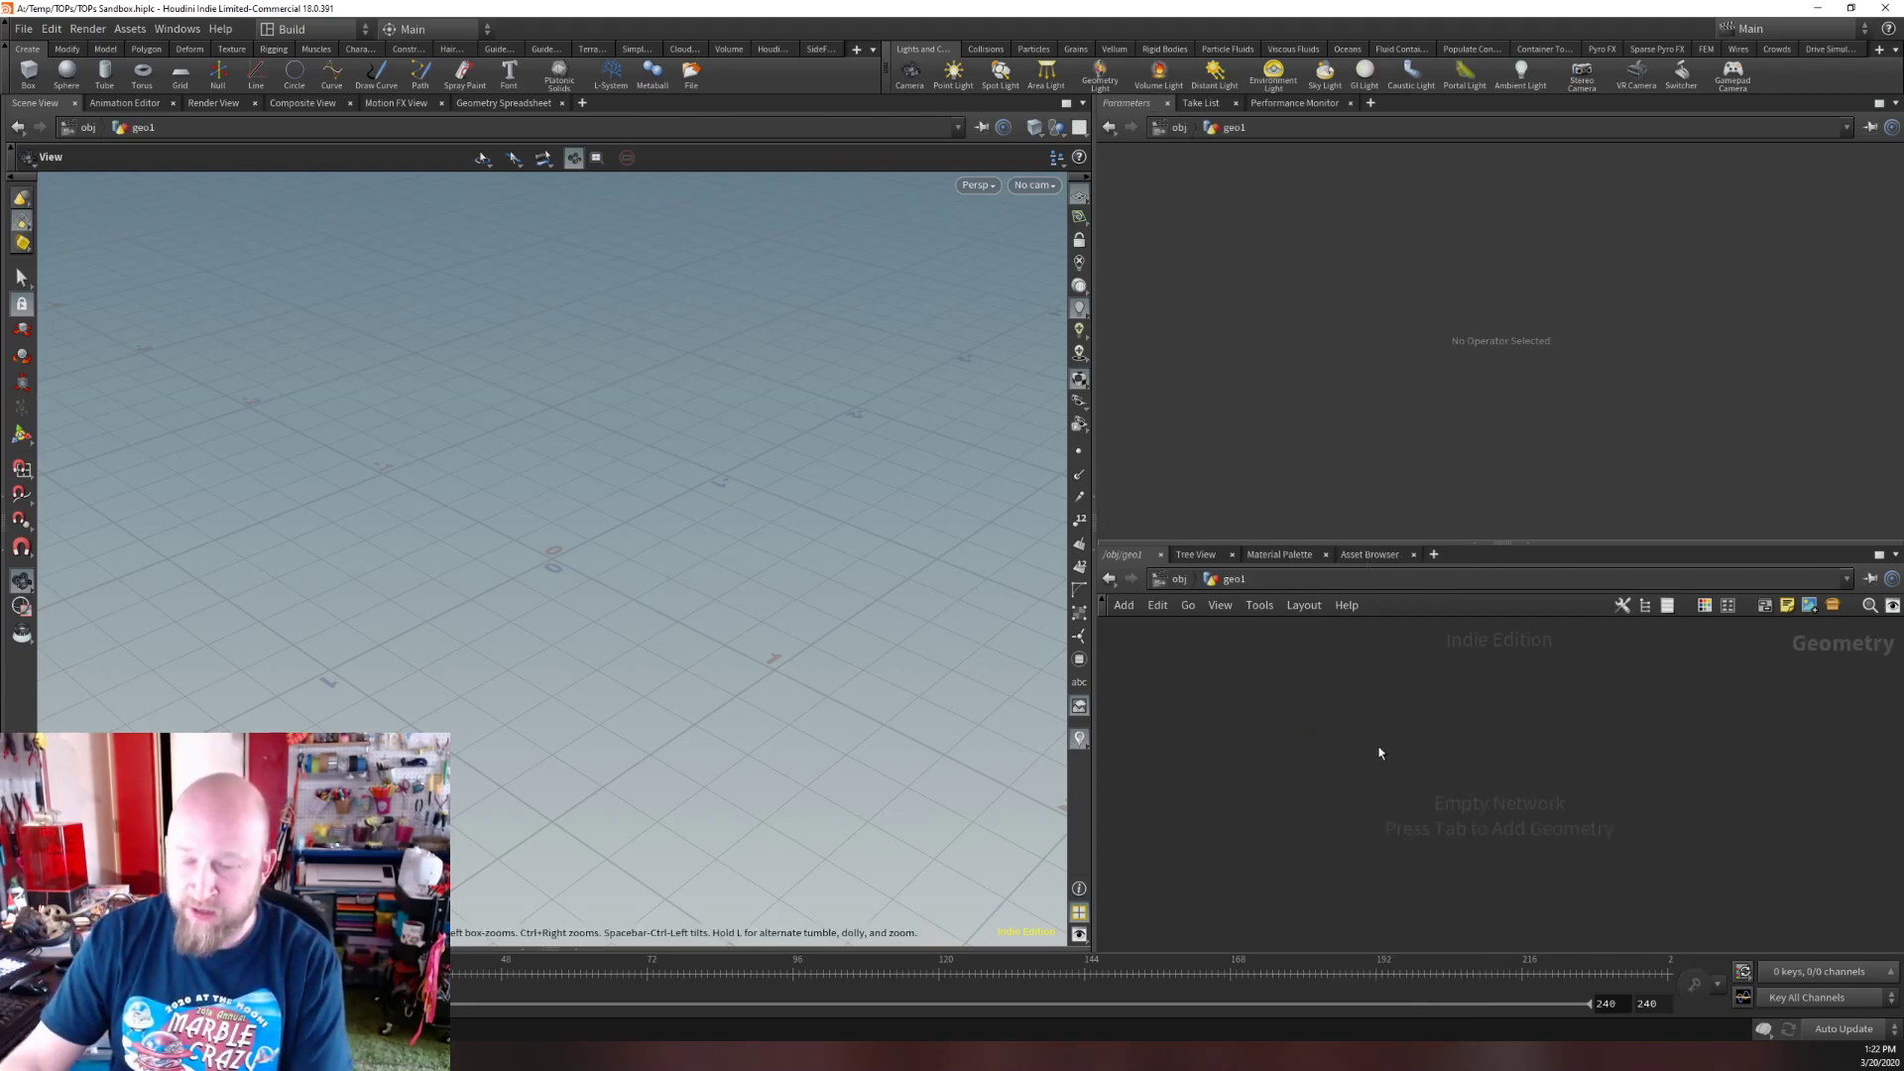
Use the node search inside geo1 to add a new file-reading node.
key("Tab")
type("box")
key("Return")
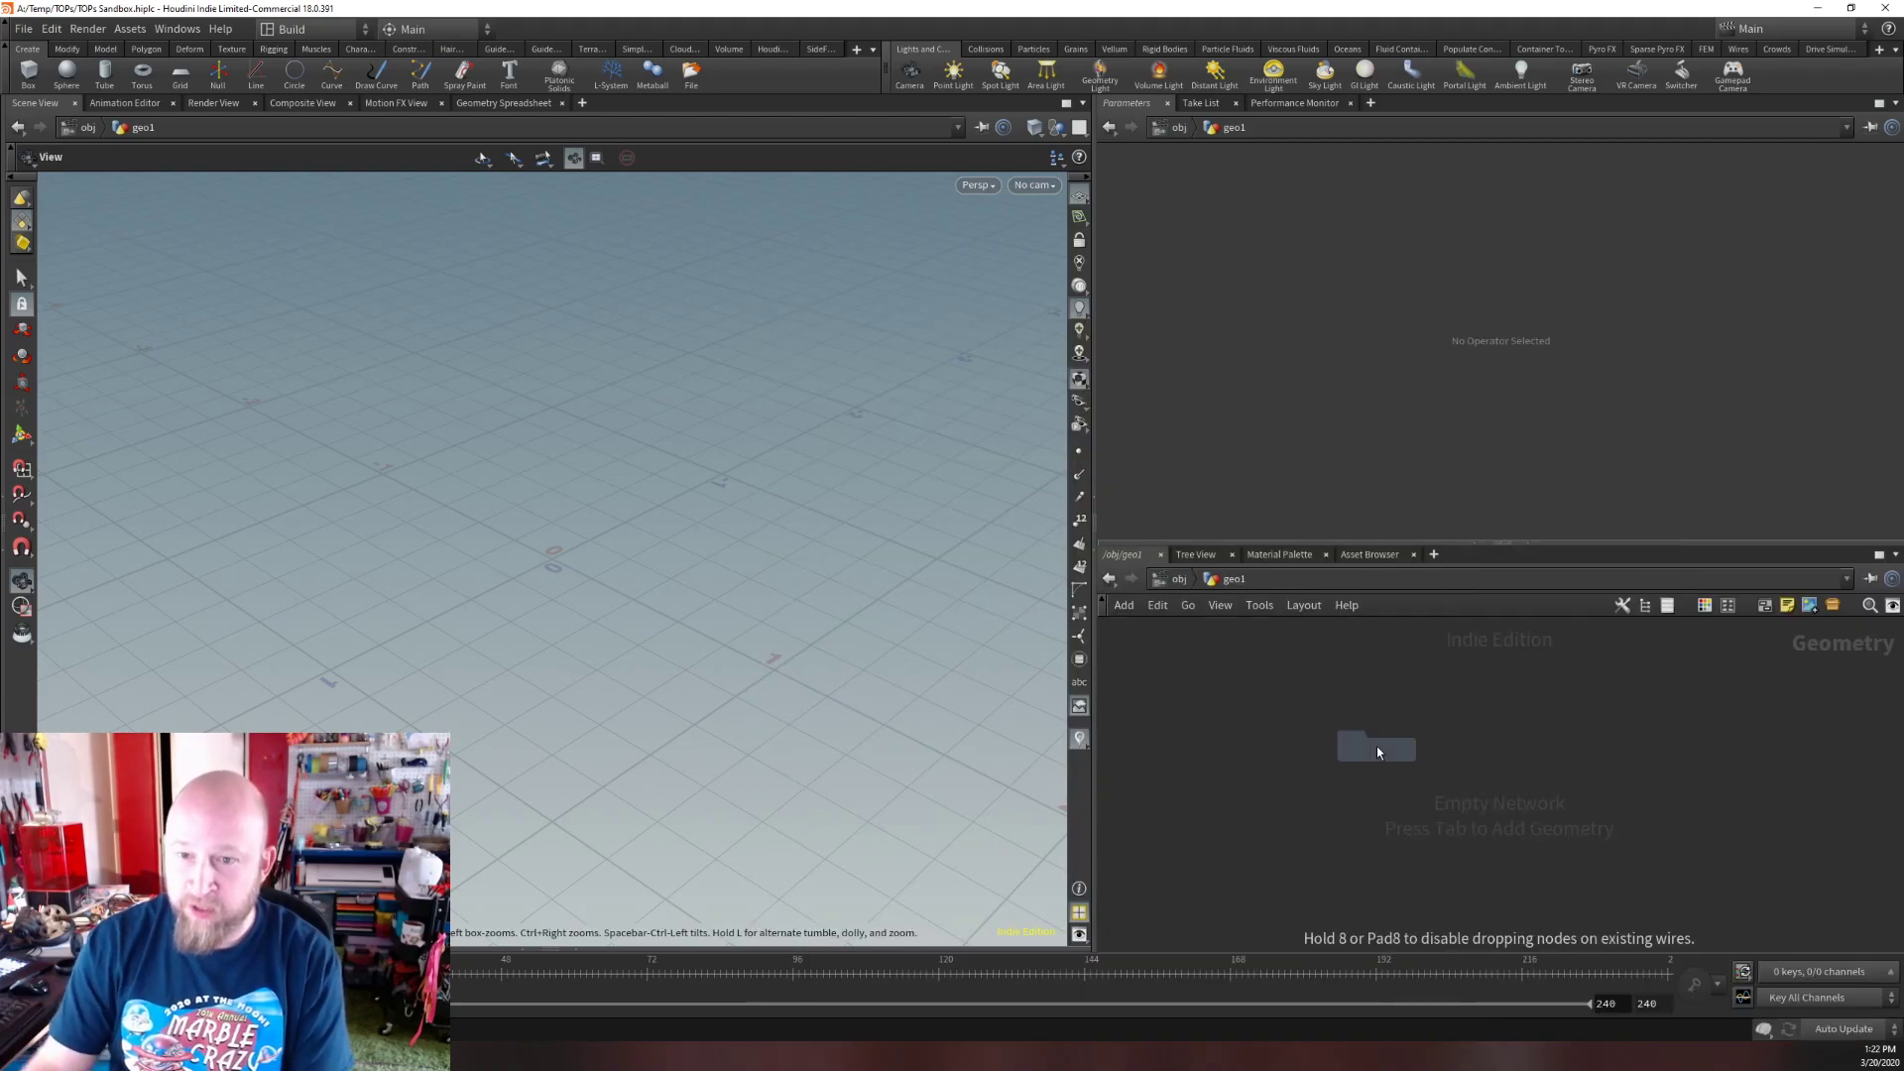
Place file1 and point its Geometry File at A:/Temp/TOPs/Models/LeBron.stl.
left_click(1377, 746)
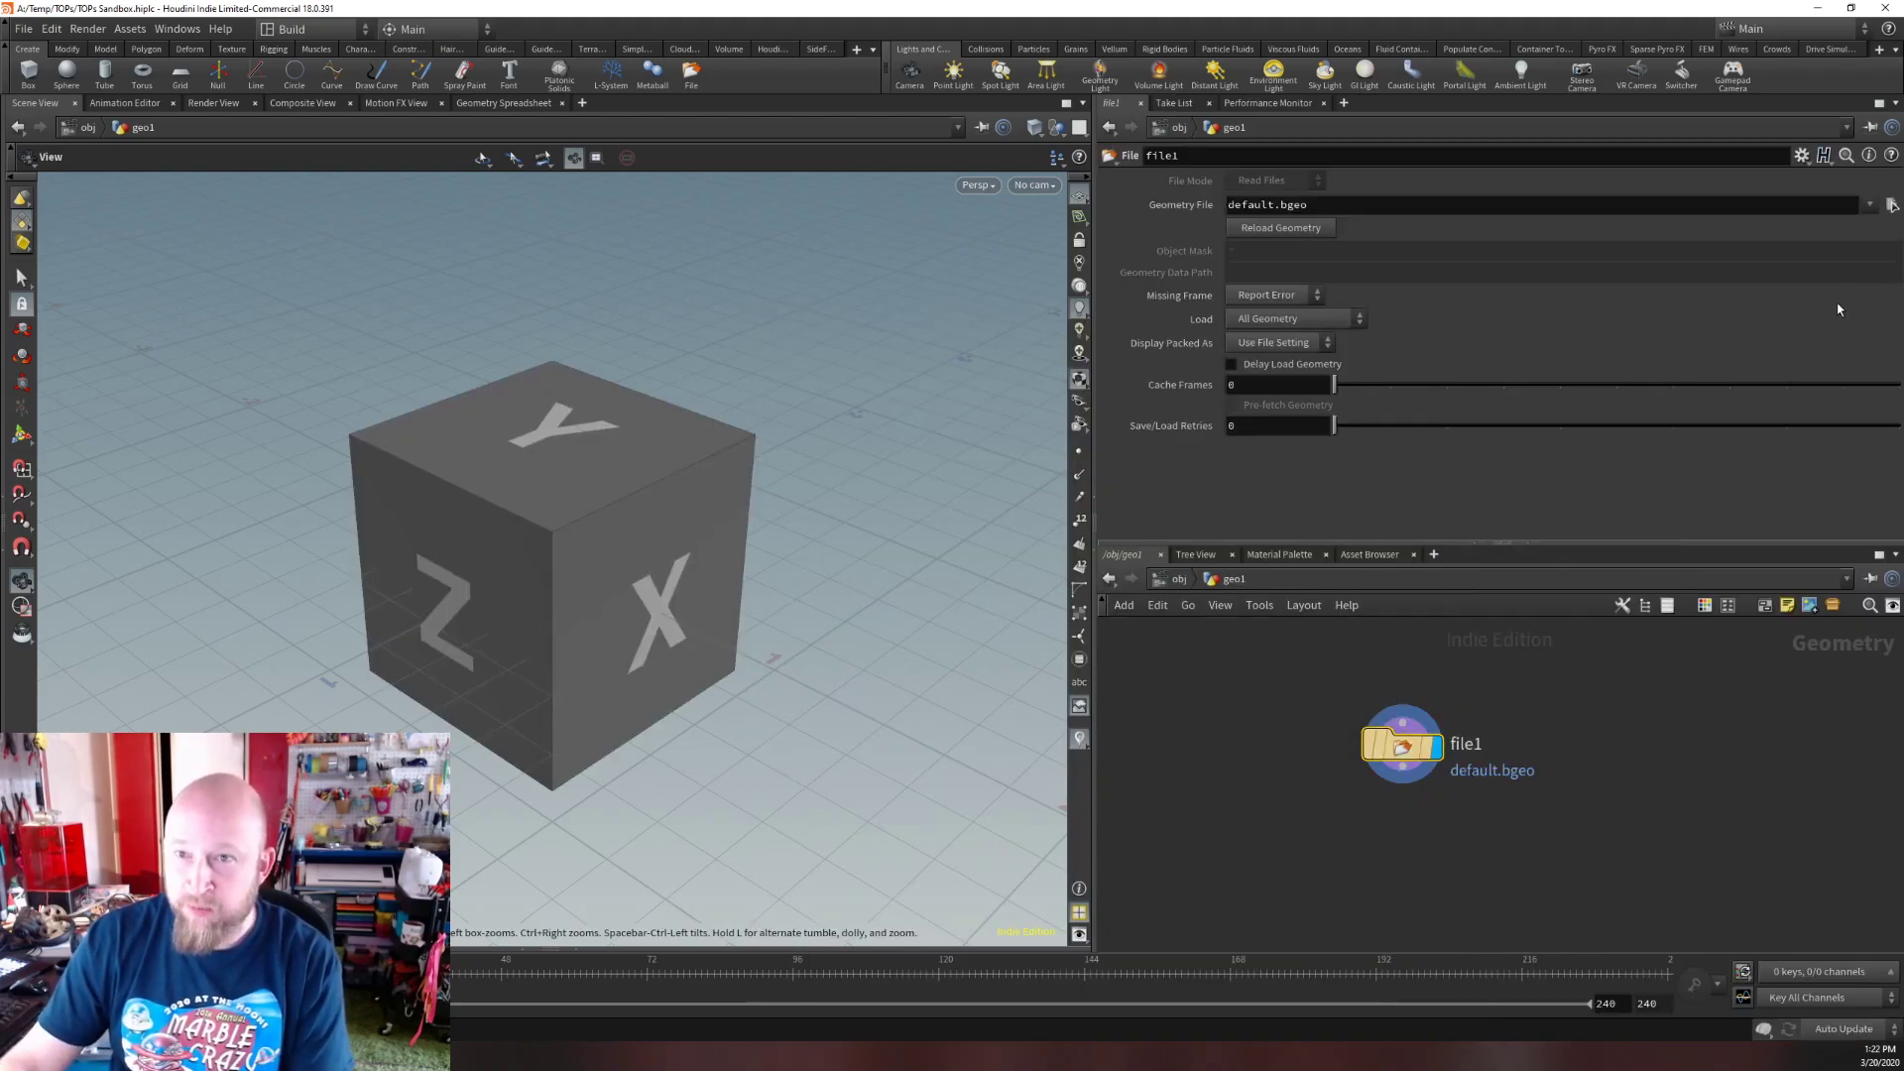
left_click(1892, 204)
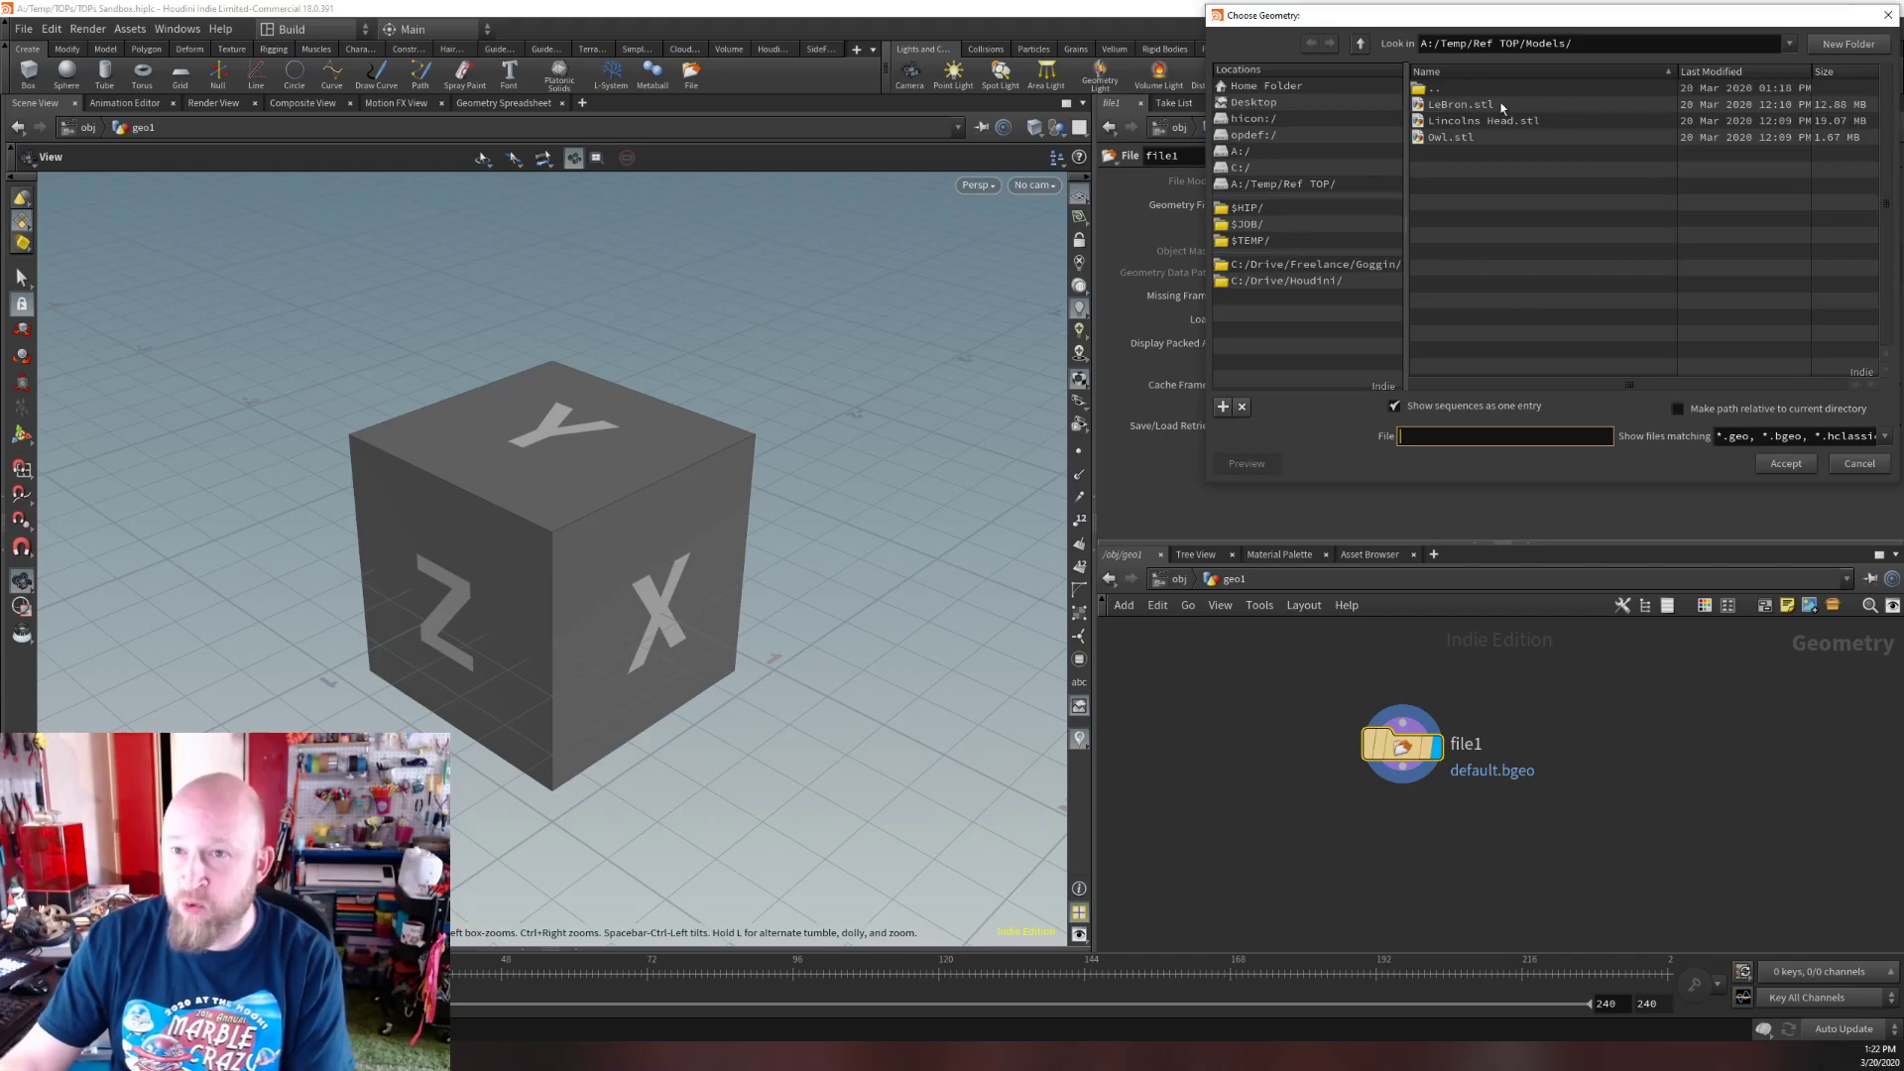
left_click(1441, 89)
double_click(1442, 89)
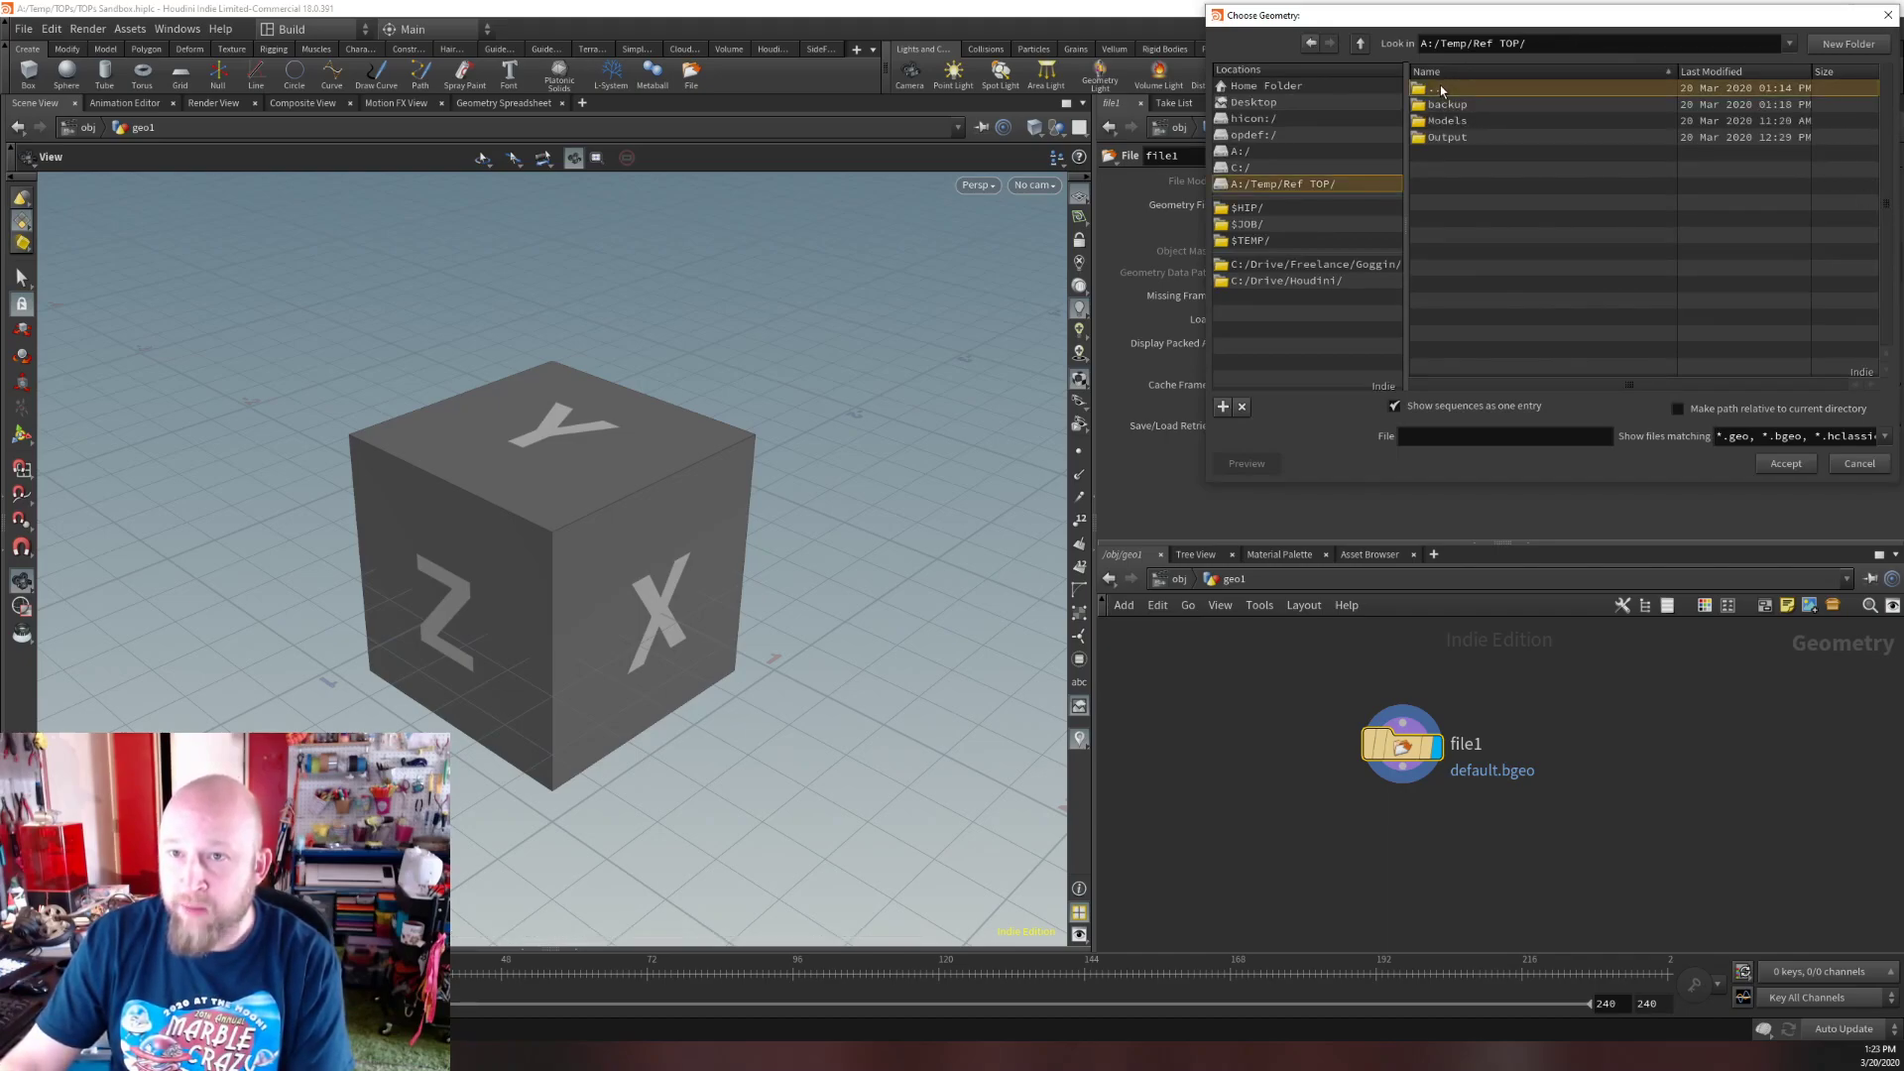
double_click(1441, 89)
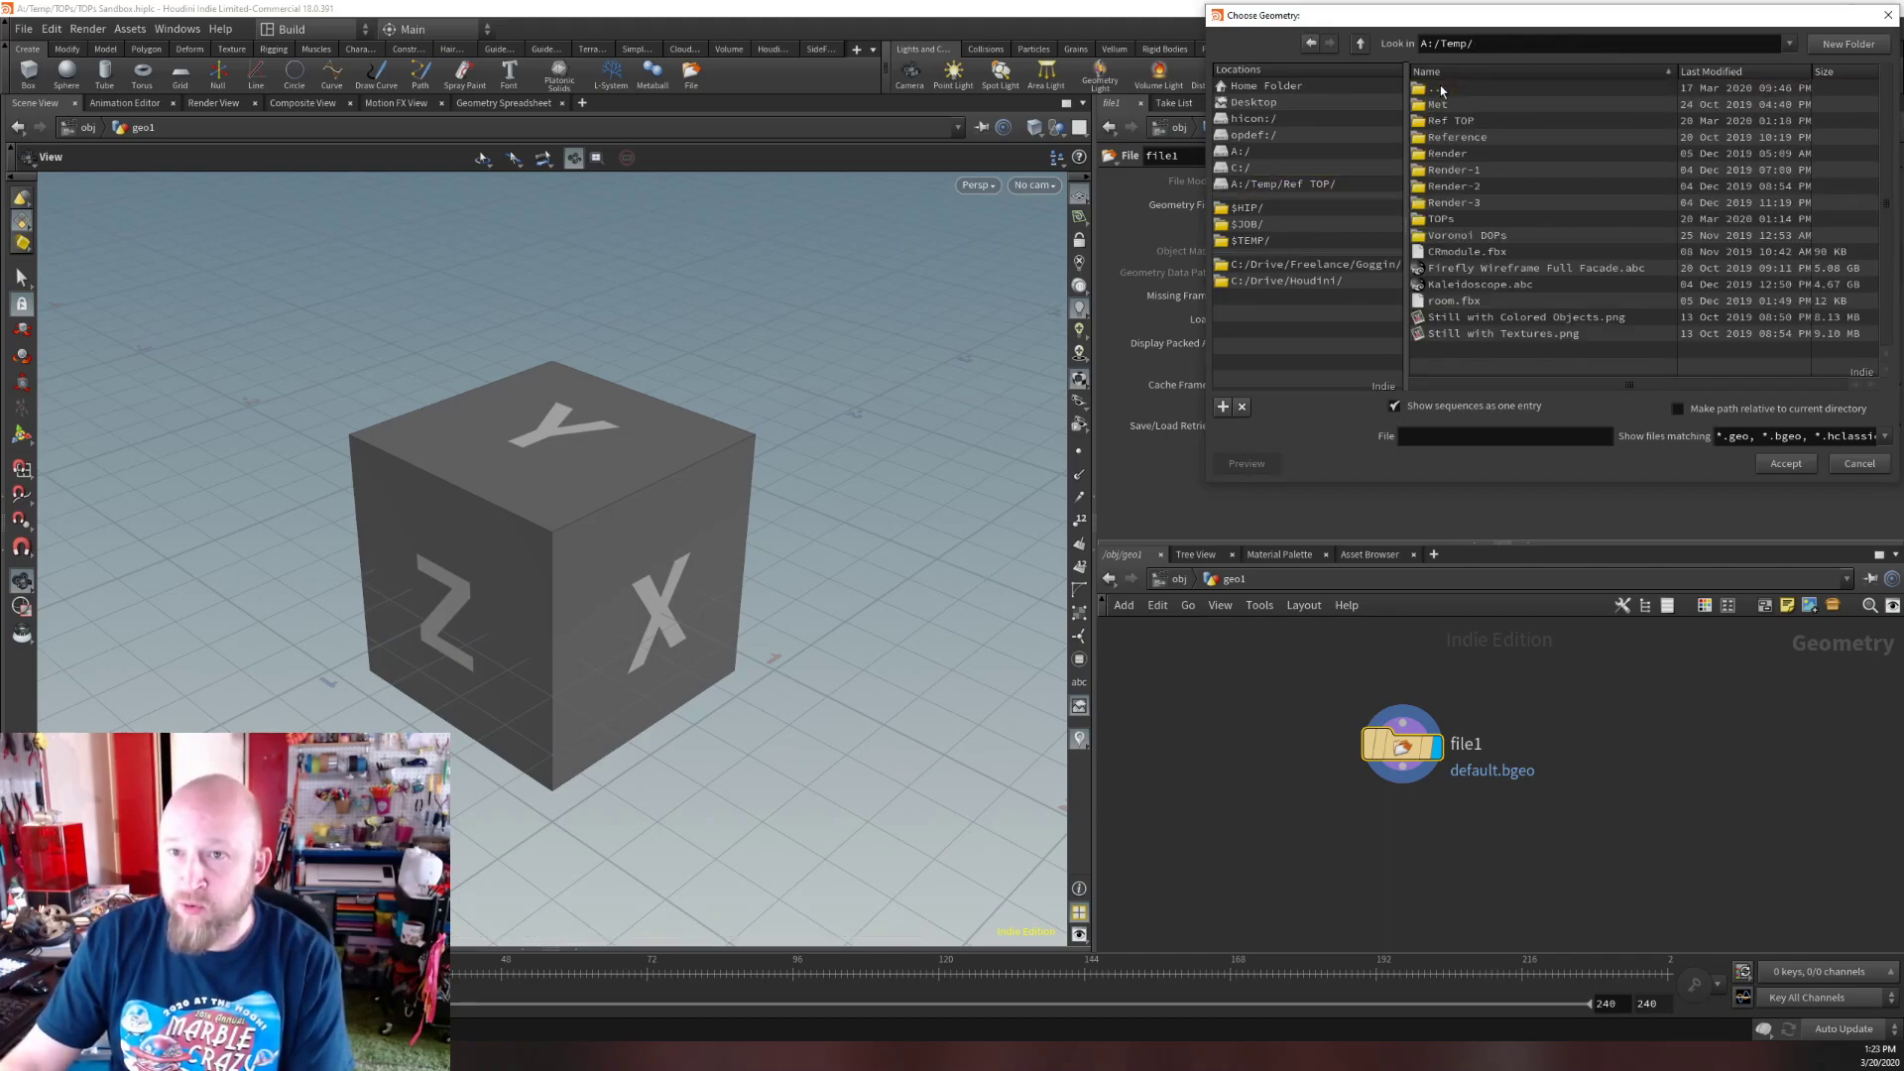
double_click(1441, 219)
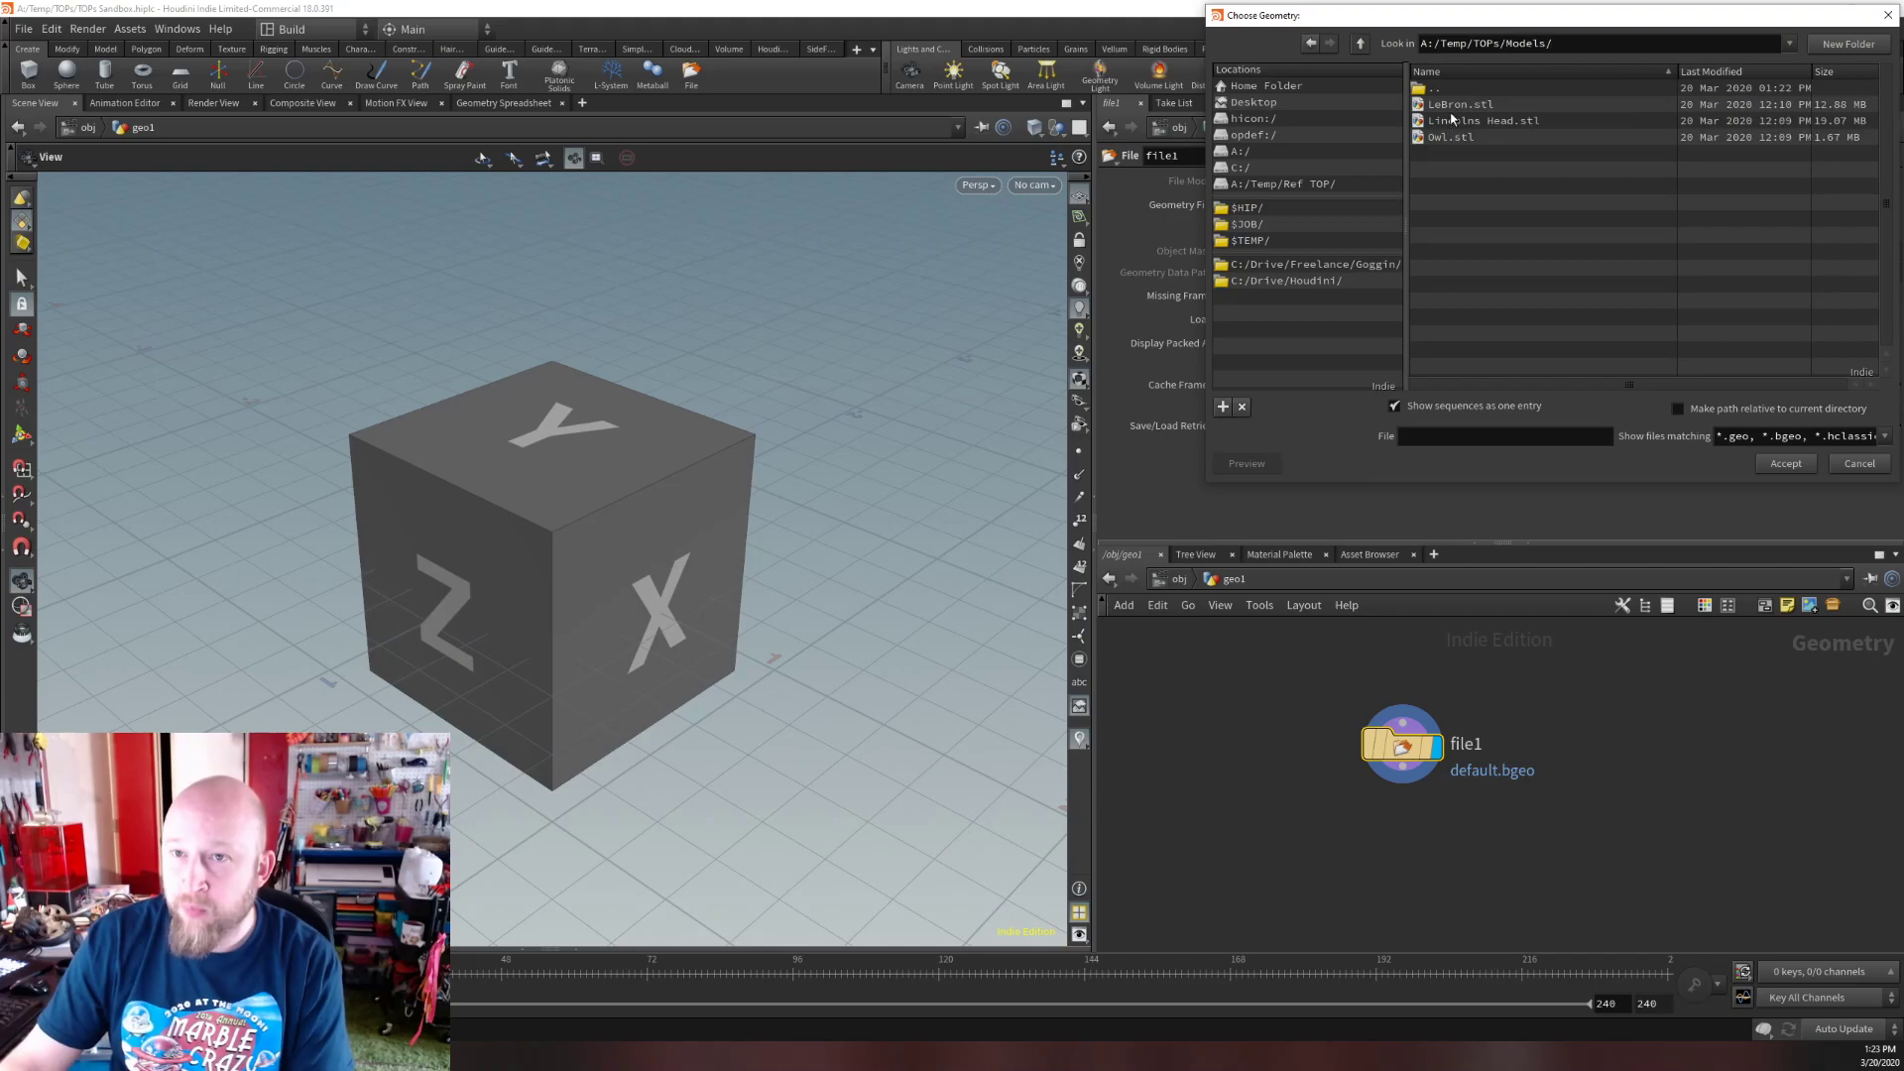
left_click(1454, 105)
key("Escape")
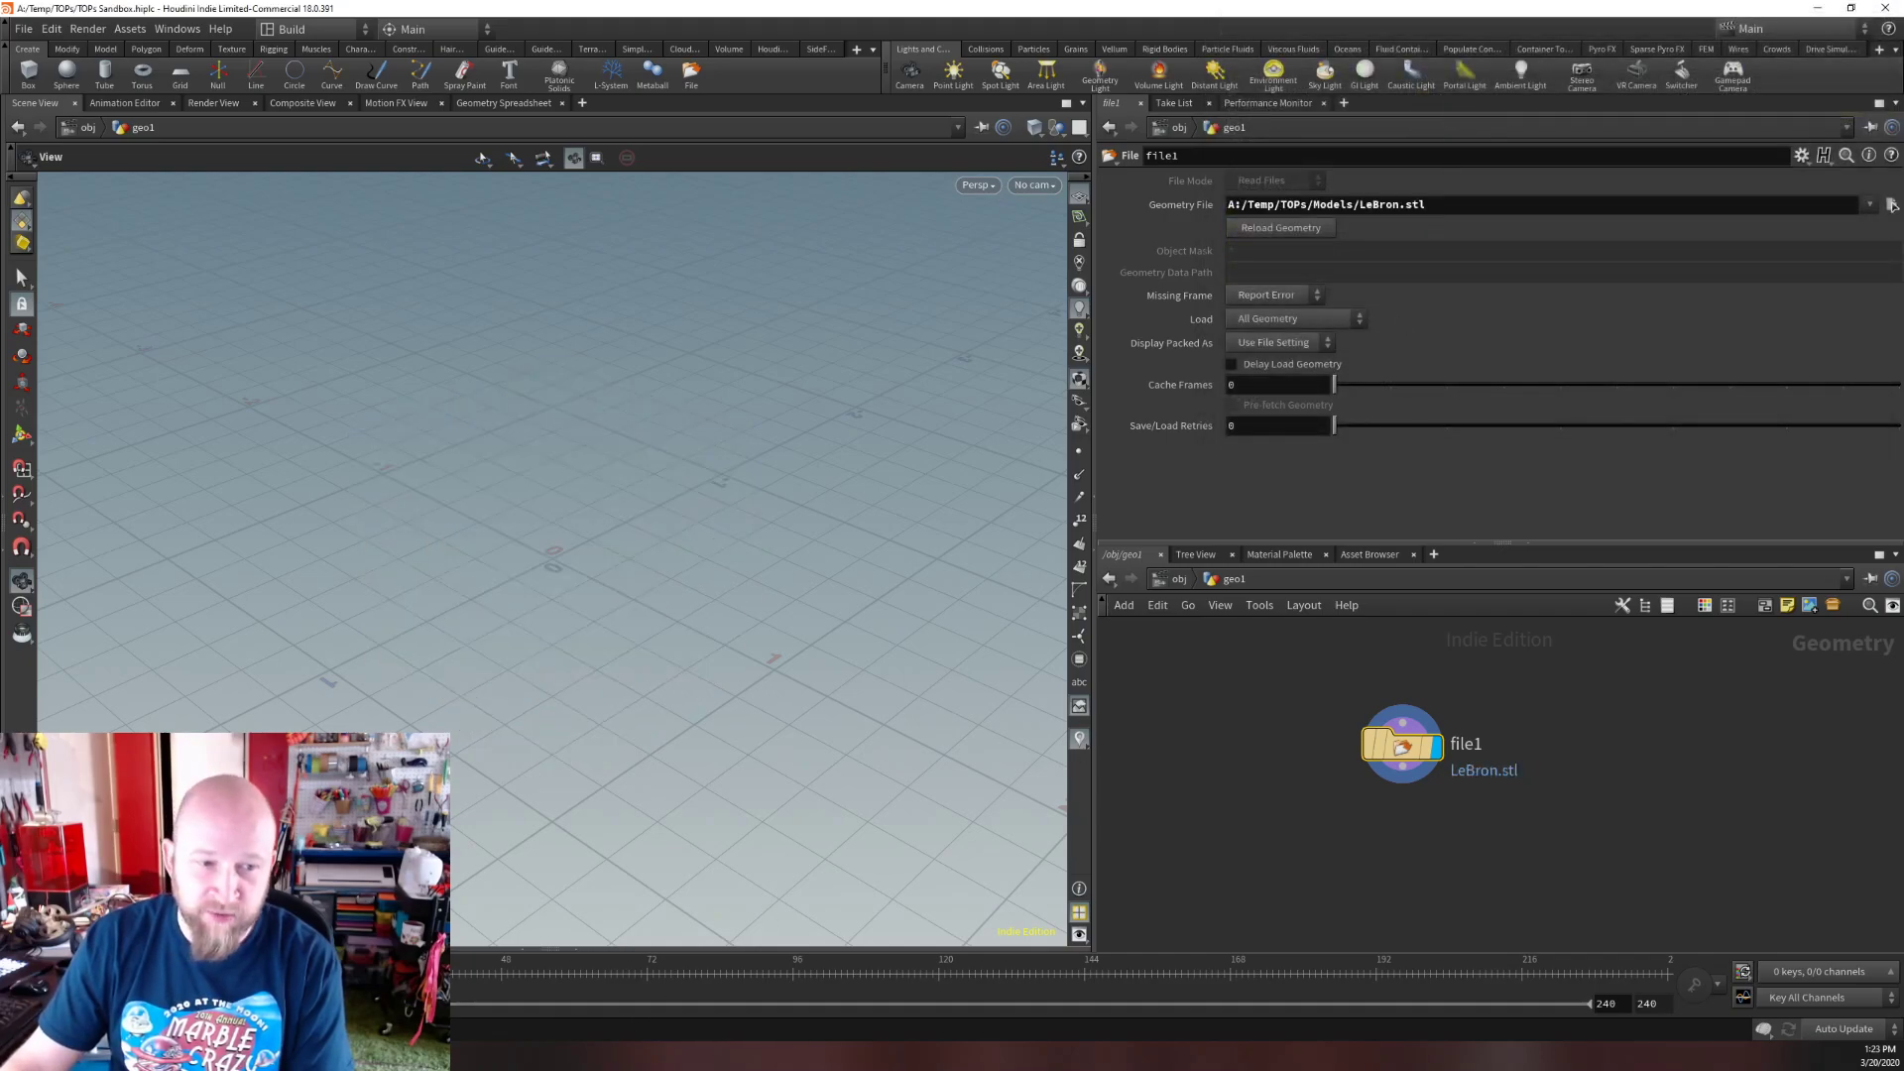
In File Explorer, go from TOPs into Models and open LeBron.stl in 3D Viewer.
left_click(1892, 204)
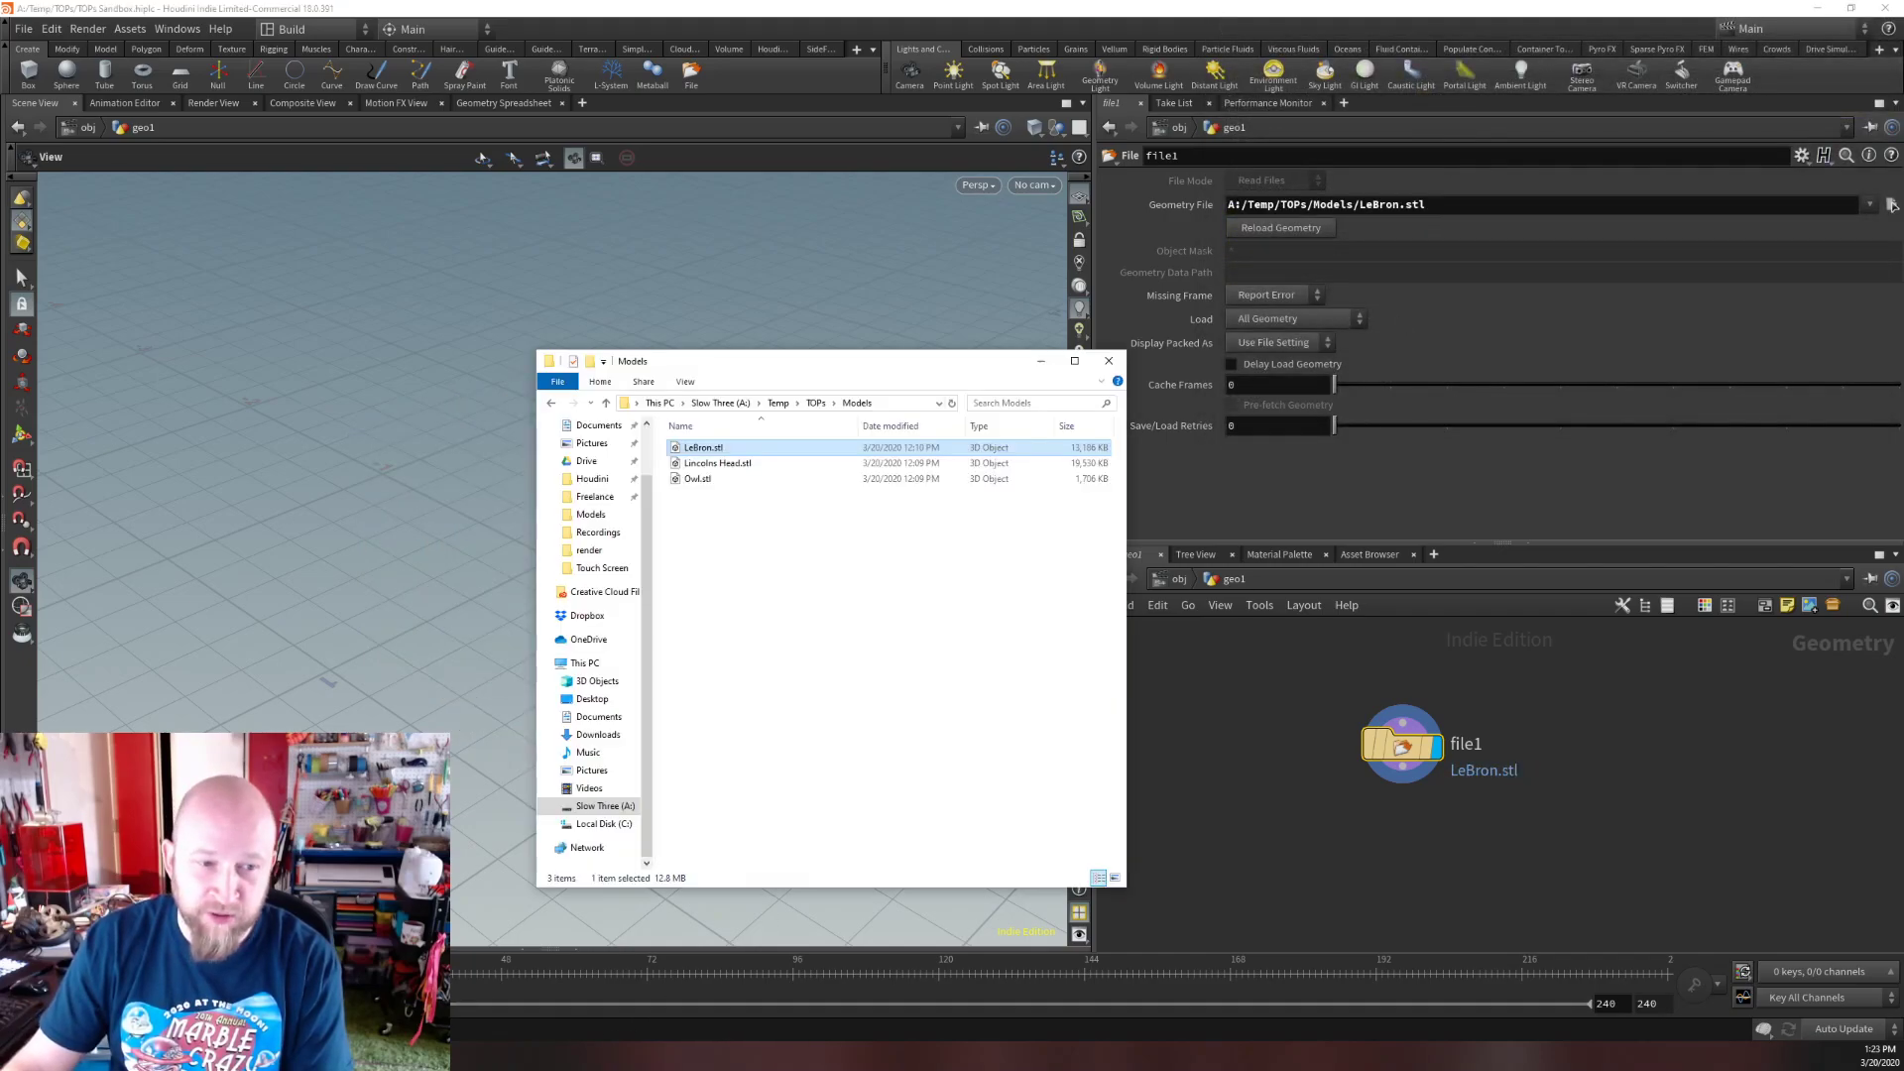
left_click(816, 403)
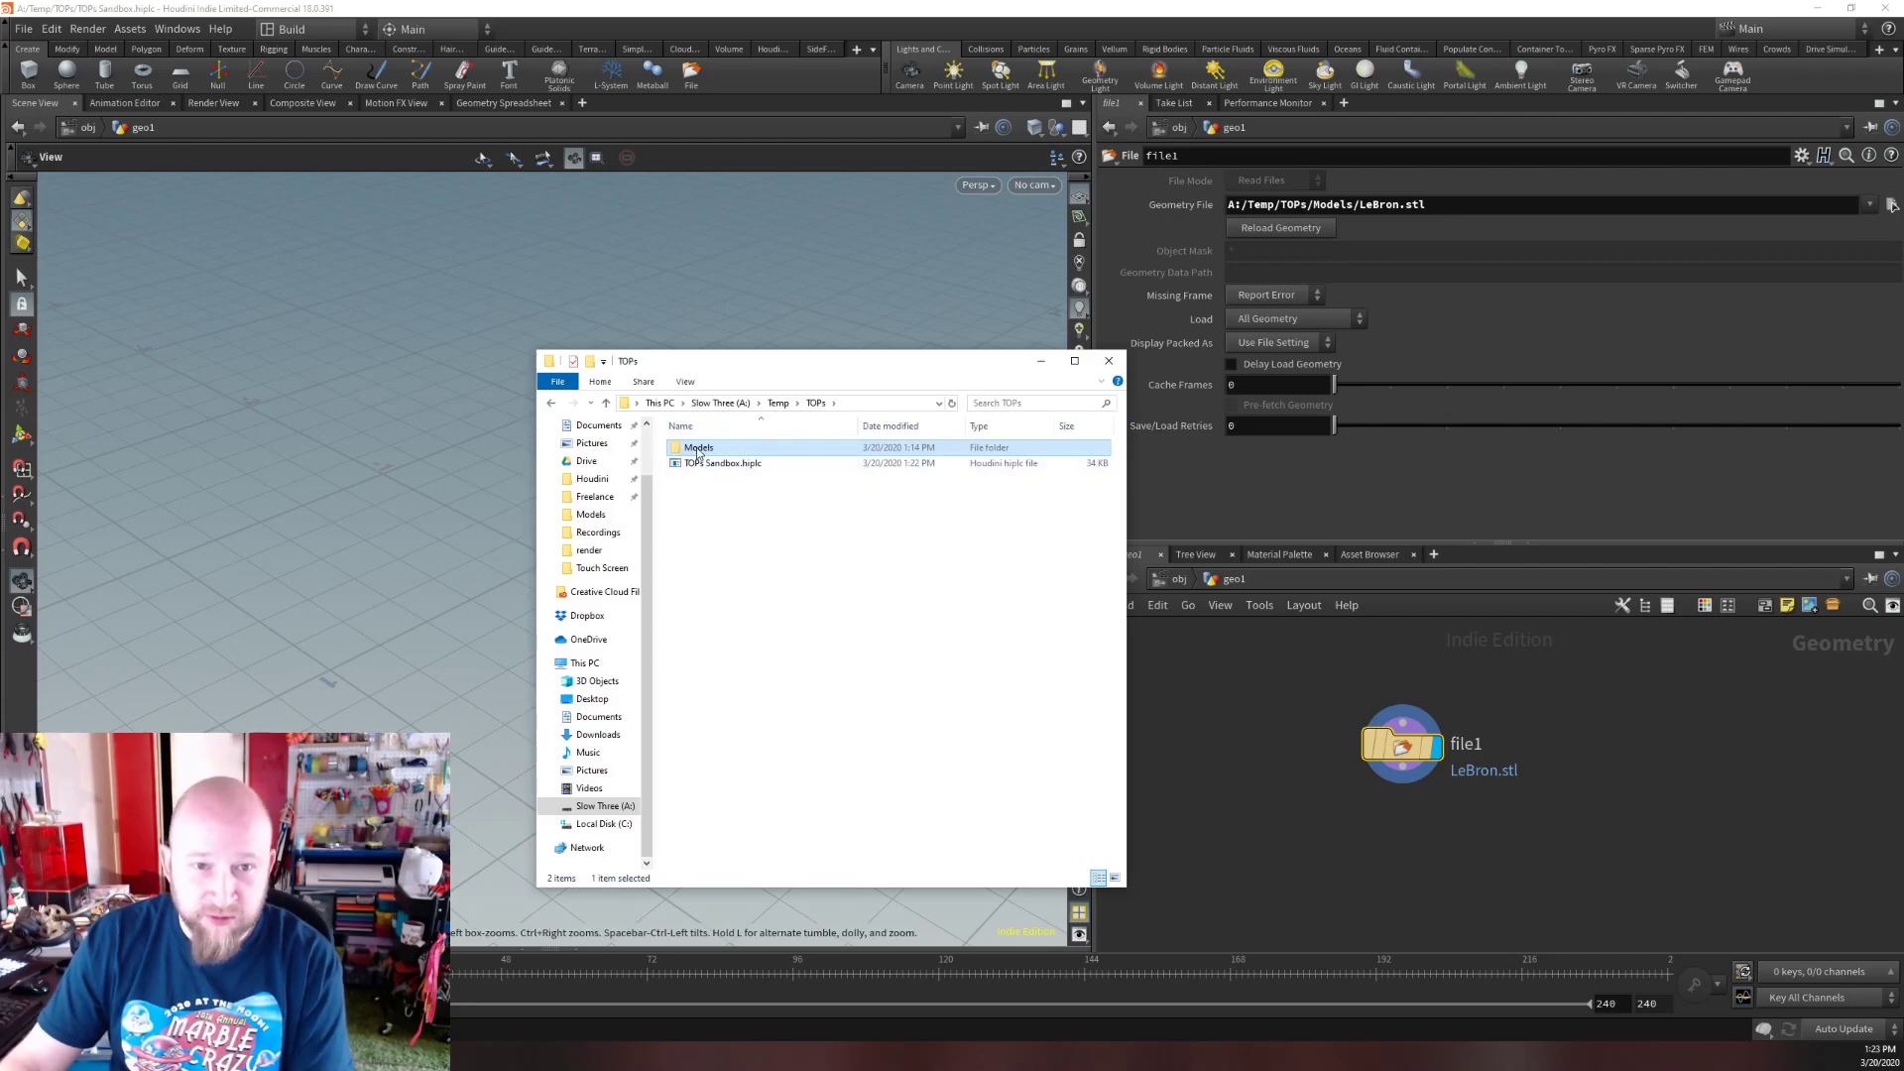
double_click(699, 449)
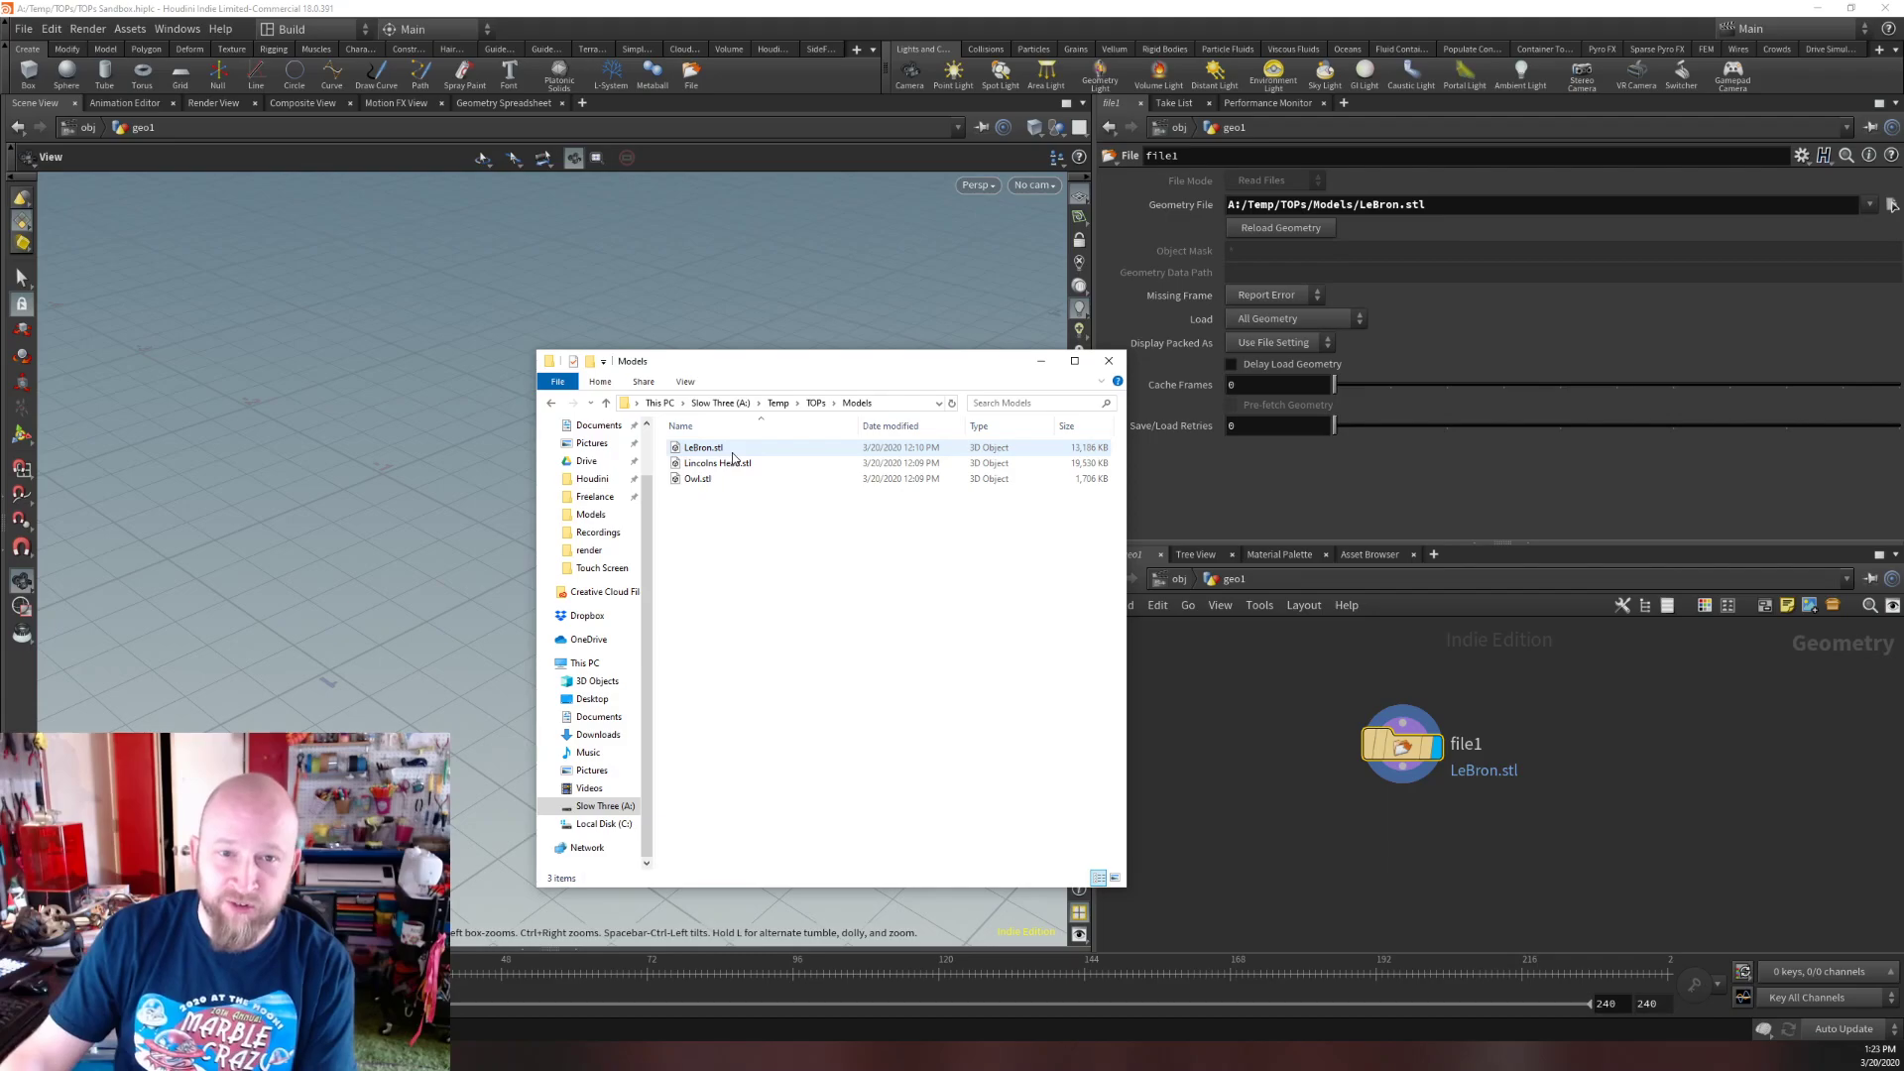
double_click(707, 447)
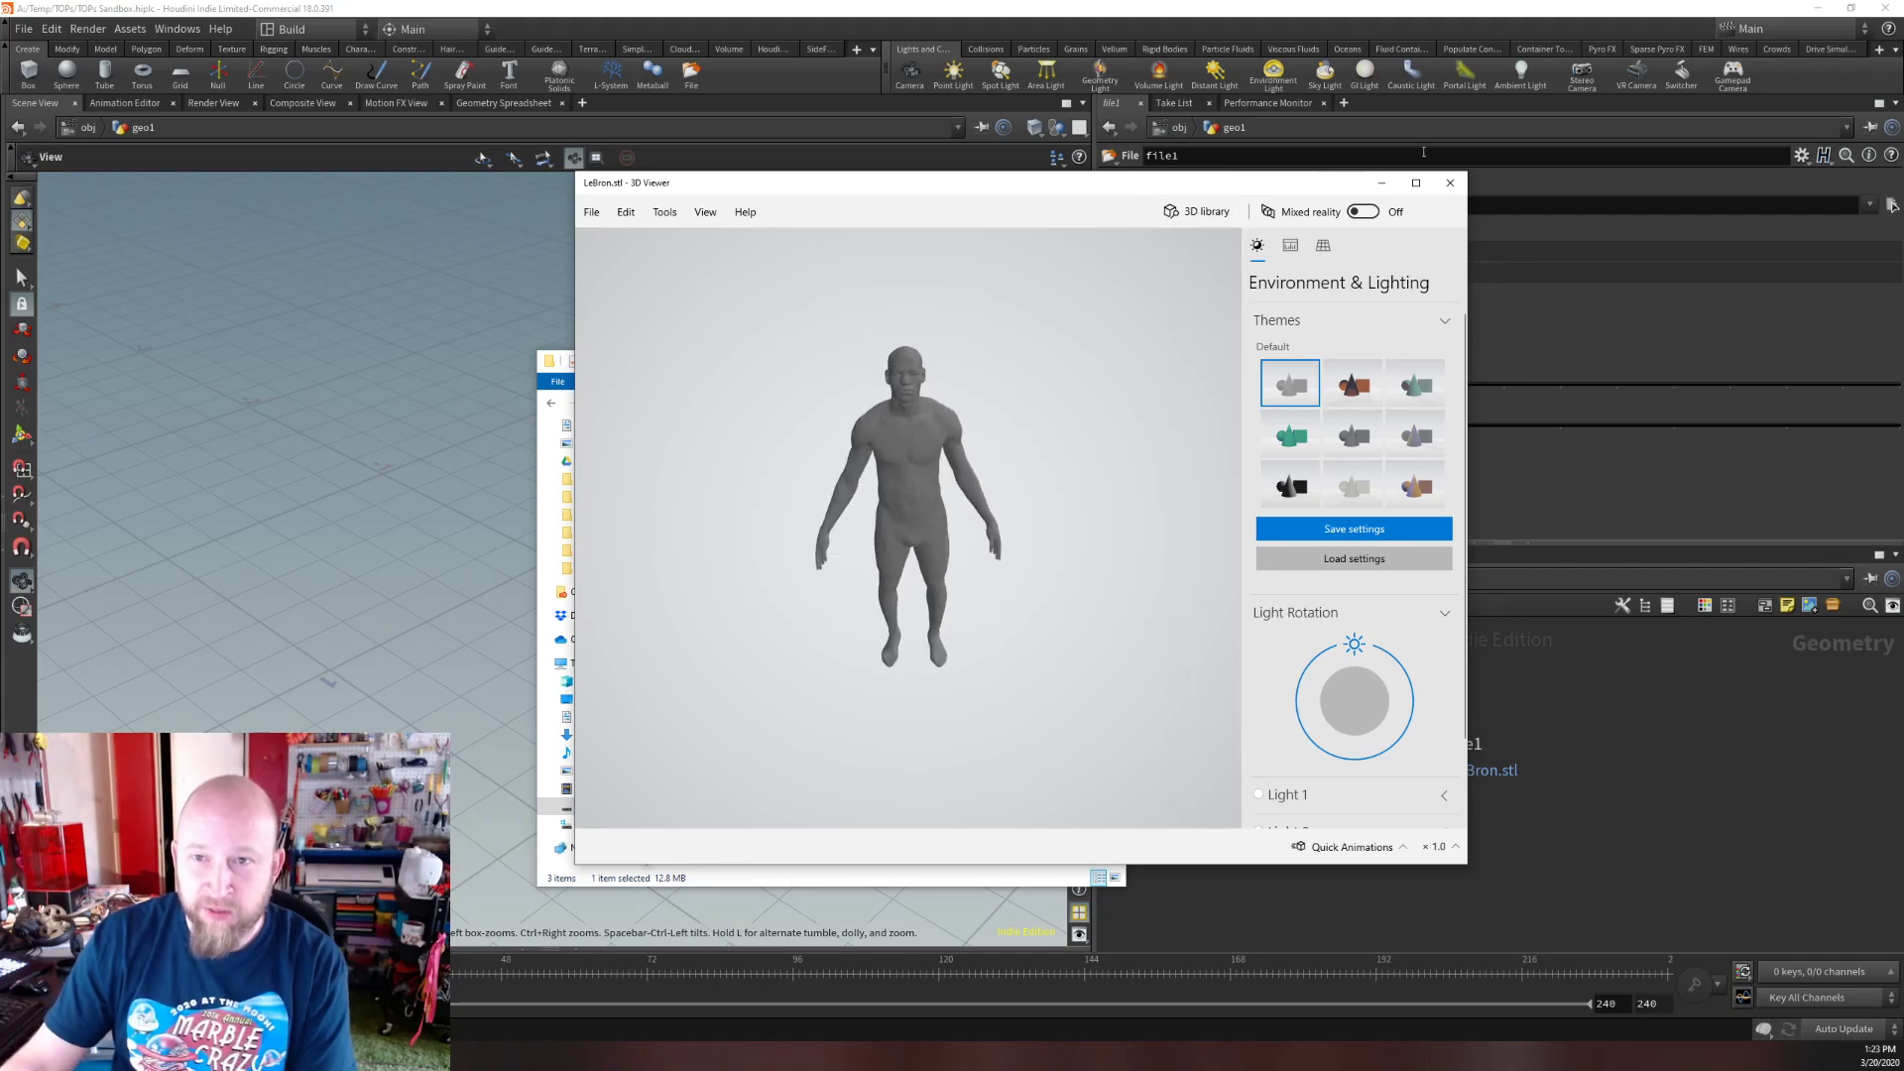
Close LeBron, then preview Lincolns Head.stl and Owl.stl in 3D Viewer, closing each.
left_click(1451, 183)
double_click(768, 462)
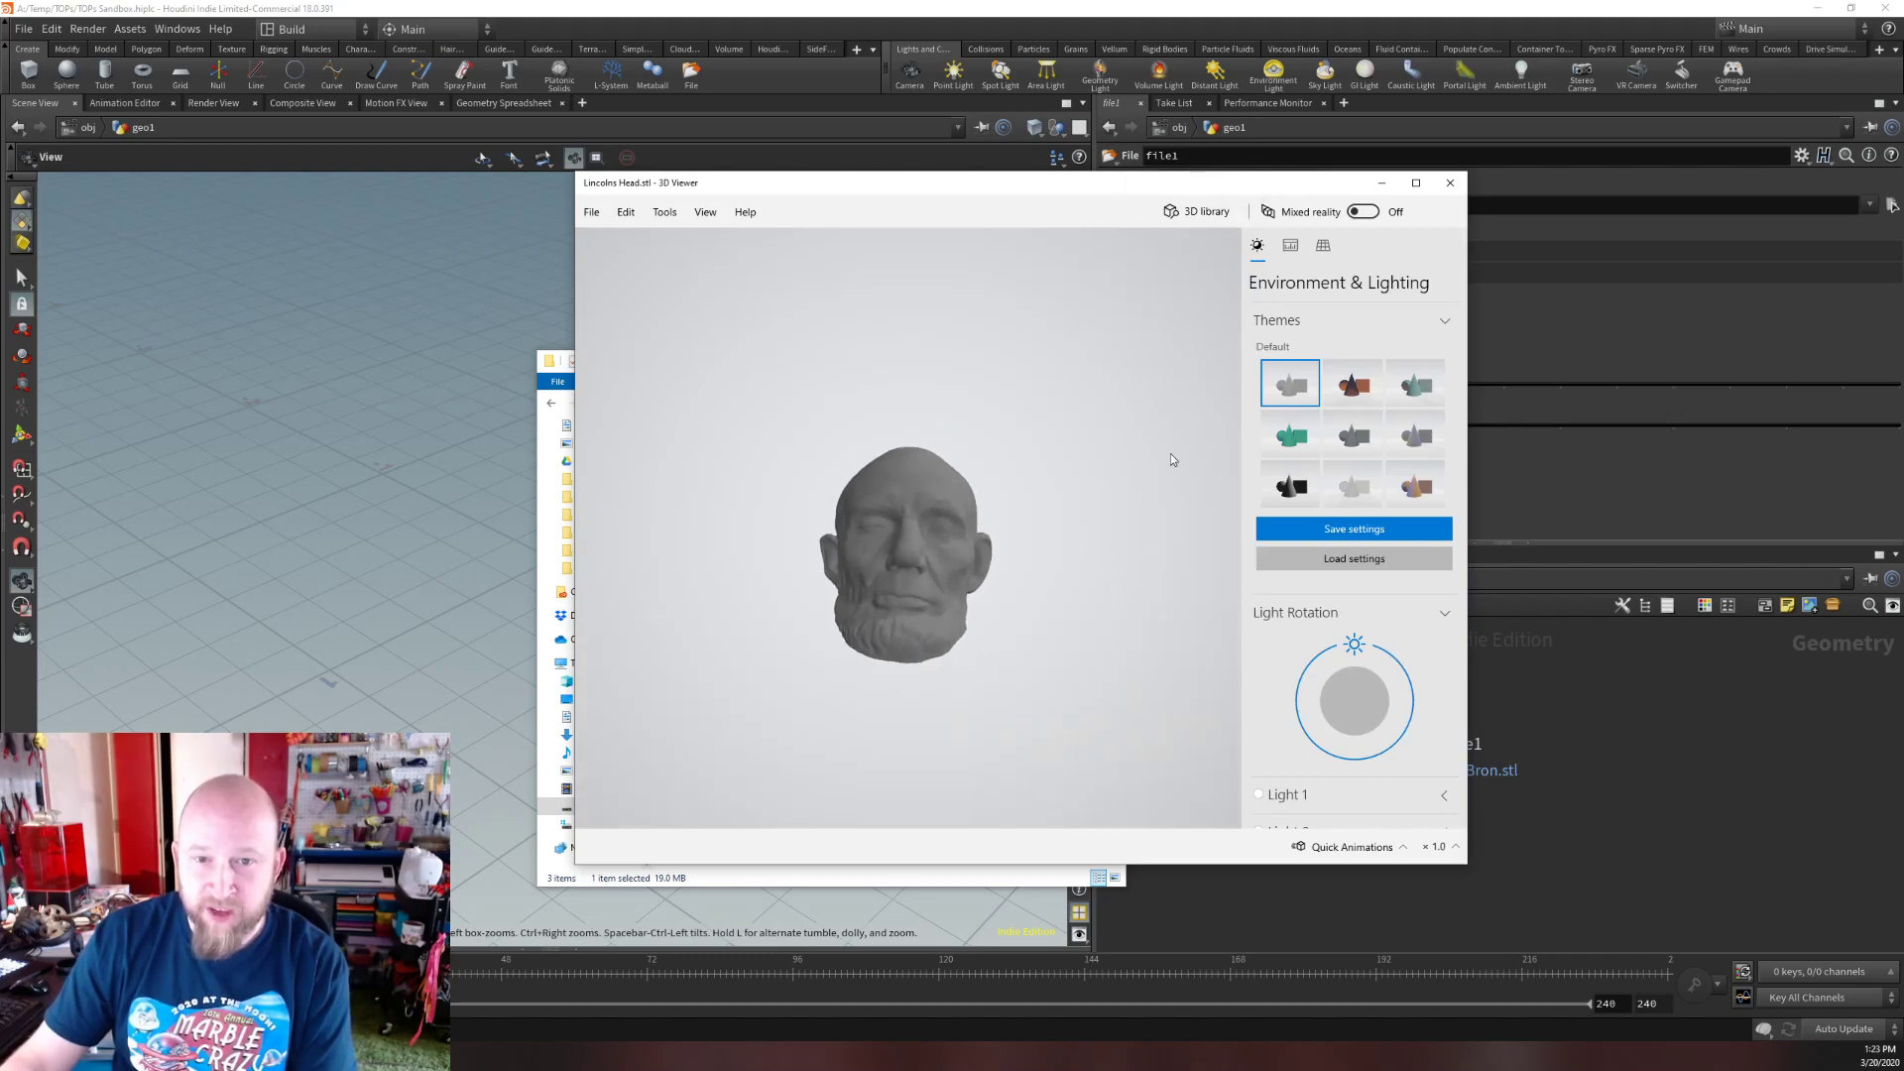
left_click(1450, 183)
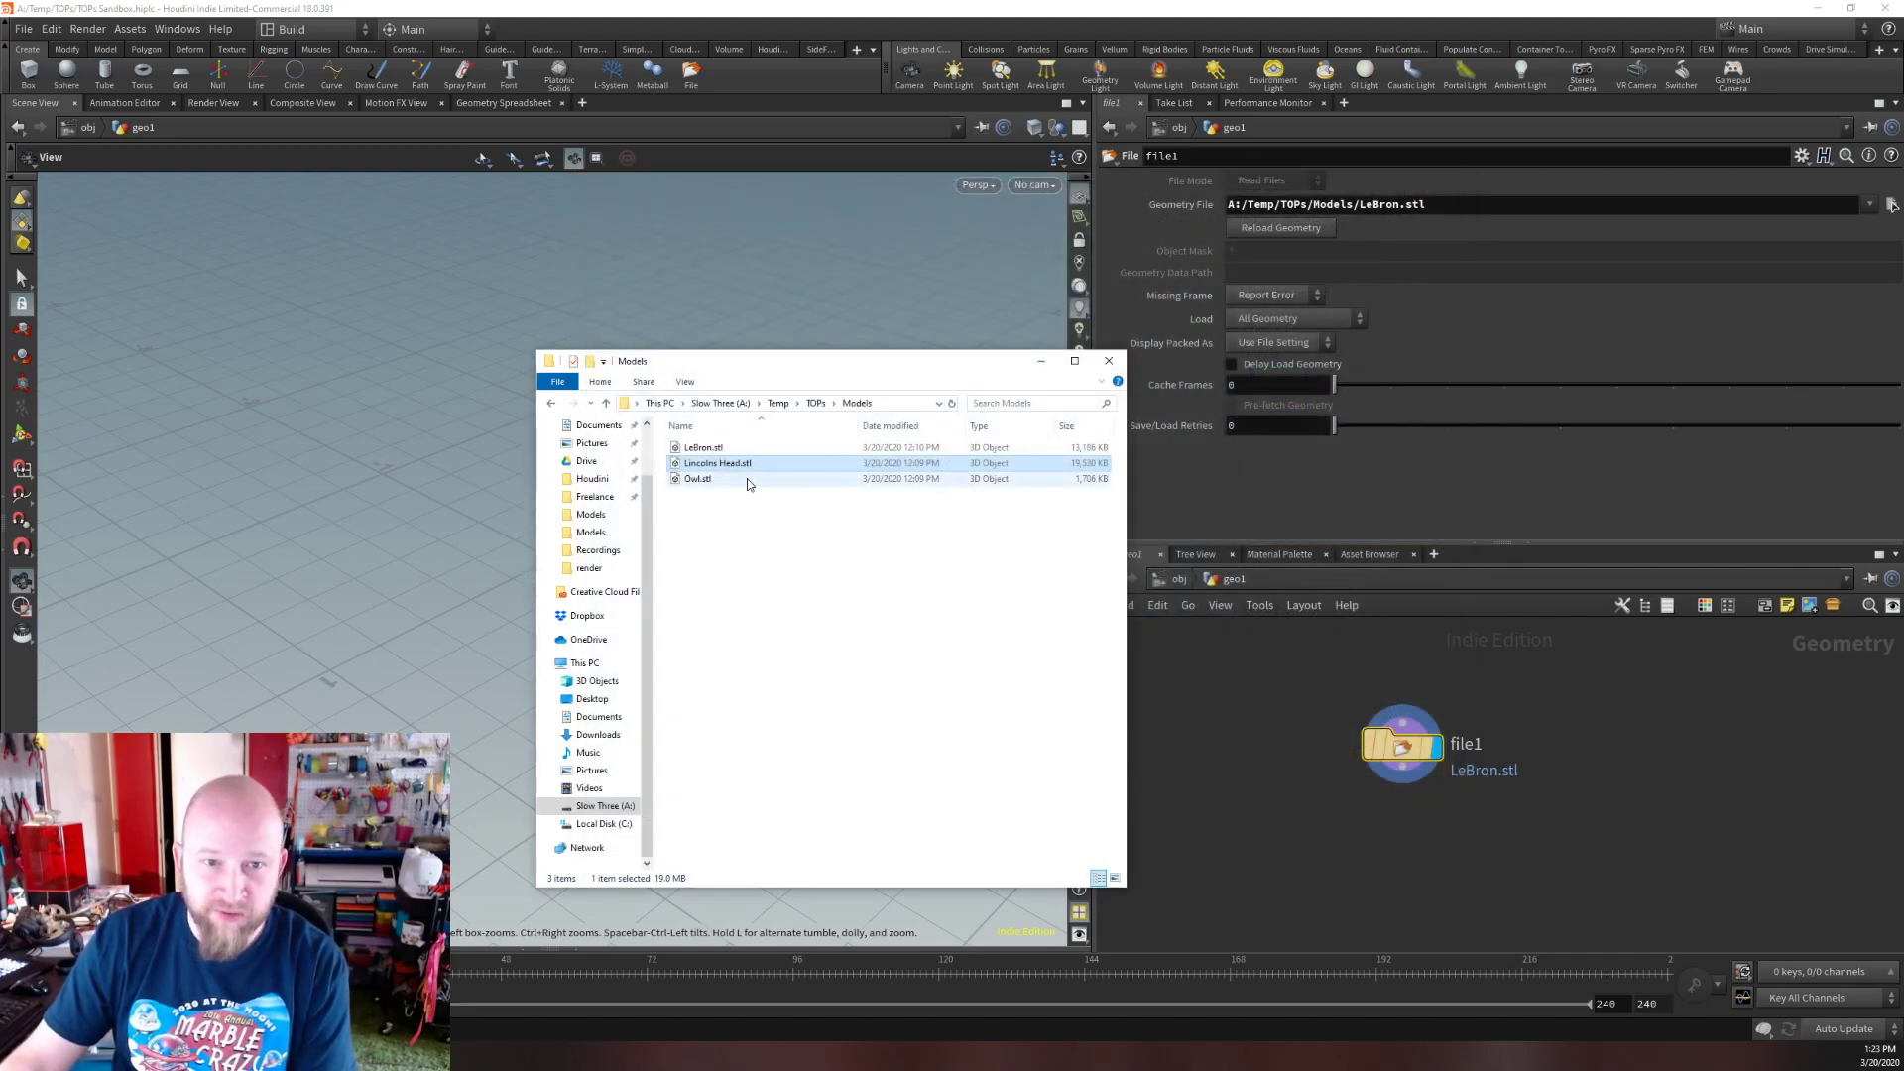
double_click(747, 478)
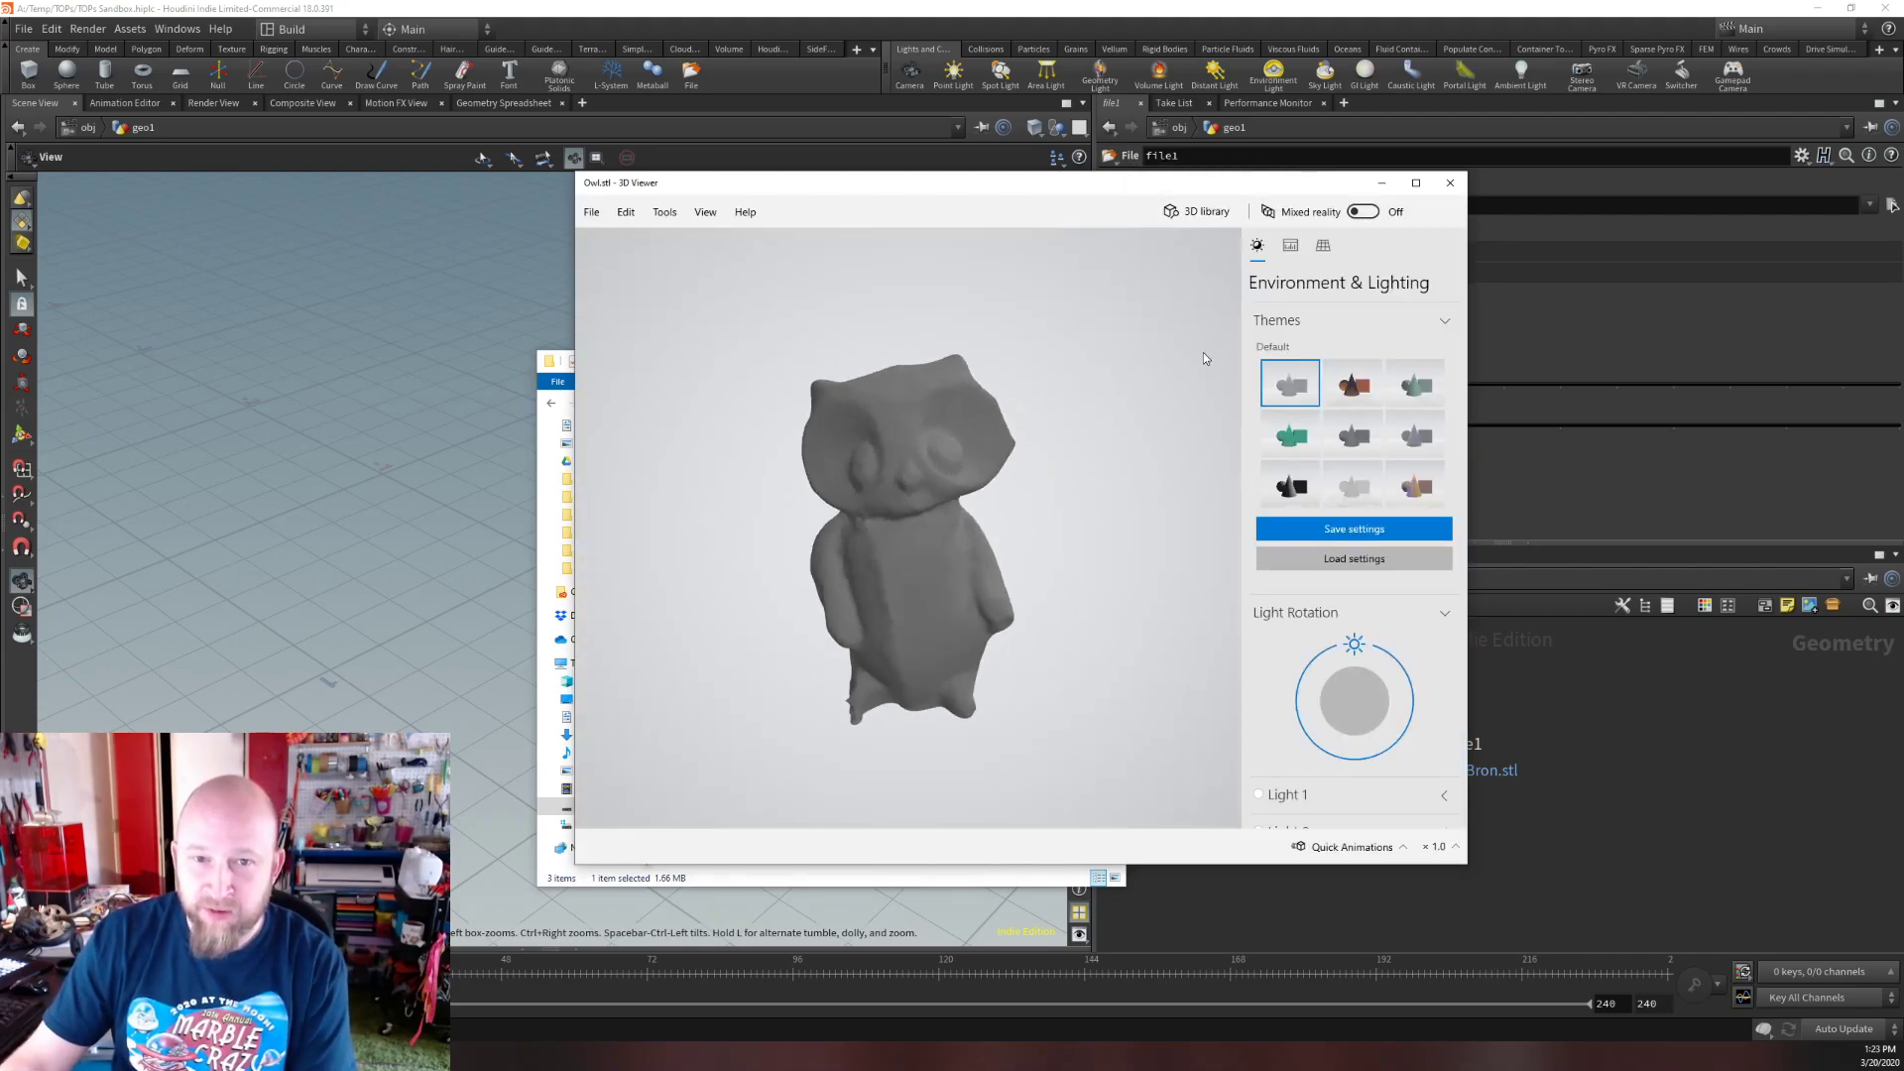
left_click(1451, 183)
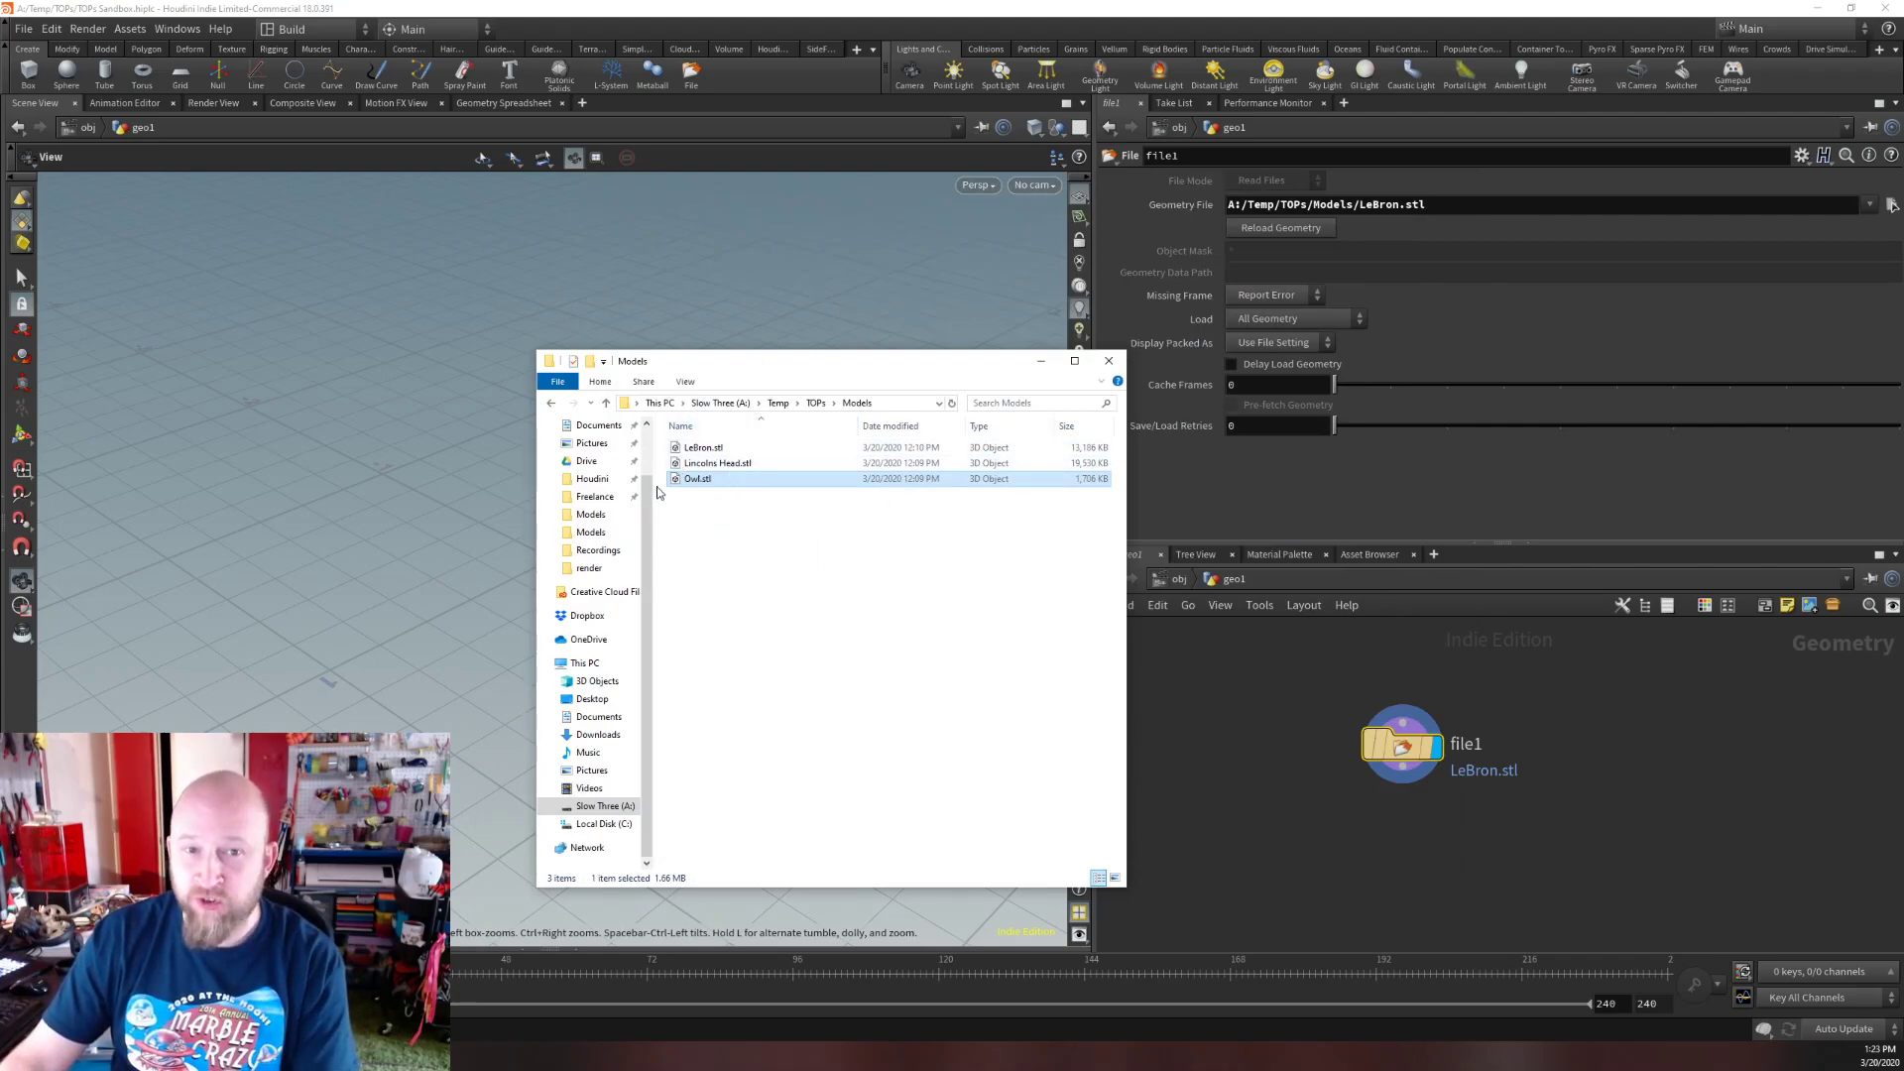
Return to Houdini and frame the LeBron model from the front in the viewport.
left_click(1286, 622)
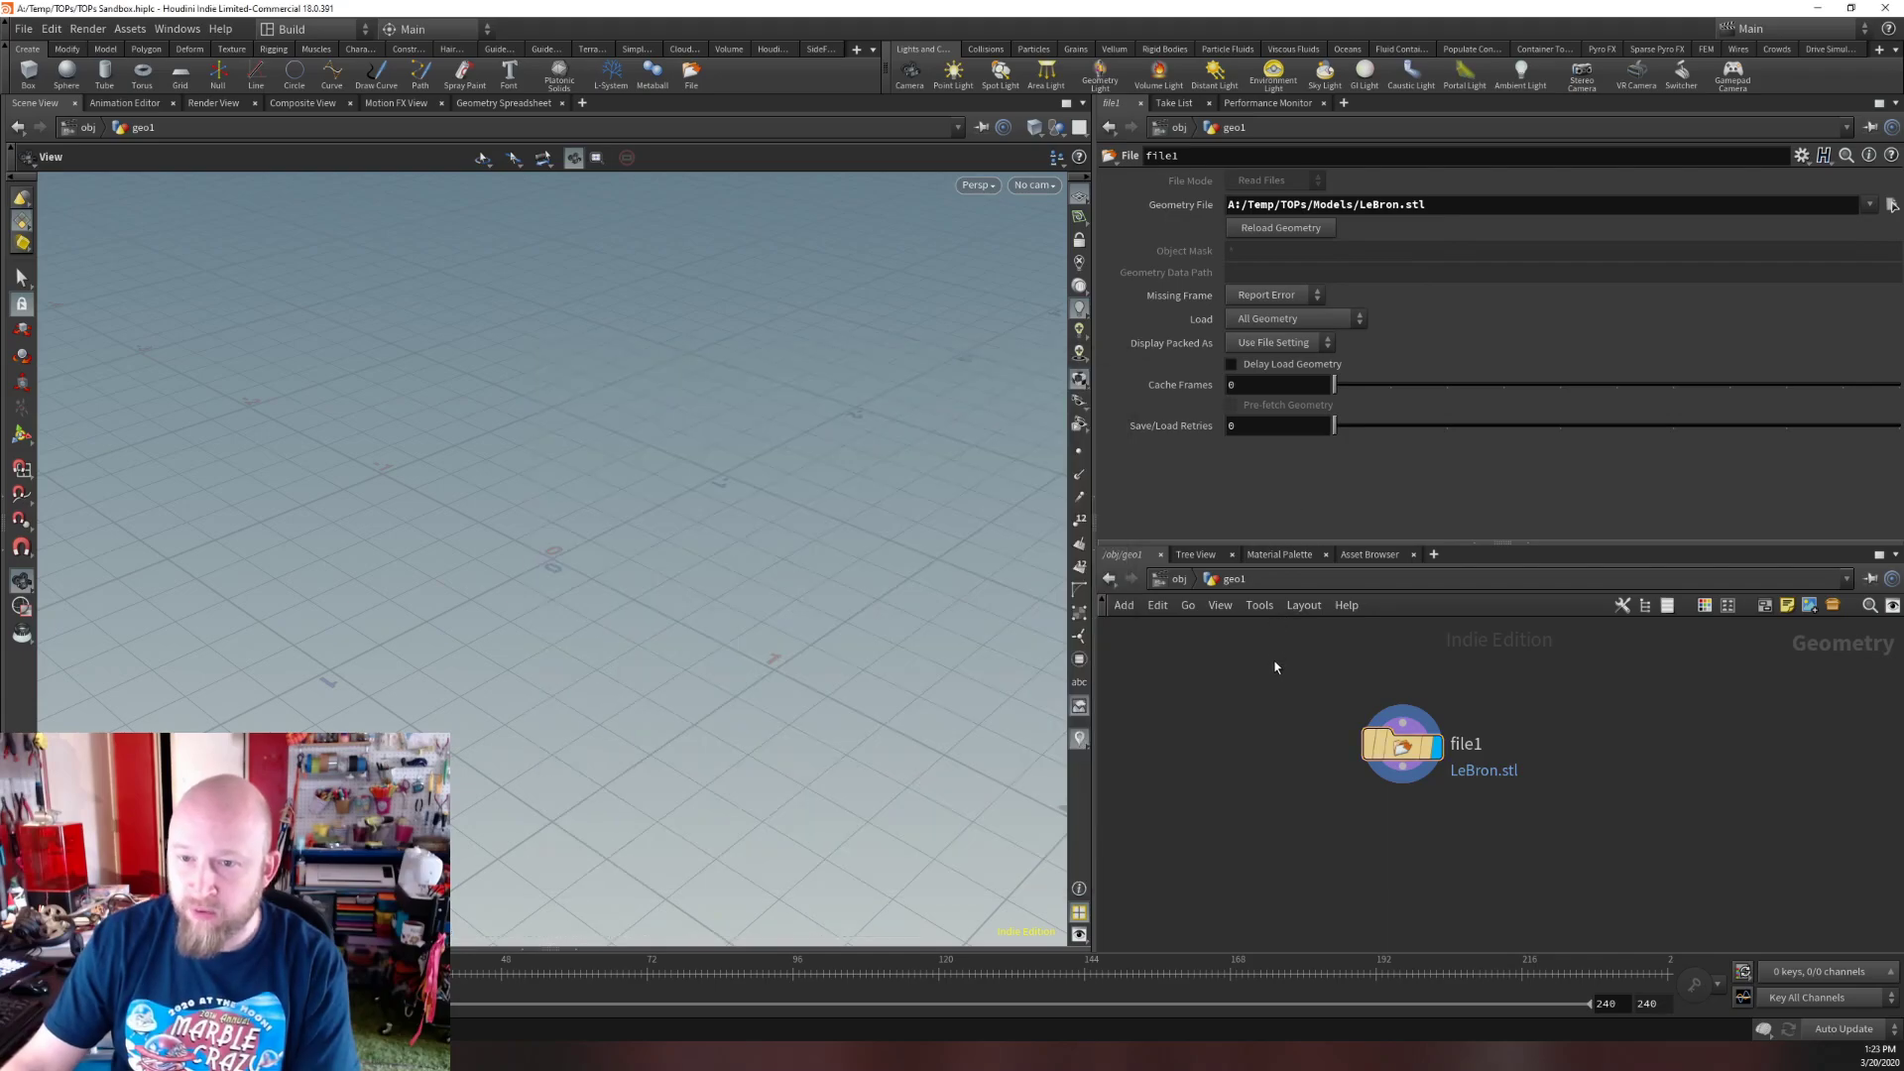
key("f")
left_click_drag(544, 572, 583, 560)
scroll(589, 558, "up", 3)
scroll(589, 557, "up", 2)
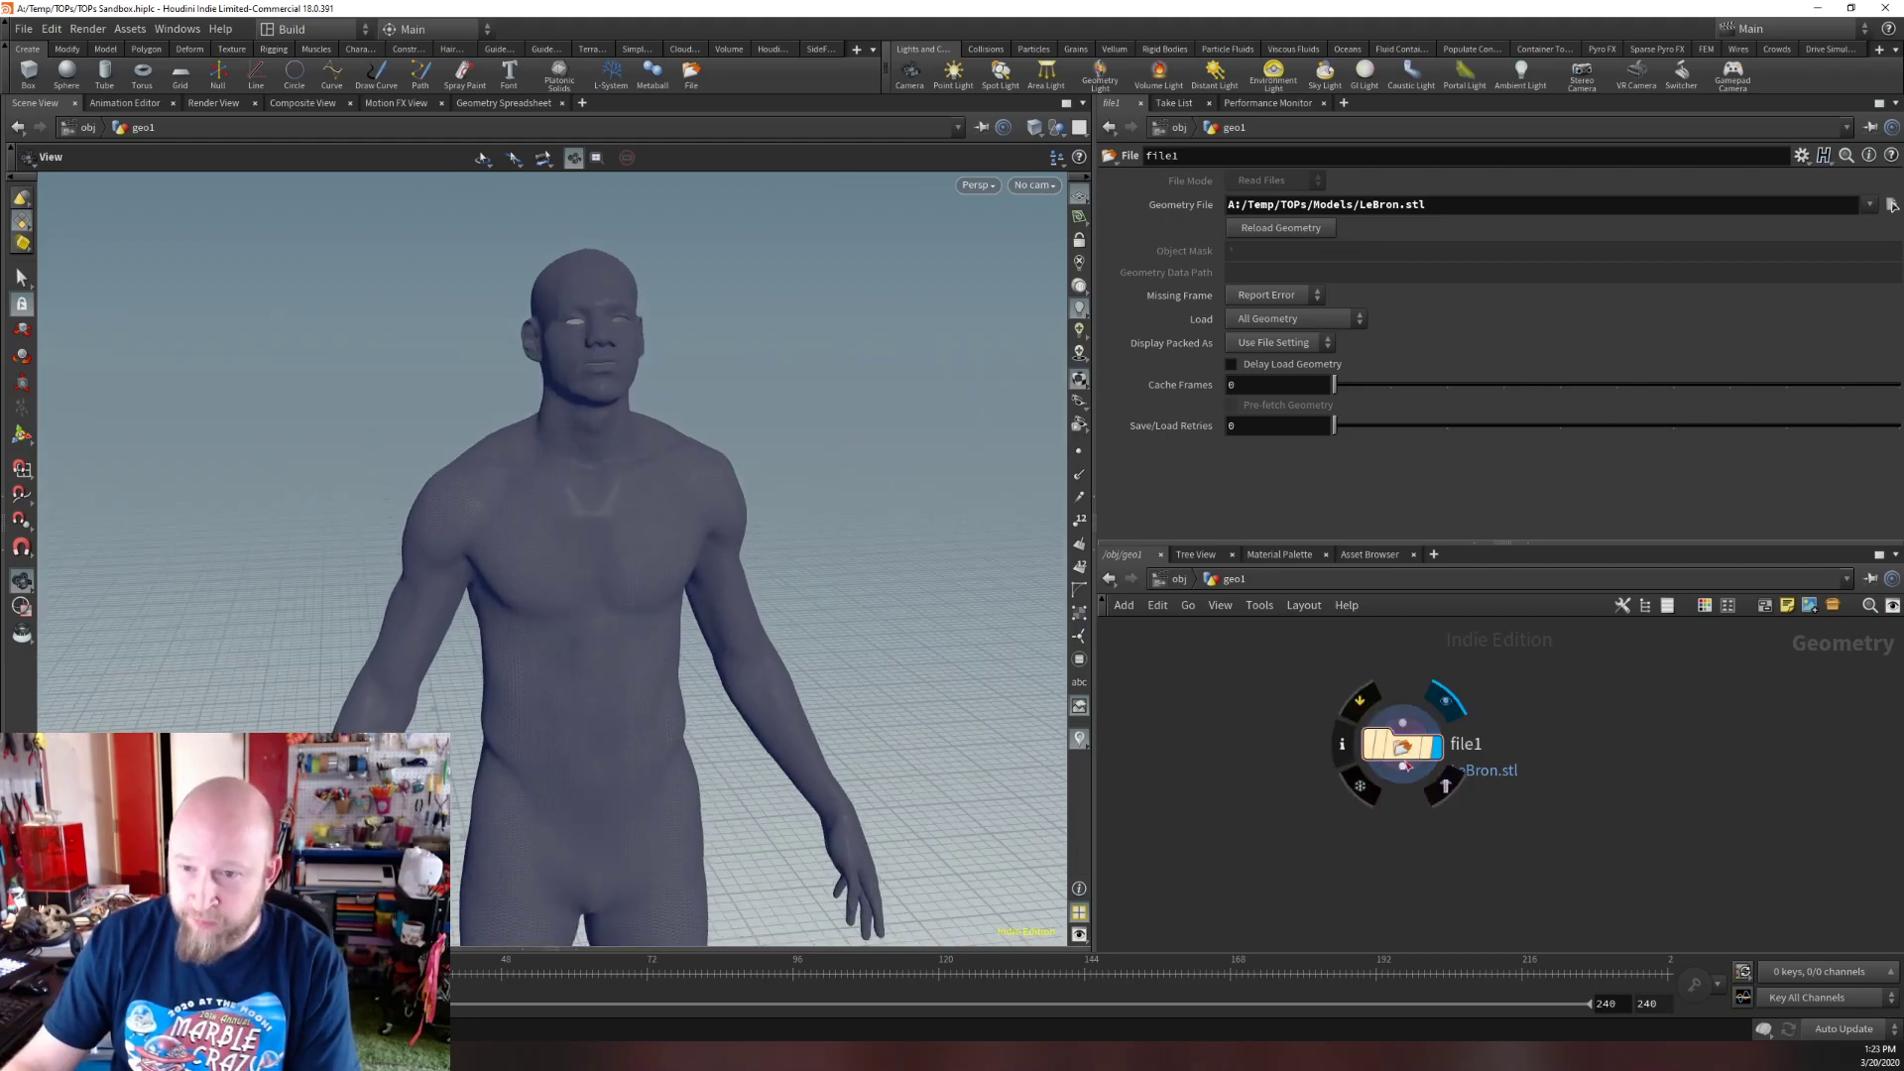
Add a Reverse node under file1 and display its output.
key("Tab")
type("reverse")
key("Return")
left_click_drag(1406, 855, 1412, 839)
left_click(1445, 789)
Wire a PolyReduce node below reverse1 with Target set to Output Polygon Count.
middle_click_drag(1303, 923, 1328, 845)
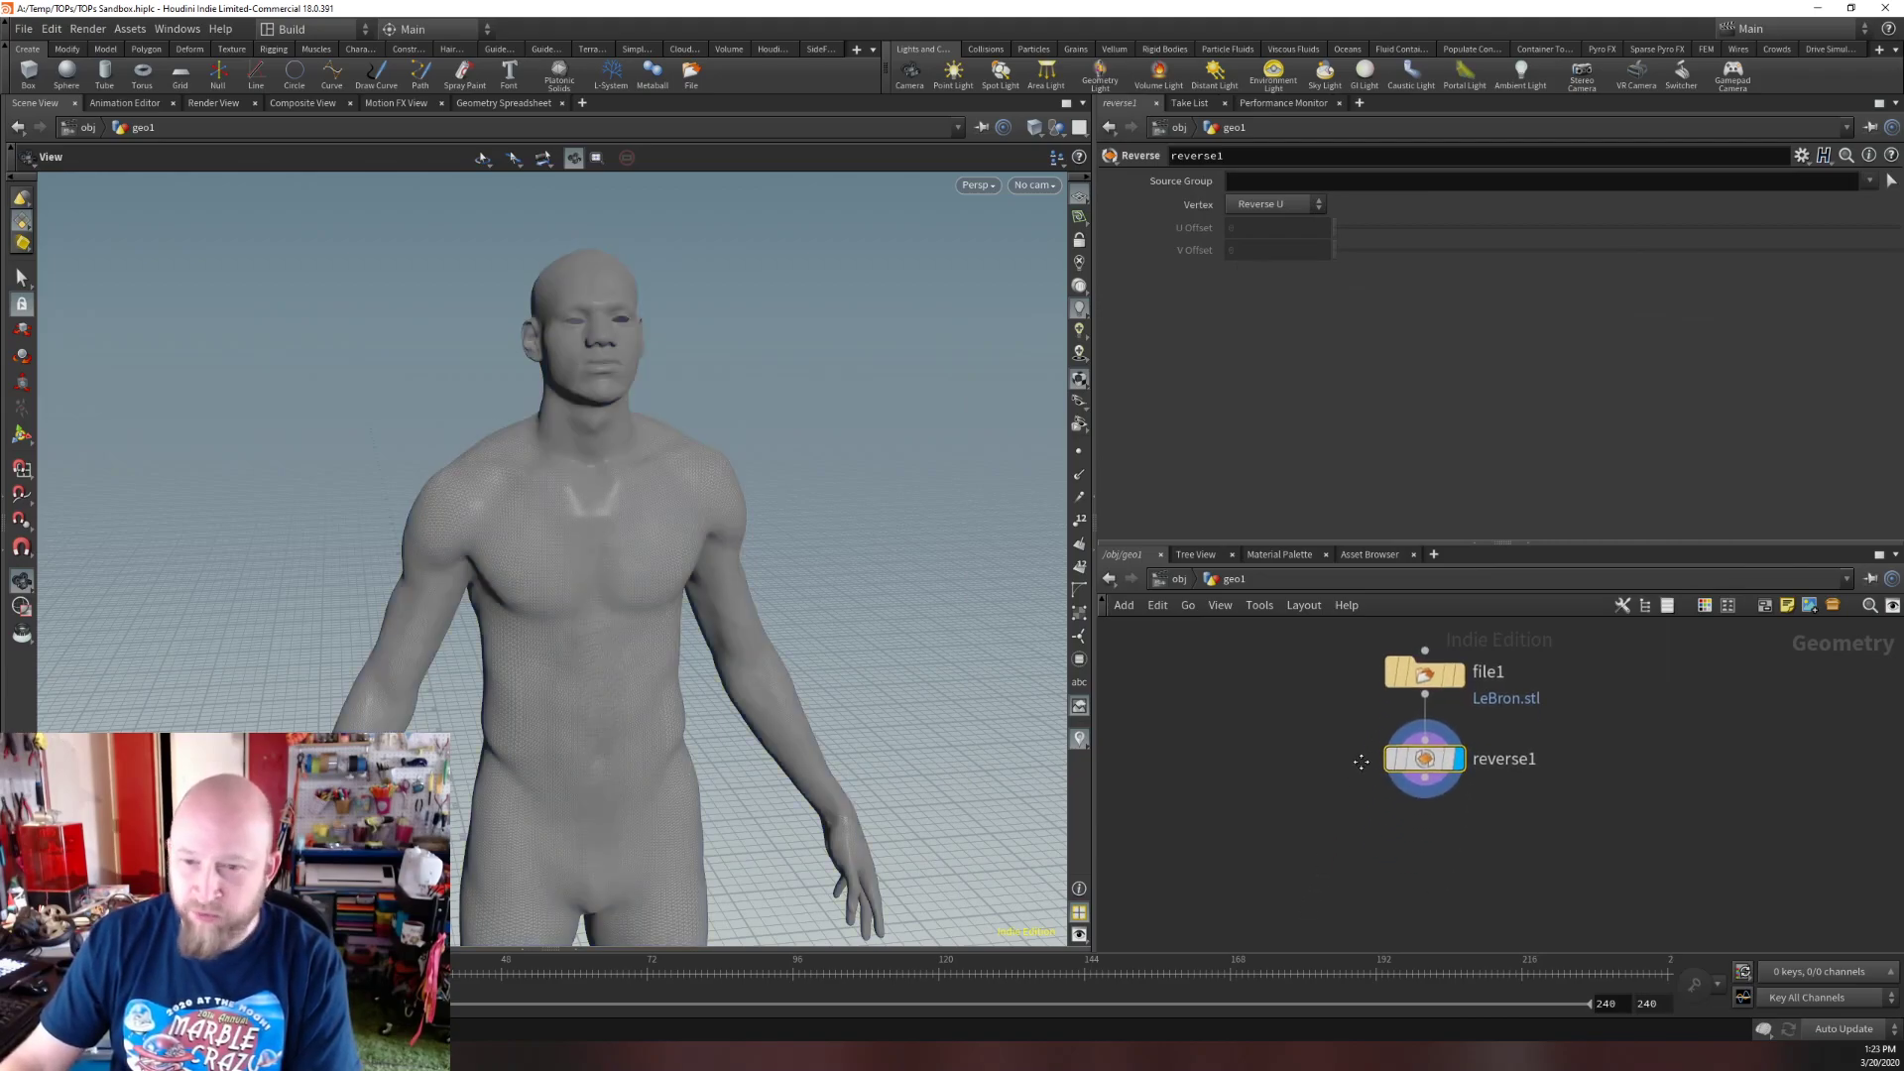
left_click(1427, 772)
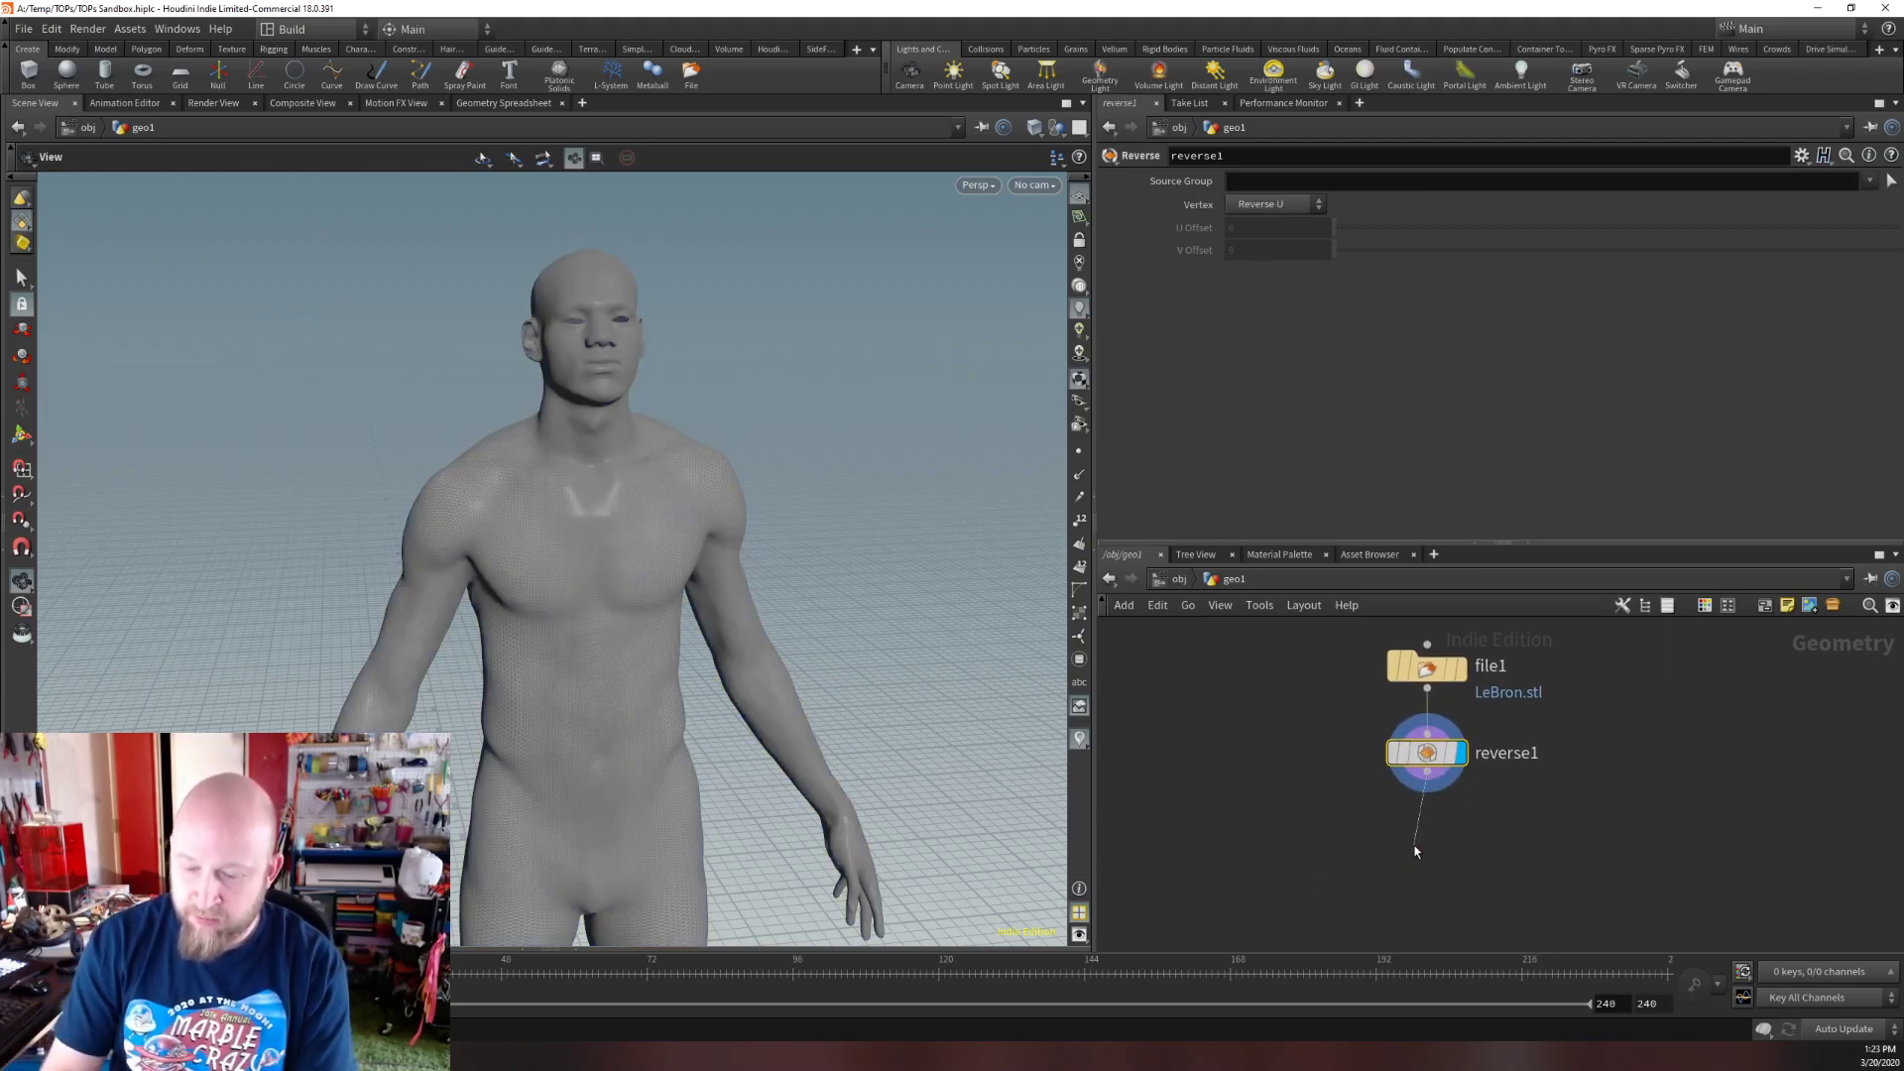
key("Tab")
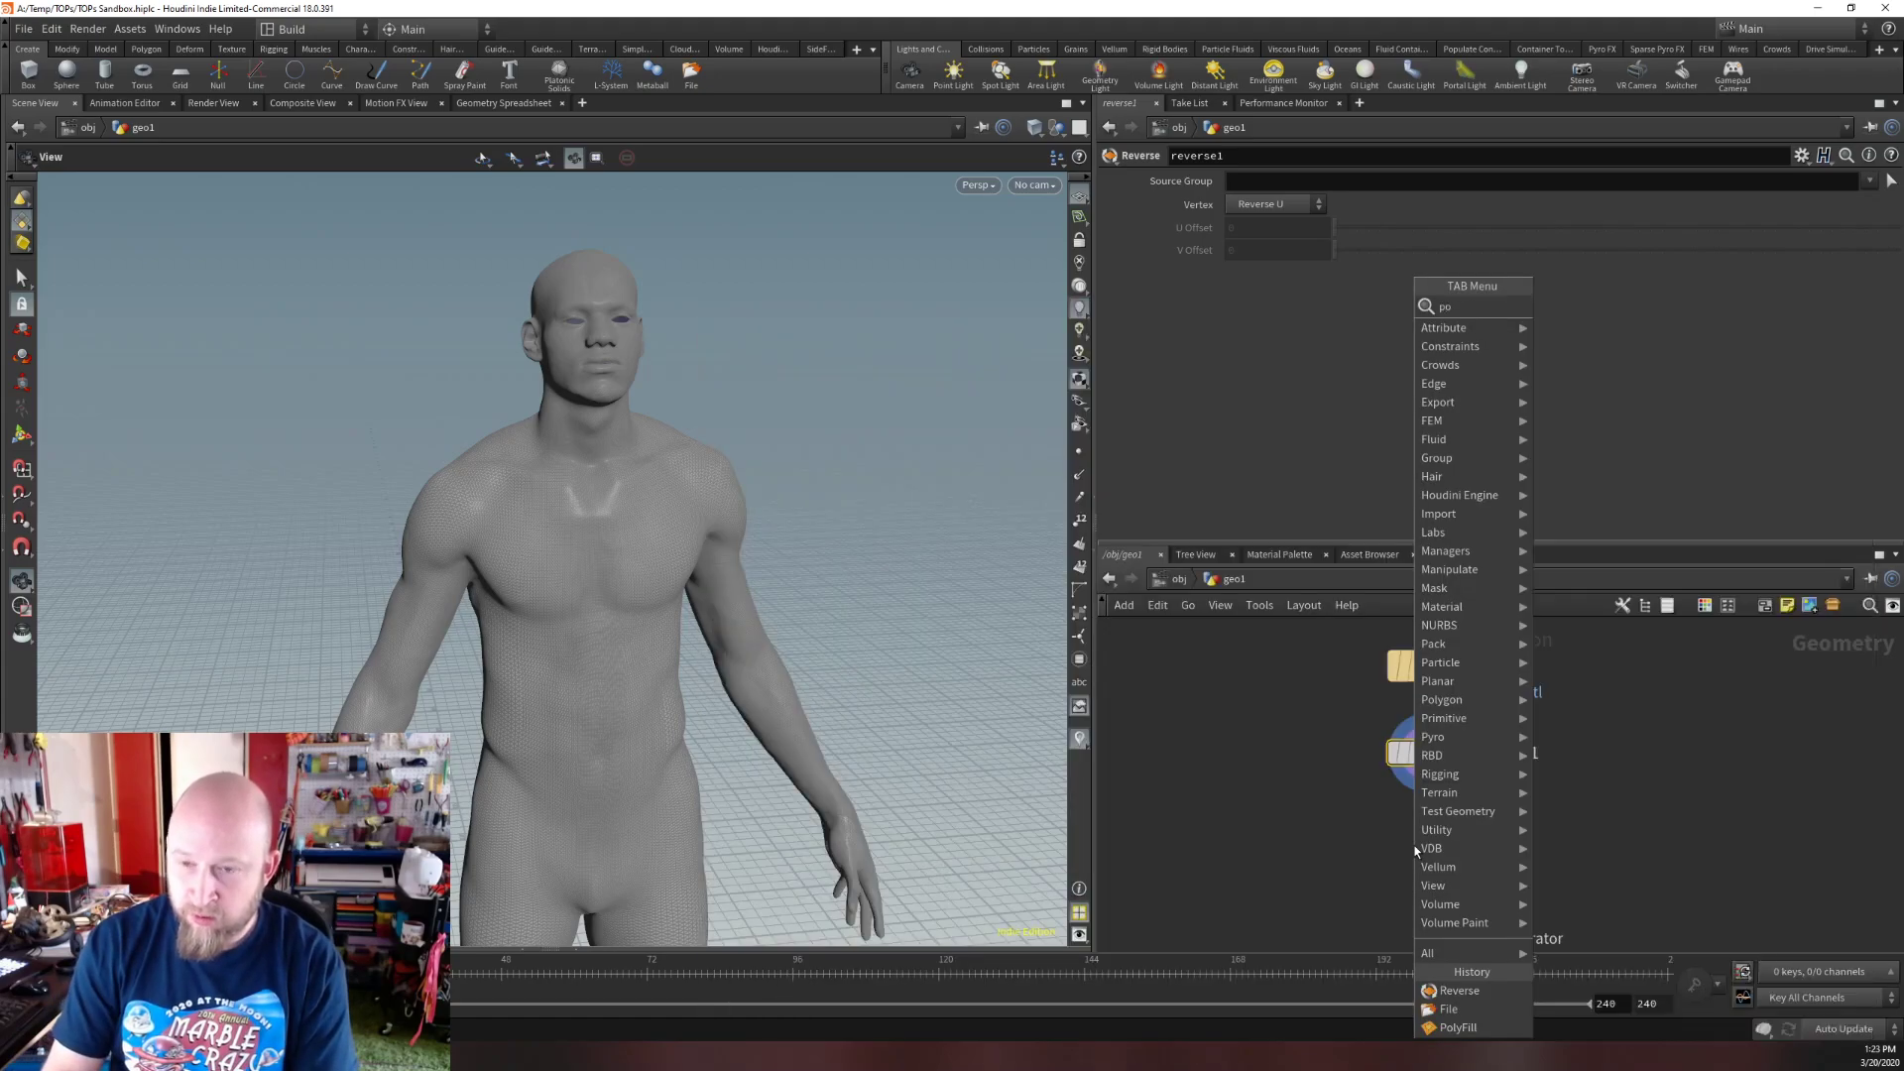
type("polyre")
key("Return")
left_click(1414, 845)
left_click_drag(1414, 845, 1427, 842)
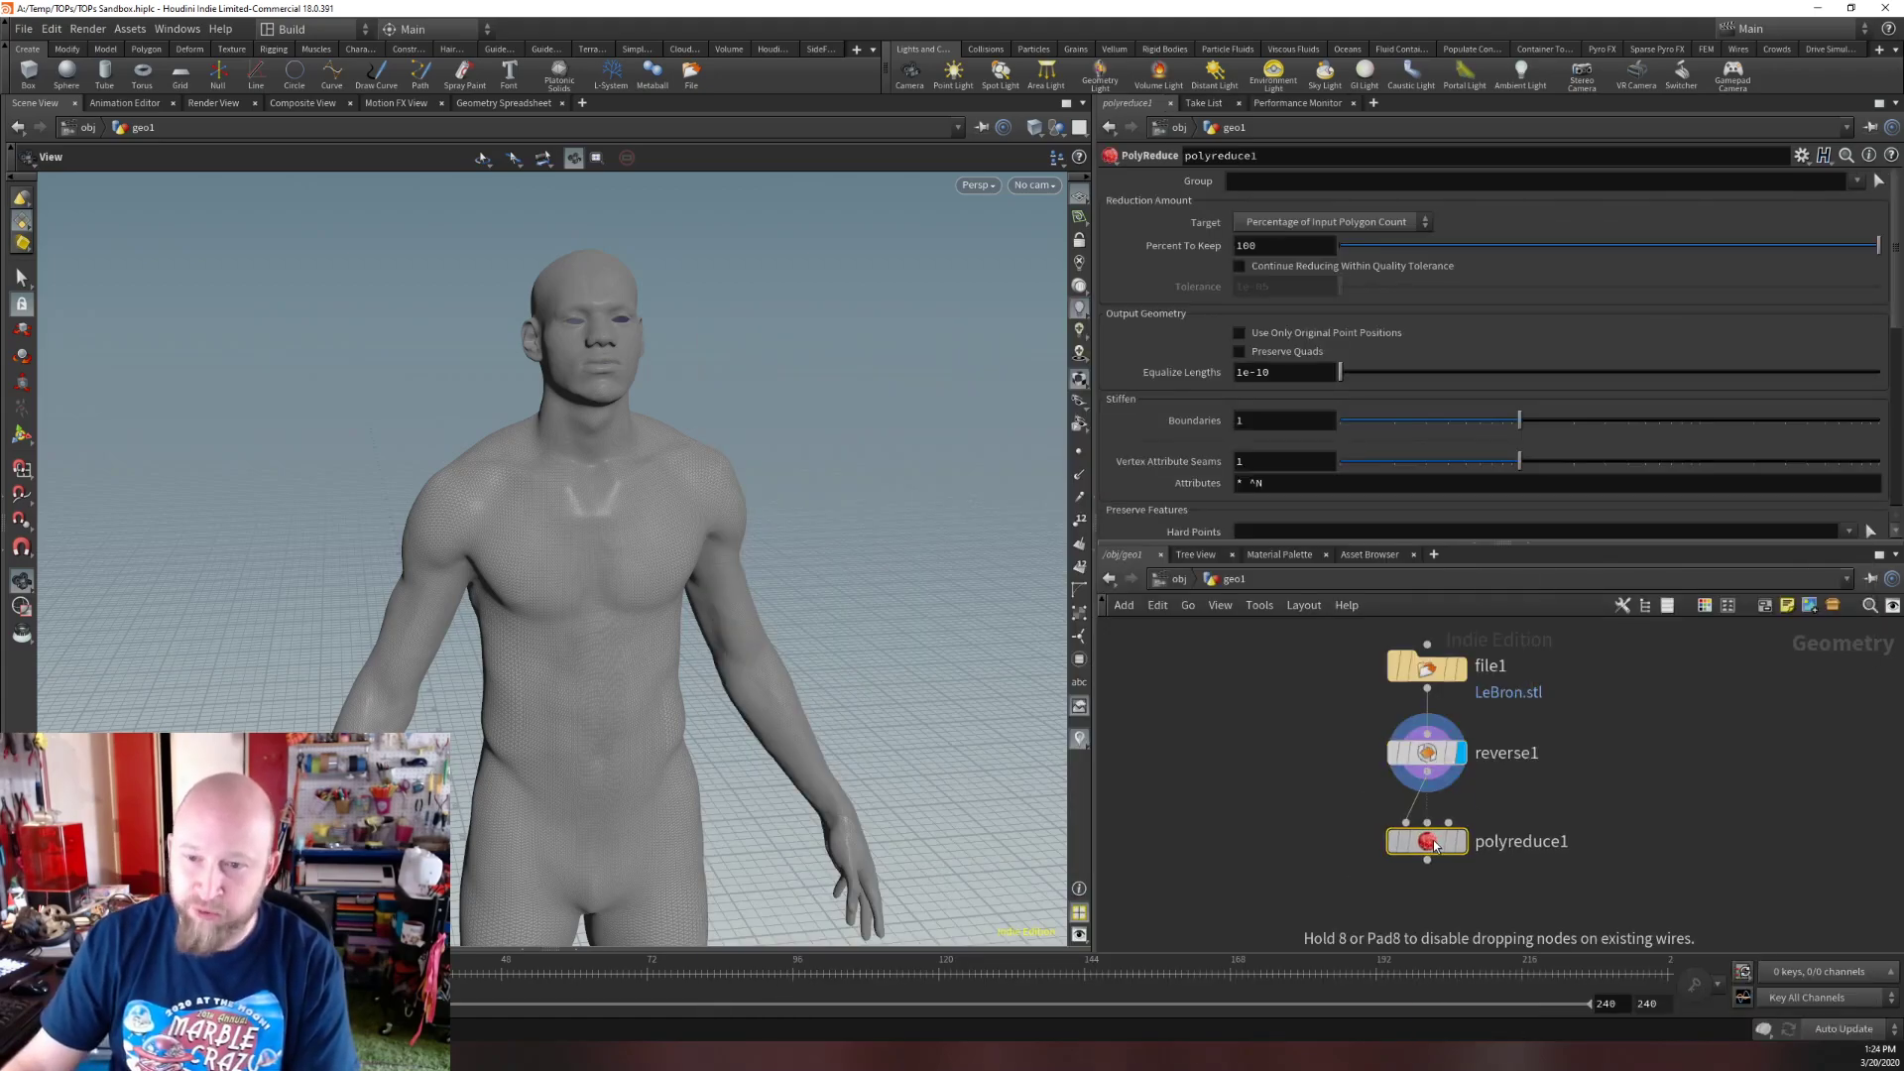
left_click(1285, 221)
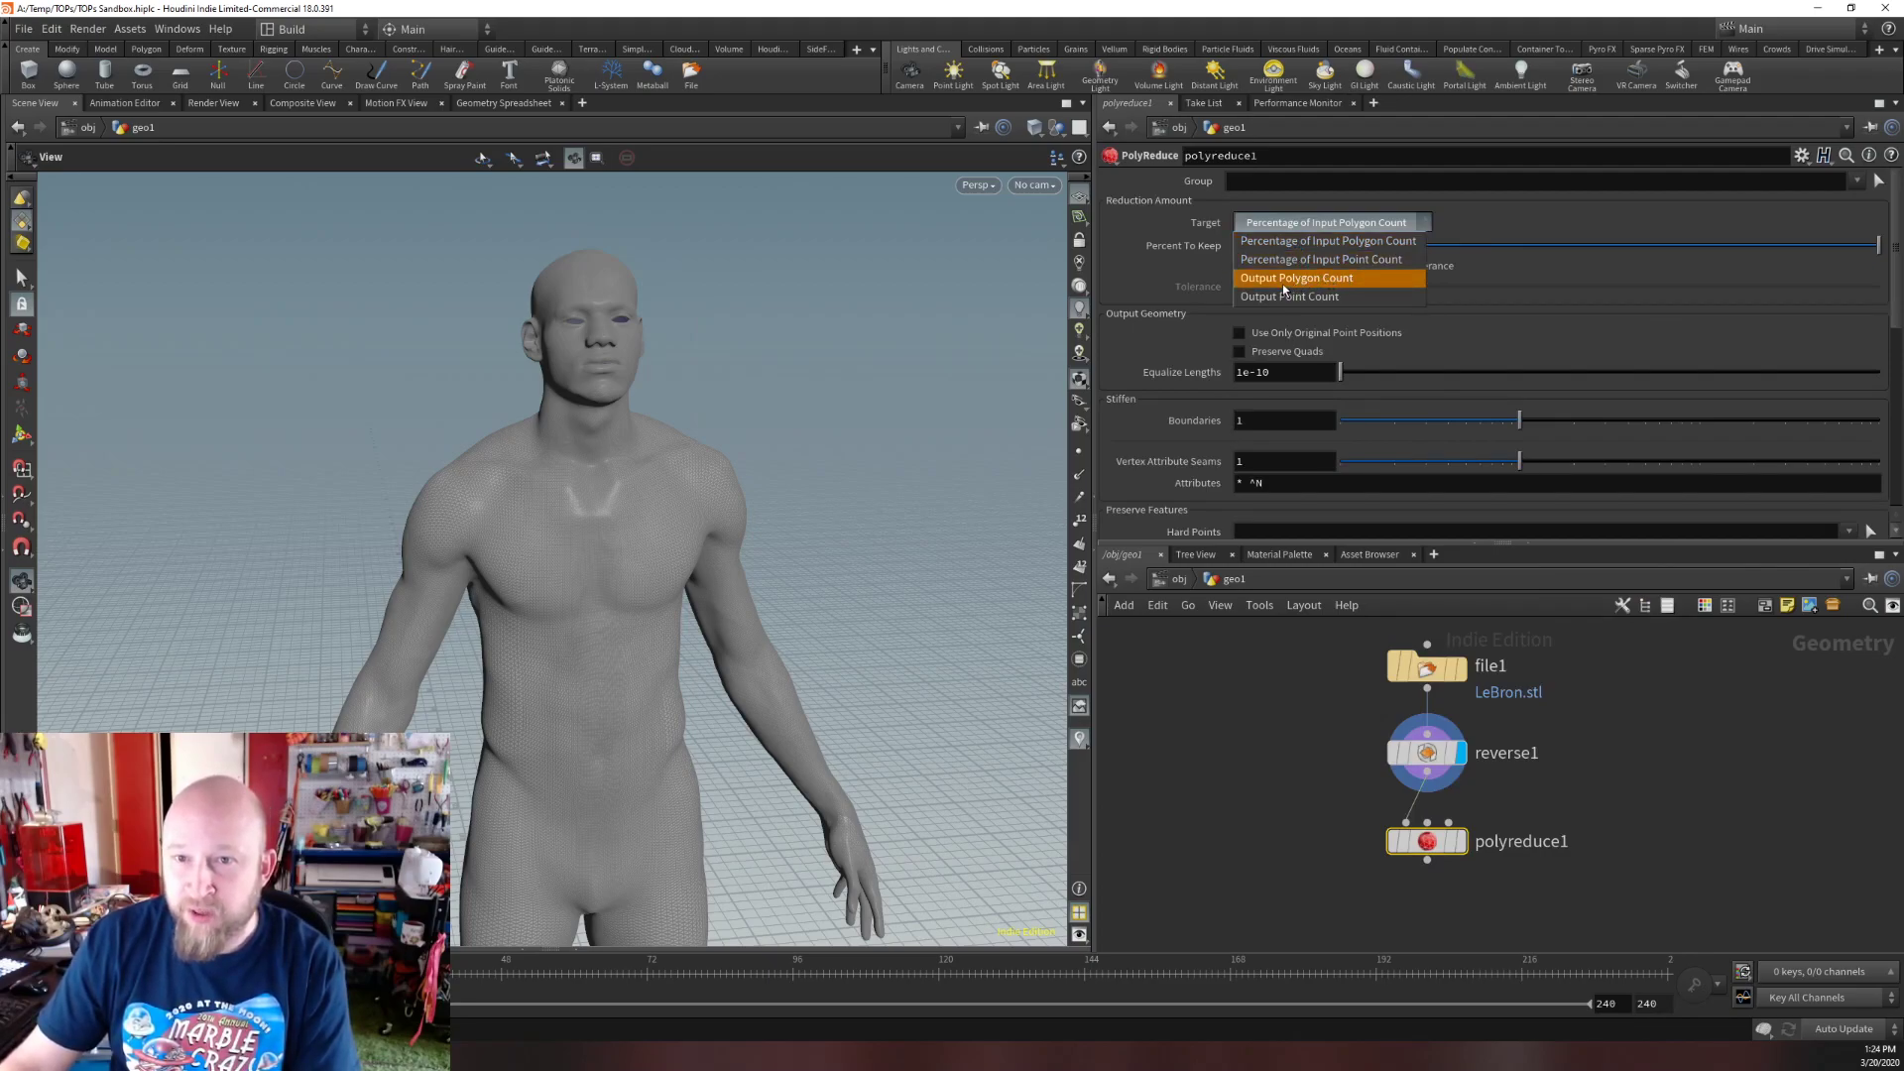
left_click(1283, 281)
double_click(1280, 248)
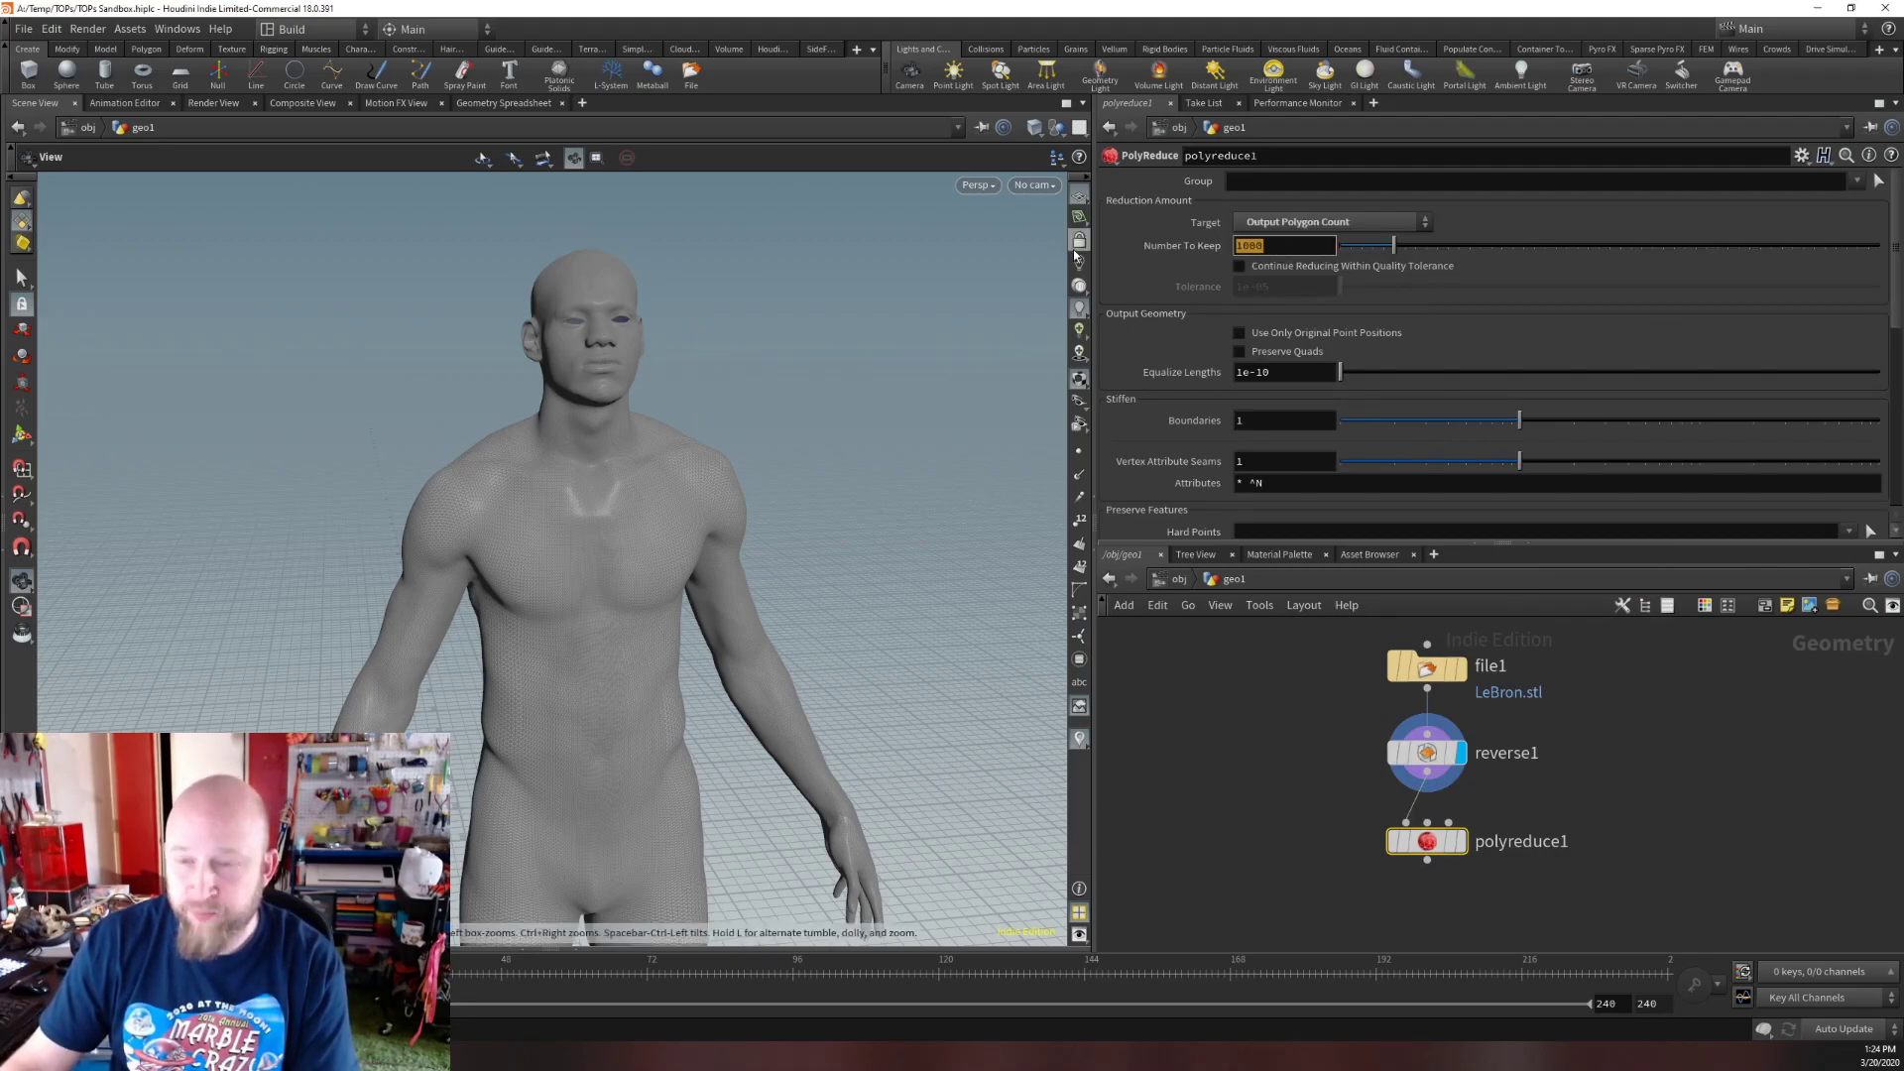
Set polyreduce1's Number To Keep to 500 and view the low-poly head and shoulders.
type("500")
key("Return")
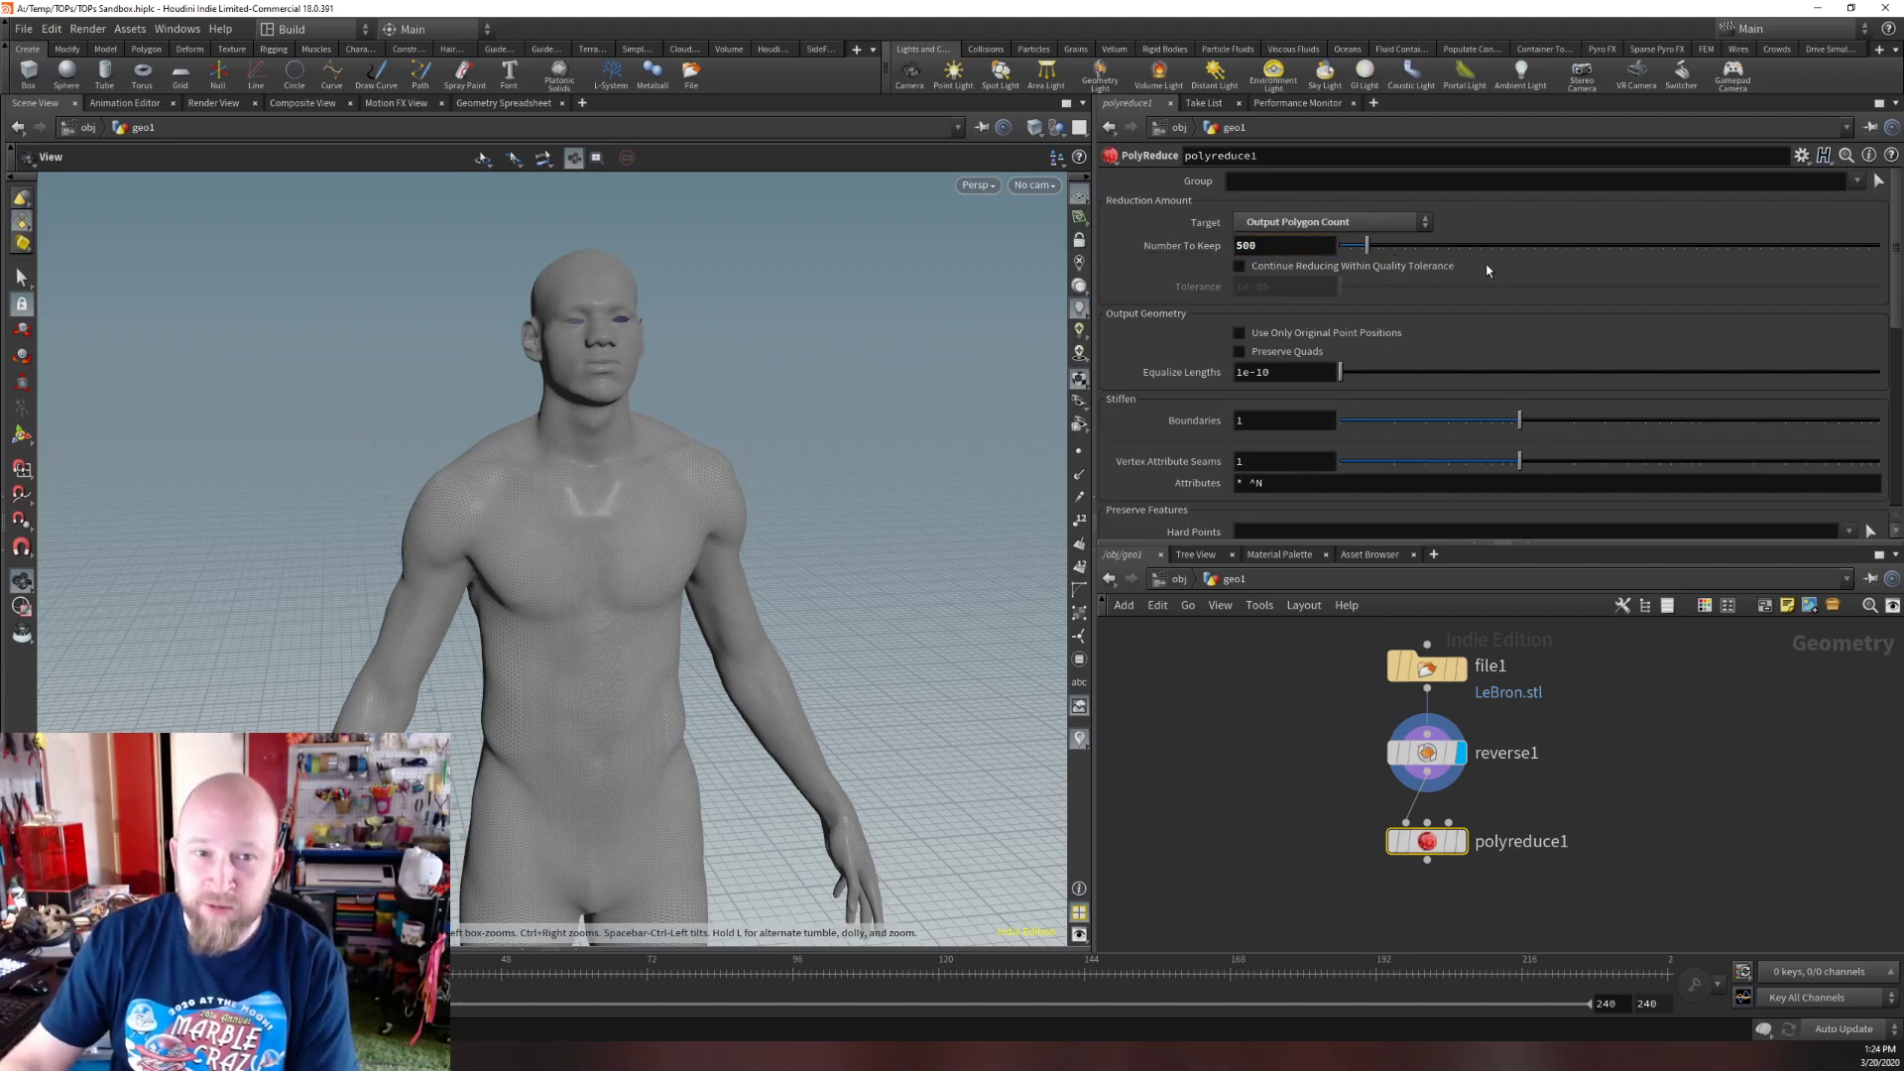
mouse_move(1468, 878)
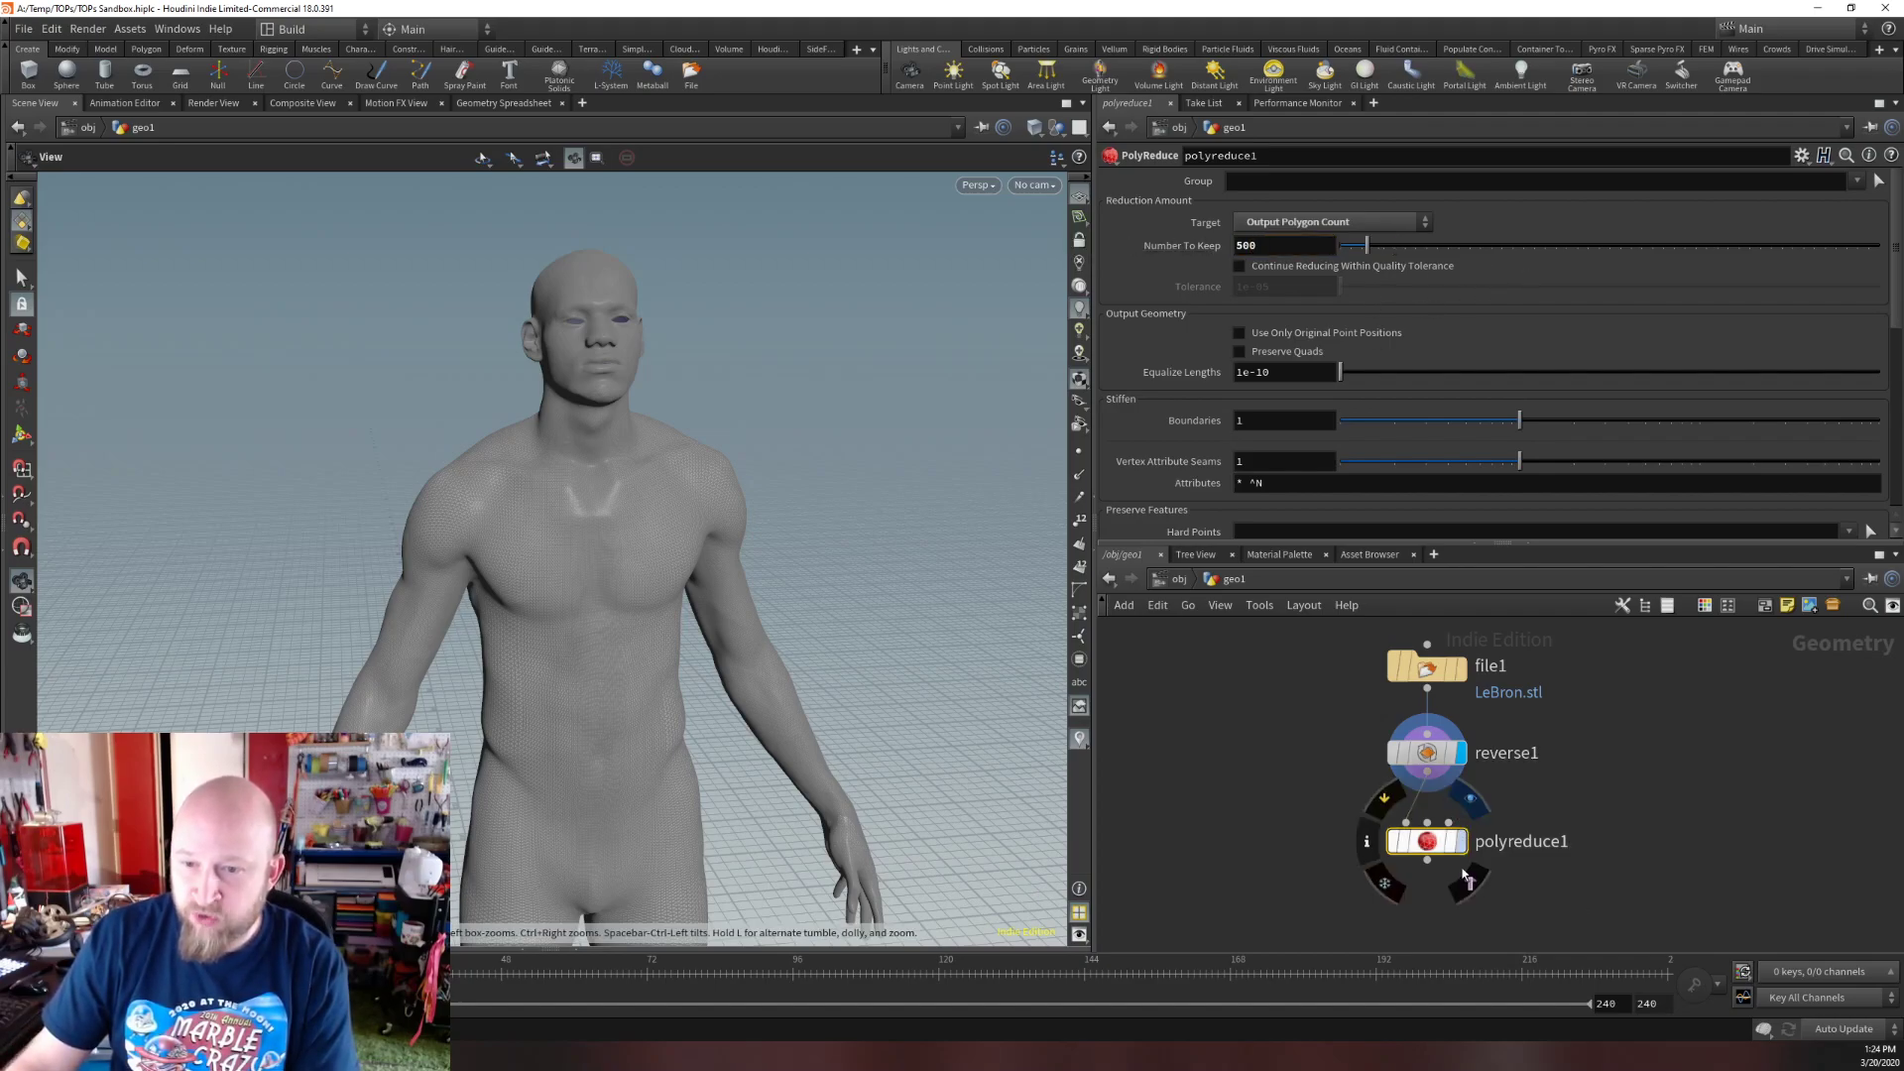
left_click(1463, 842)
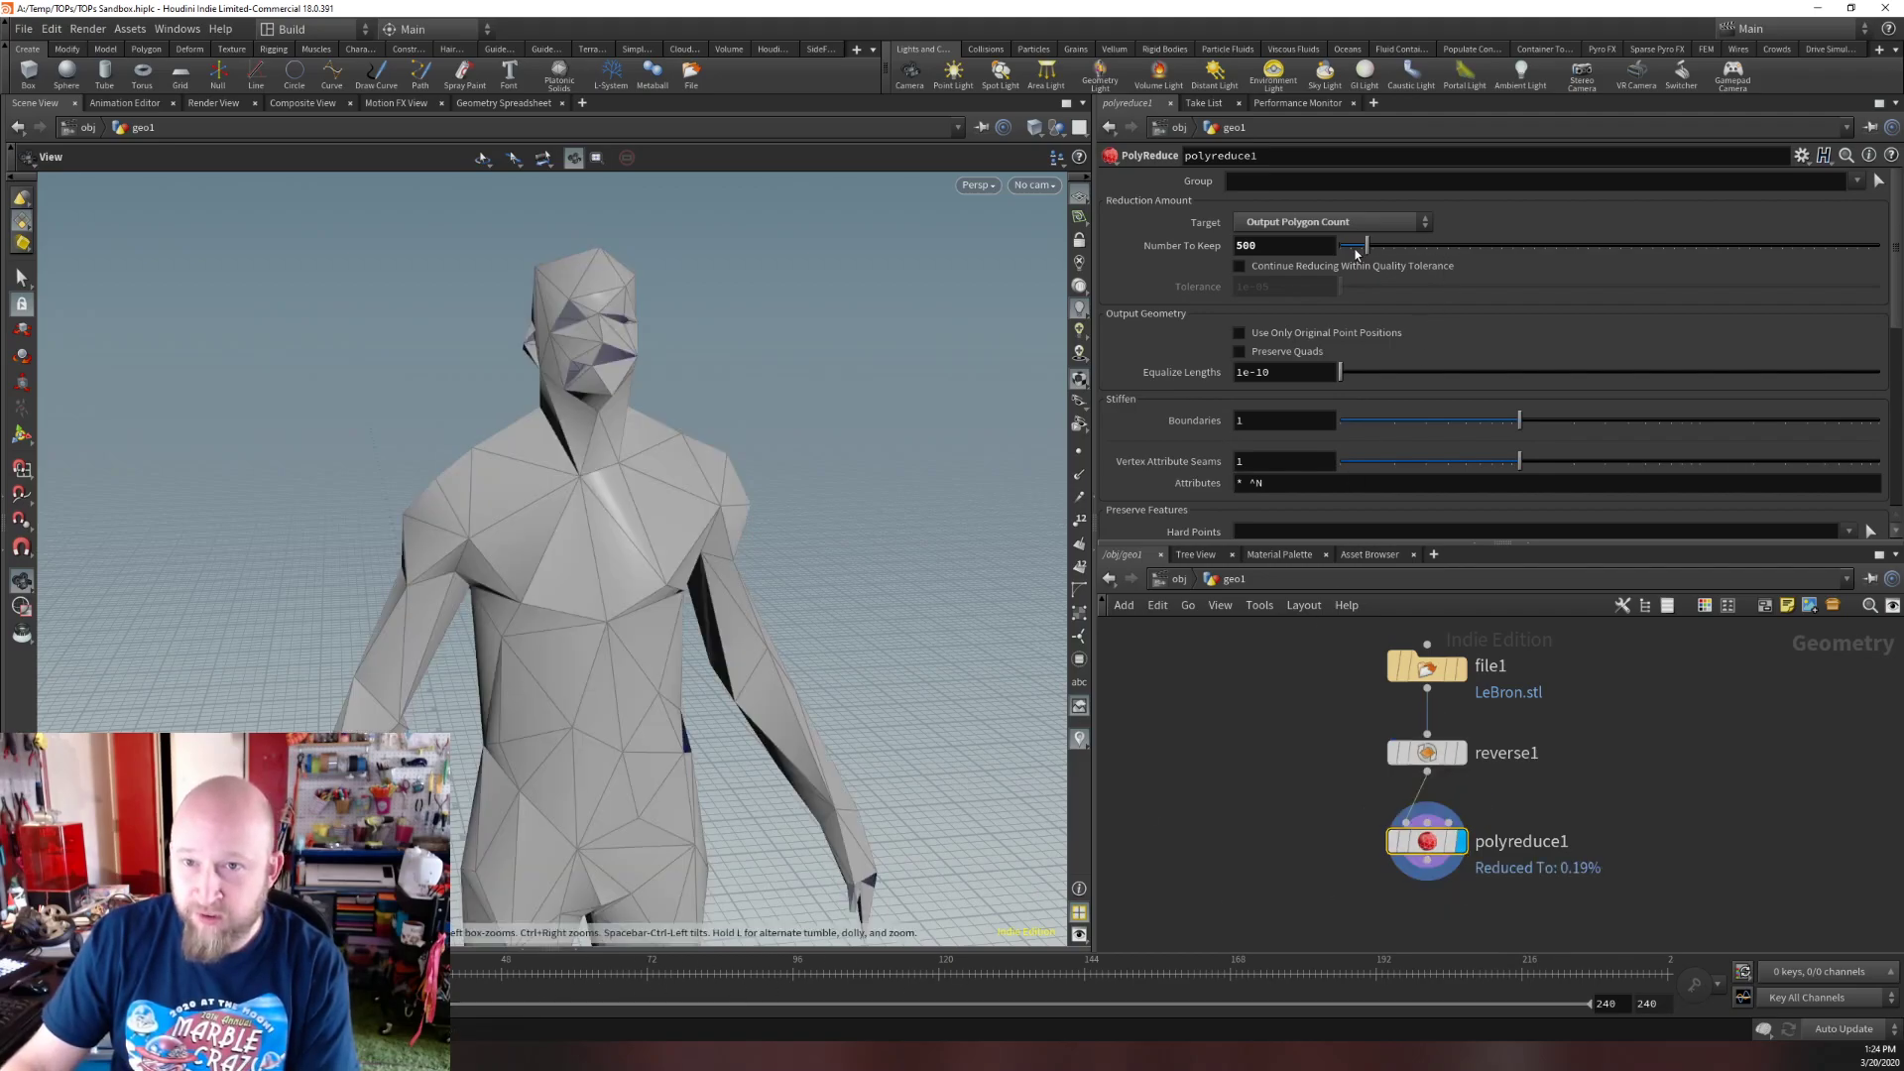
left_click_drag(1356, 254, 1400, 248)
left_click(1249, 245)
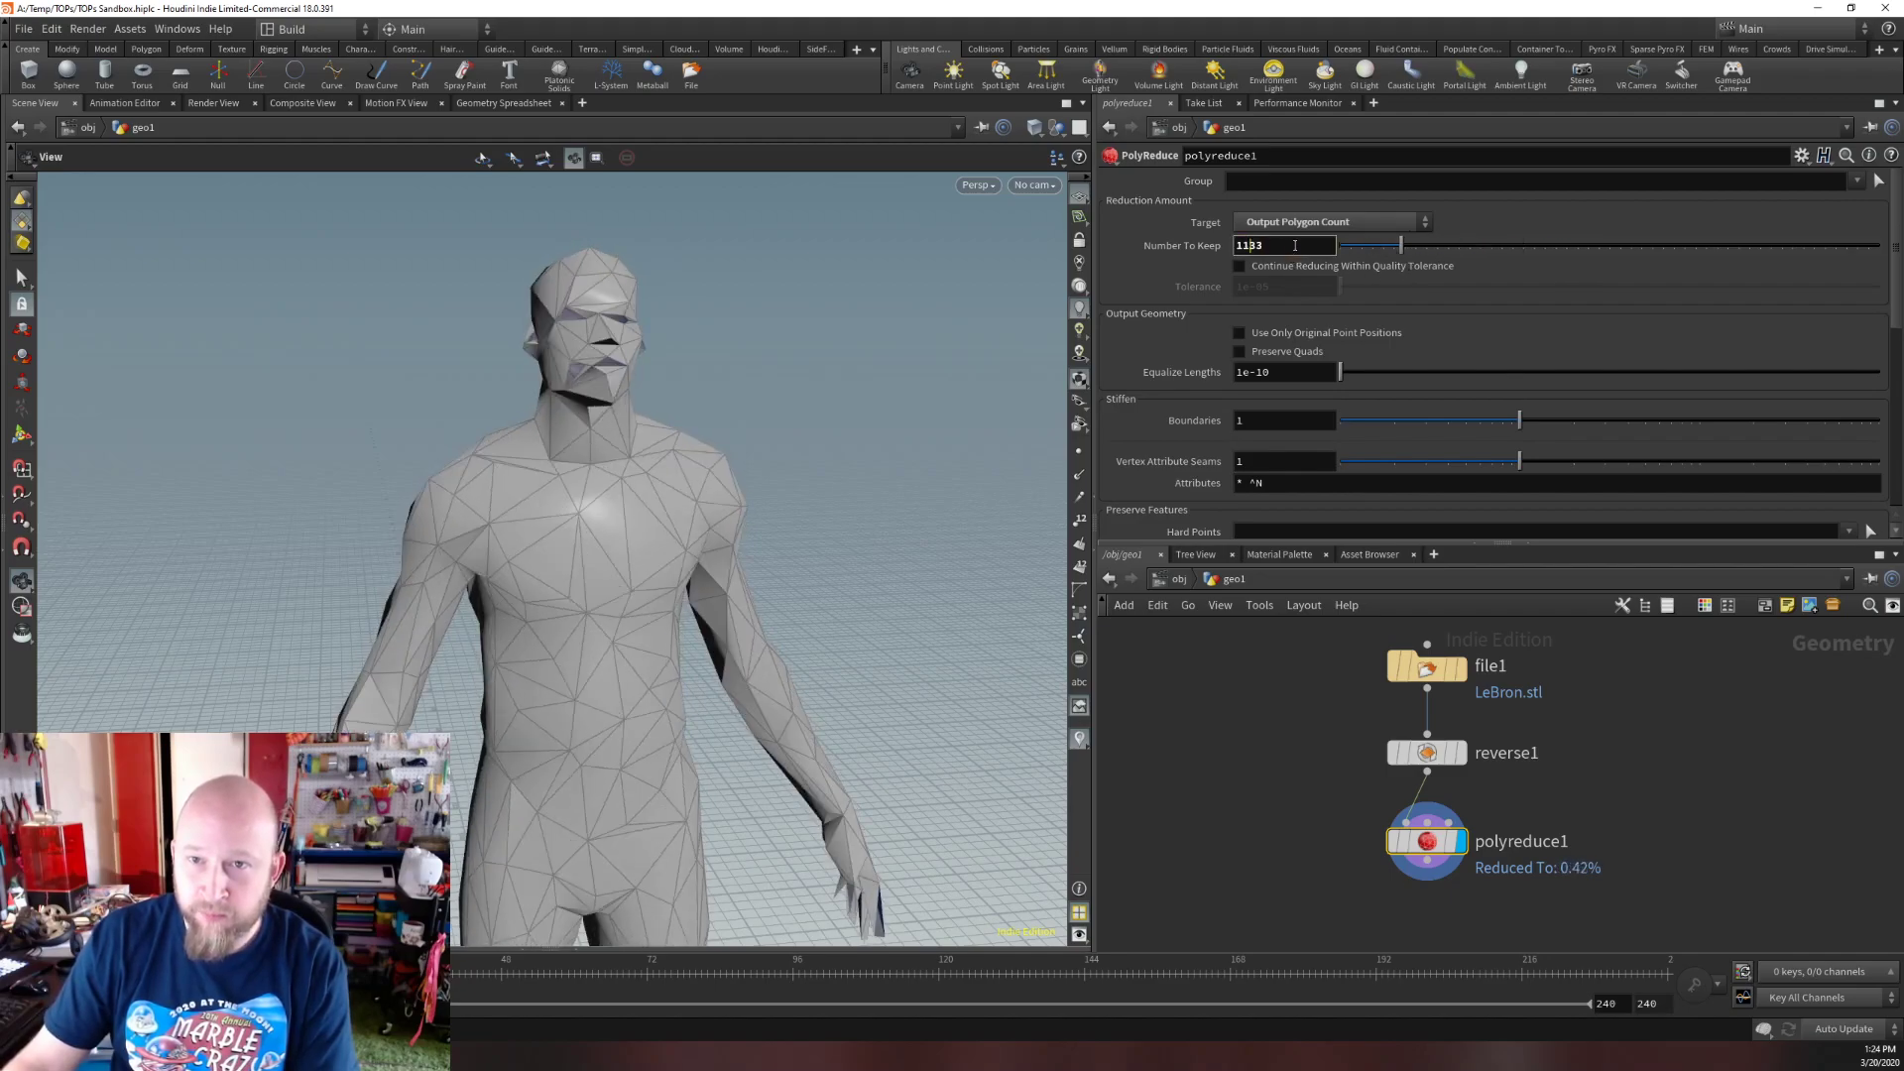
type("500")
key("Return")
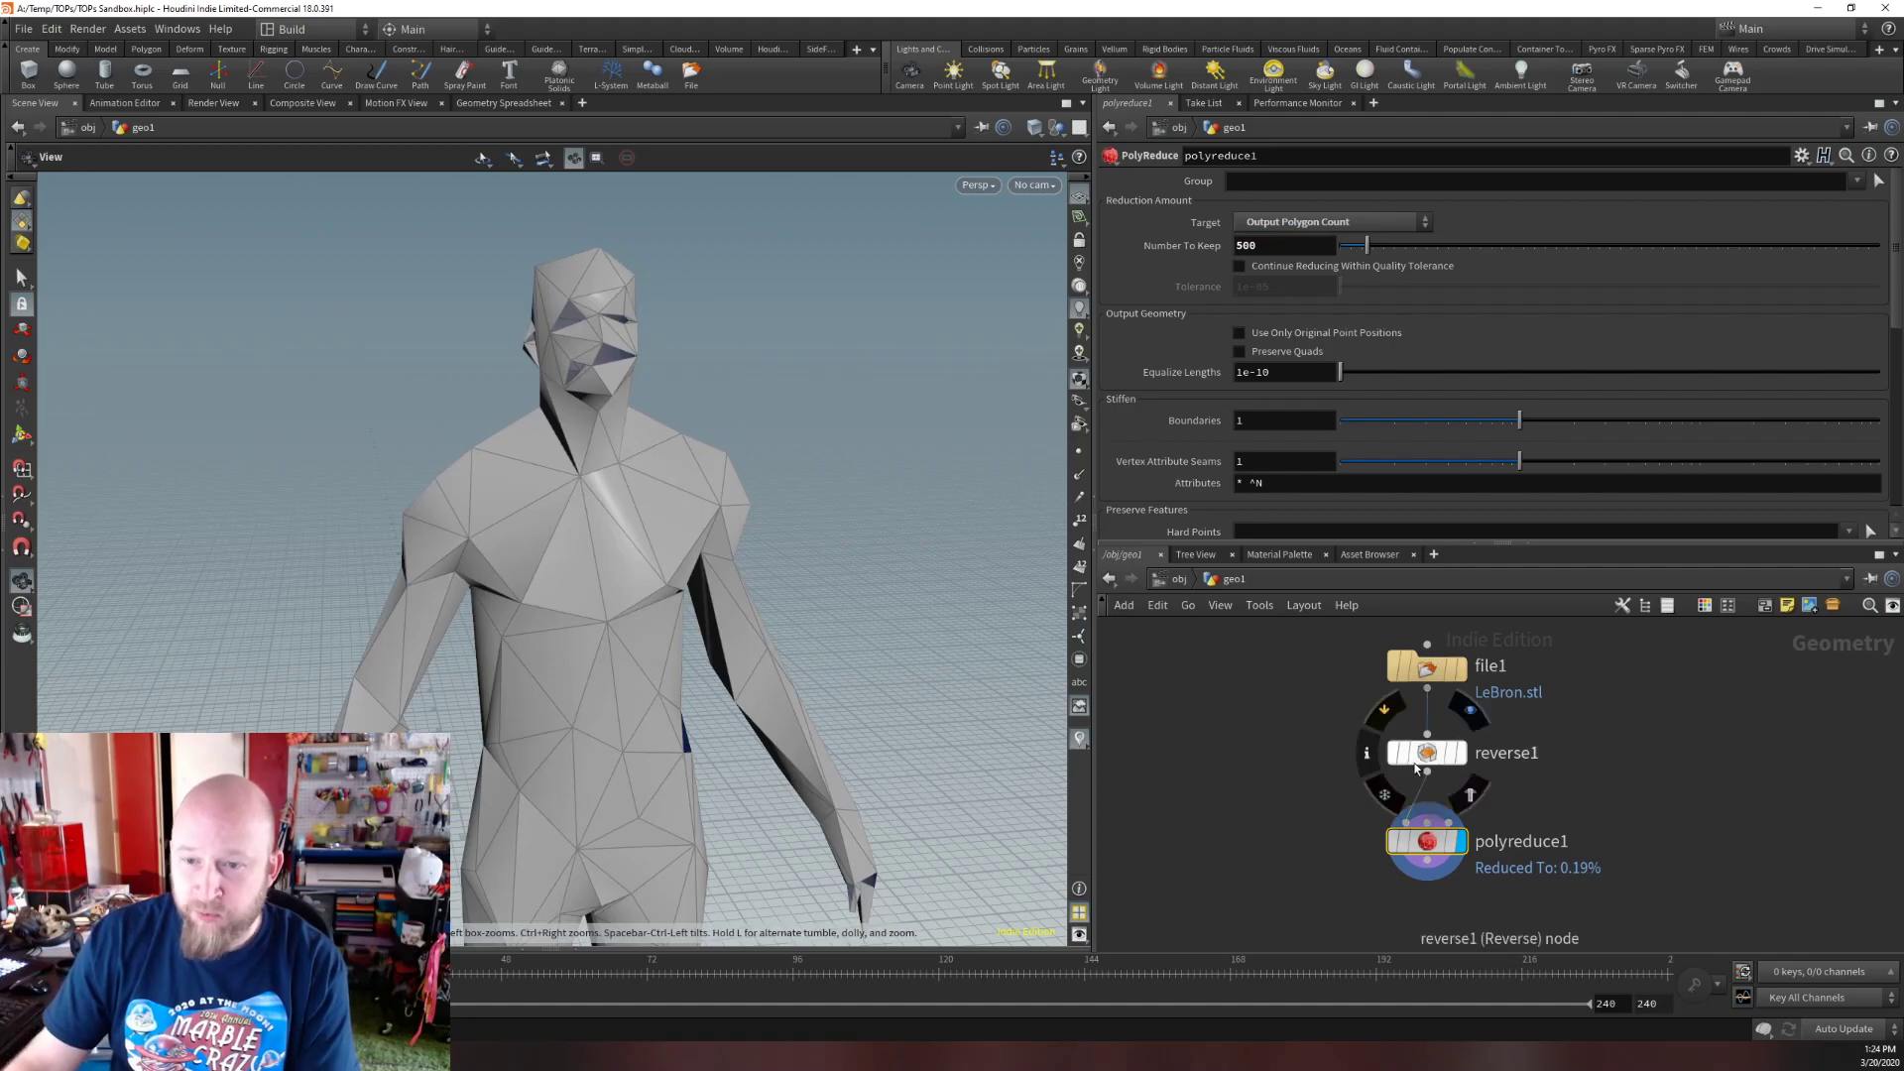
middle_click_drag(1317, 841, 1327, 753)
left_click_drag(589, 415, 281, 391)
scroll(576, 407, "up", 5)
Add a PolyFill node below polyreduce1 with Fill Mode set to Triangles and display it.
left_click(1439, 773)
left_click(1455, 843)
type("polyf")
key("Return")
left_click(1485, 845)
left_click(1286, 204)
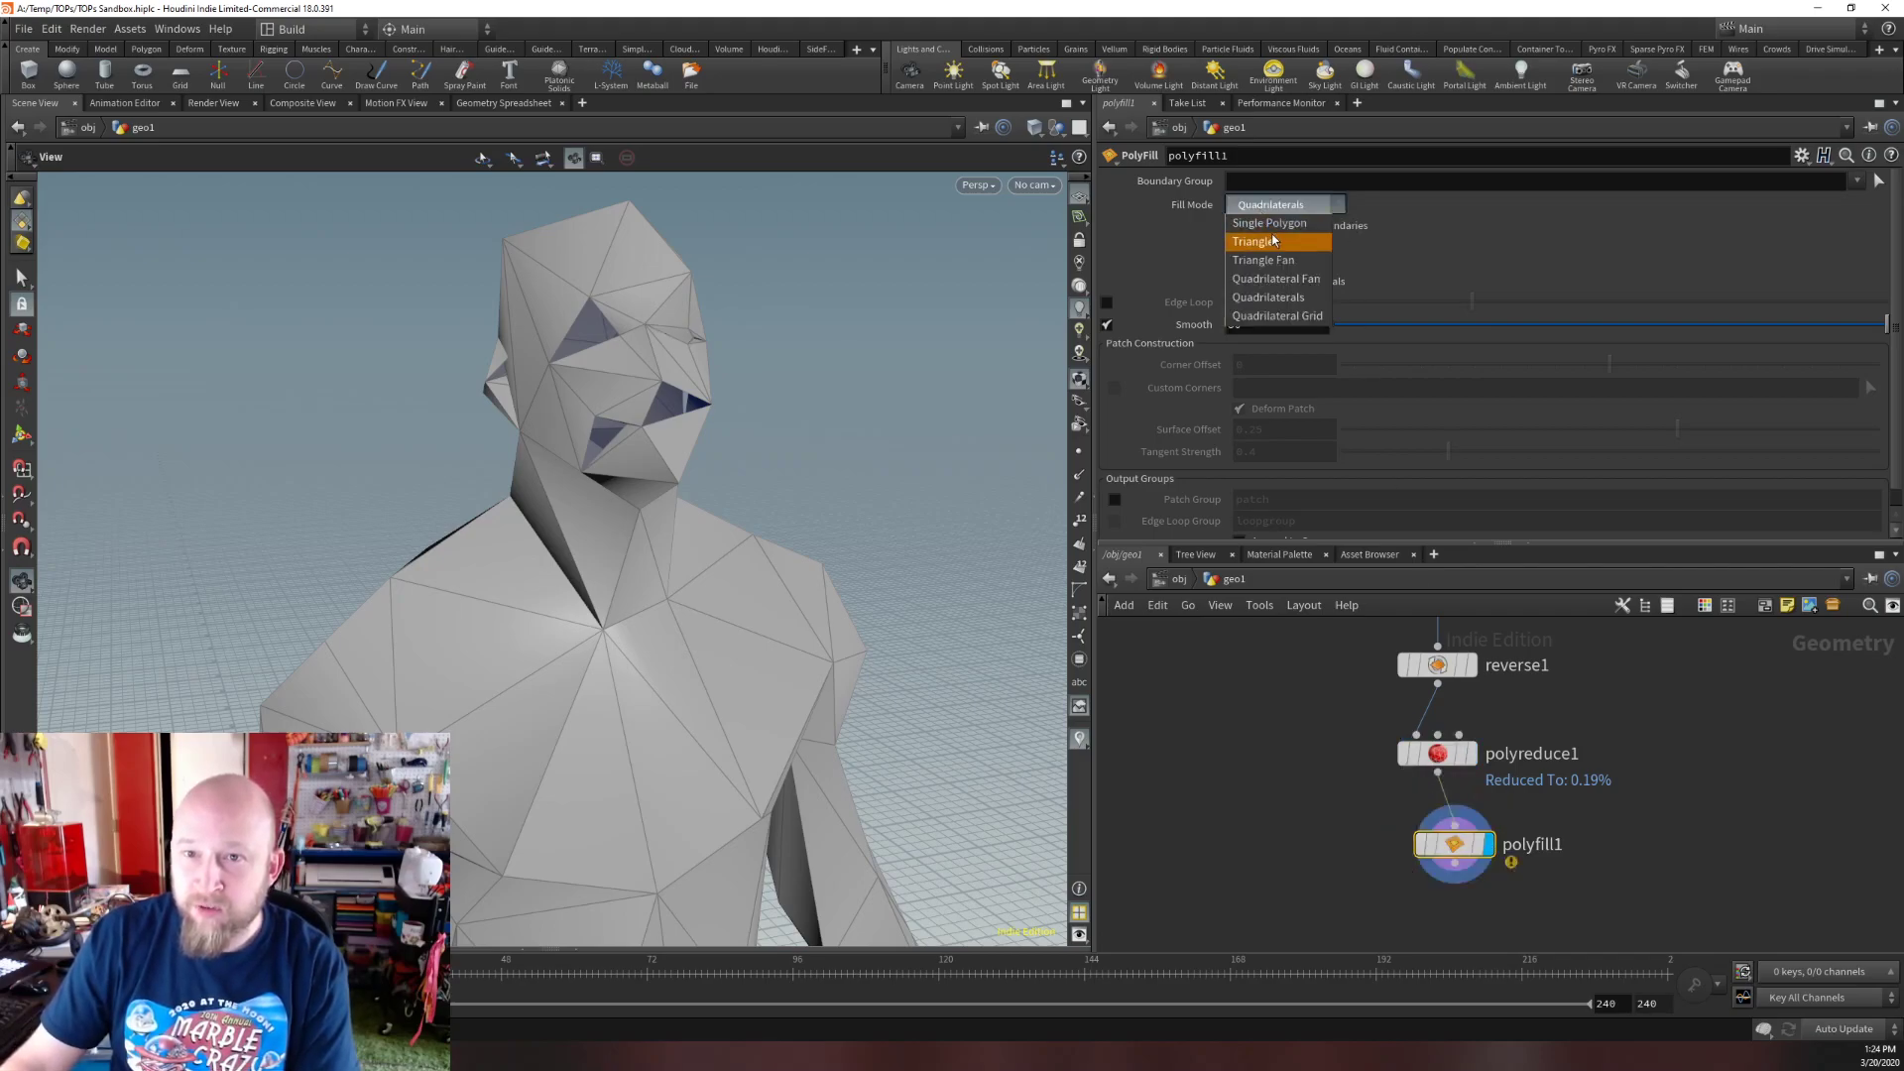
left_click(1275, 237)
left_click_drag(795, 498, 694, 606)
key("f")
left_click_drag(571, 452, 625, 438)
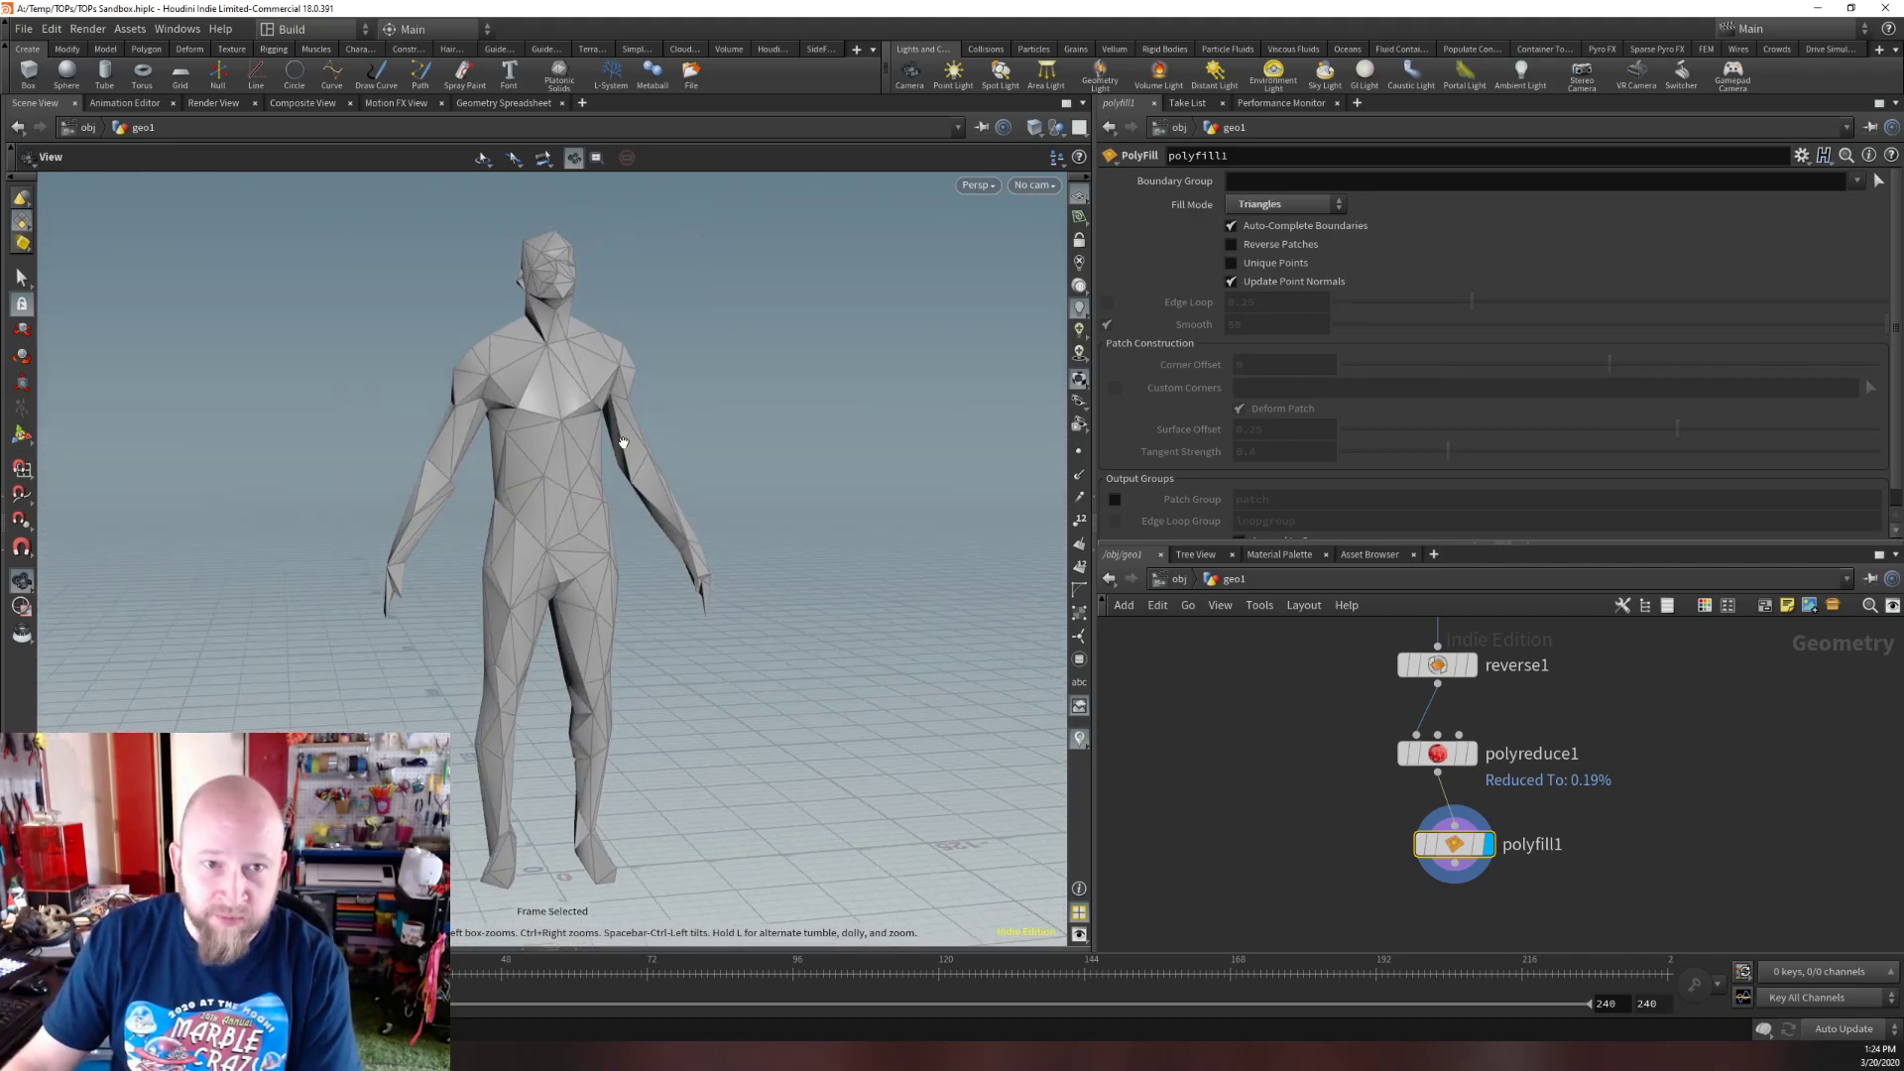
Add a Scatter node from polyfill1 and move it off to the right.
middle_click_drag(1494, 887, 1476, 804)
left_click(1437, 787)
key("Tab")
type("scatter")
key("Return")
left_click(1426, 843)
left_click_drag(1425, 859, 1562, 877)
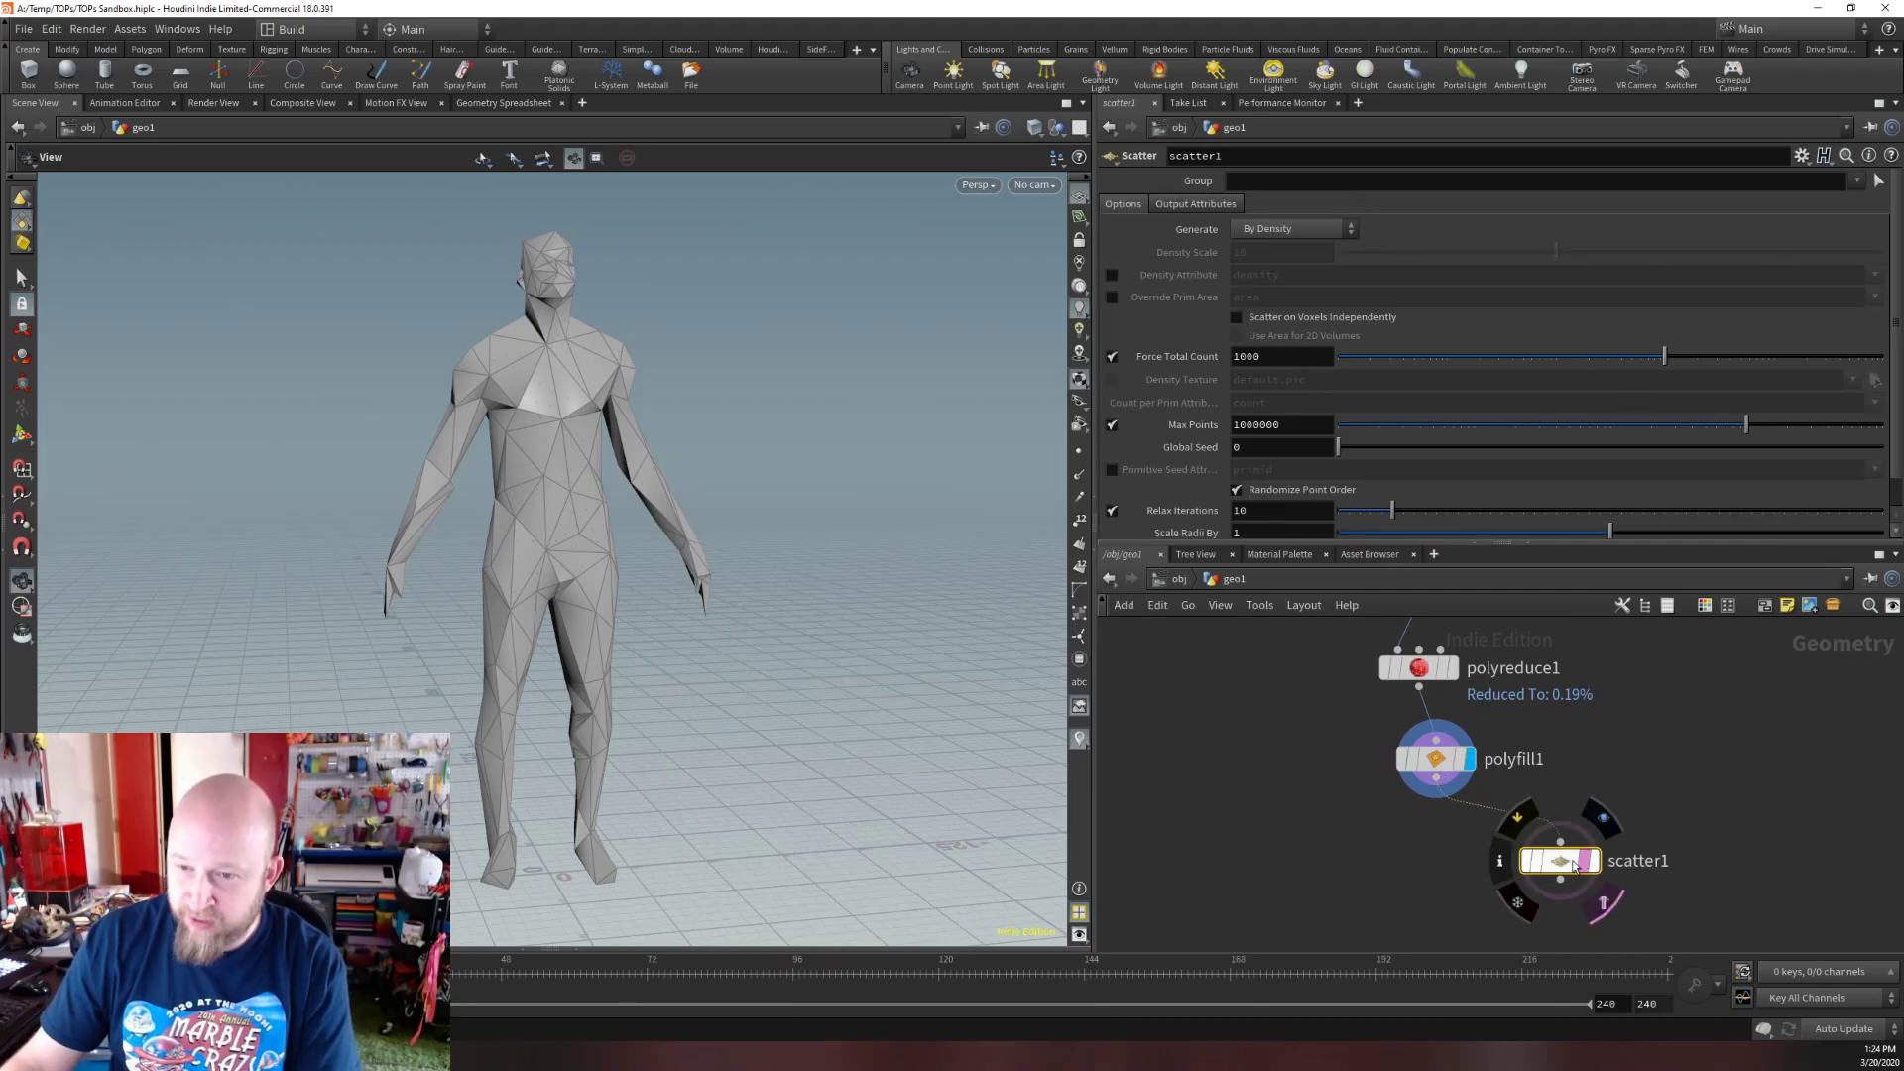
Add a Normal node under polyfill1 with Cusp Angle 0 and display it.
key("Tab")
type("norma,")
key("Return")
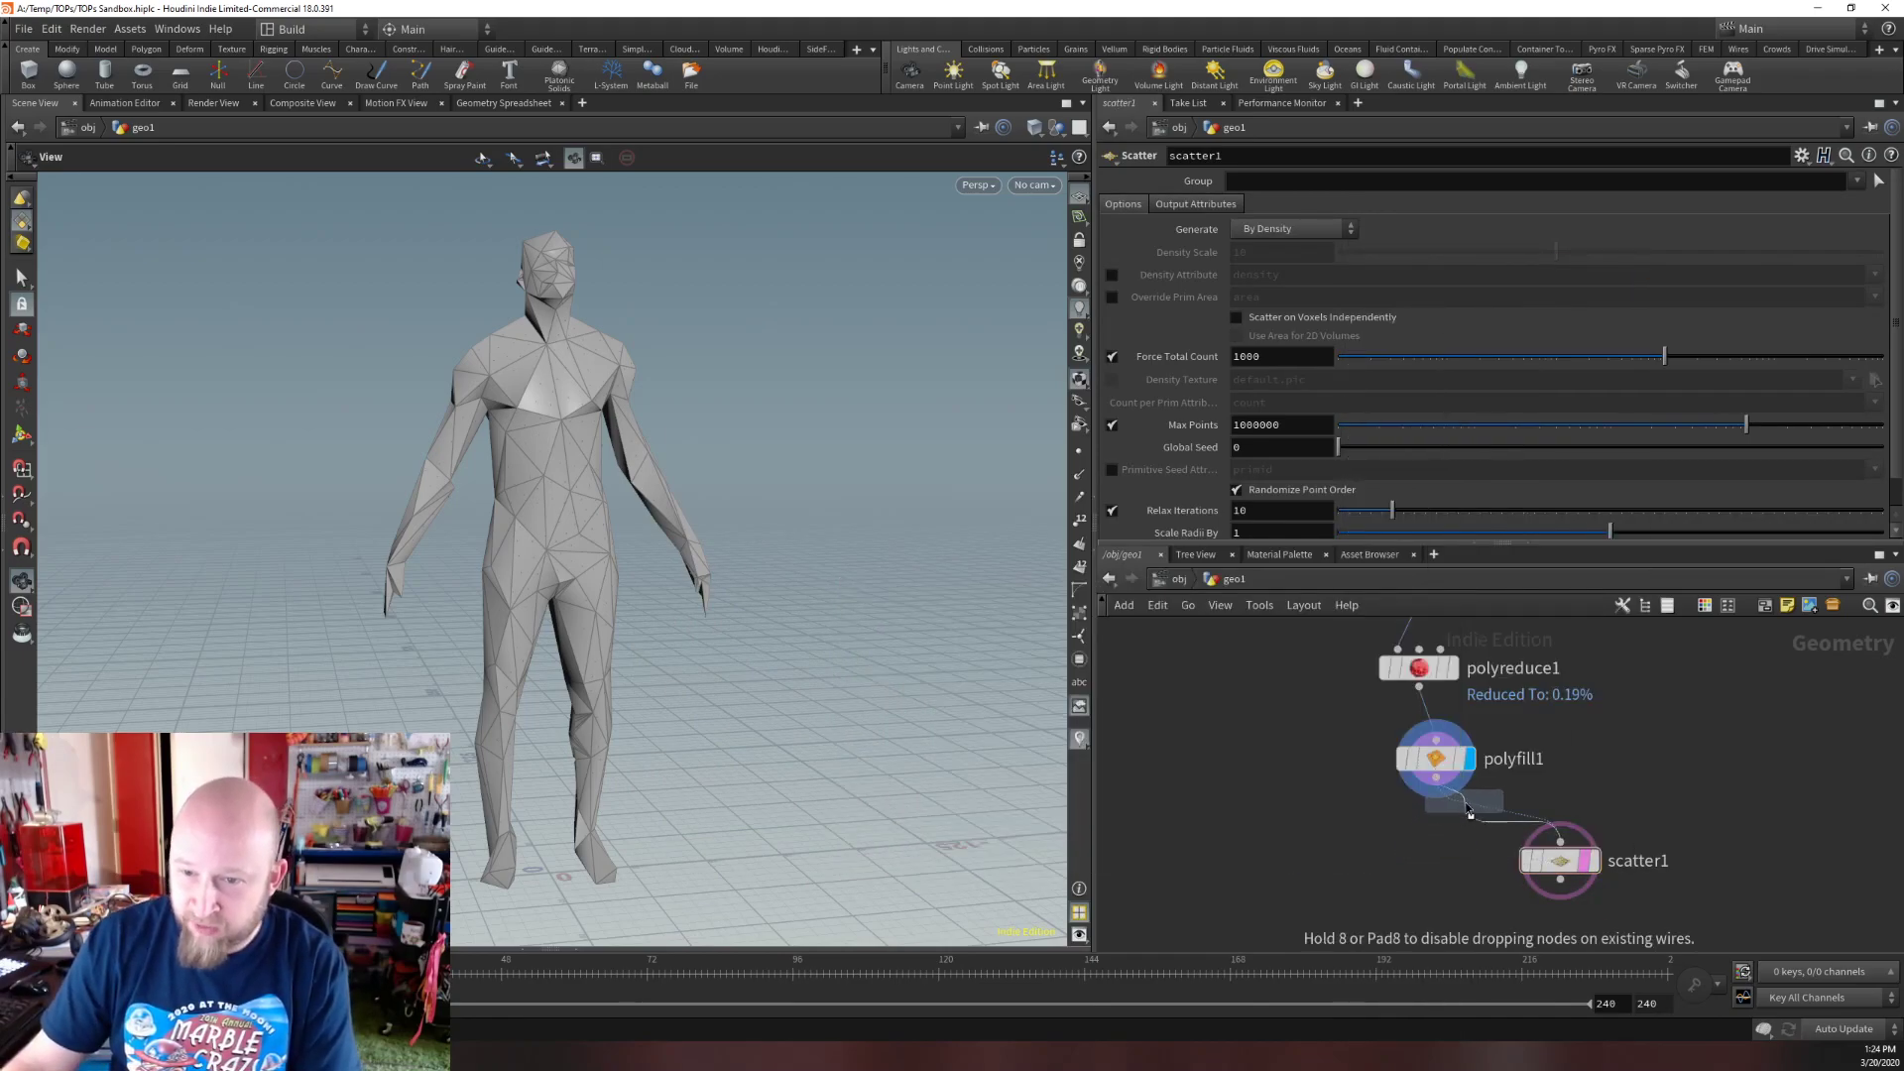
left_click(1456, 836)
left_click_drag(1456, 836, 1422, 842)
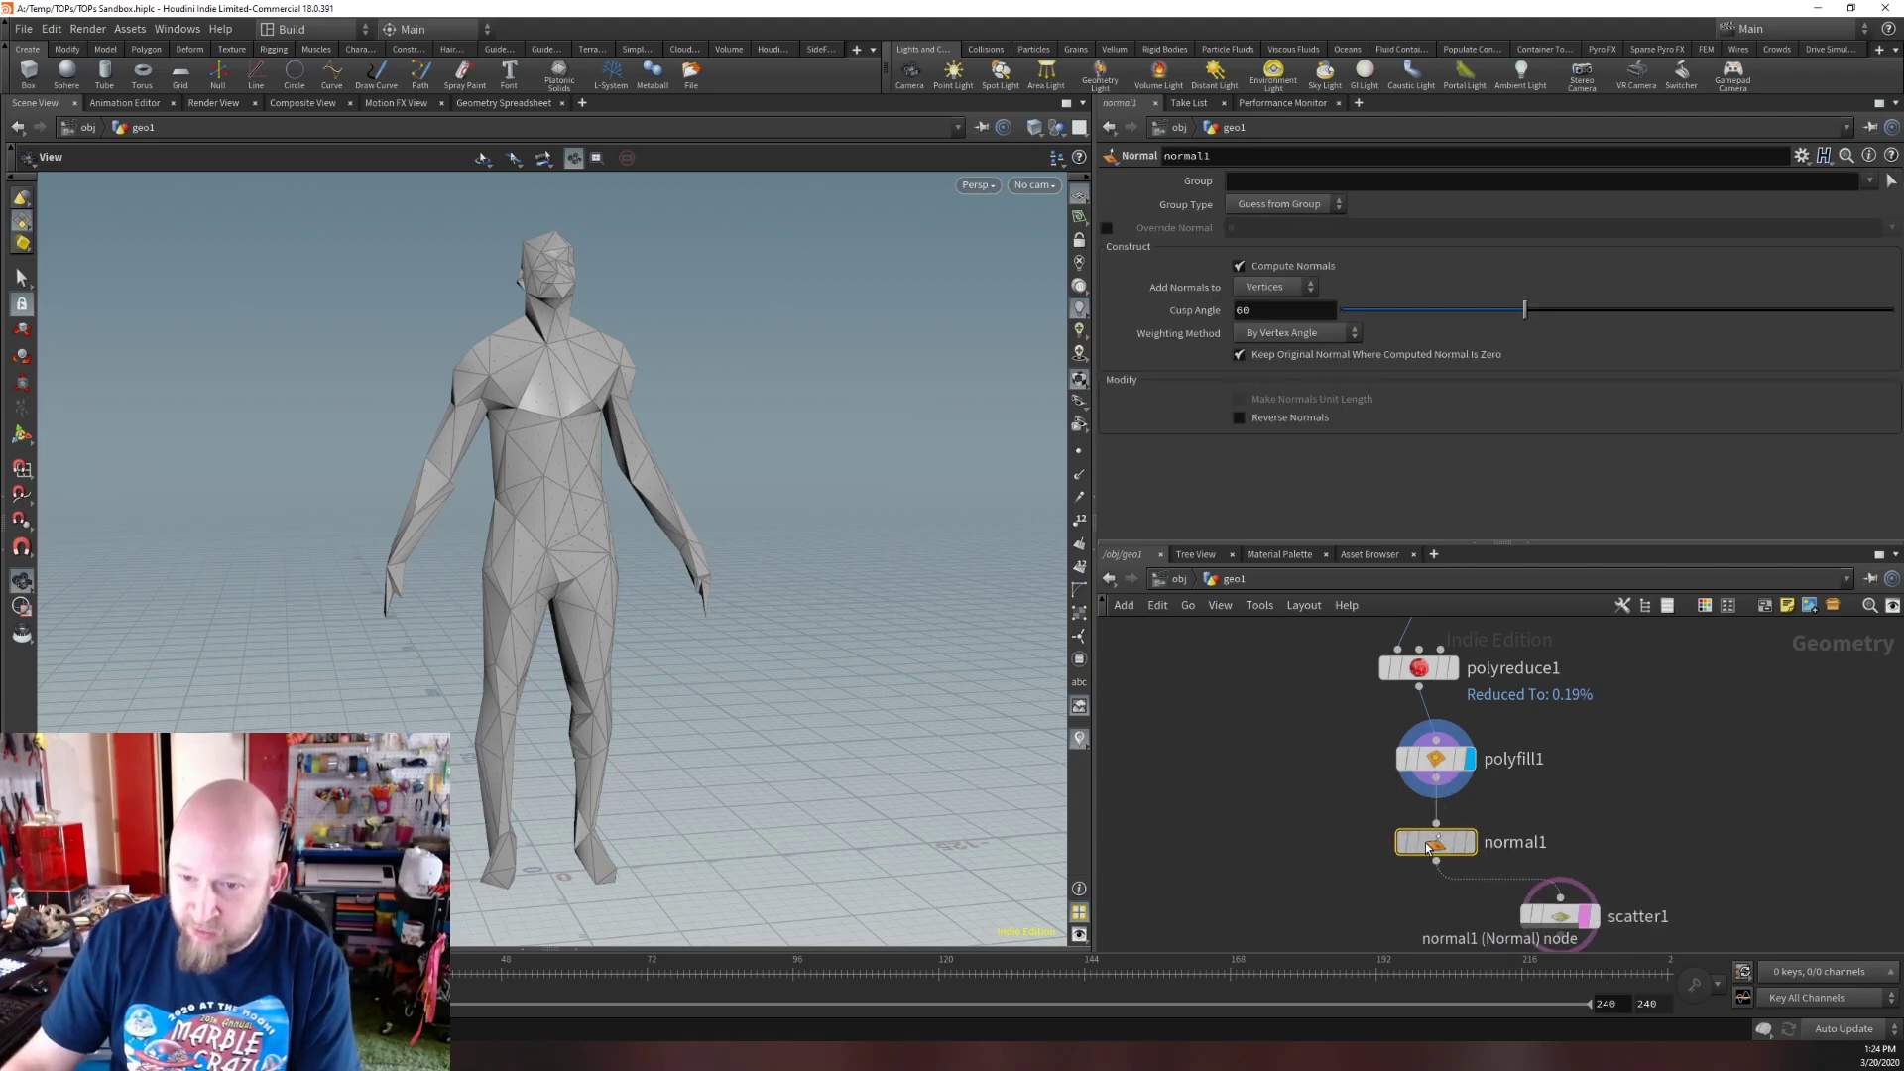
left_click_drag(1387, 312, 1340, 310)
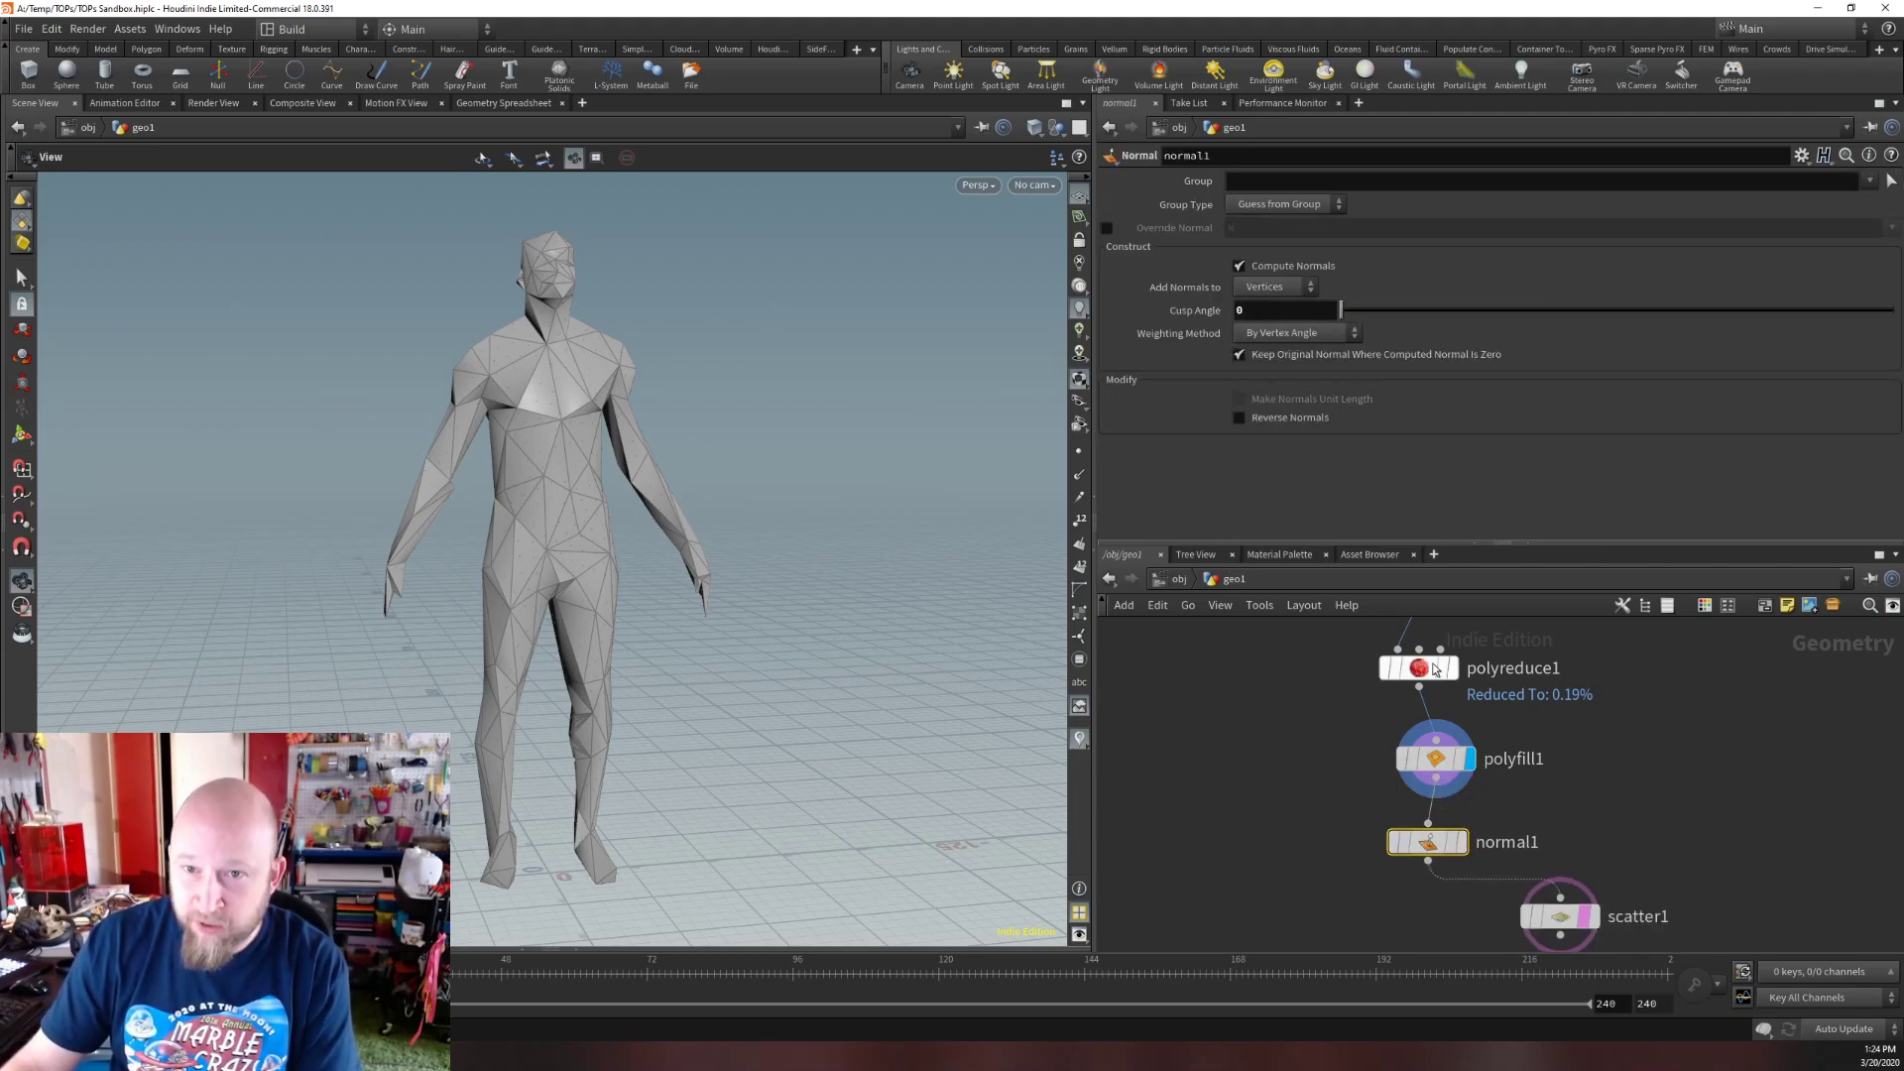
left_click(1463, 843)
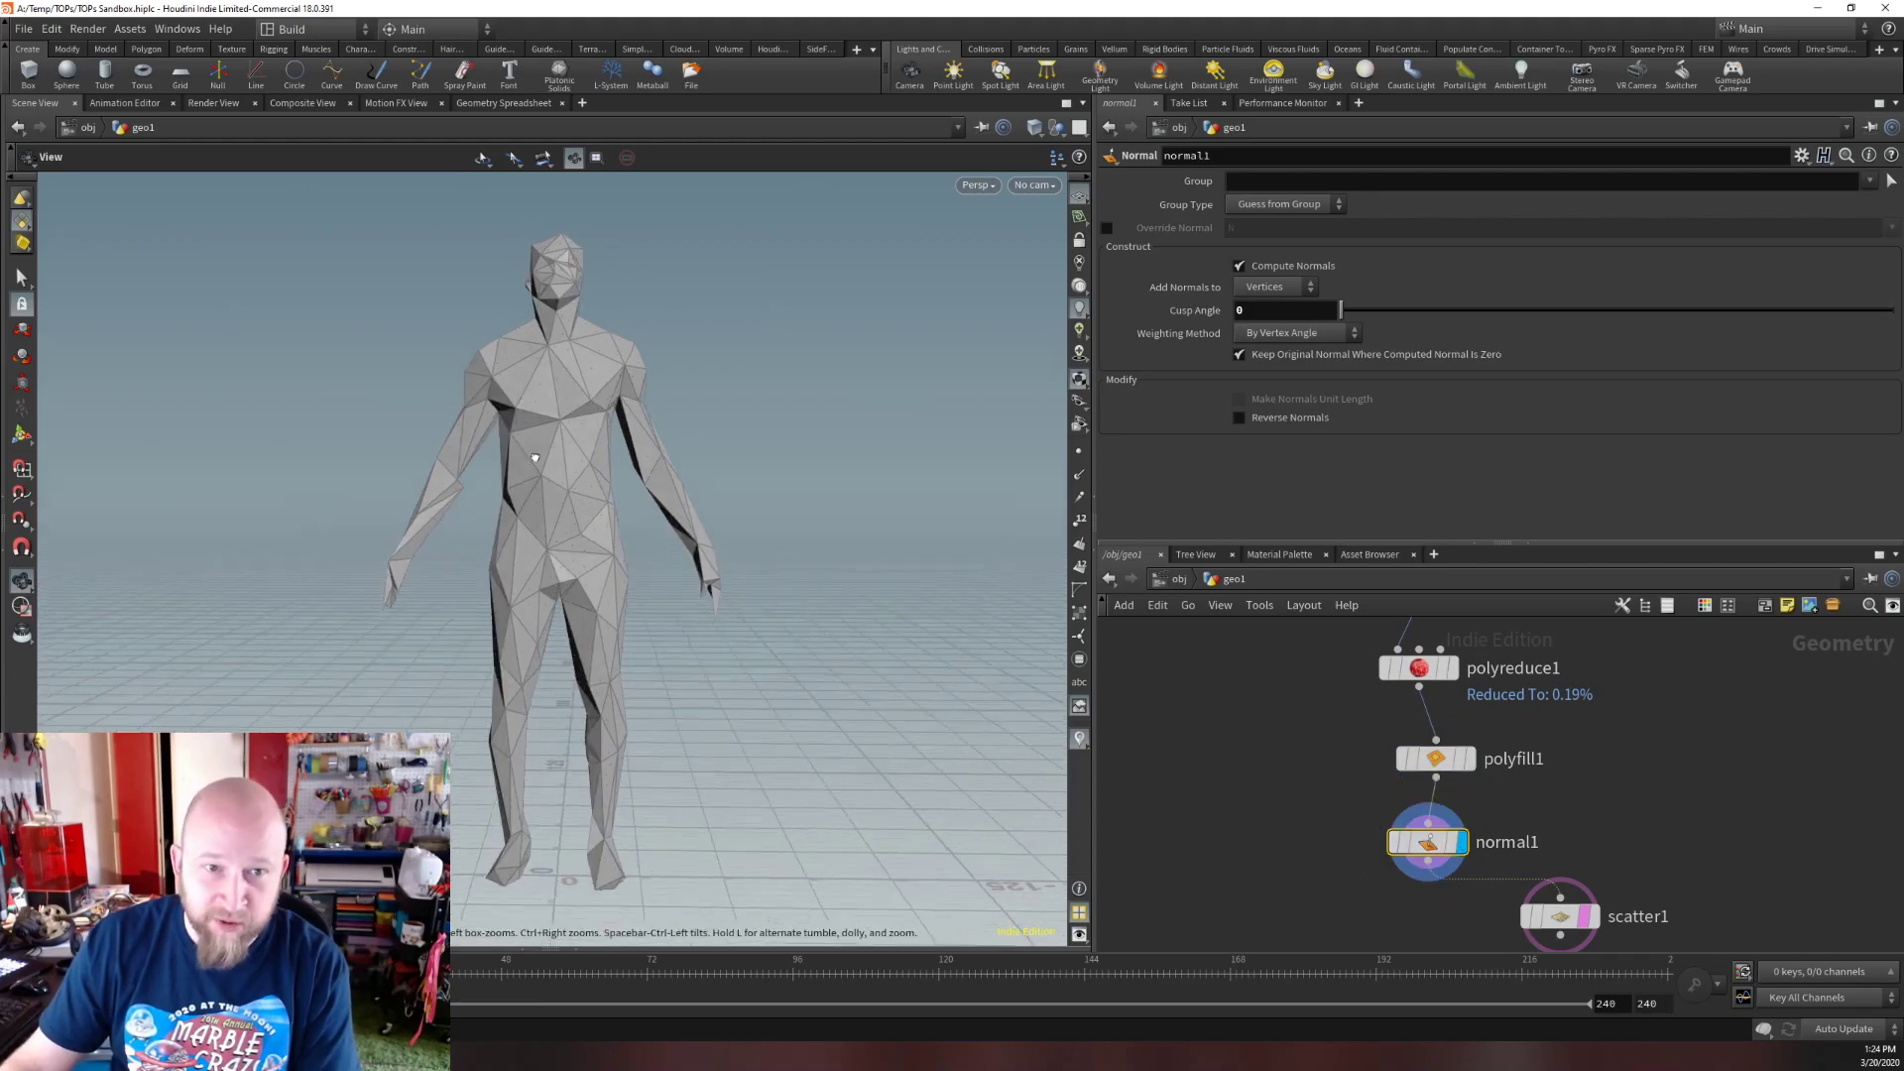
Set scatter1's Force Total Count to 100 points.
middle_click_drag(1327, 817, 1294, 696)
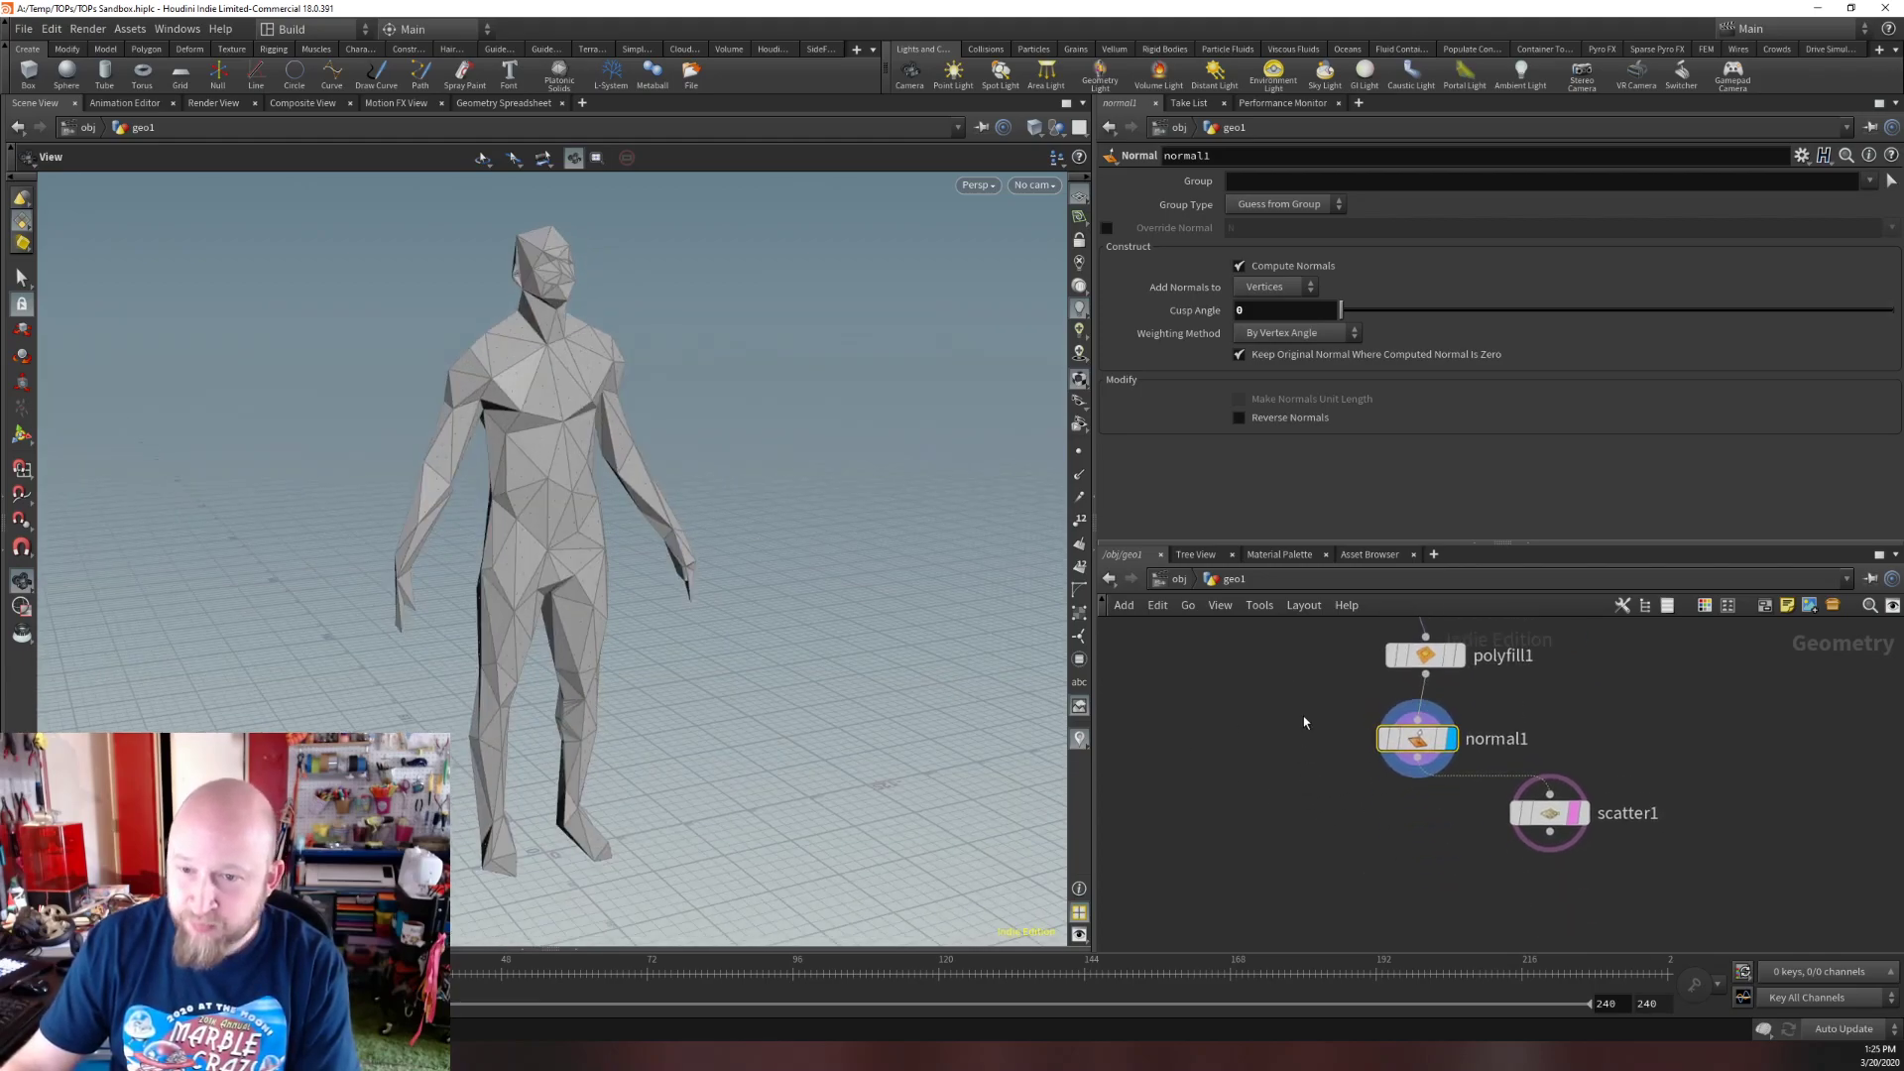
left_click(1550, 817)
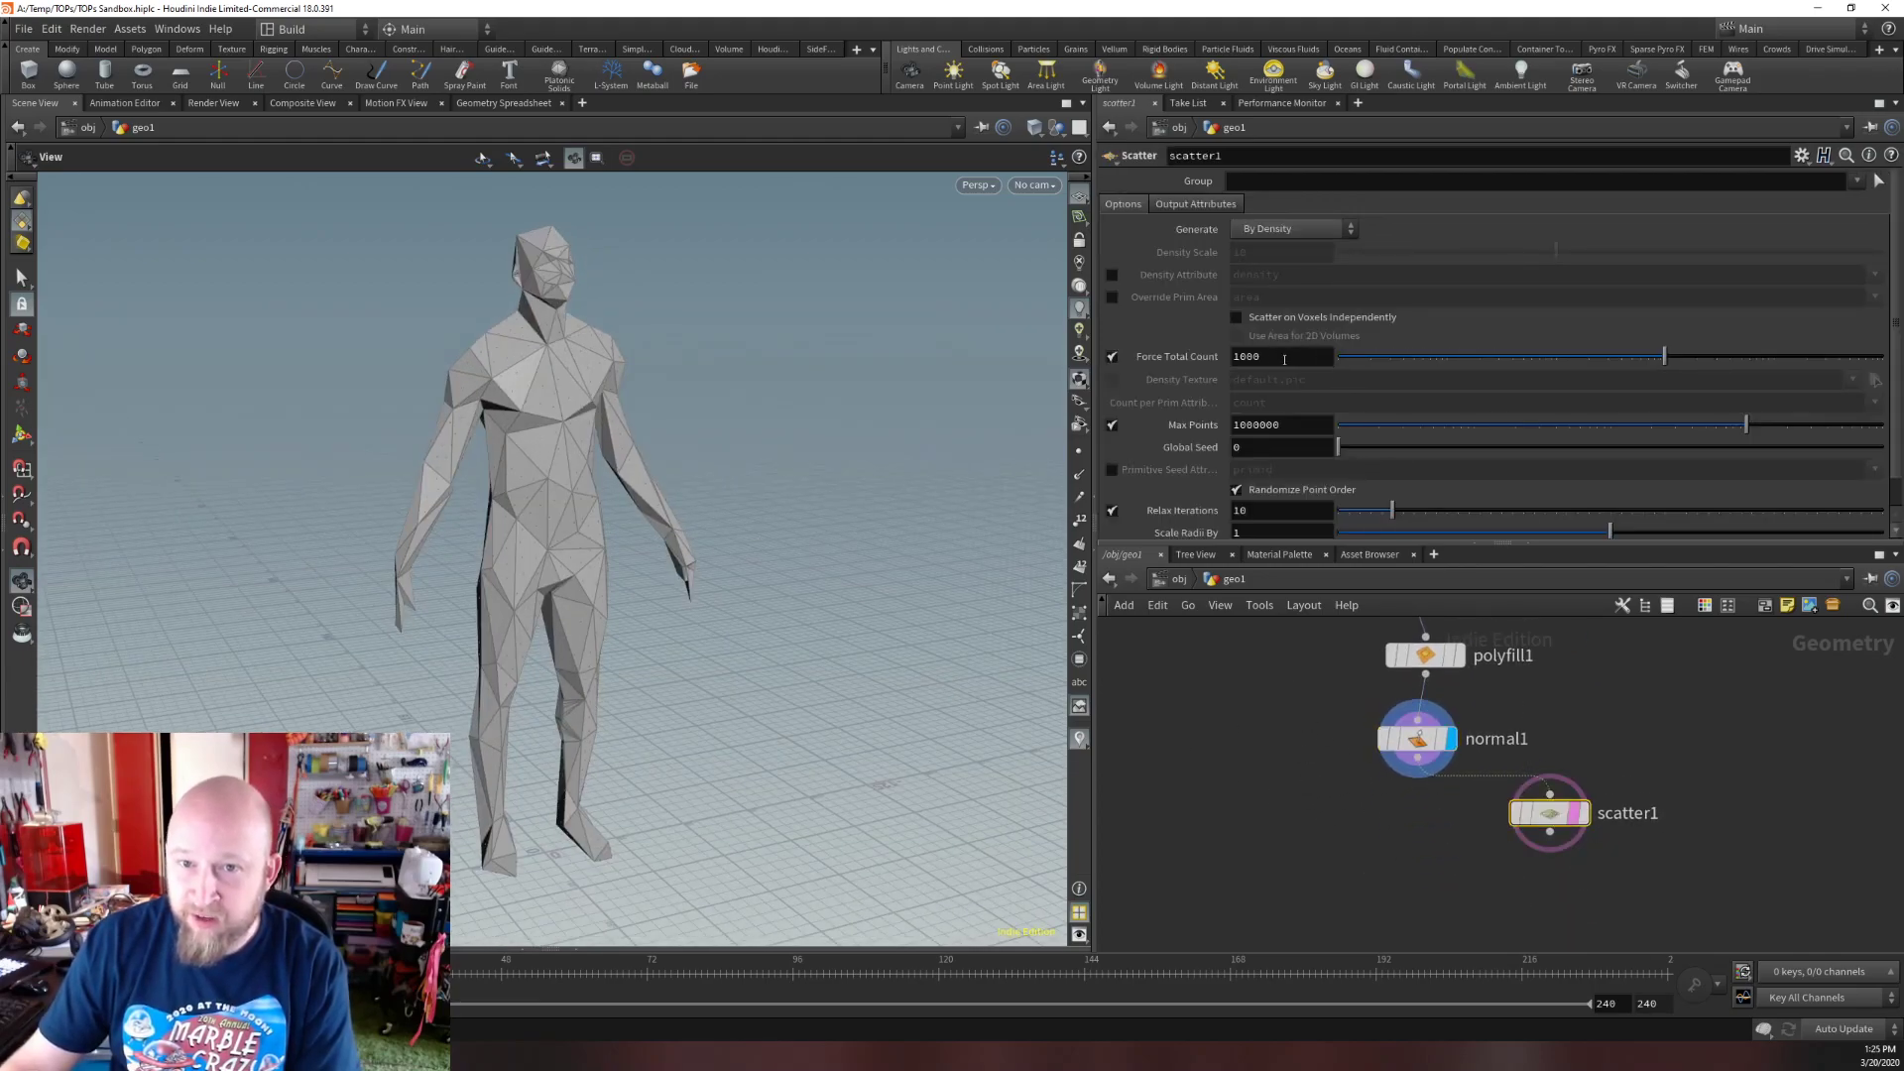
double_click(1286, 358)
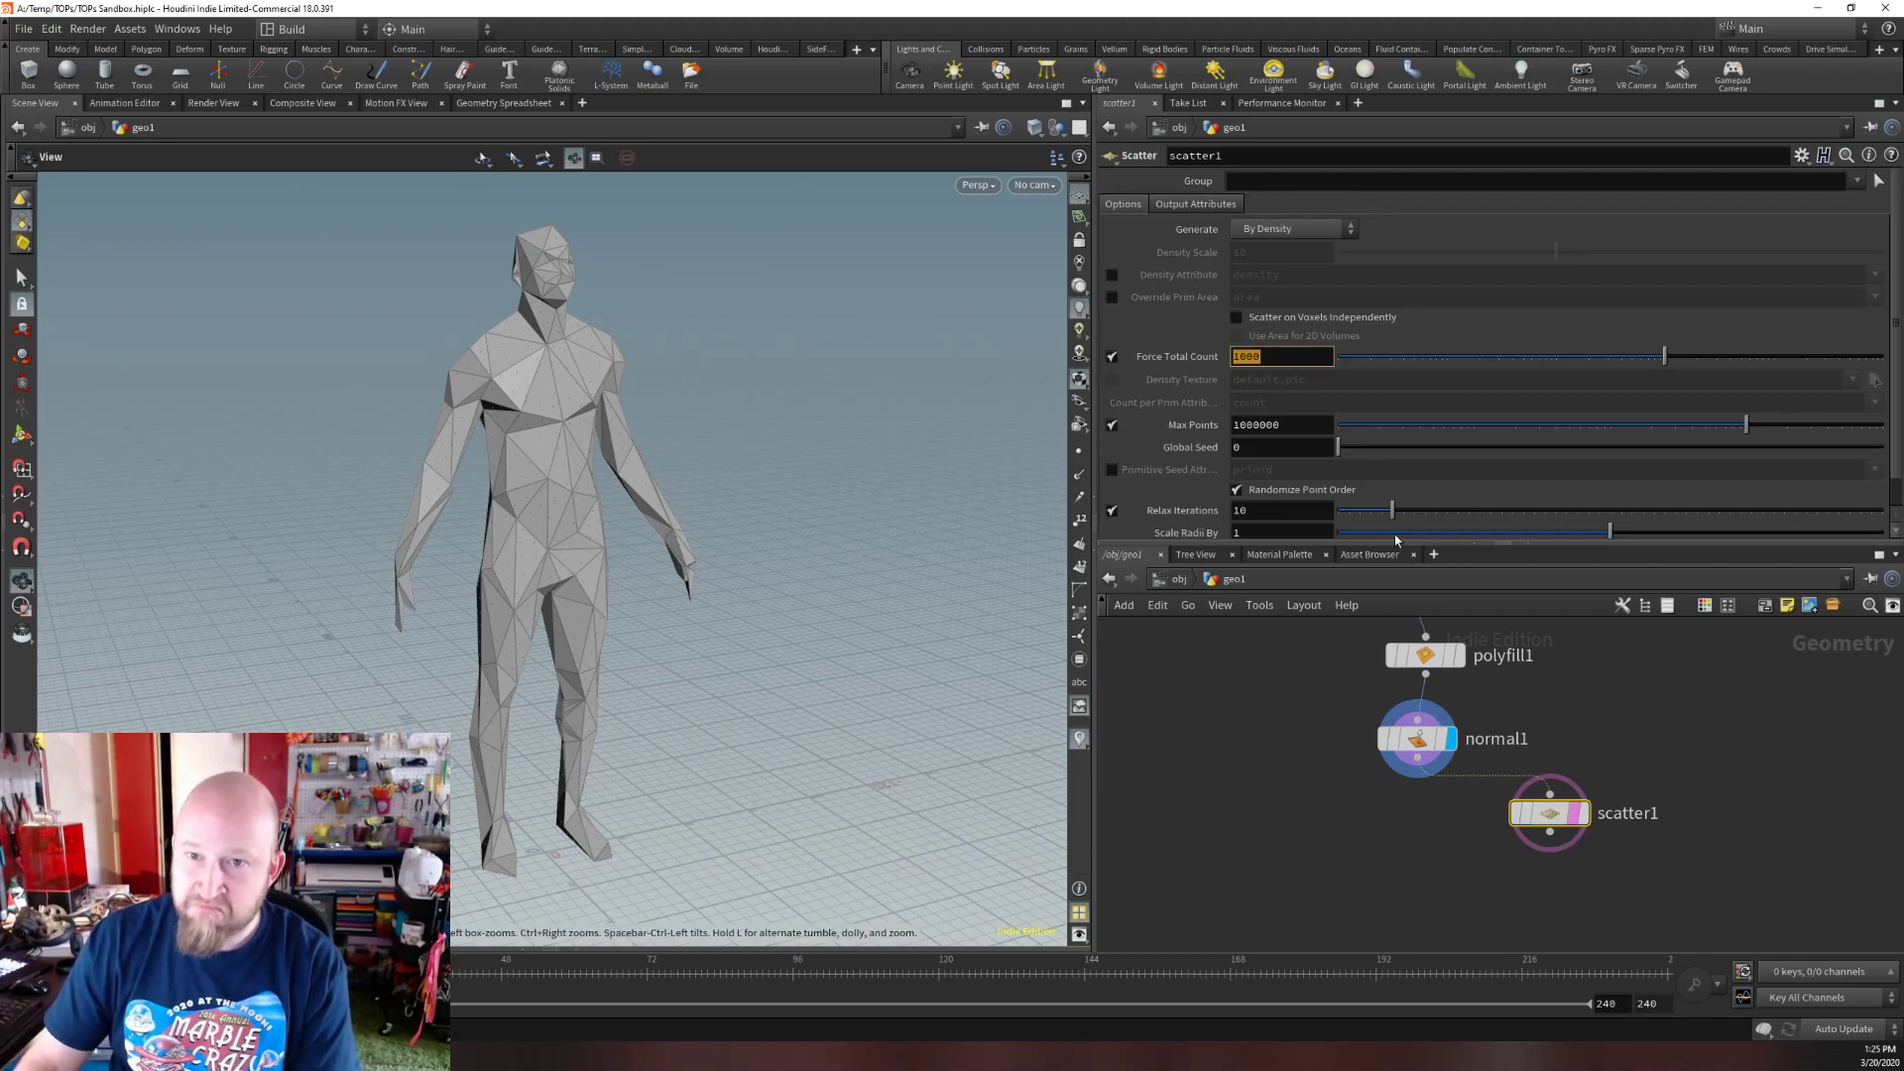
type("100")
key("Return")
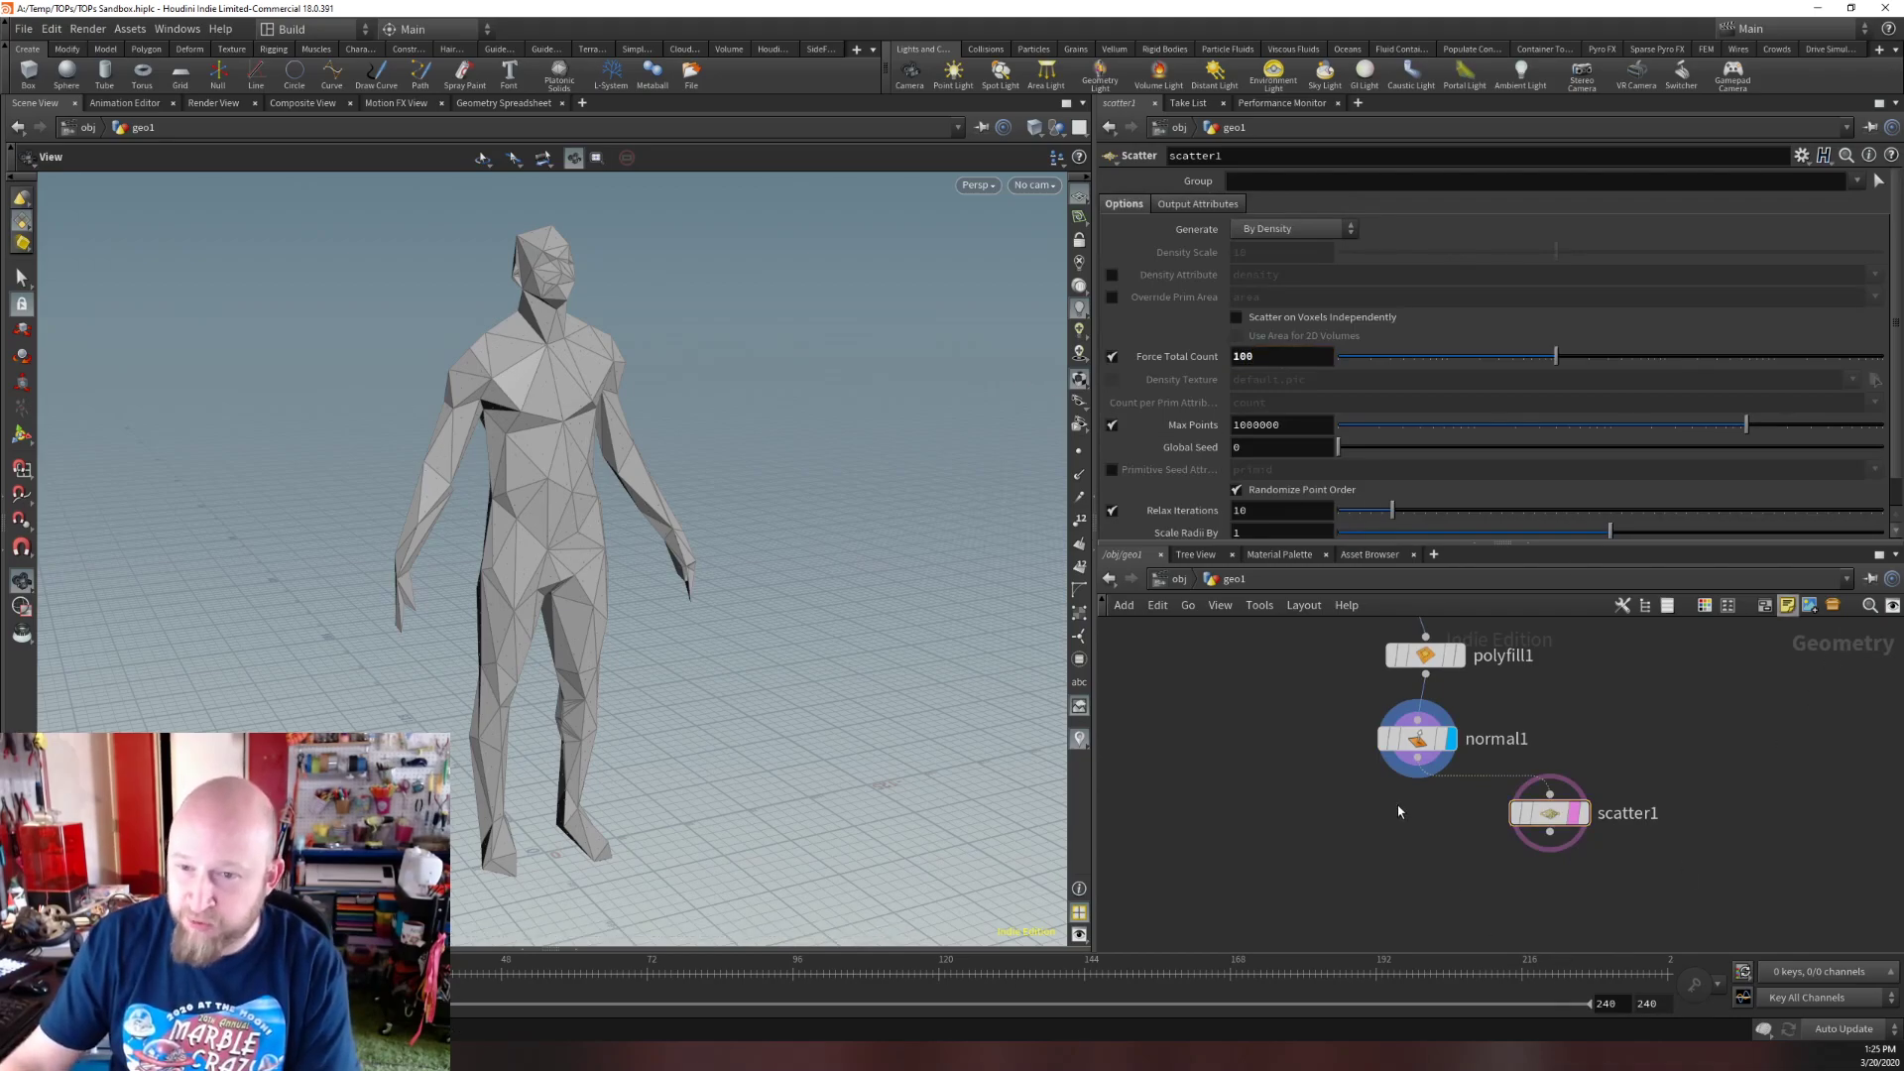
Add a Voronoi Fracture node fed by normal1 and scatter1, and display its result.
key("Tab")
type("voron")
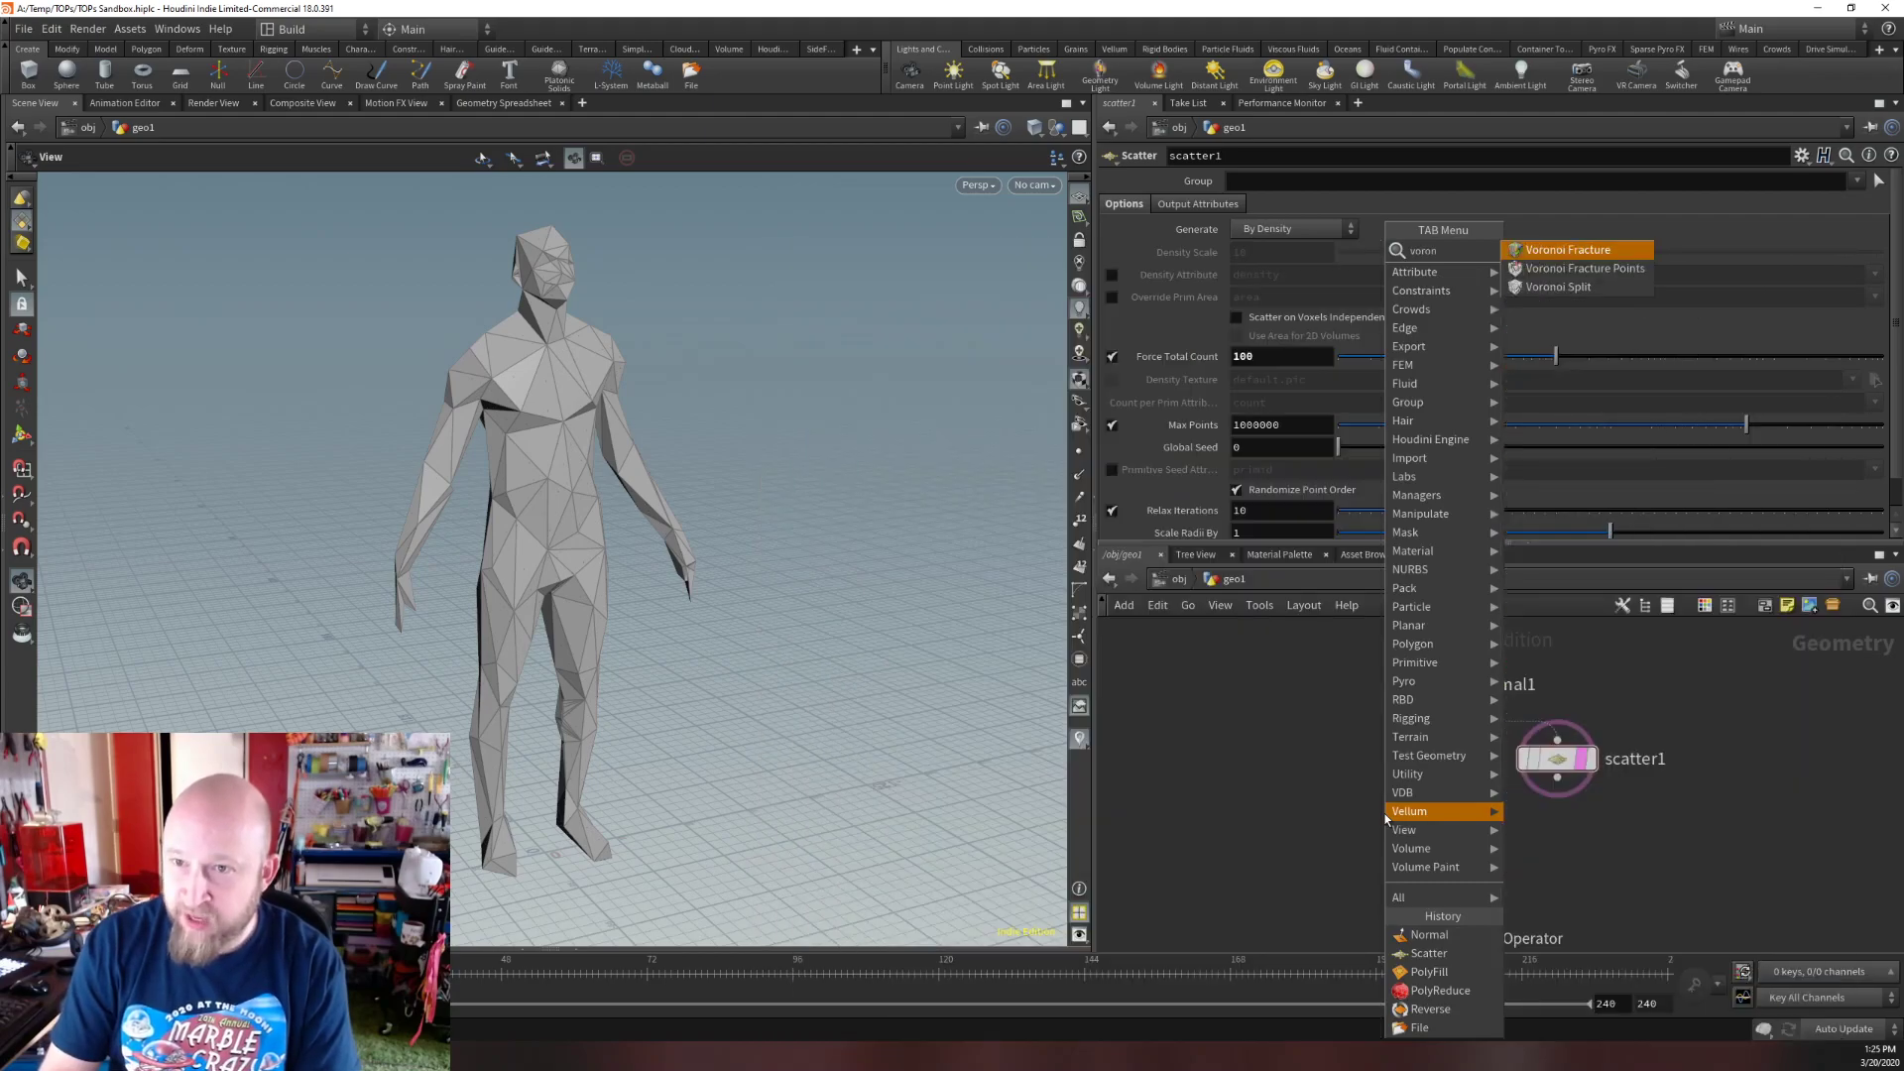
key("Return")
left_click(1428, 865)
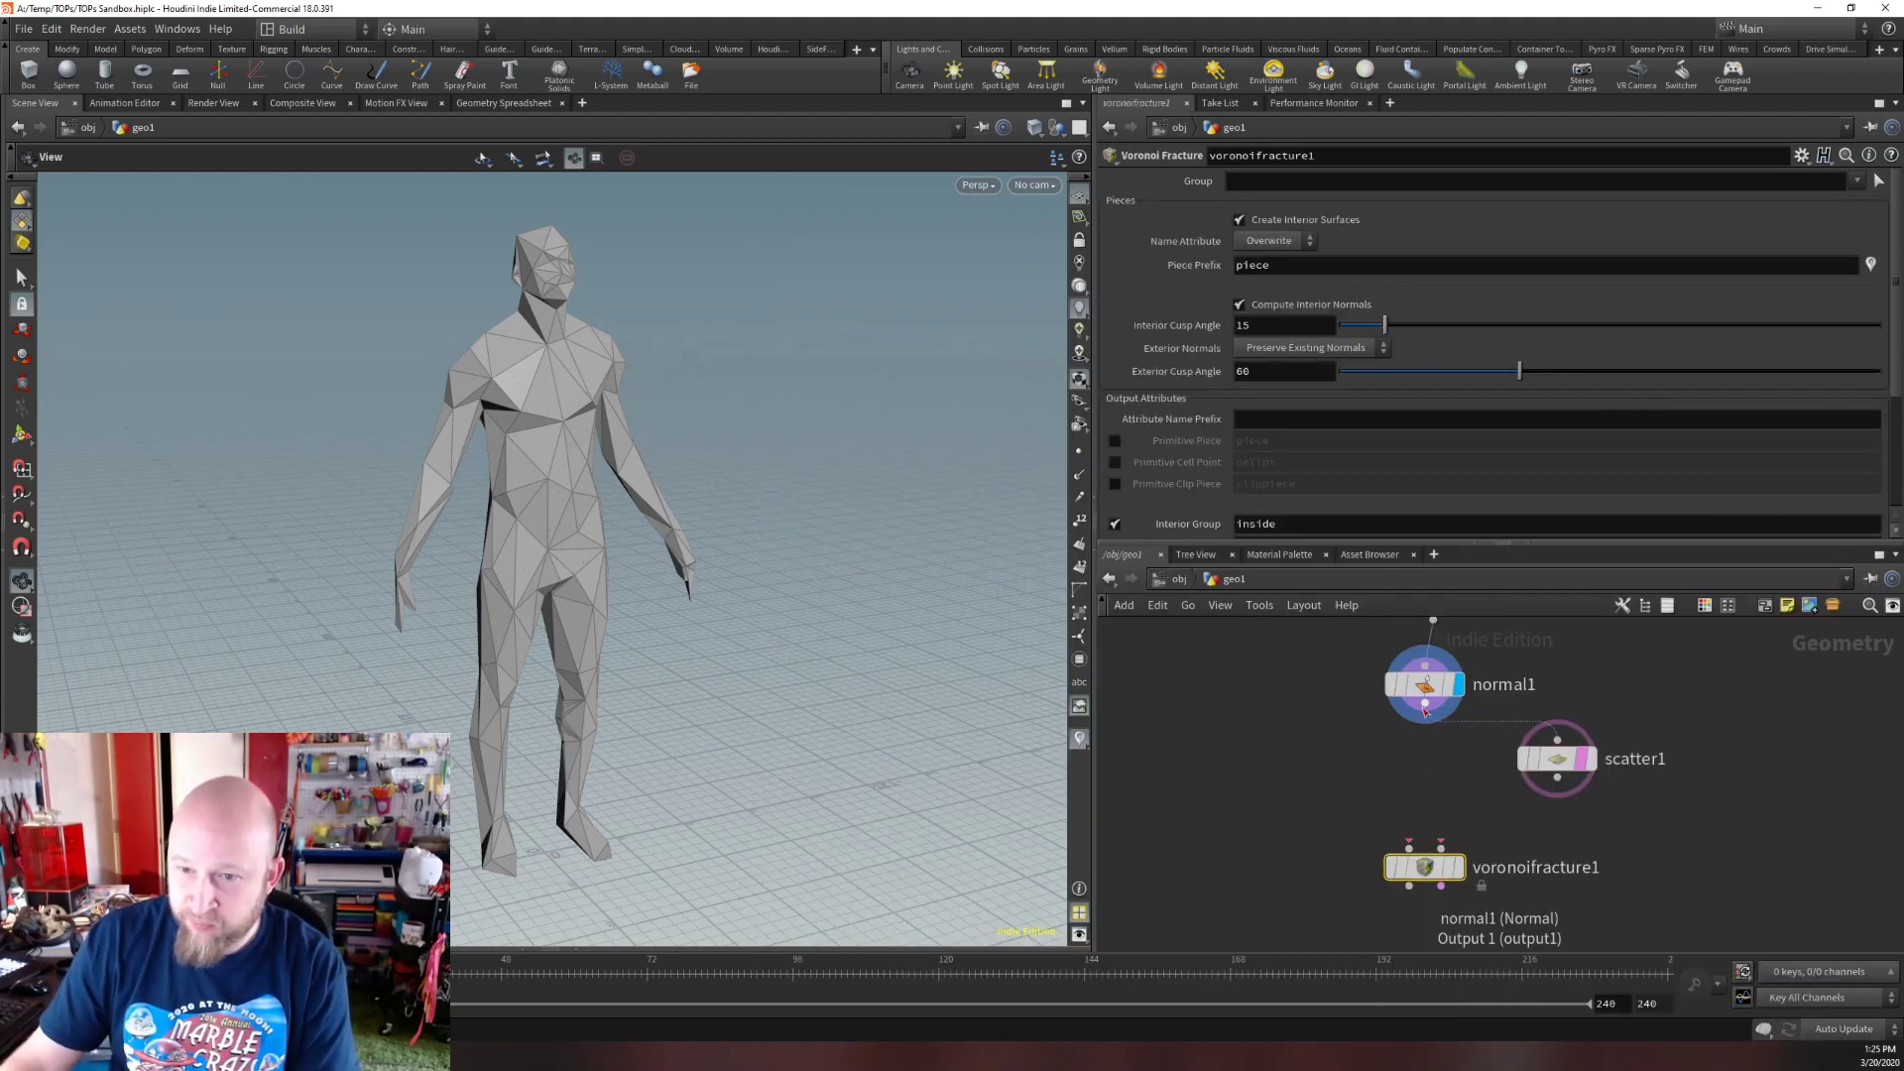
left_click_drag(1426, 706, 1410, 849)
left_click_drag(1557, 778, 1443, 855)
left_click(1442, 850)
left_click(1459, 867)
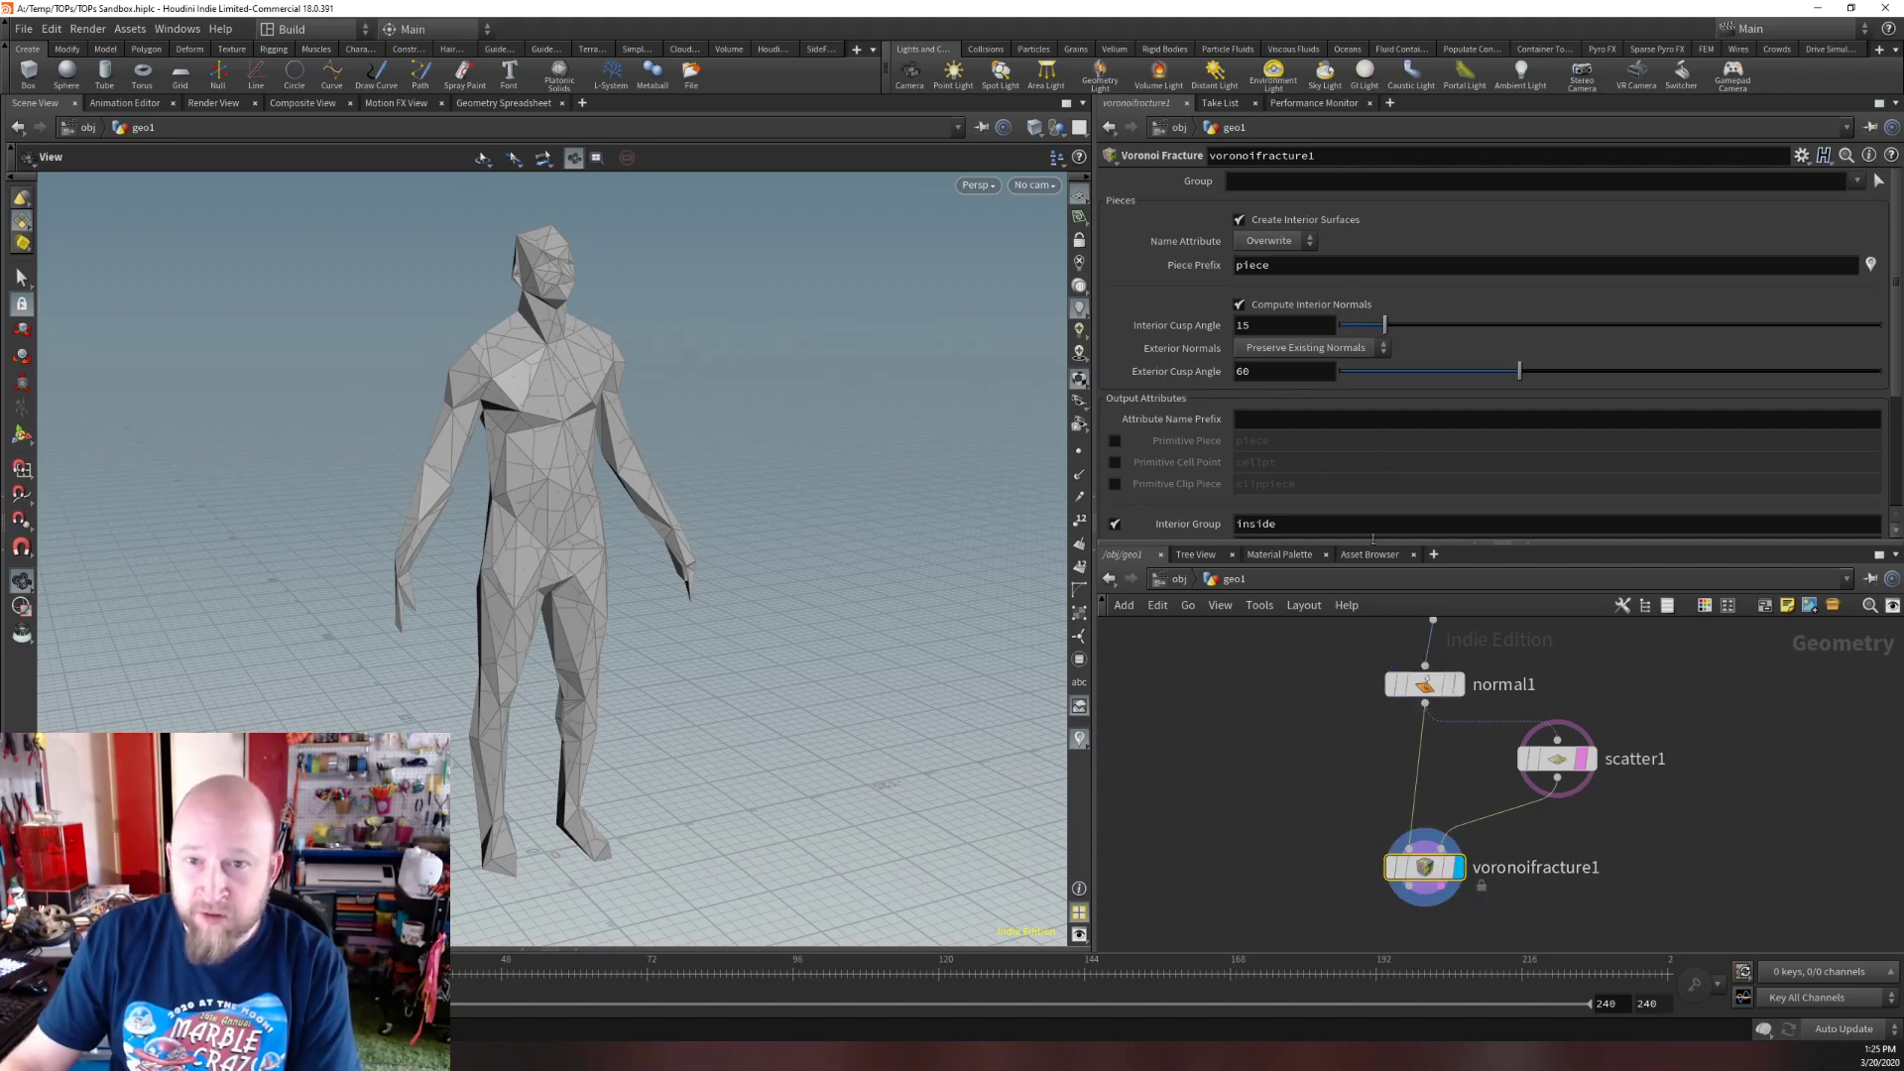
left_click_drag(516, 417, 466, 411, "alt")
Pick an Exploded View node through the 'explo' node search.
middle_click_drag(1287, 827, 1310, 784)
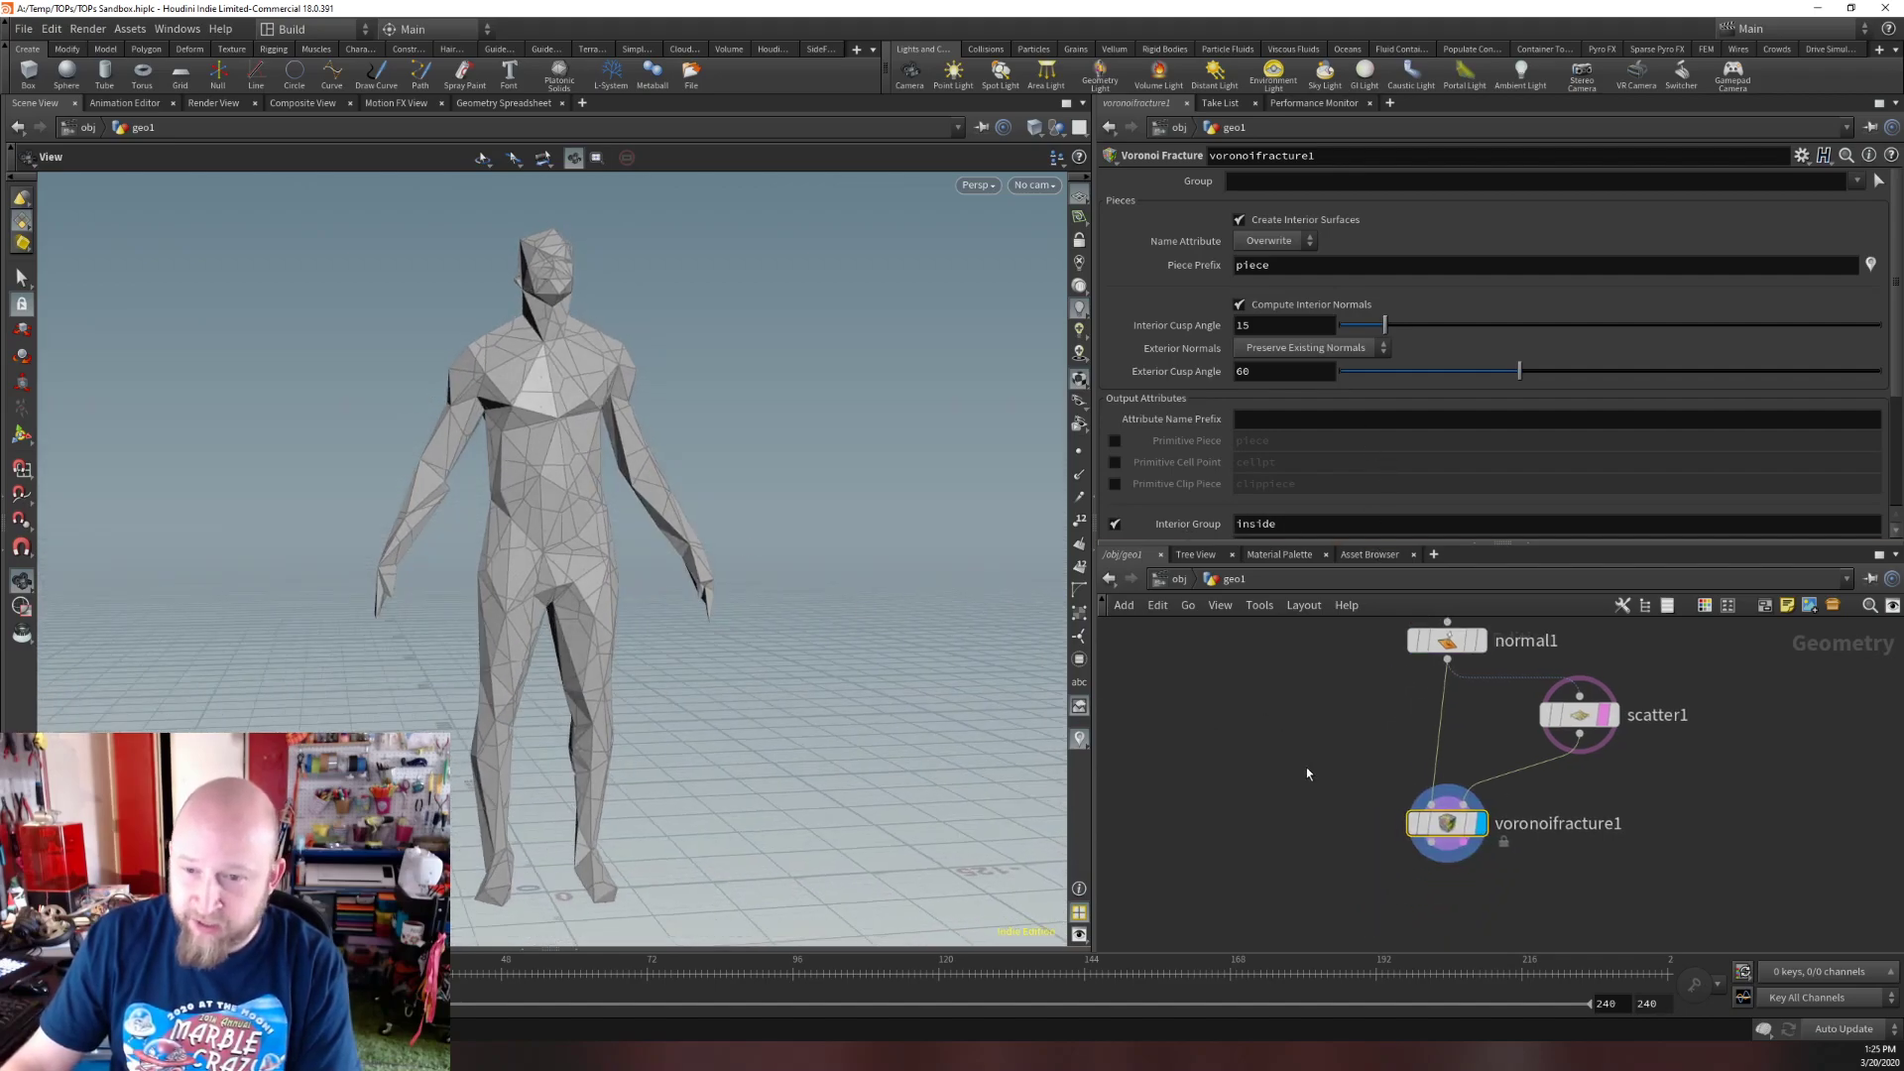
key("Tab")
type("explo")
key("Return")
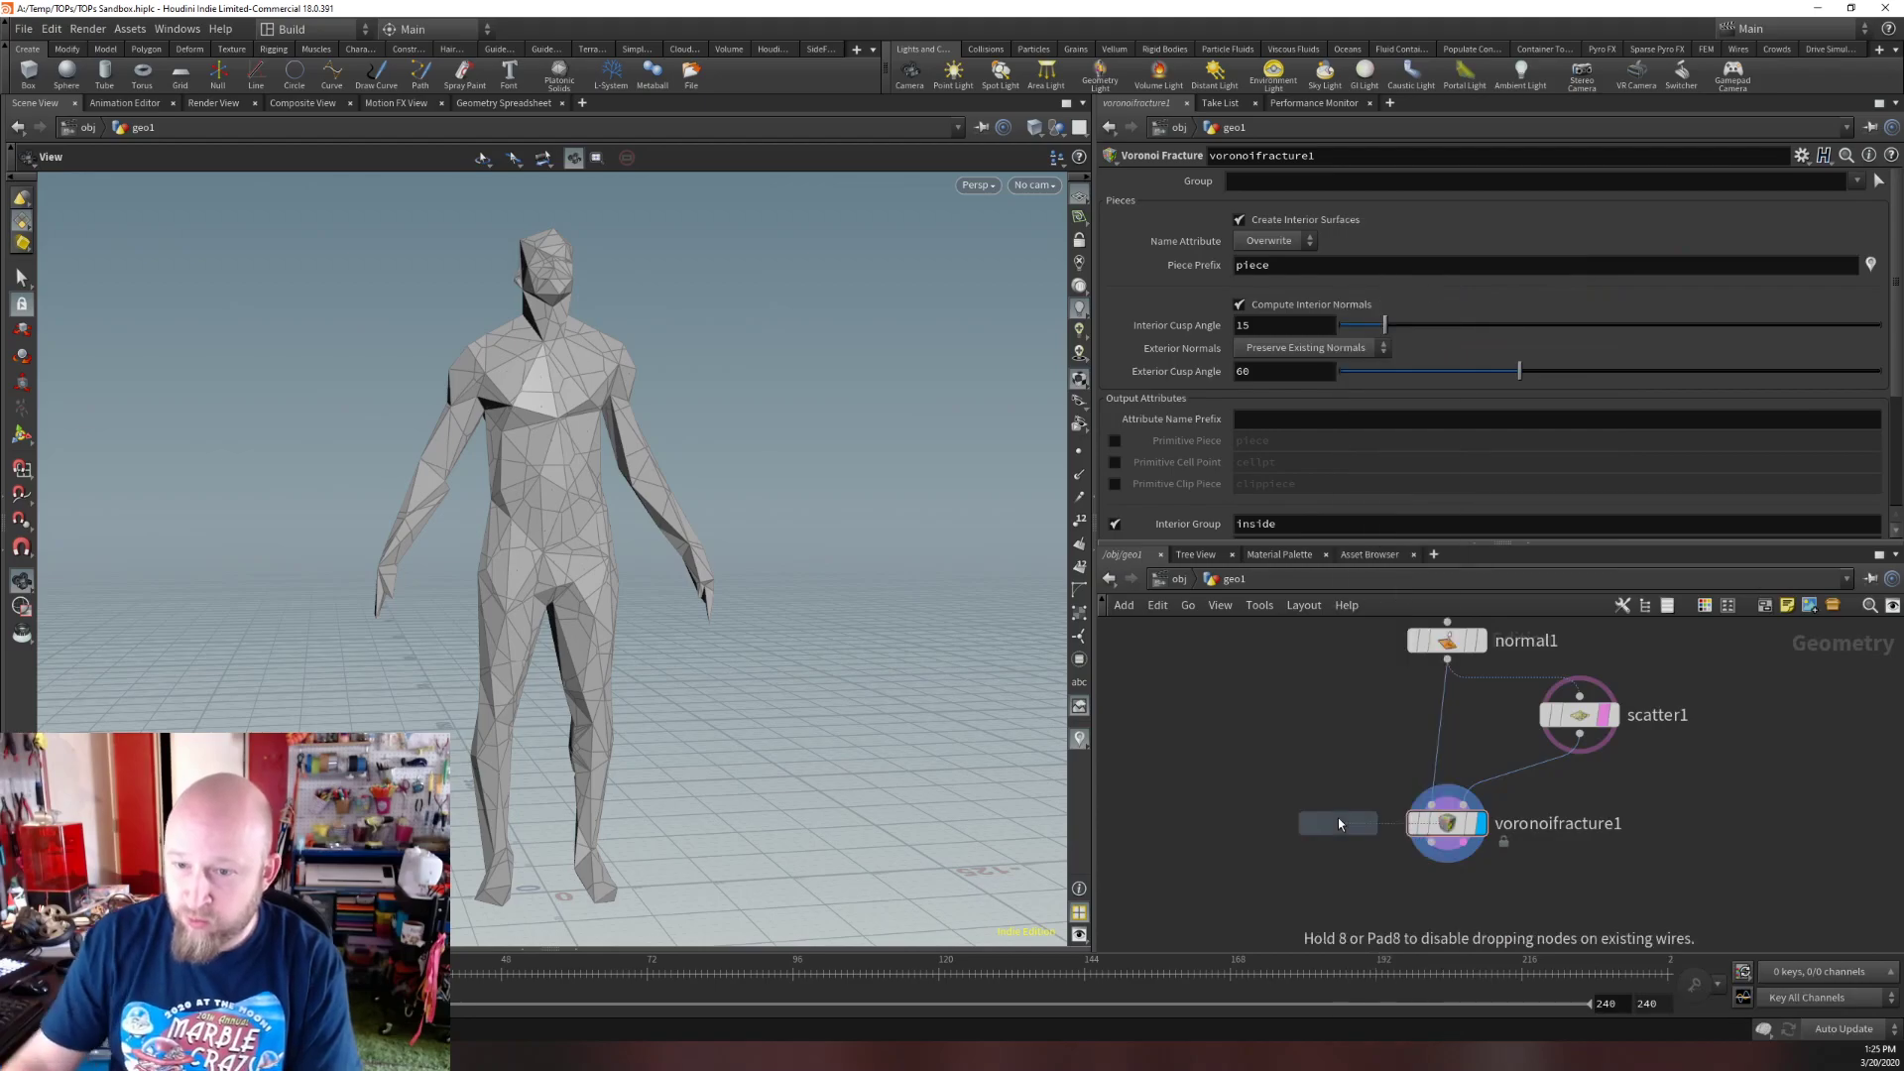
Place the Exploded View under voronoifracture1, wire it in and display it.
left_click(1447, 904)
left_click(1447, 863)
left_click(1447, 885)
left_click(1481, 904)
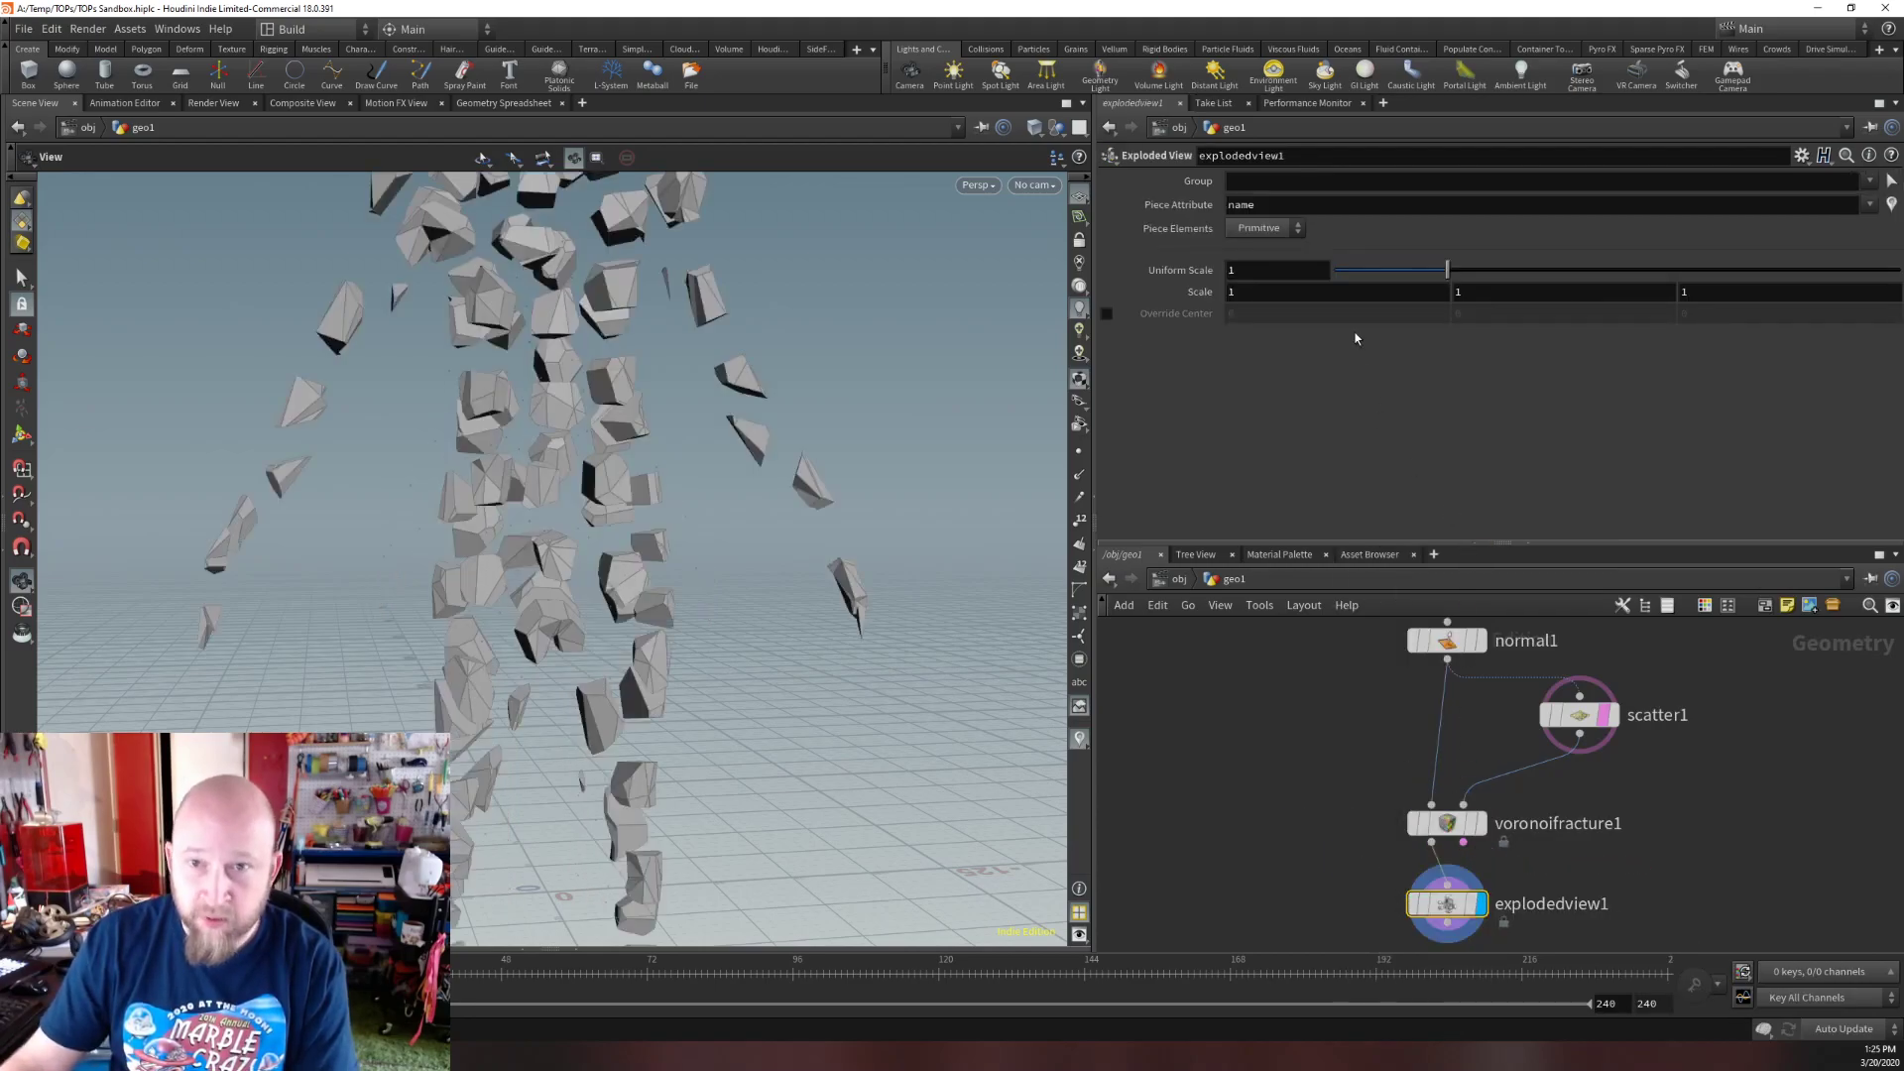
key("space+f")
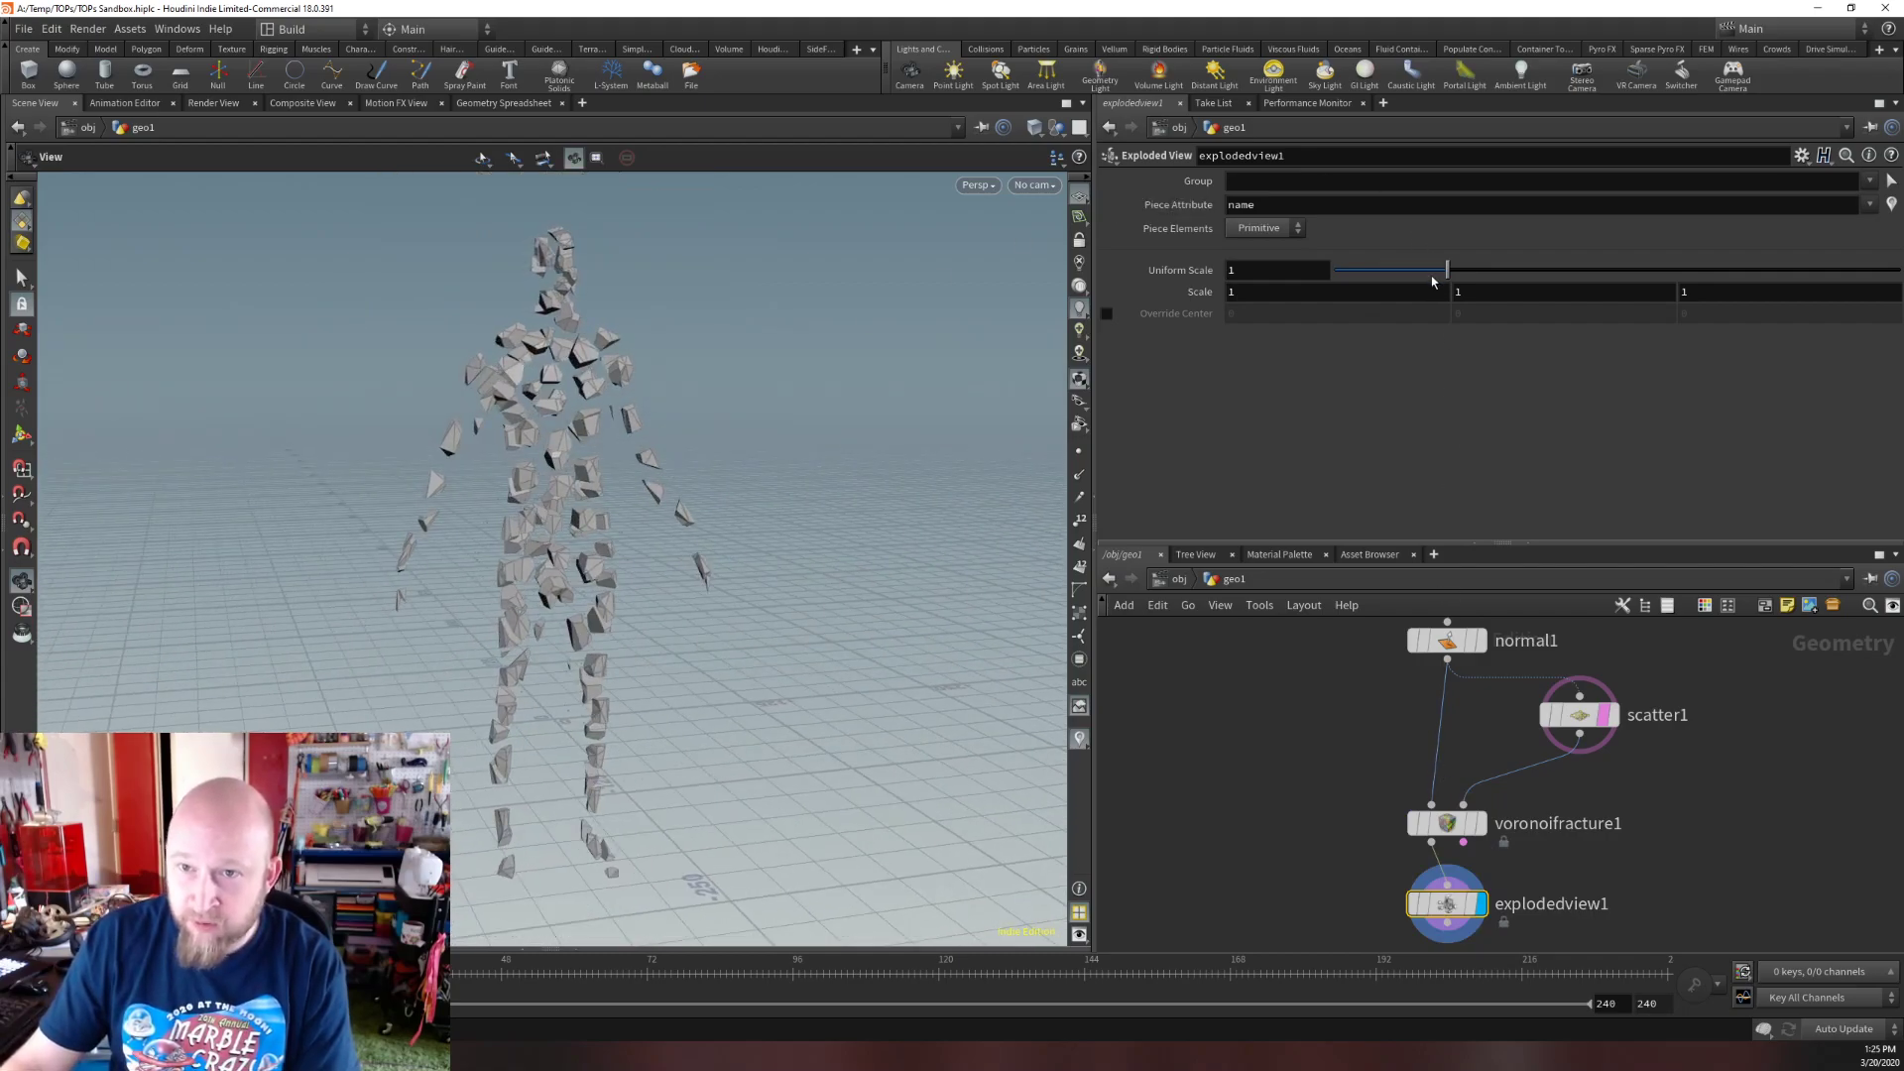
Reduce the Exploded View uniform scale to 0.059 and frame the figure.
left_click_drag(1431, 282, 1343, 270)
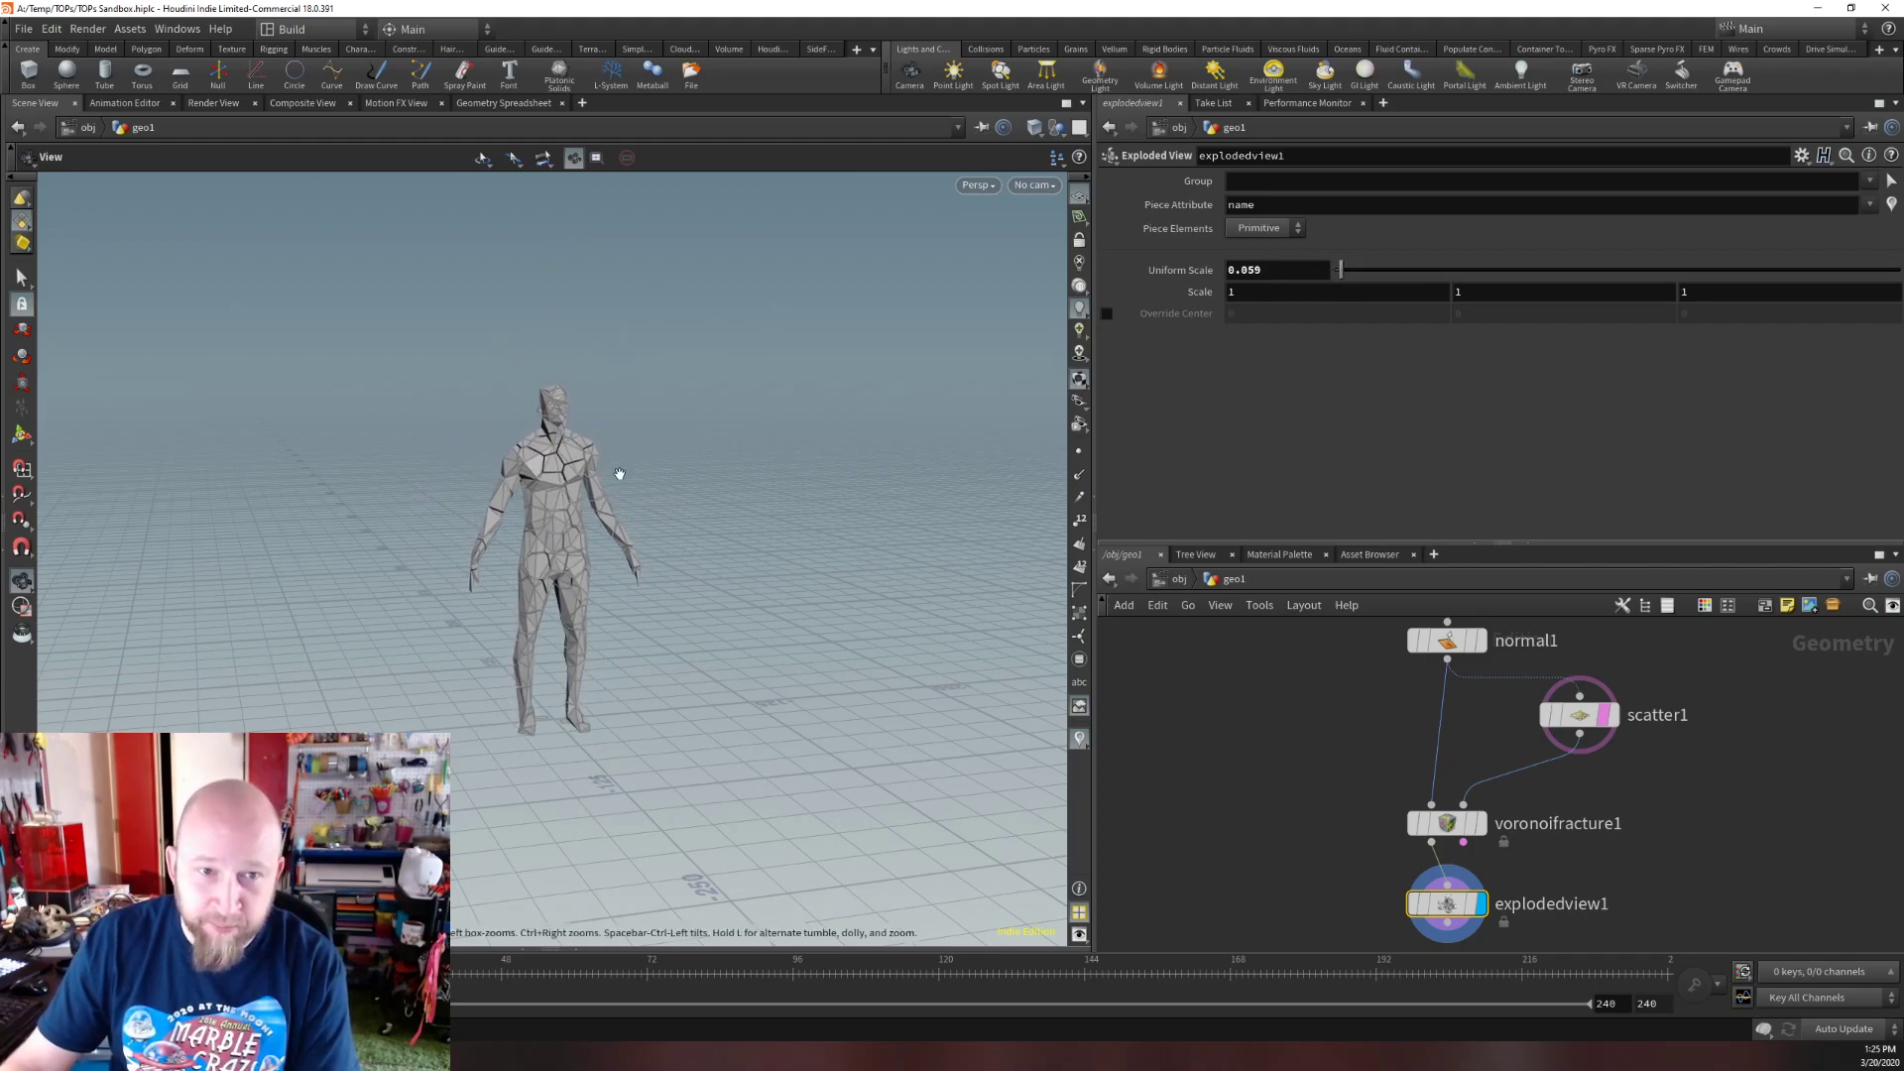
key("f")
scroll(1343, 854, "down", 3)
scroll(1366, 794, "down", 5)
scroll(1374, 801, "up", 4)
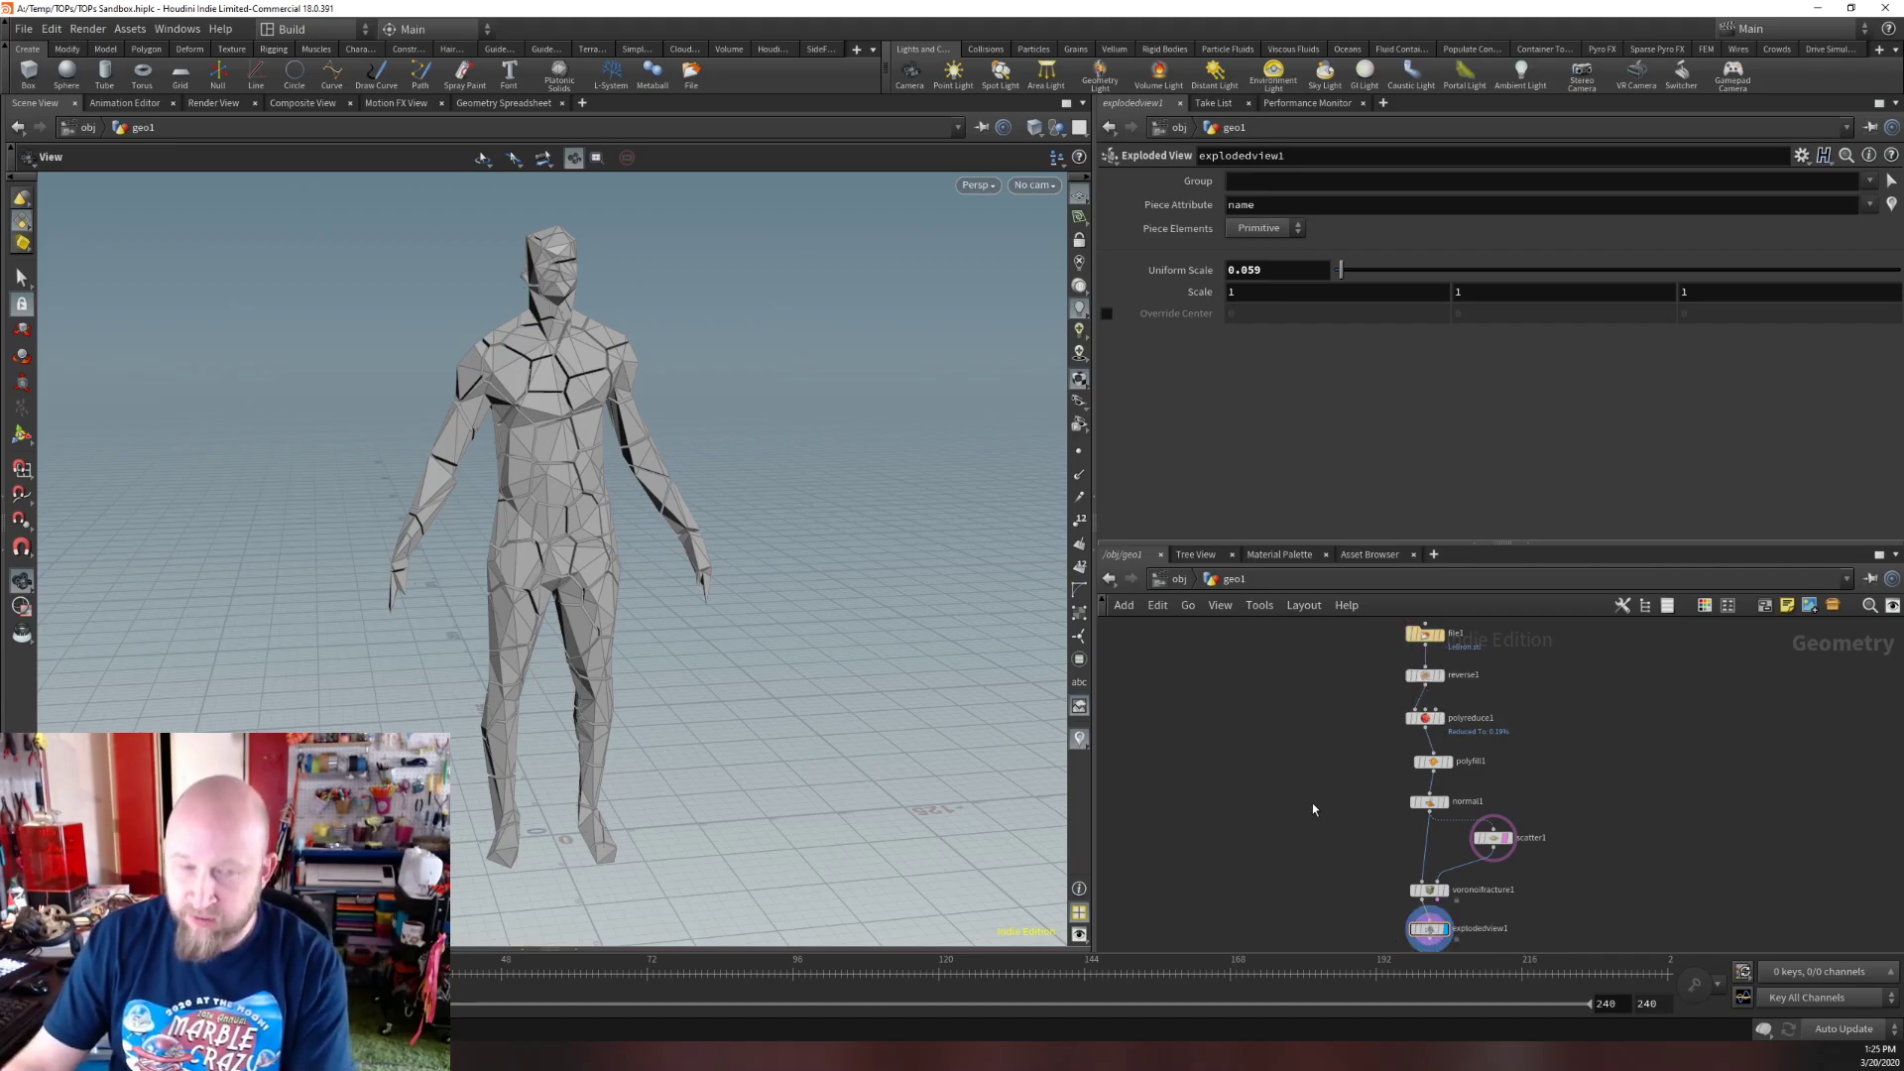
At /obj, rename geo1 to Do_Things_To_Stuff.
key("u")
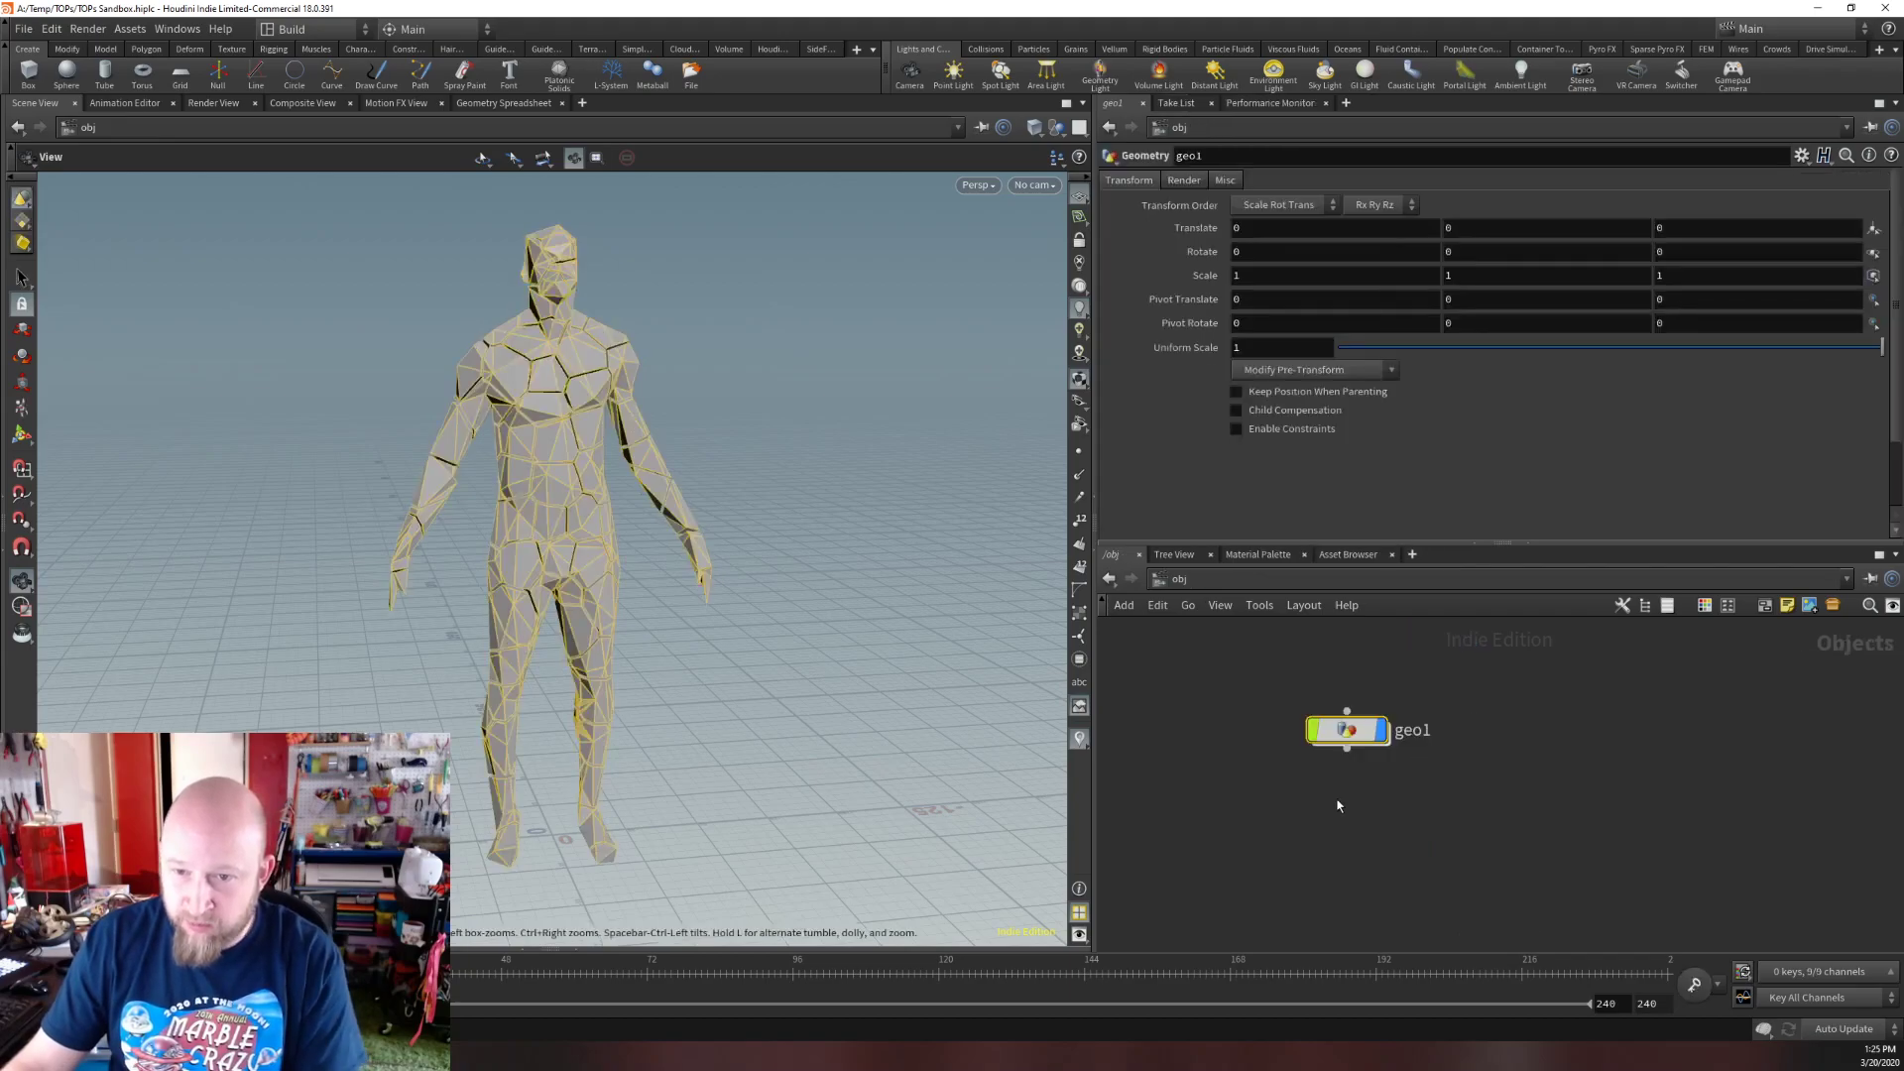
key("F2")
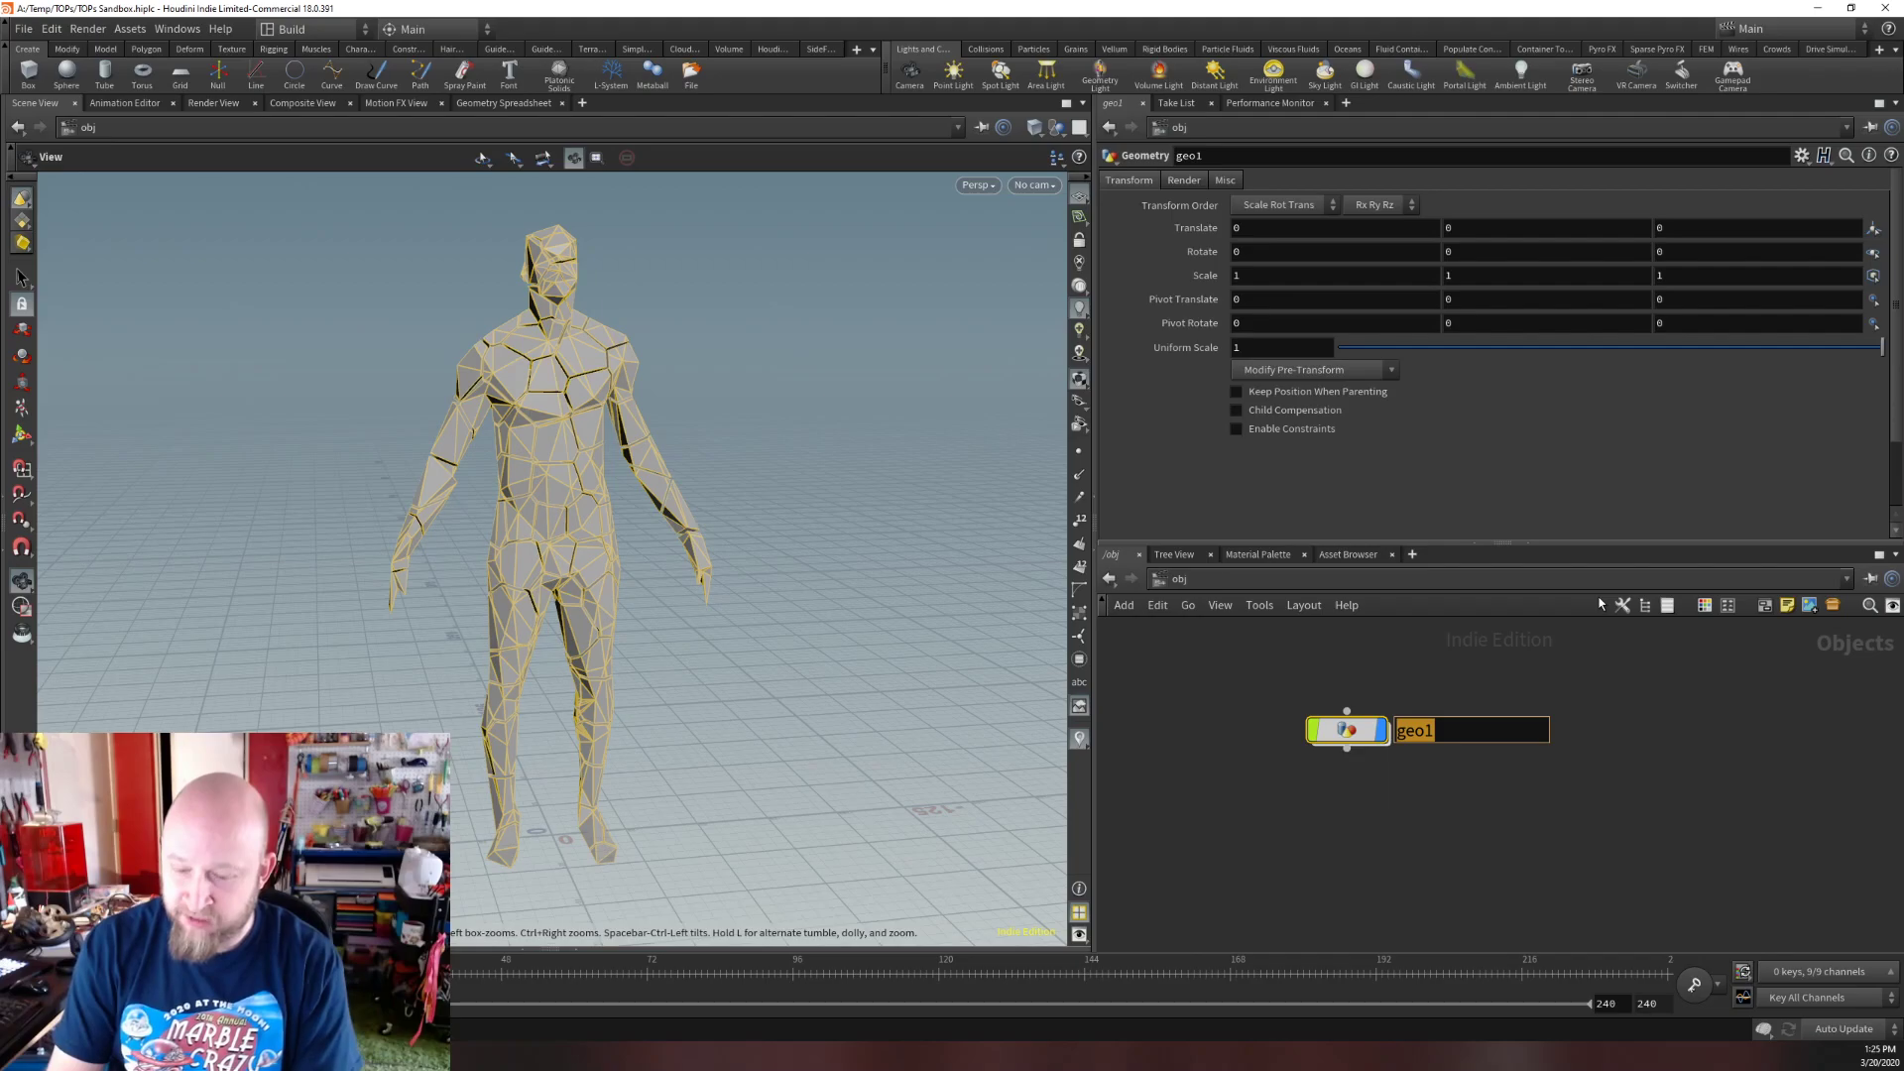
type("Do_Things_to_Stuff")
key("Return")
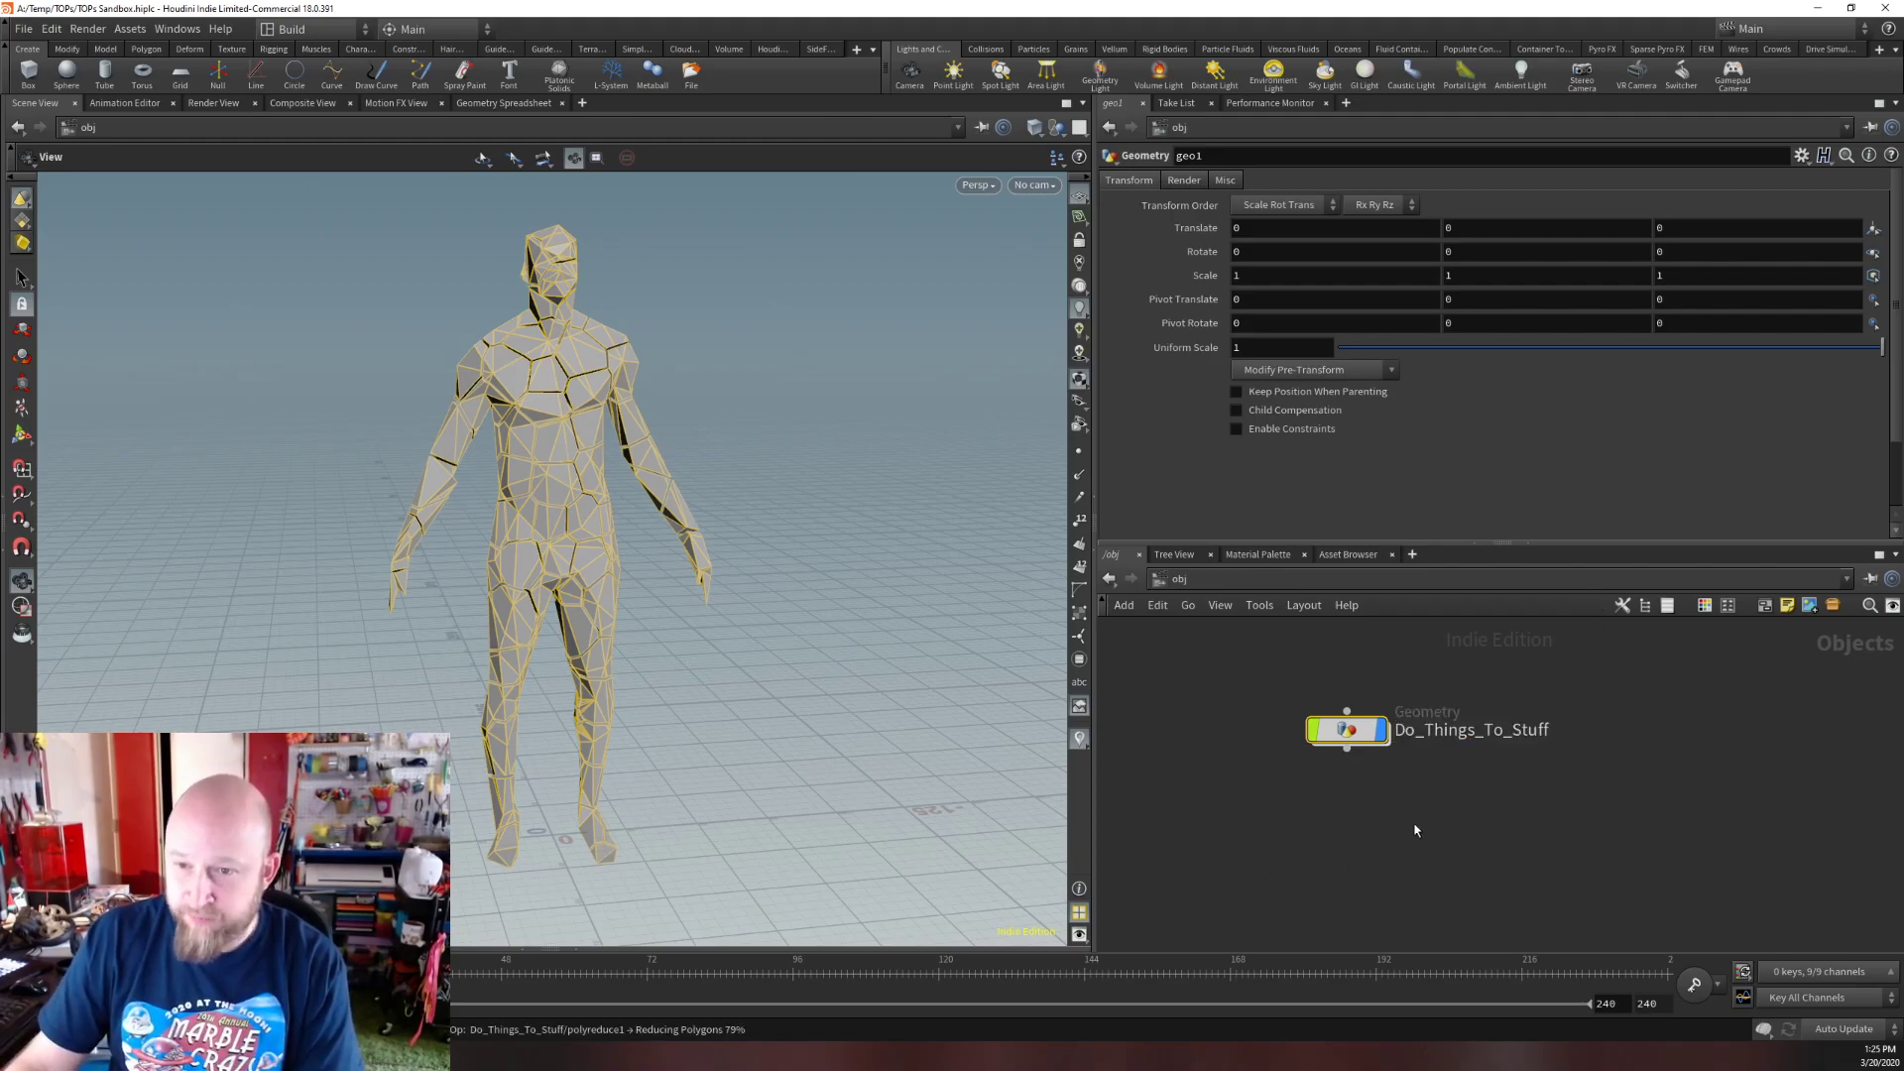
Choose Create Digital Asset from the node's right-click menu.
right_click(1393, 714)
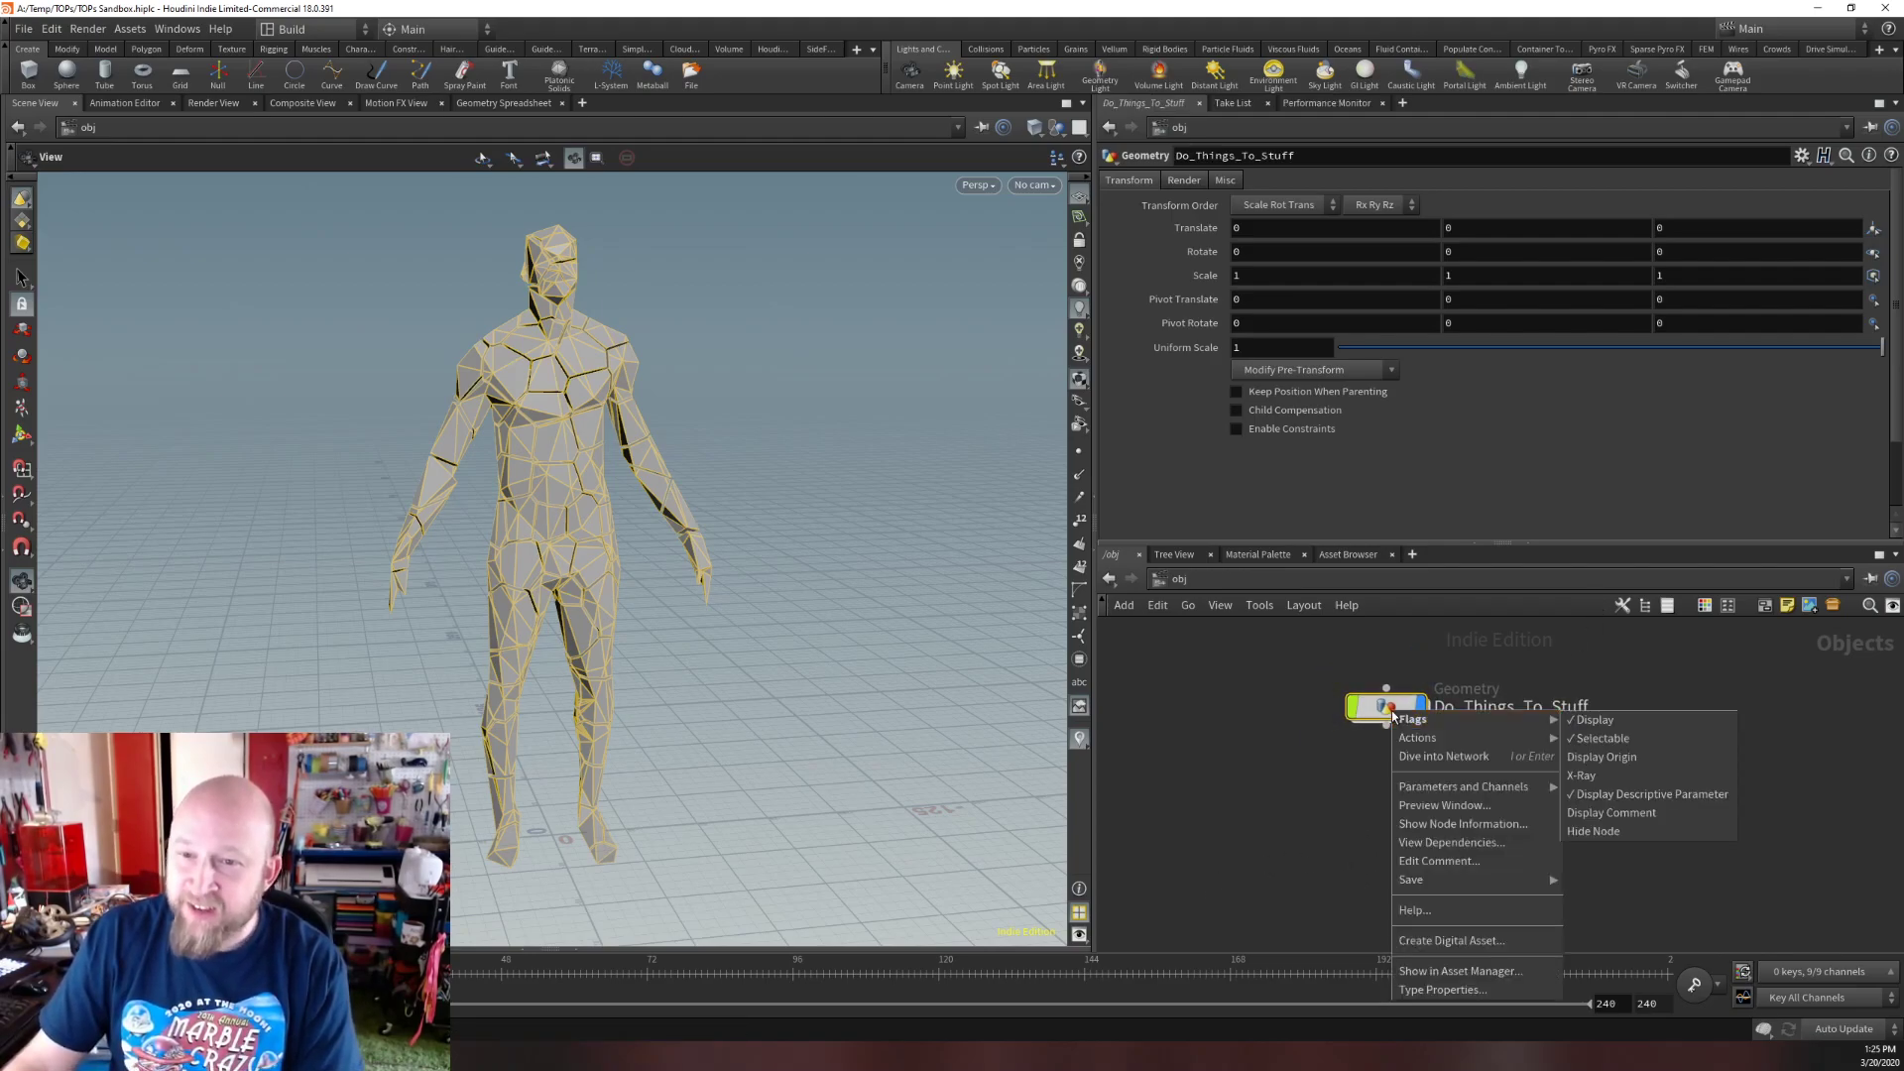
key("Escape")
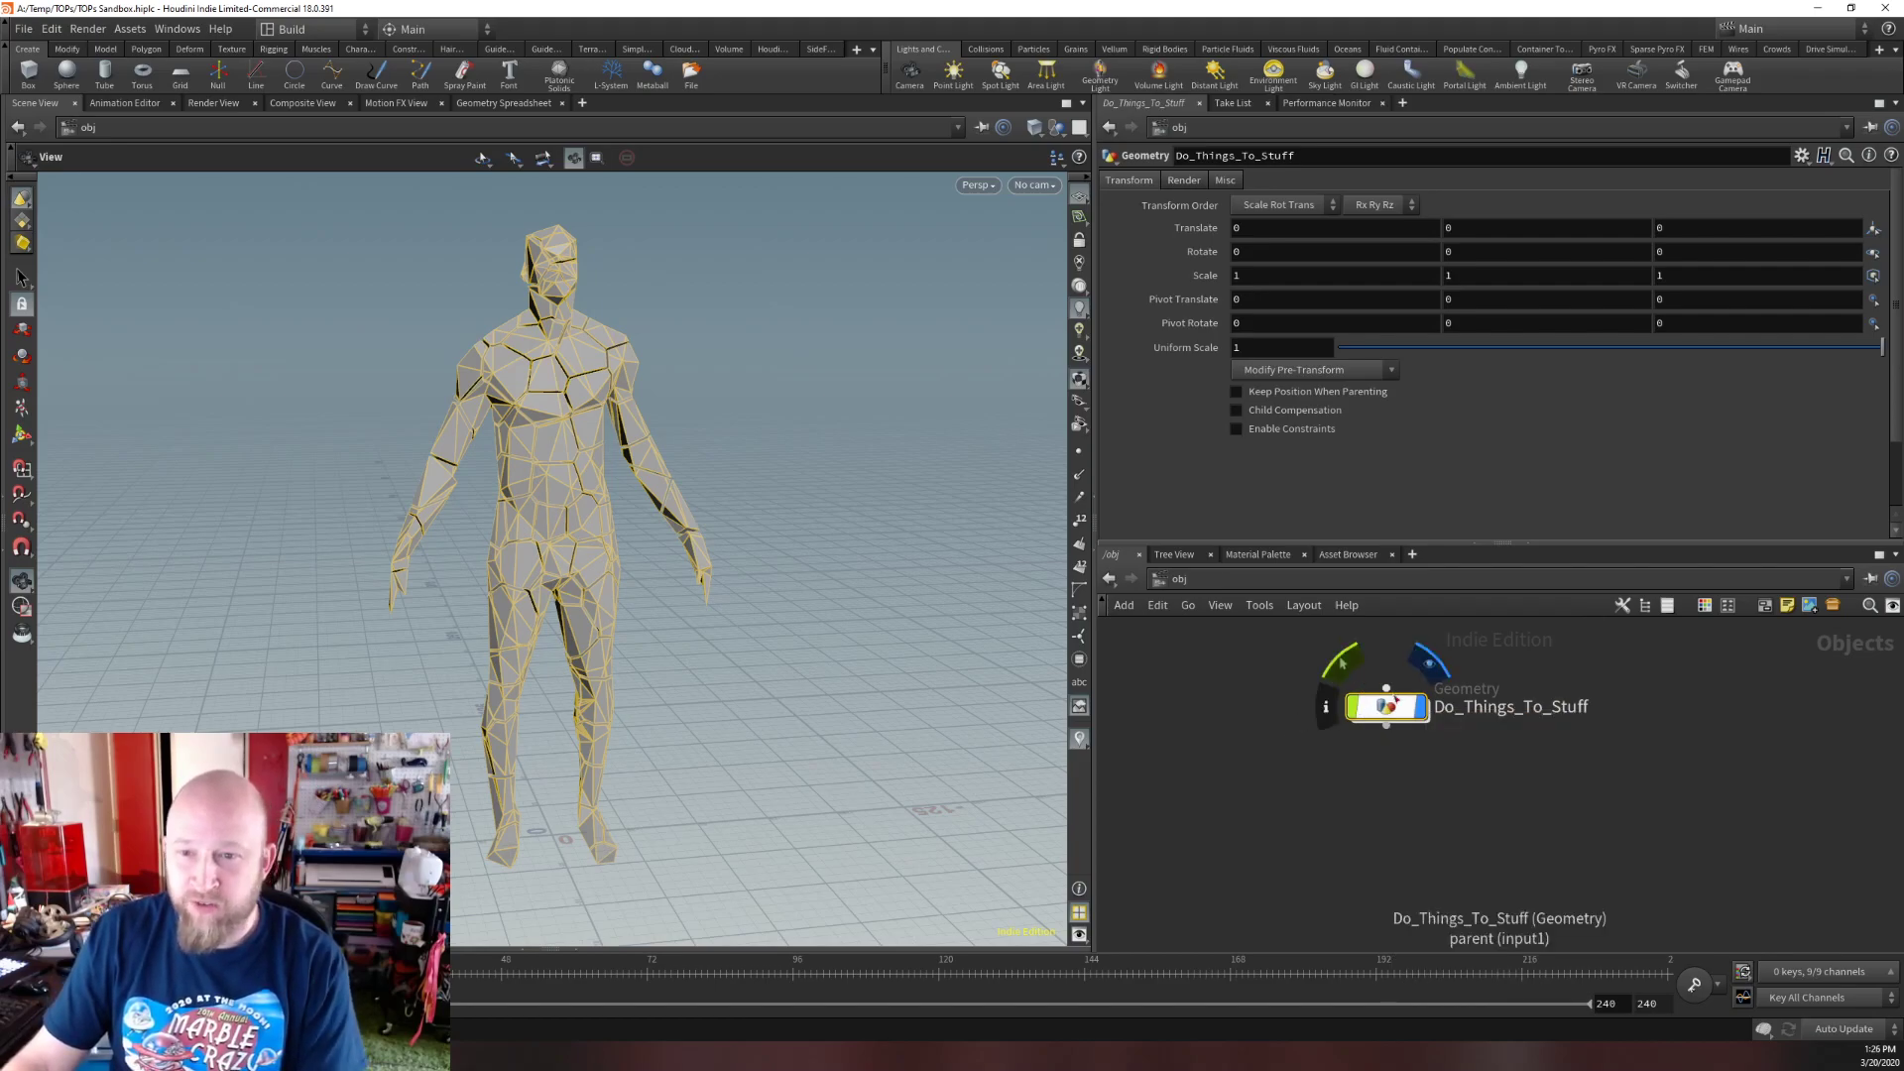
right_click(1389, 716)
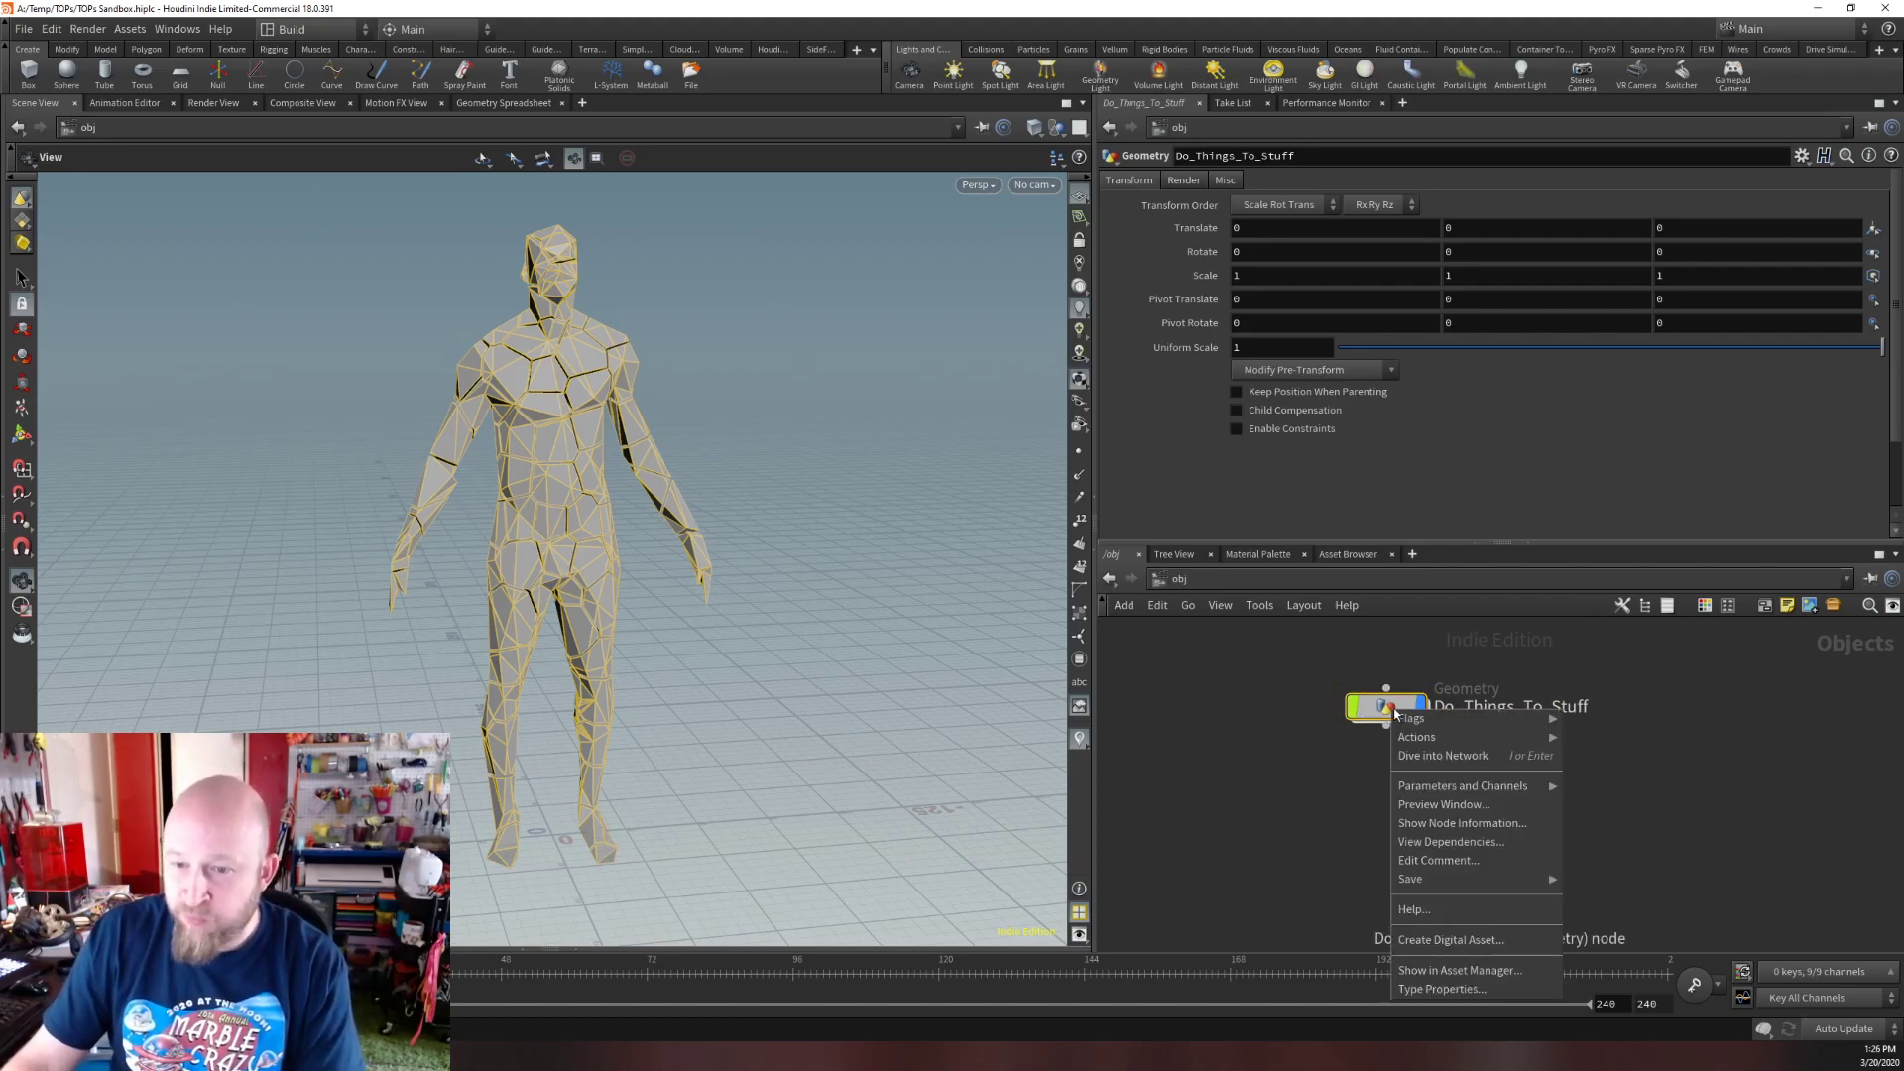
left_click(1447, 940)
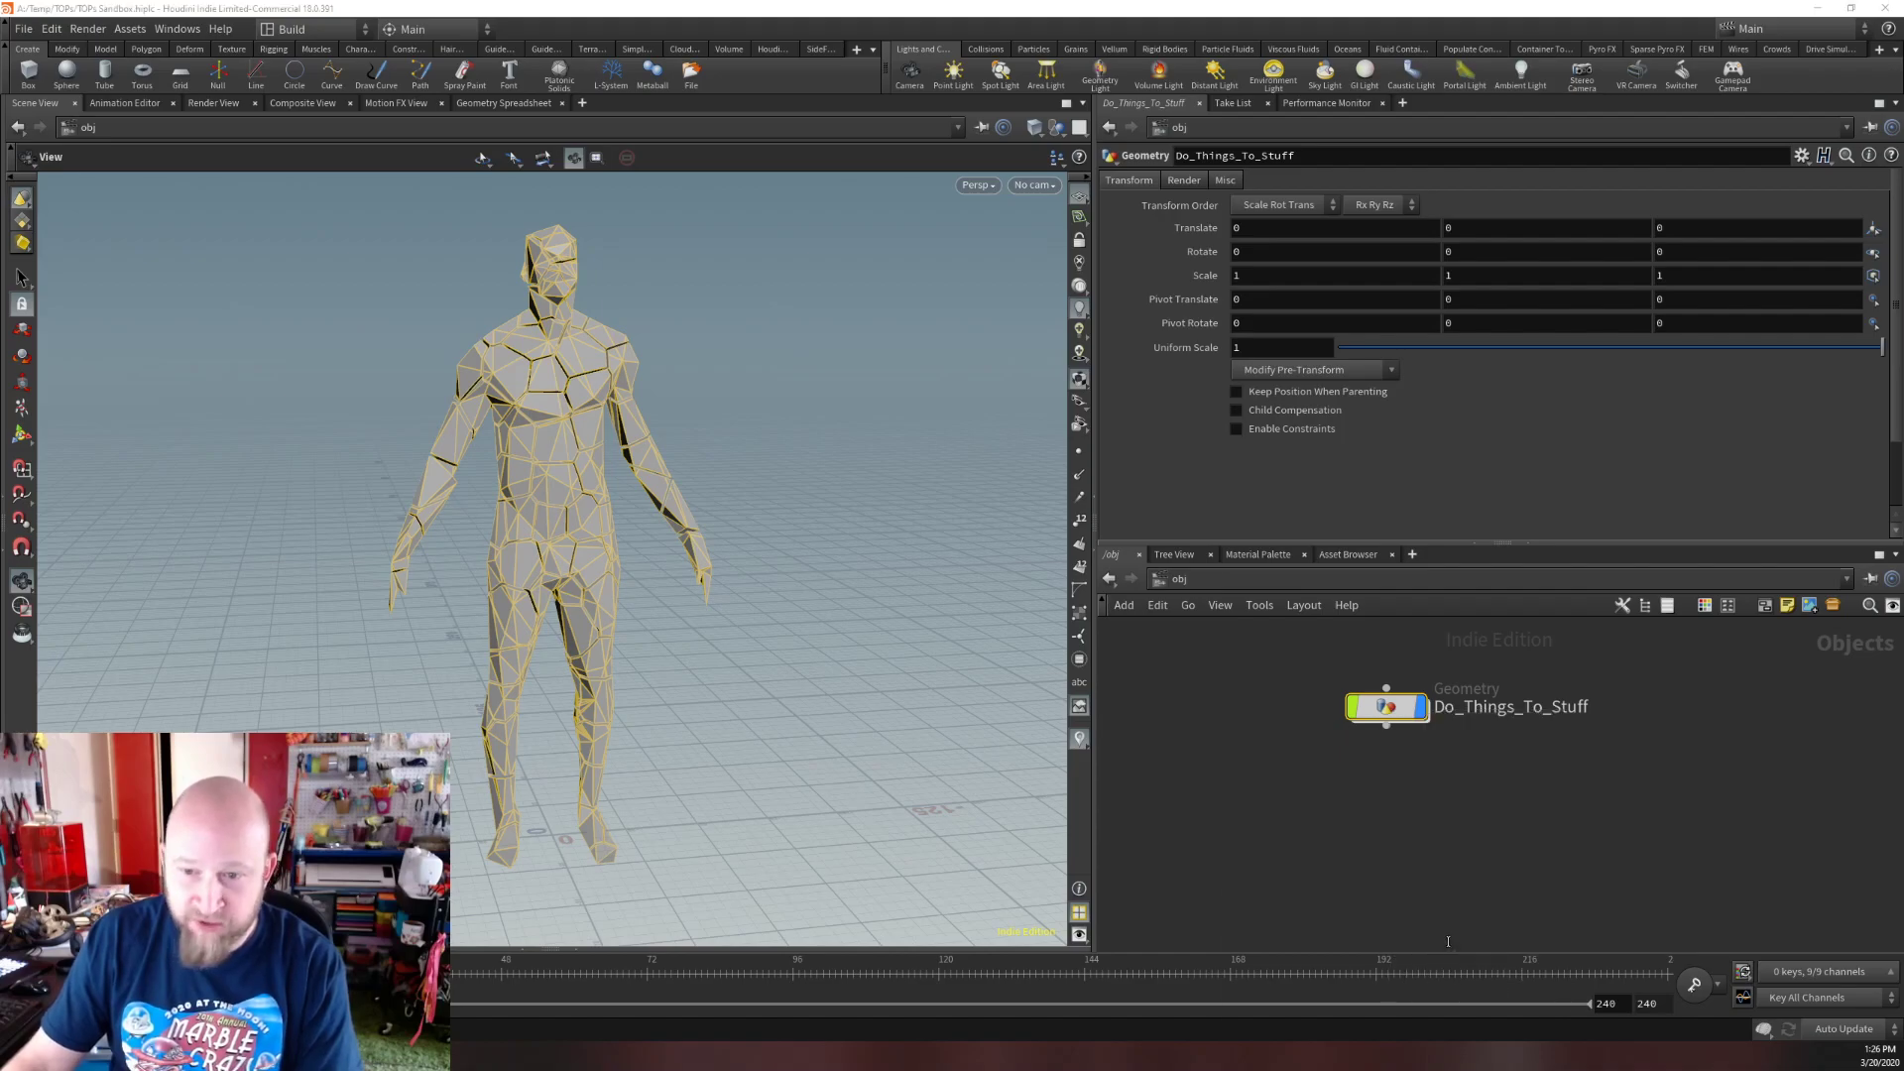
Save the asset library to A:/Temp/TOPs, accept, and choose No Changes on the warning.
left_click_drag(1417, 877, 1266, 651)
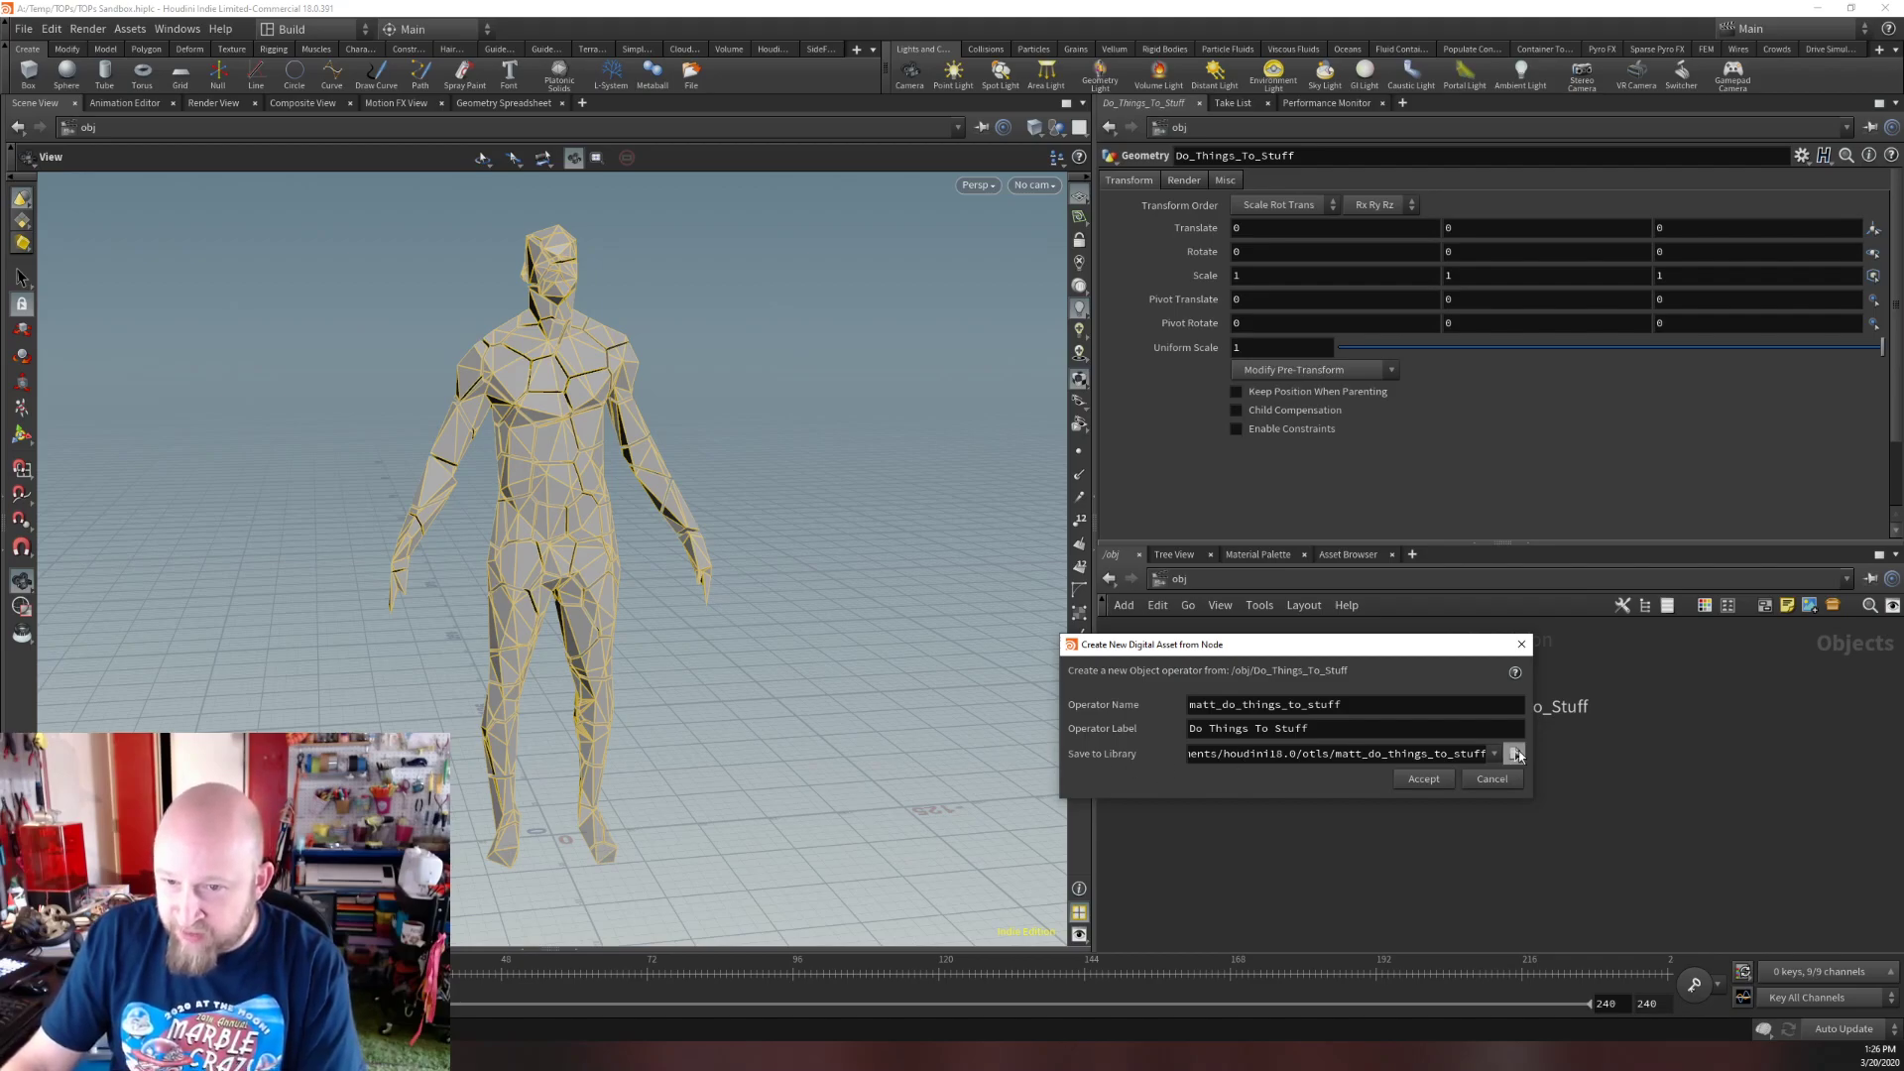
left_click(1516, 754)
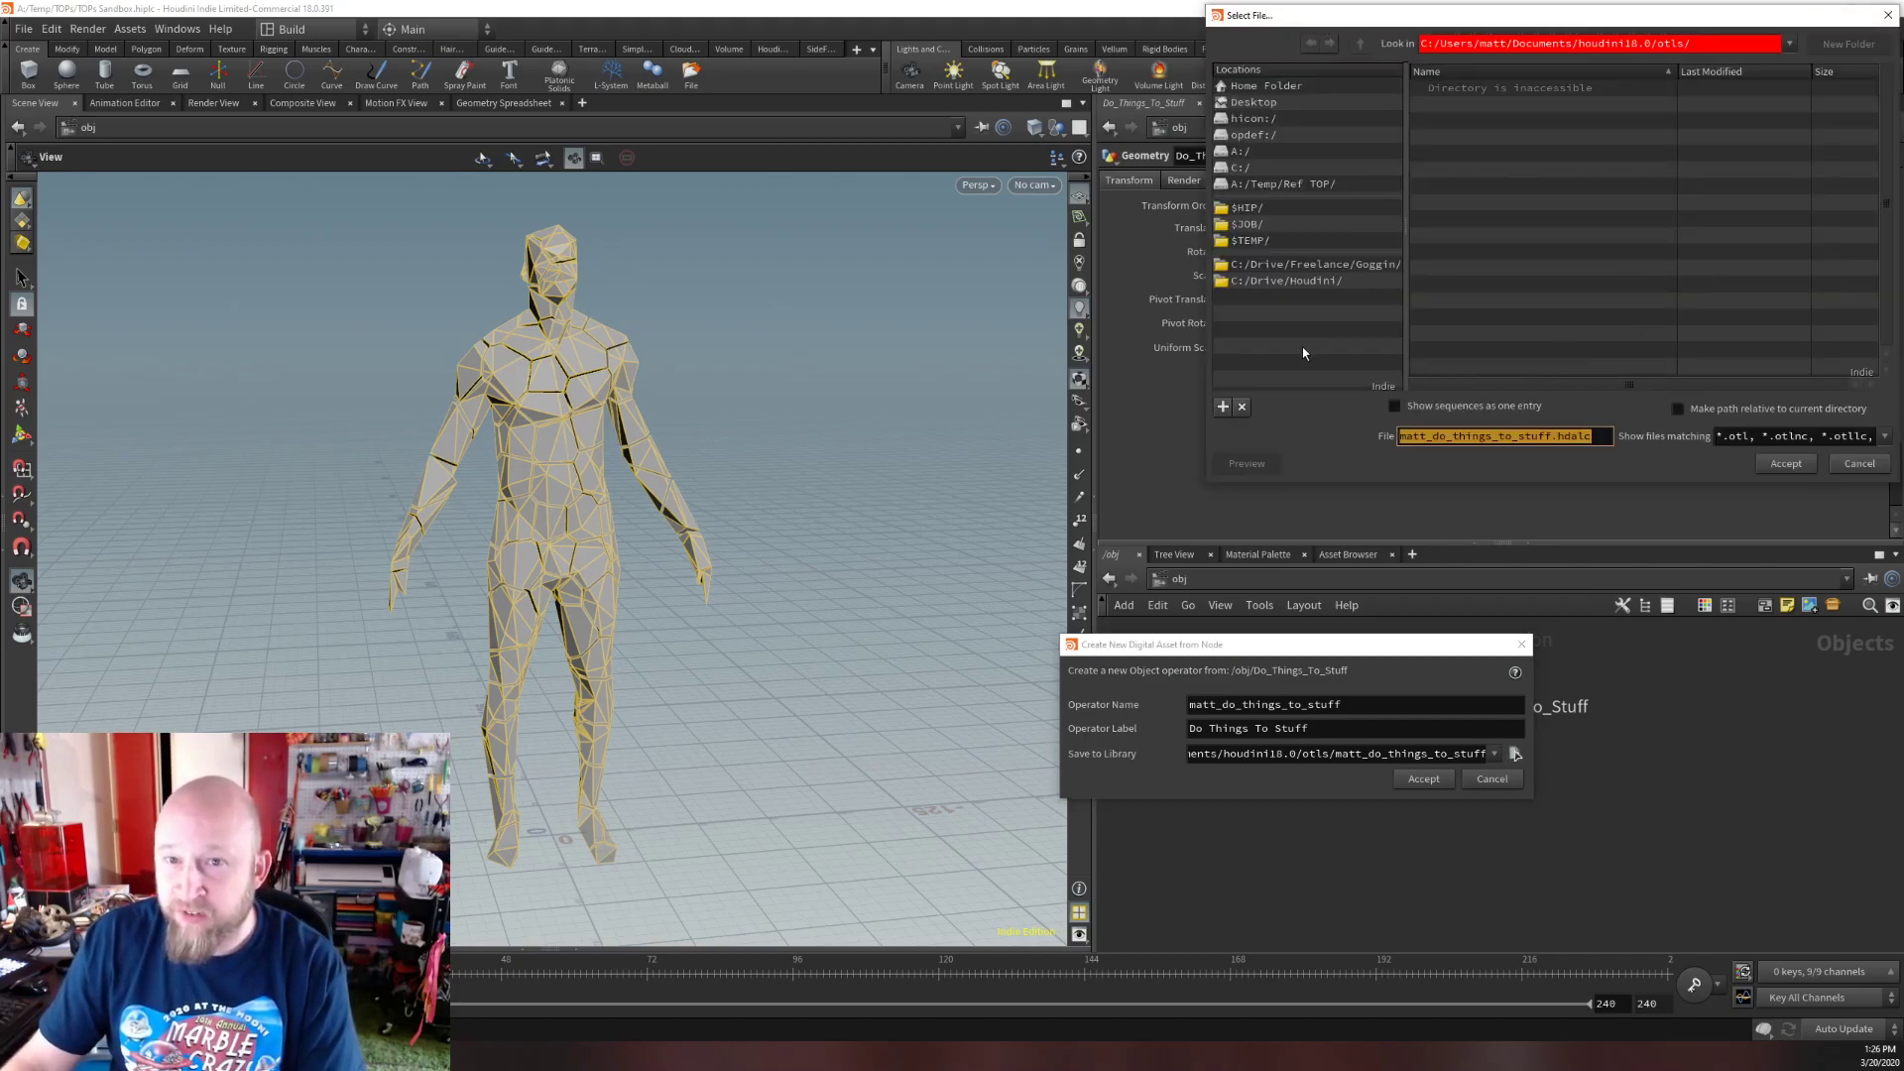
left_click(1239, 152)
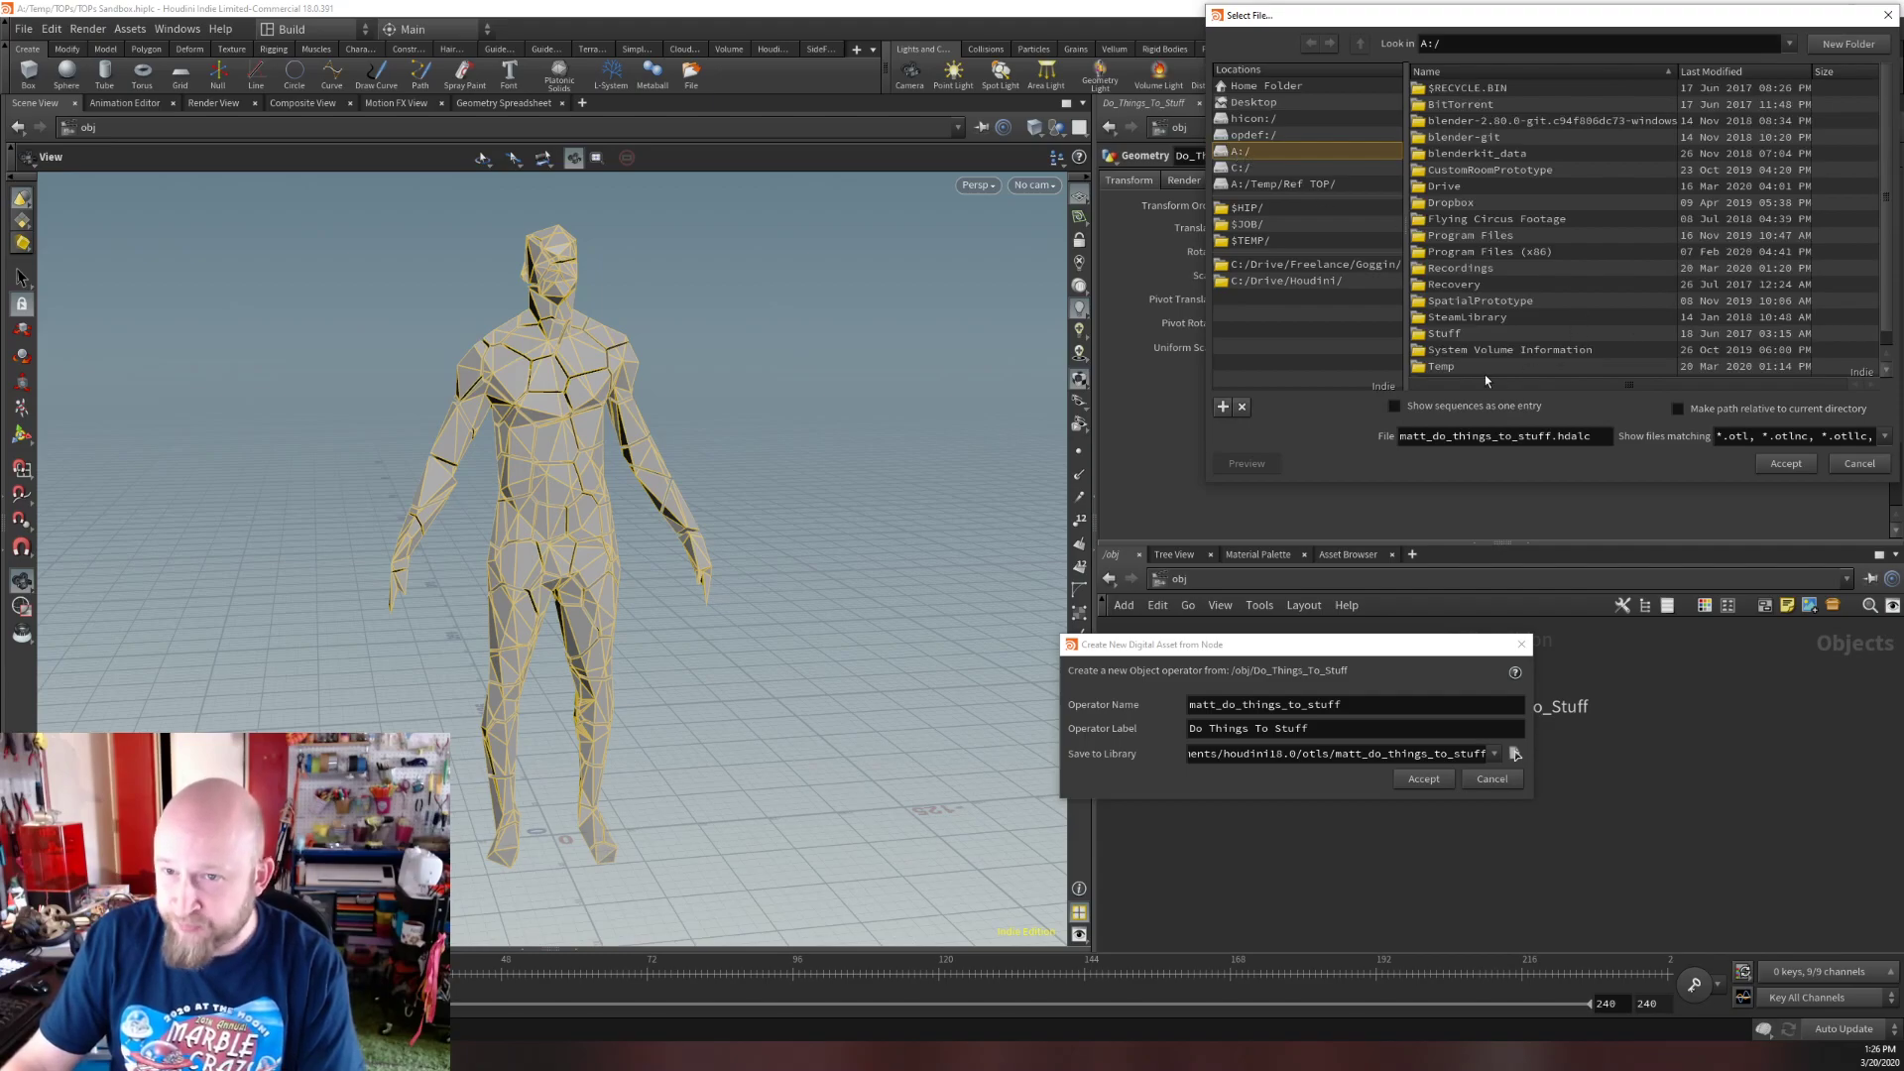
double_click(1478, 367)
double_click(1456, 219)
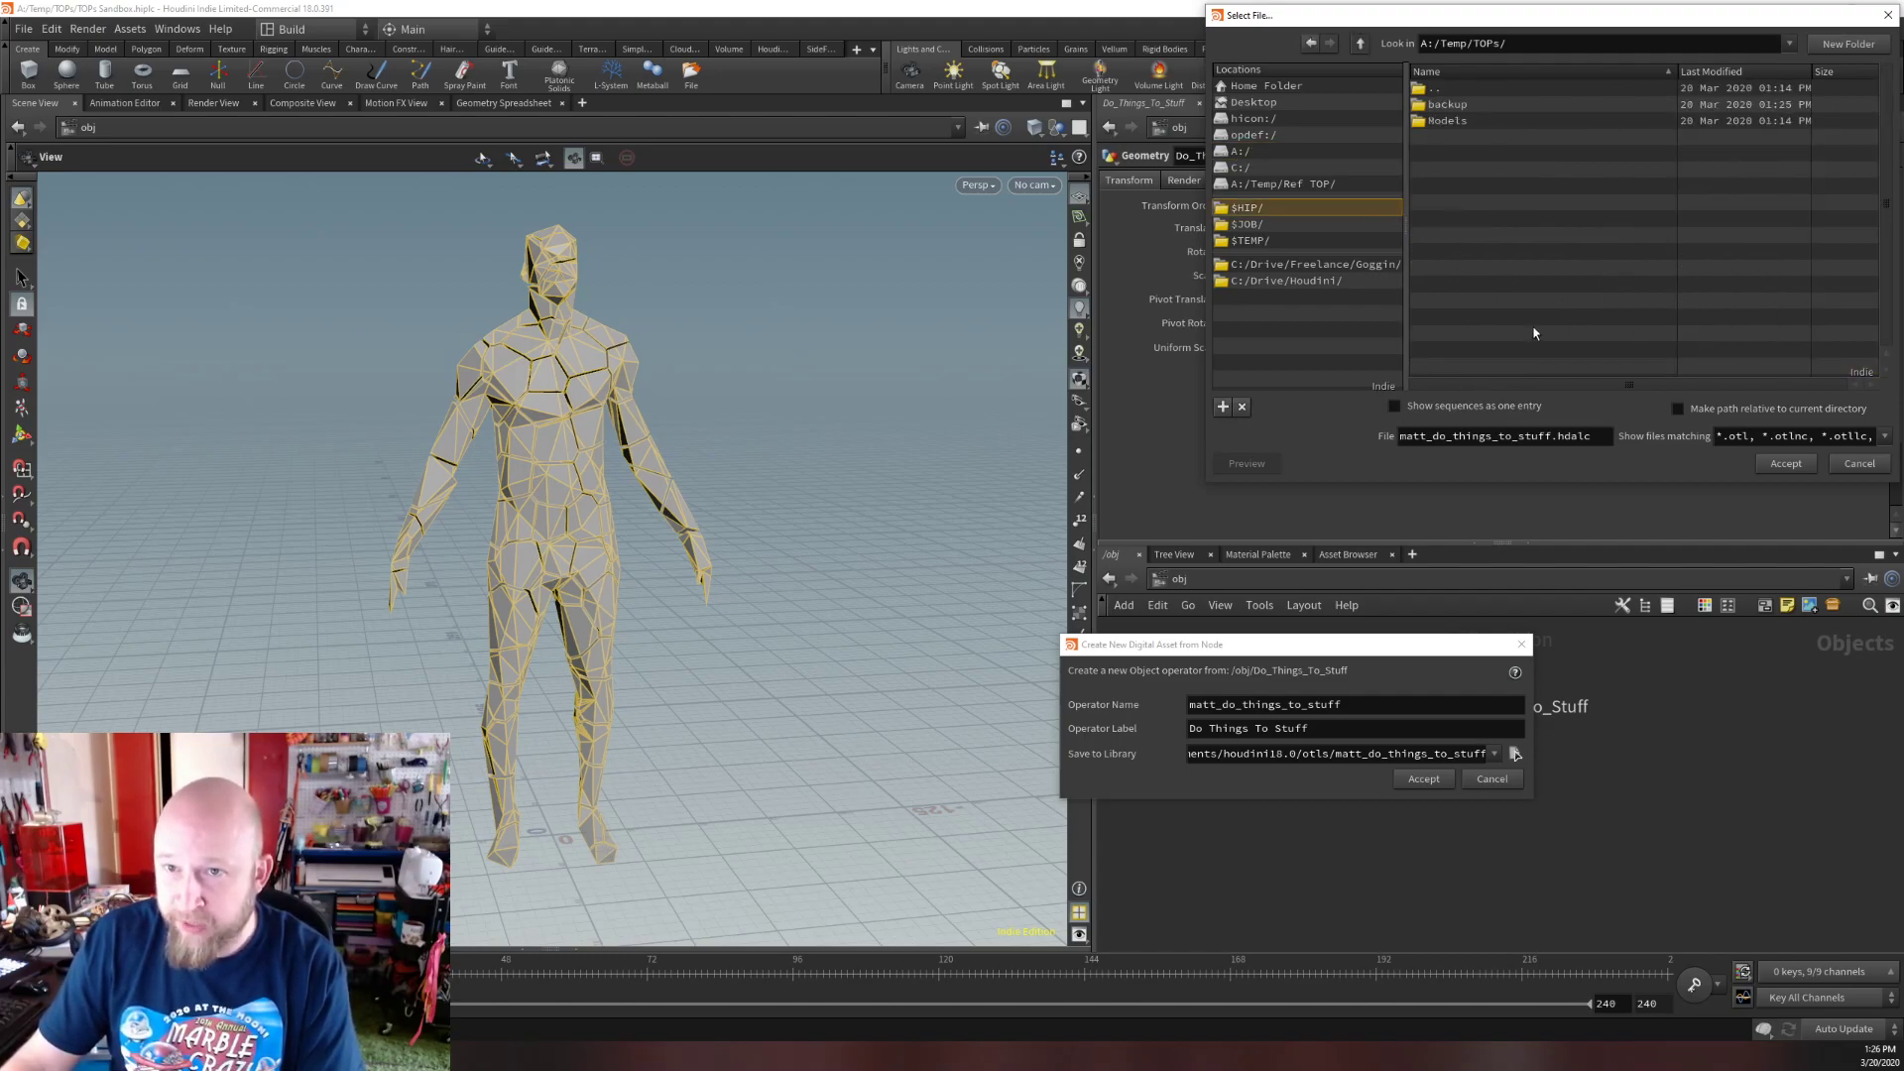
left_click(1785, 463)
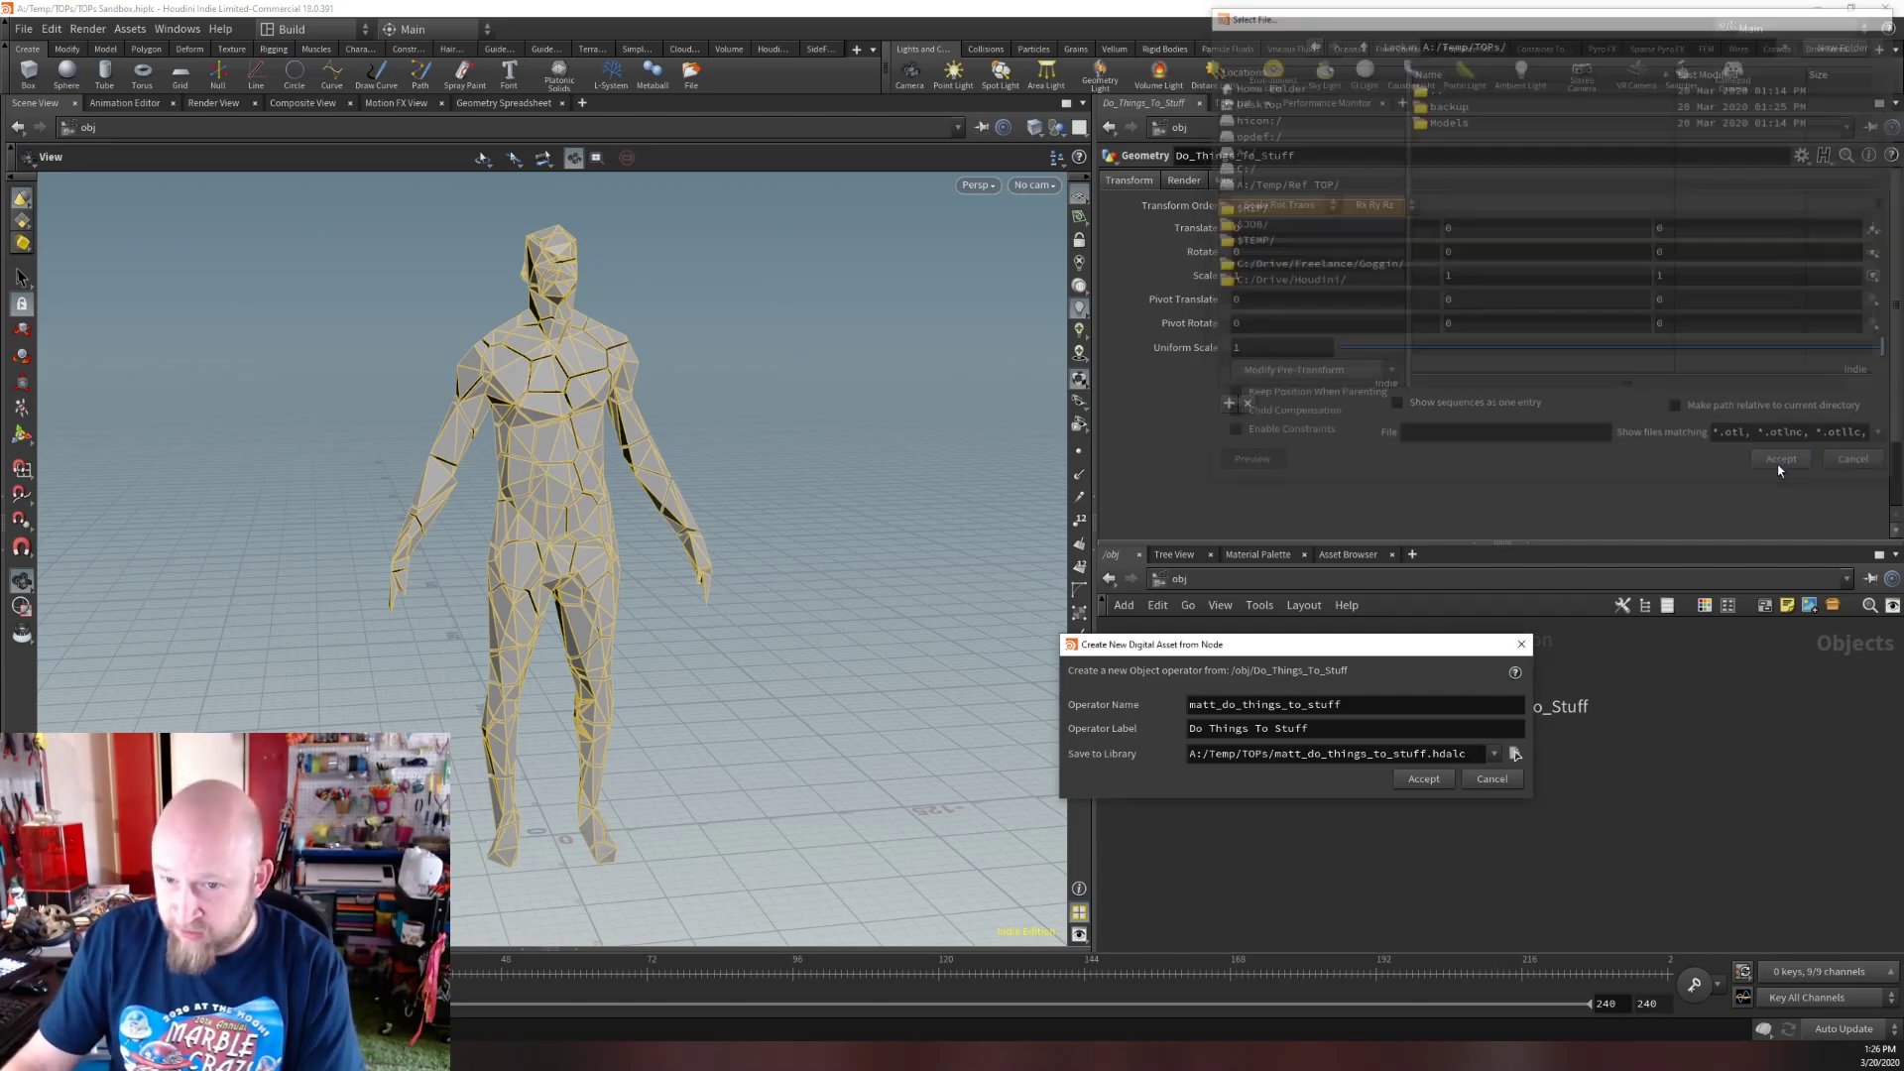
left_click(1419, 779)
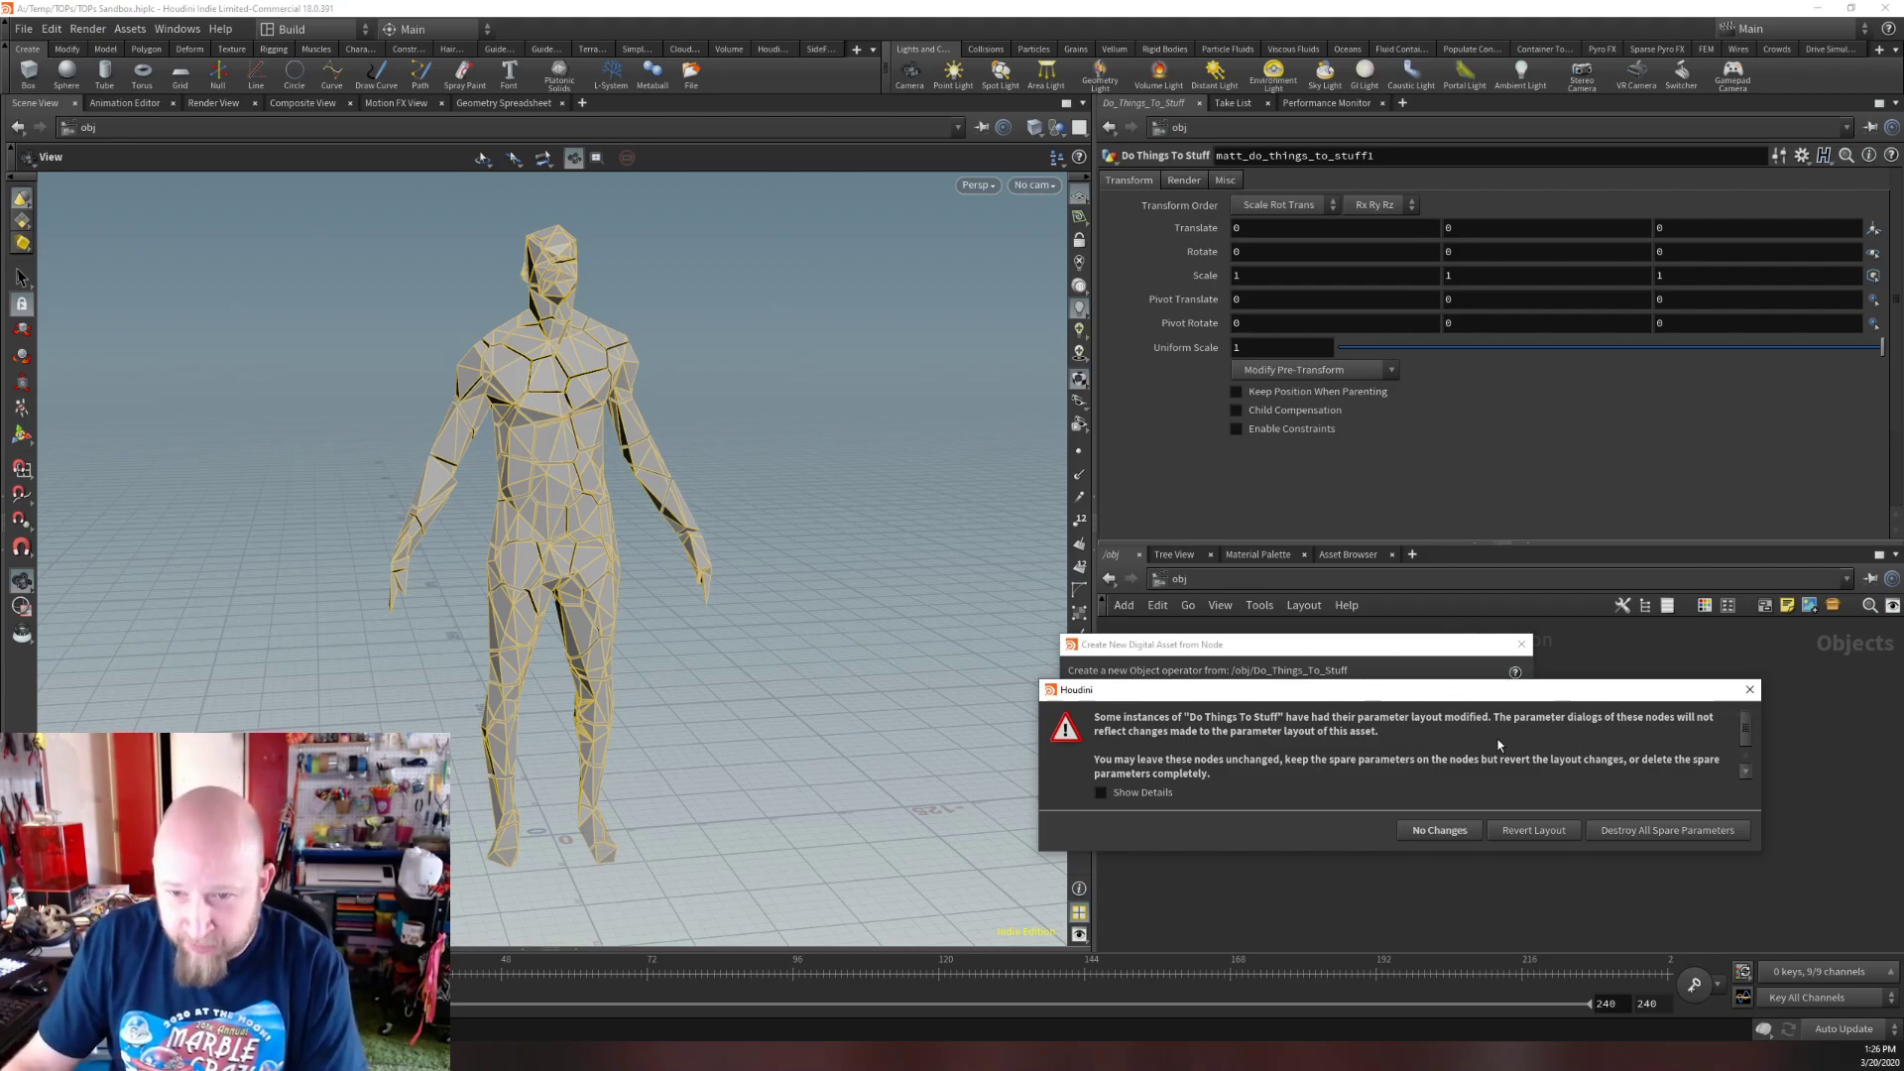
left_click(1639, 832)
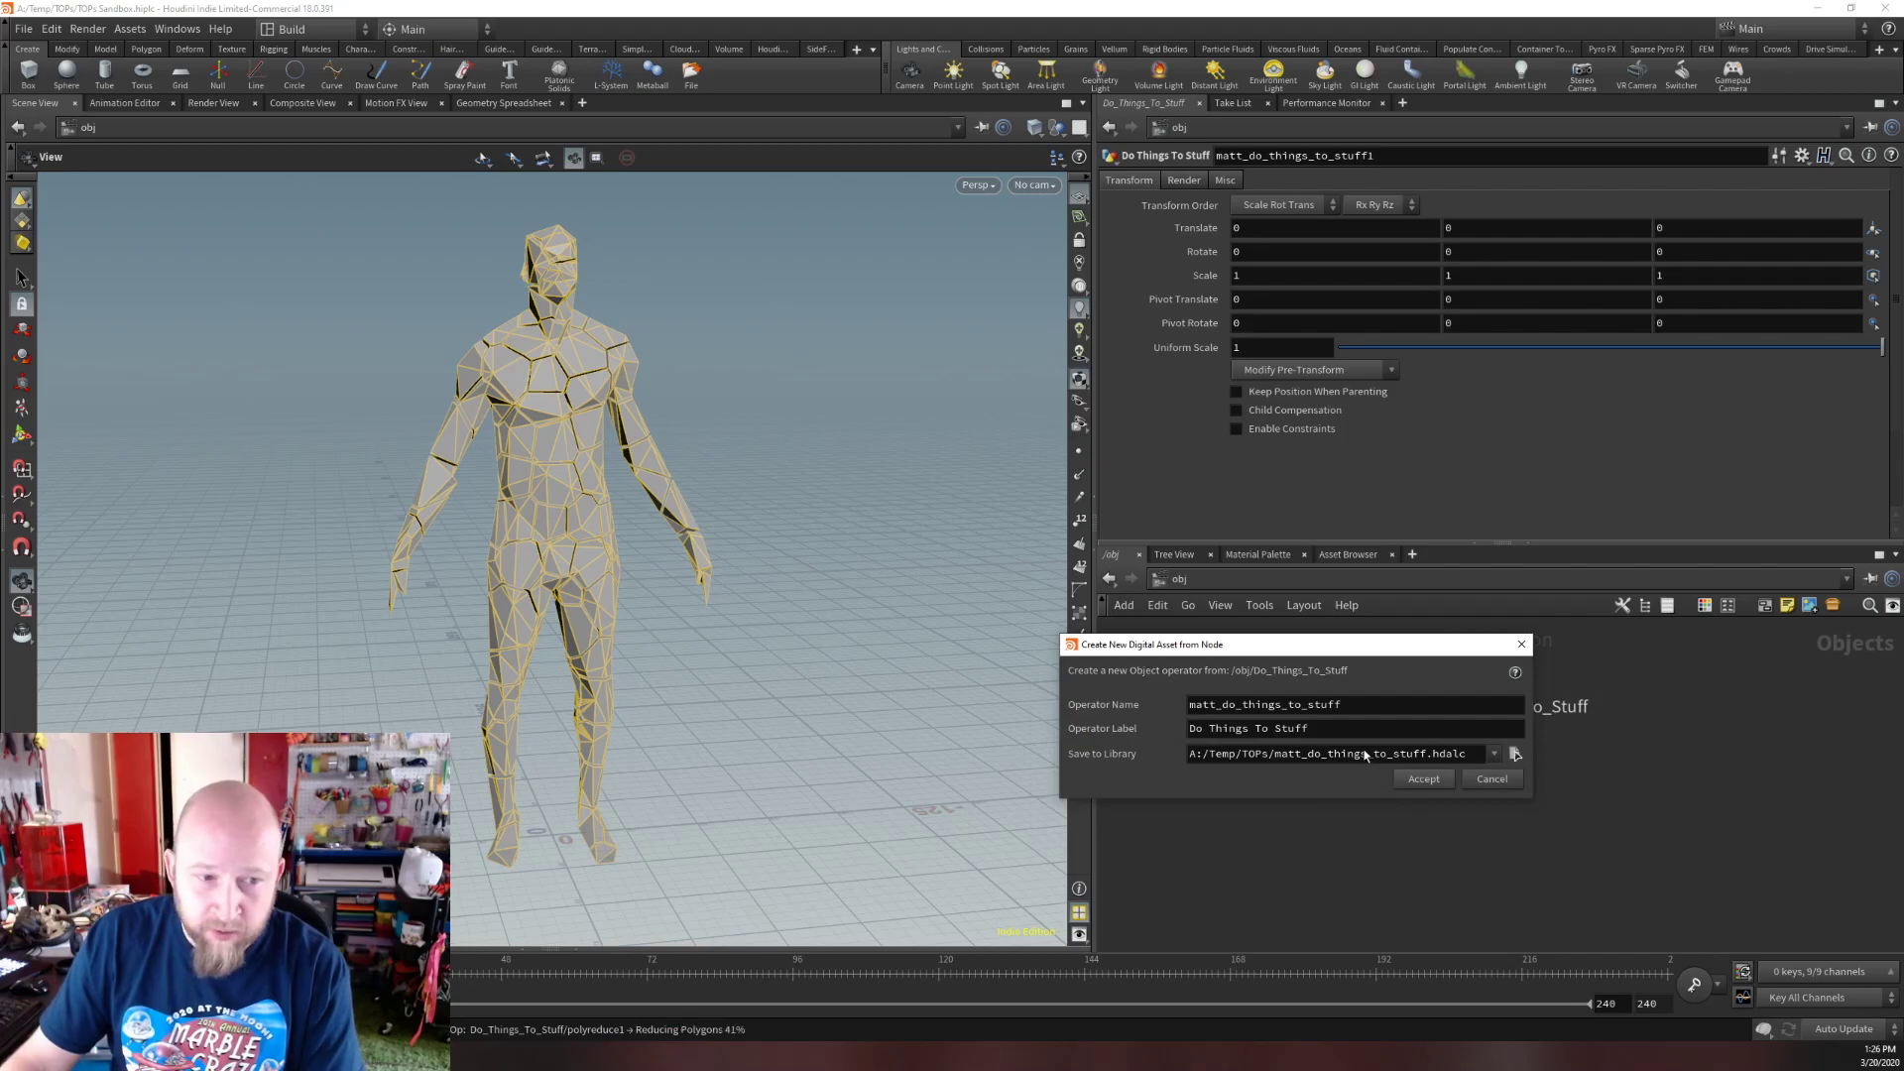
Hide the asset's Transform, Render, Misc and Renderable parameters and apply.
left_click(1409, 780)
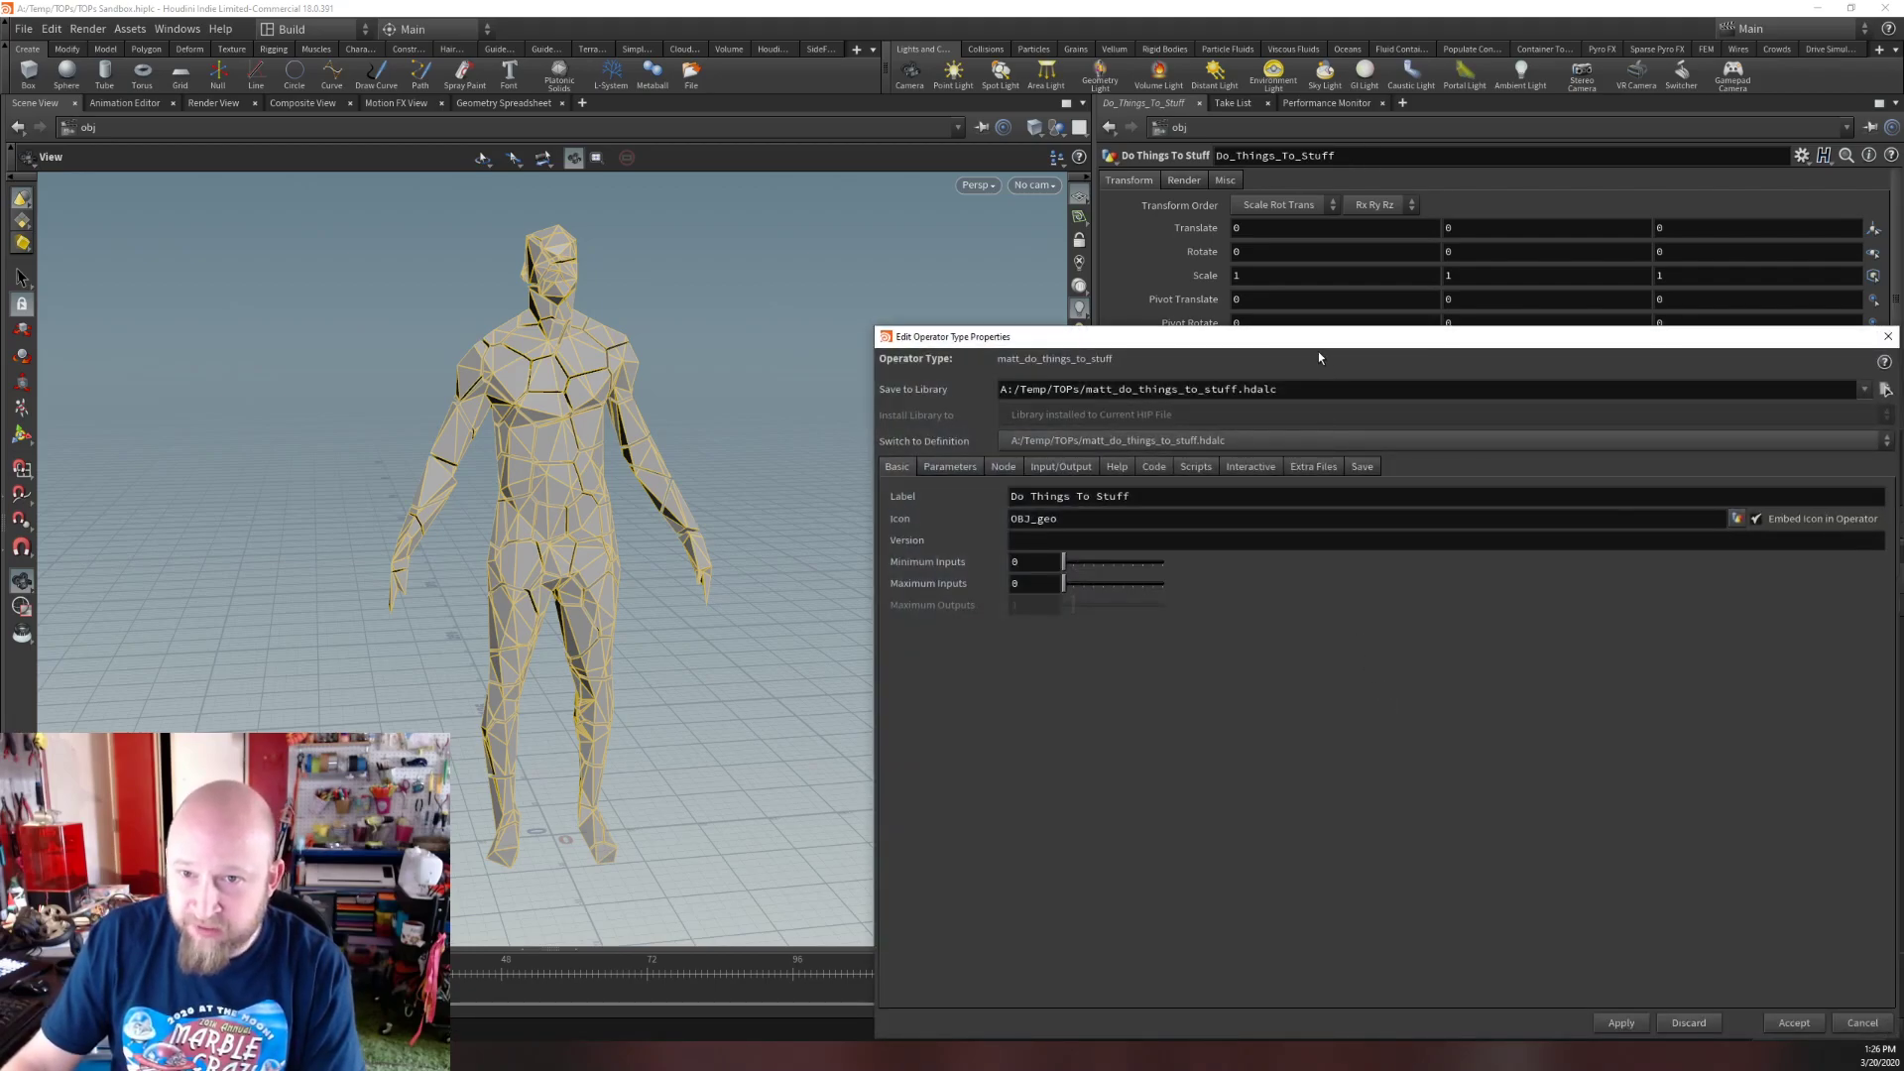
left_click_drag(1317, 351, 431, 236)
left_click(111, 346)
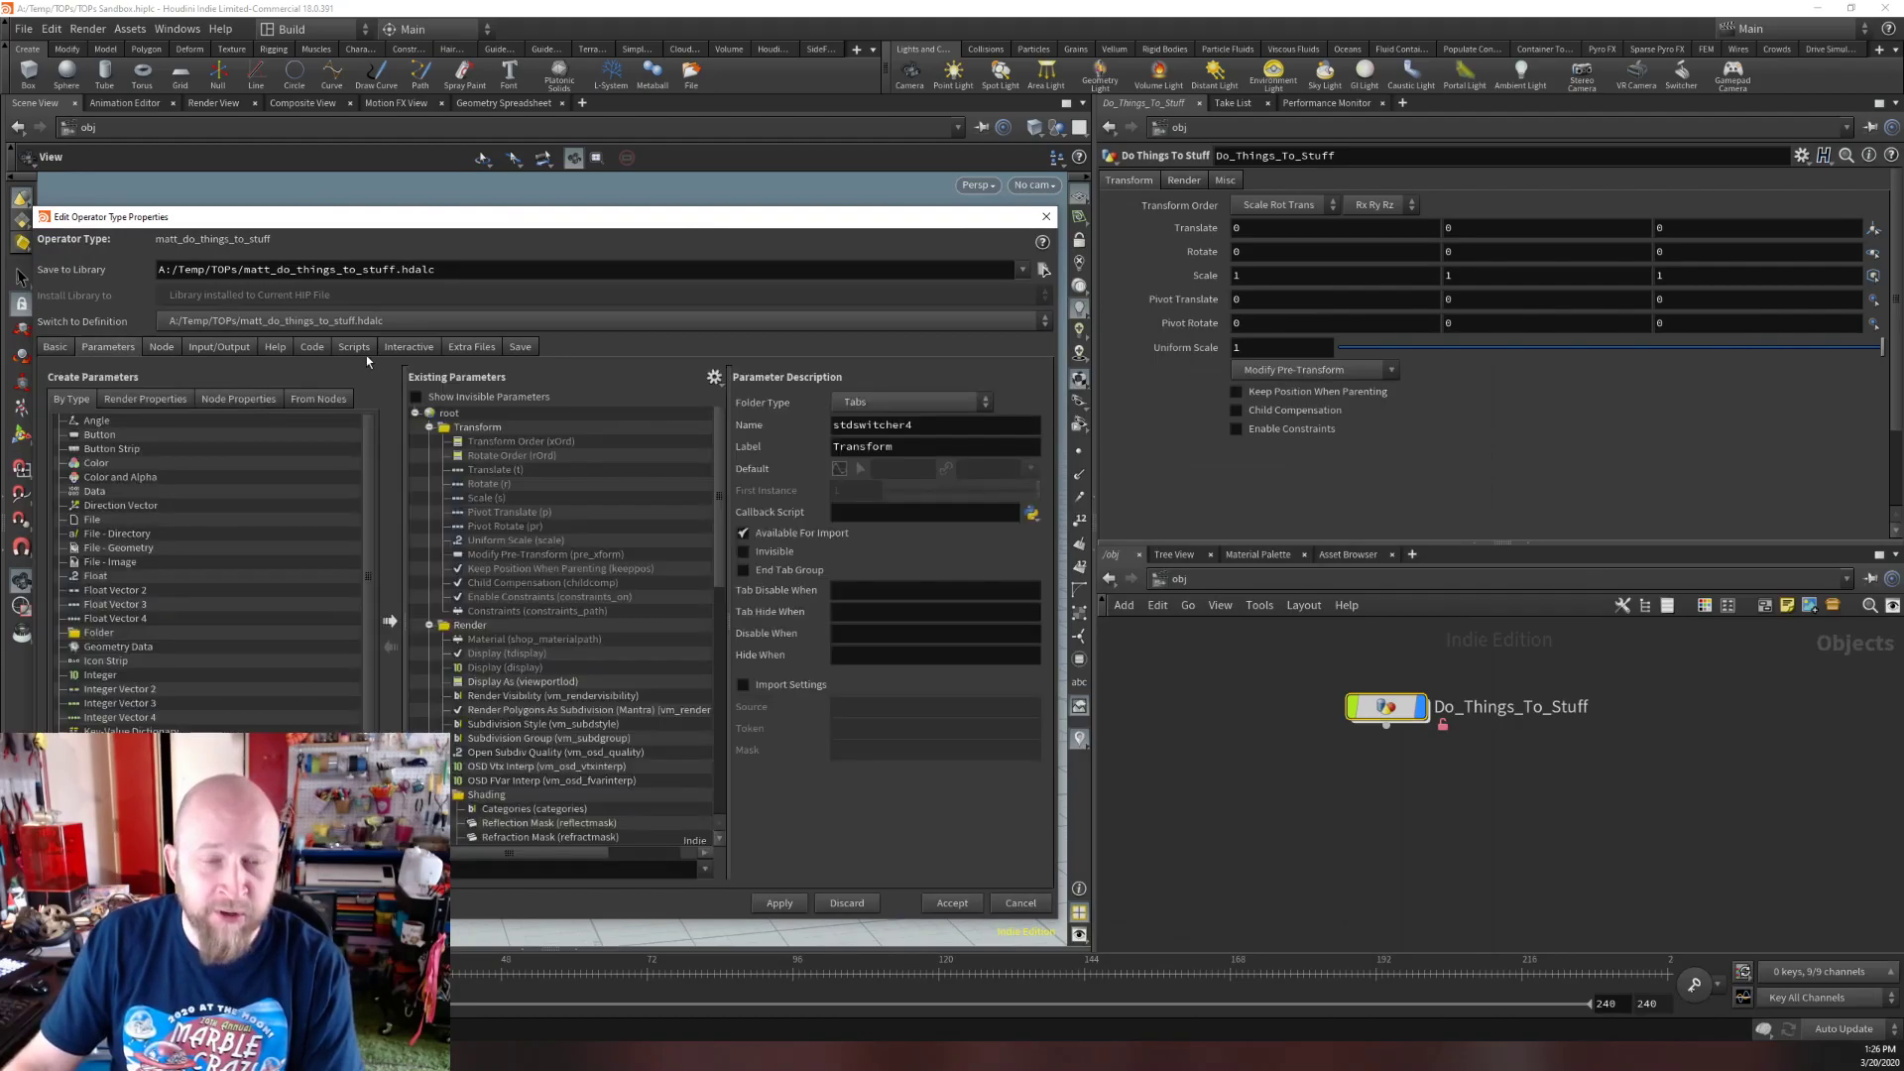
left_click(429, 426)
left_click(430, 441)
left_click(430, 440)
left_click(429, 456)
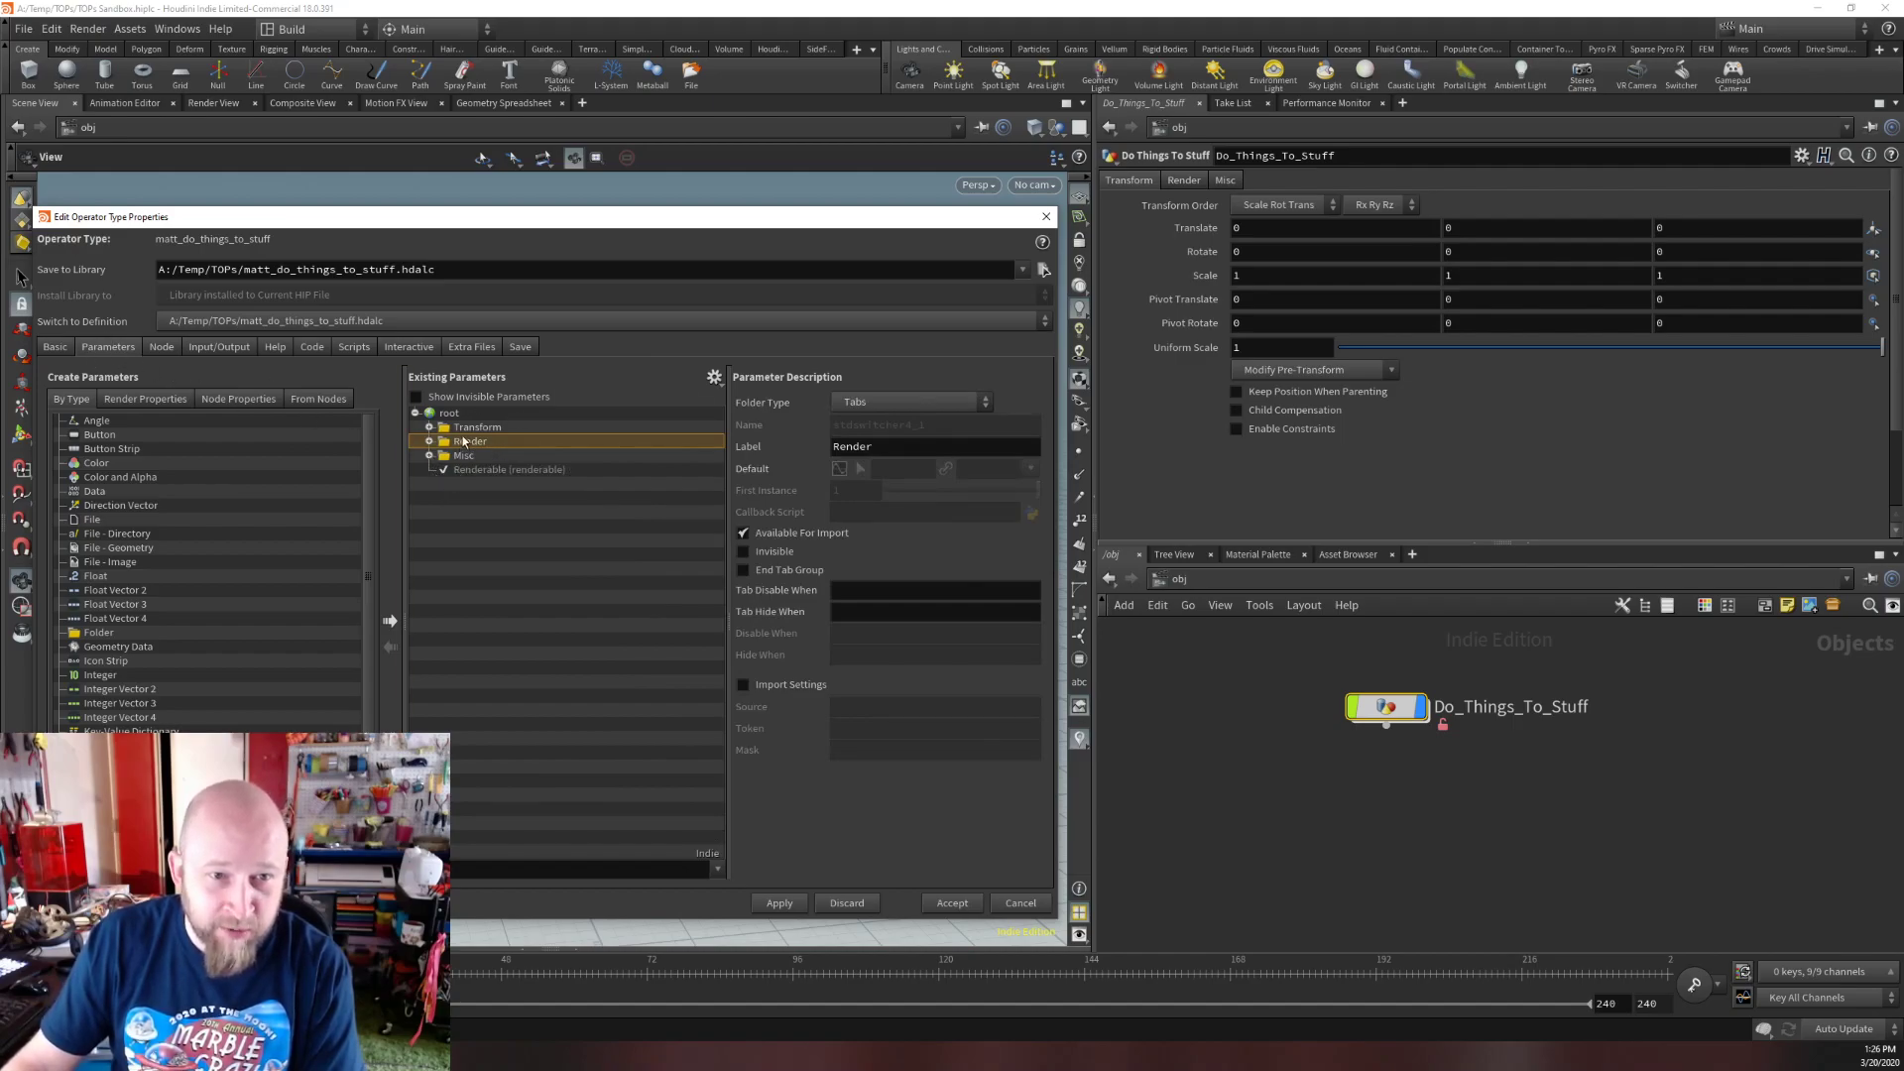
left_click_drag(466, 426, 470, 473)
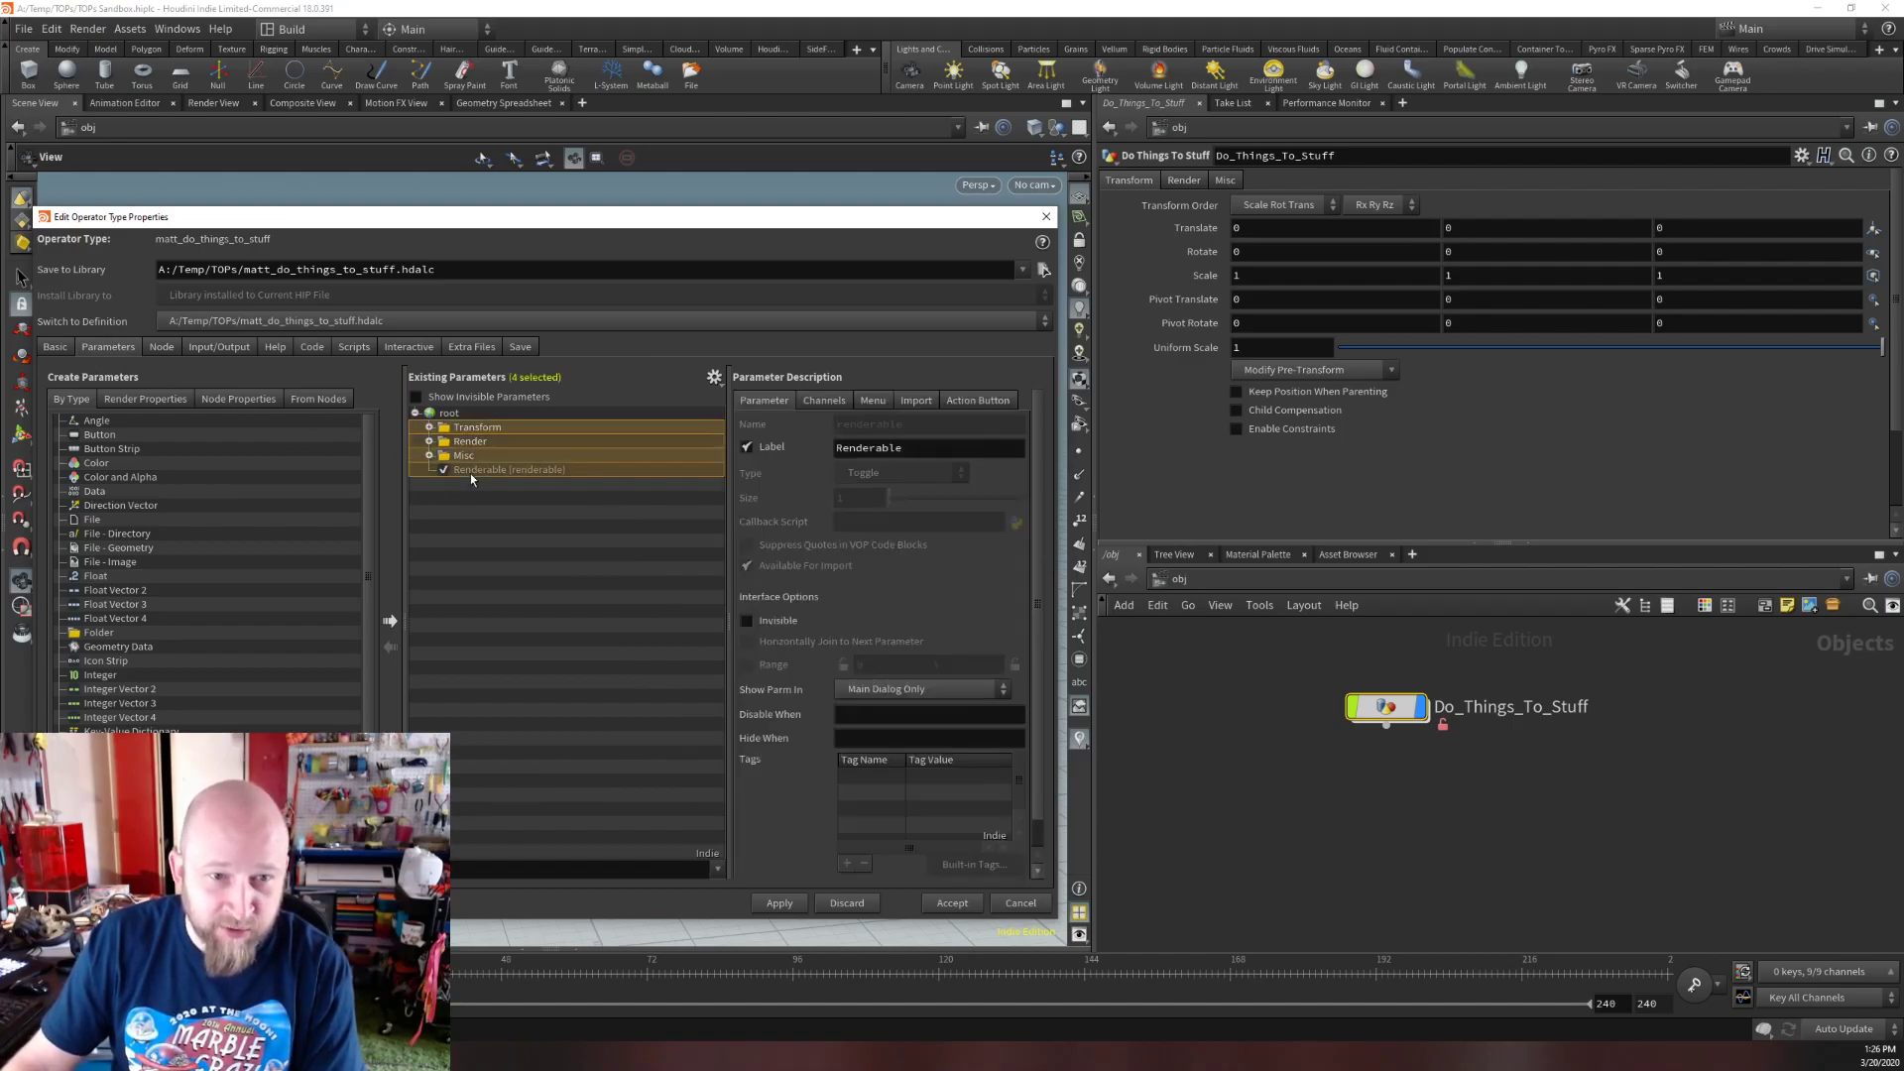
left_click(760, 621)
left_click(780, 903)
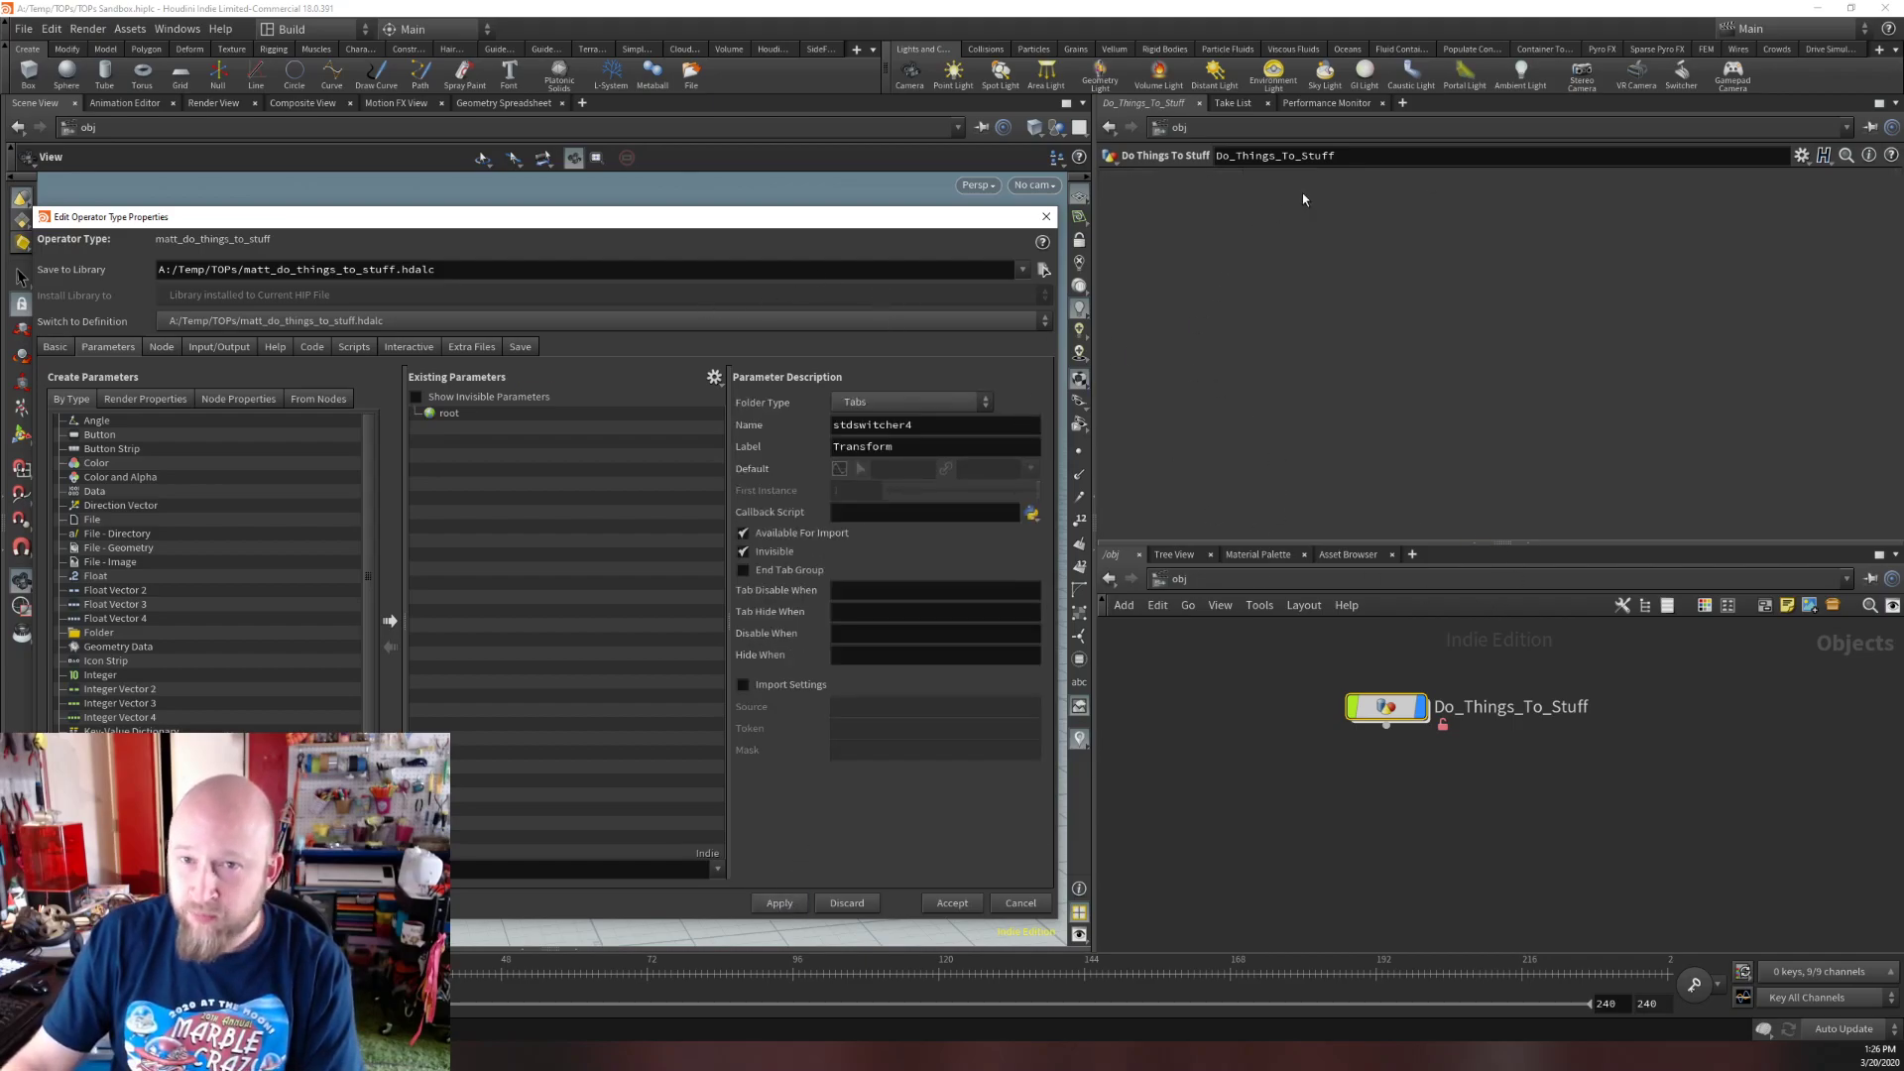
Inside the asset, export file1's Geometry File parameter to the type properties.
mouse_move(1380, 710)
left_mouse_down()
mouse_move(1419, 697)
mouse_move(1388, 732)
left_mouse_up()
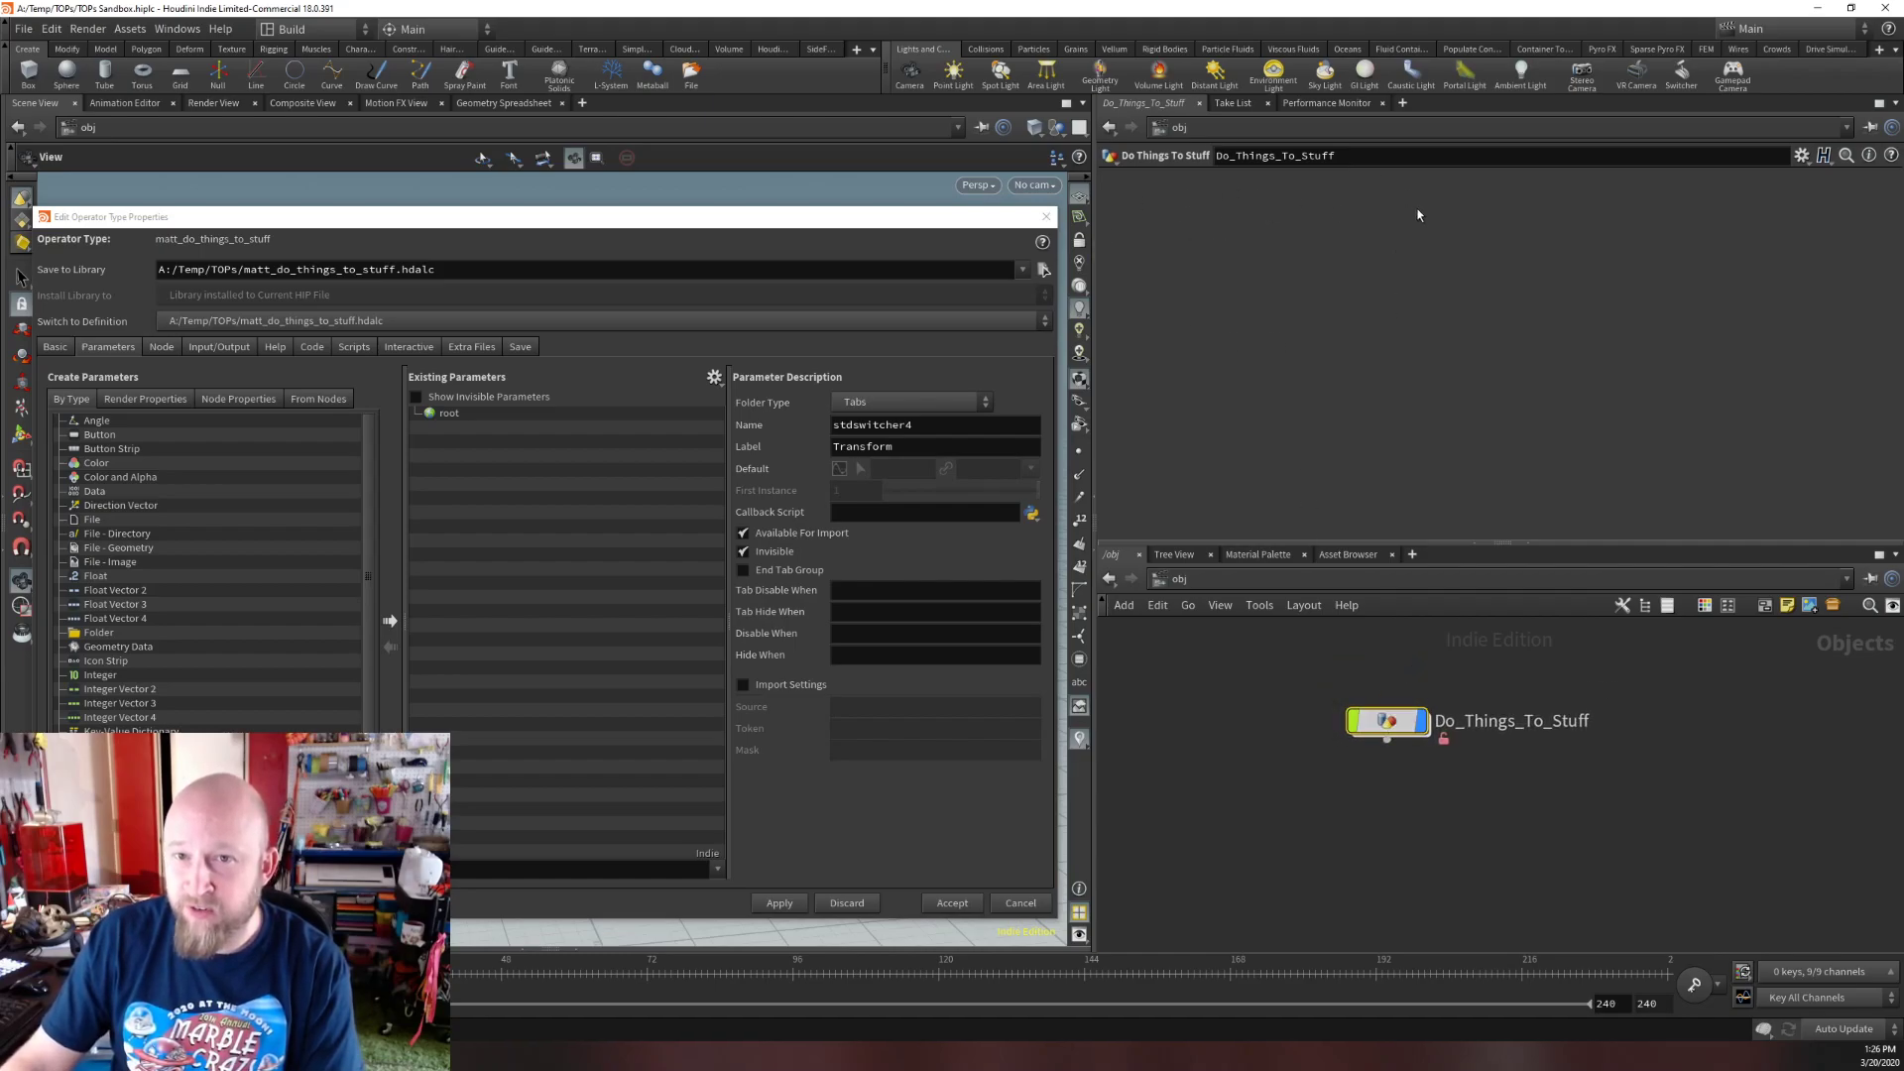
double_click(1394, 724)
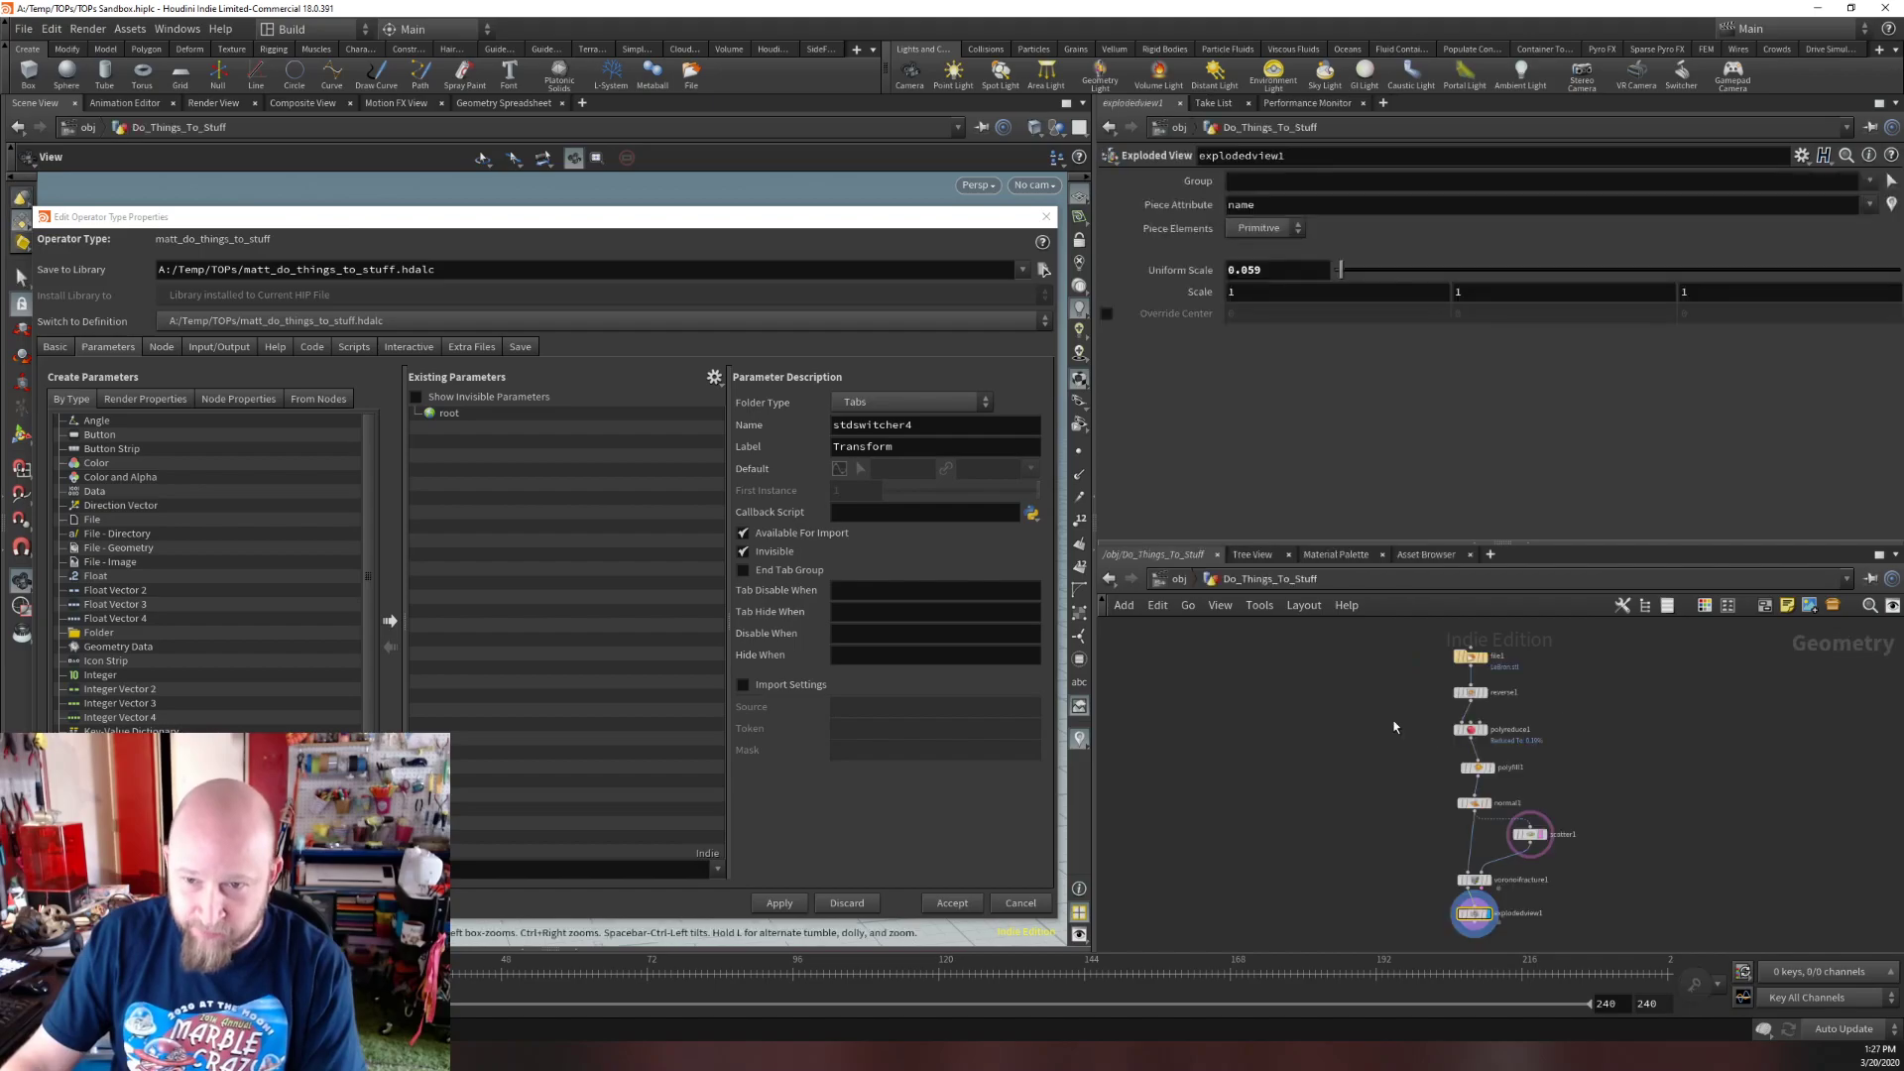
left_click(1472, 657)
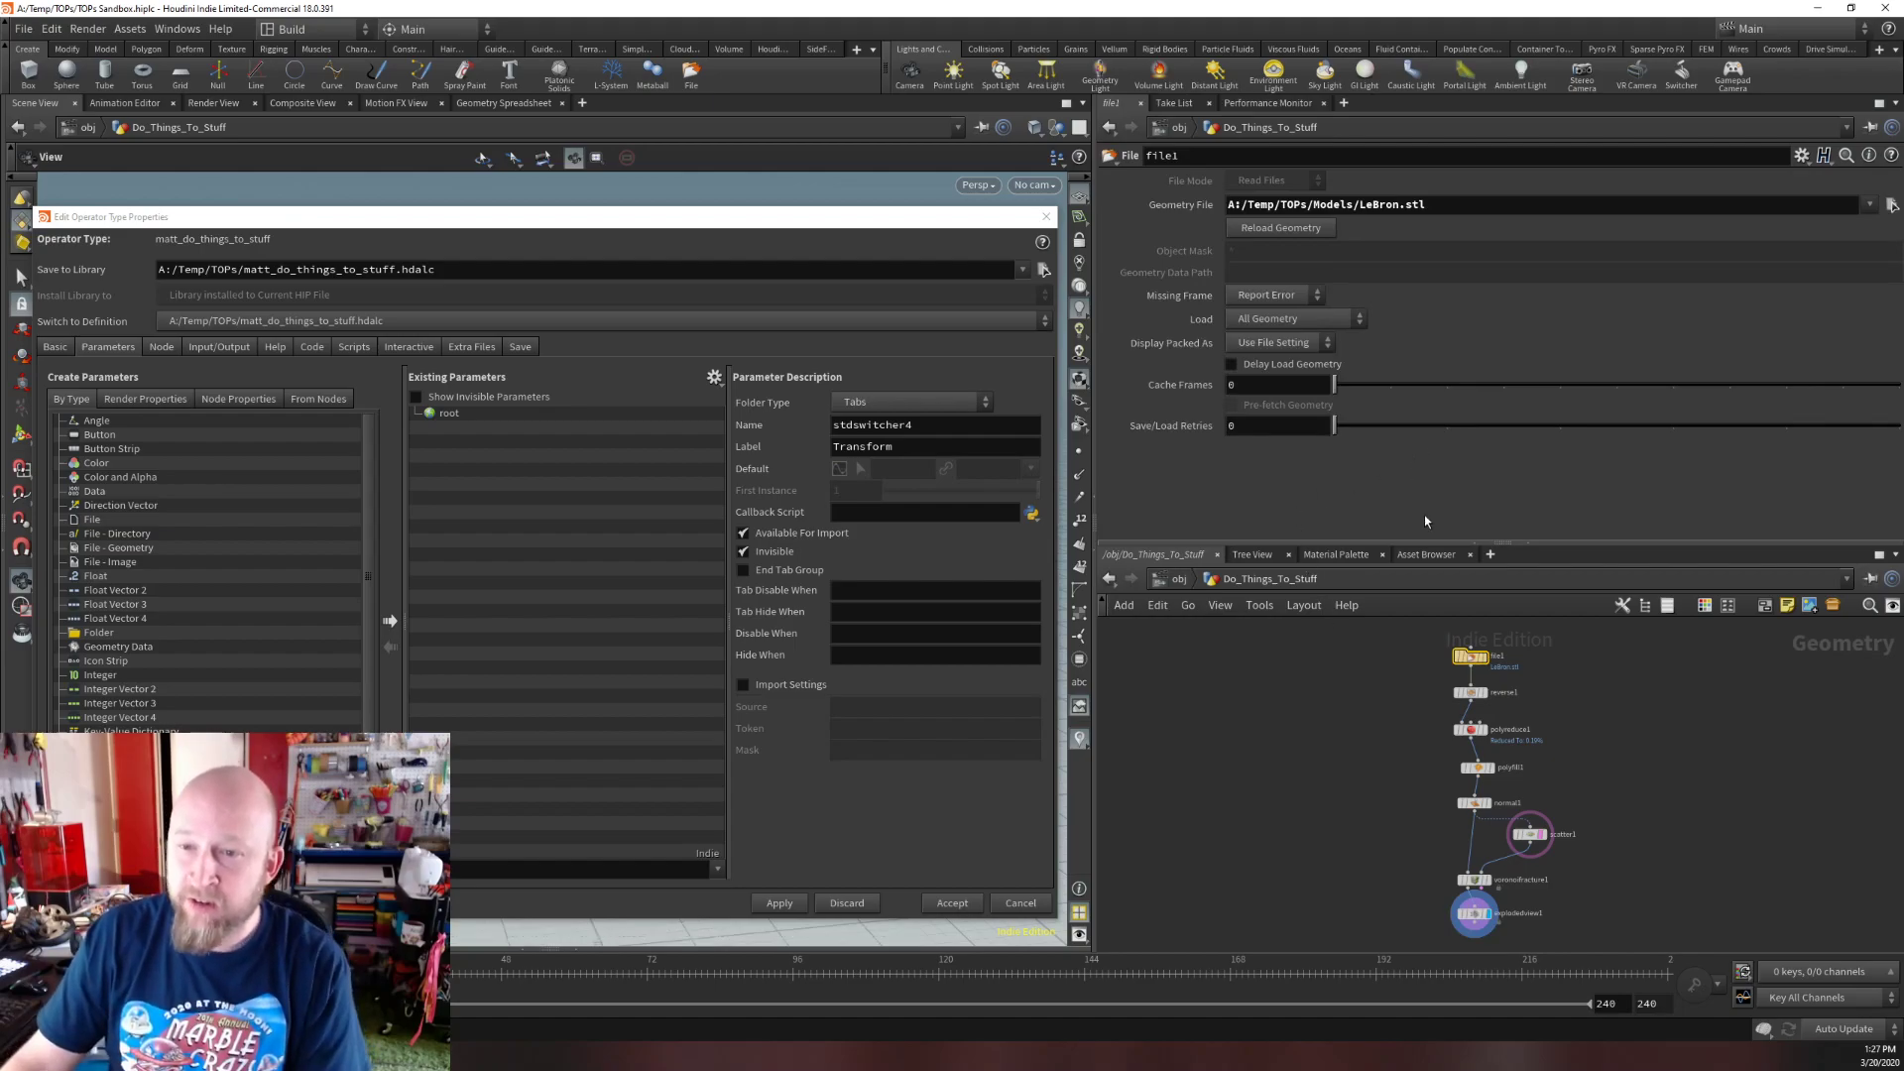
mouse_move(1476, 658)
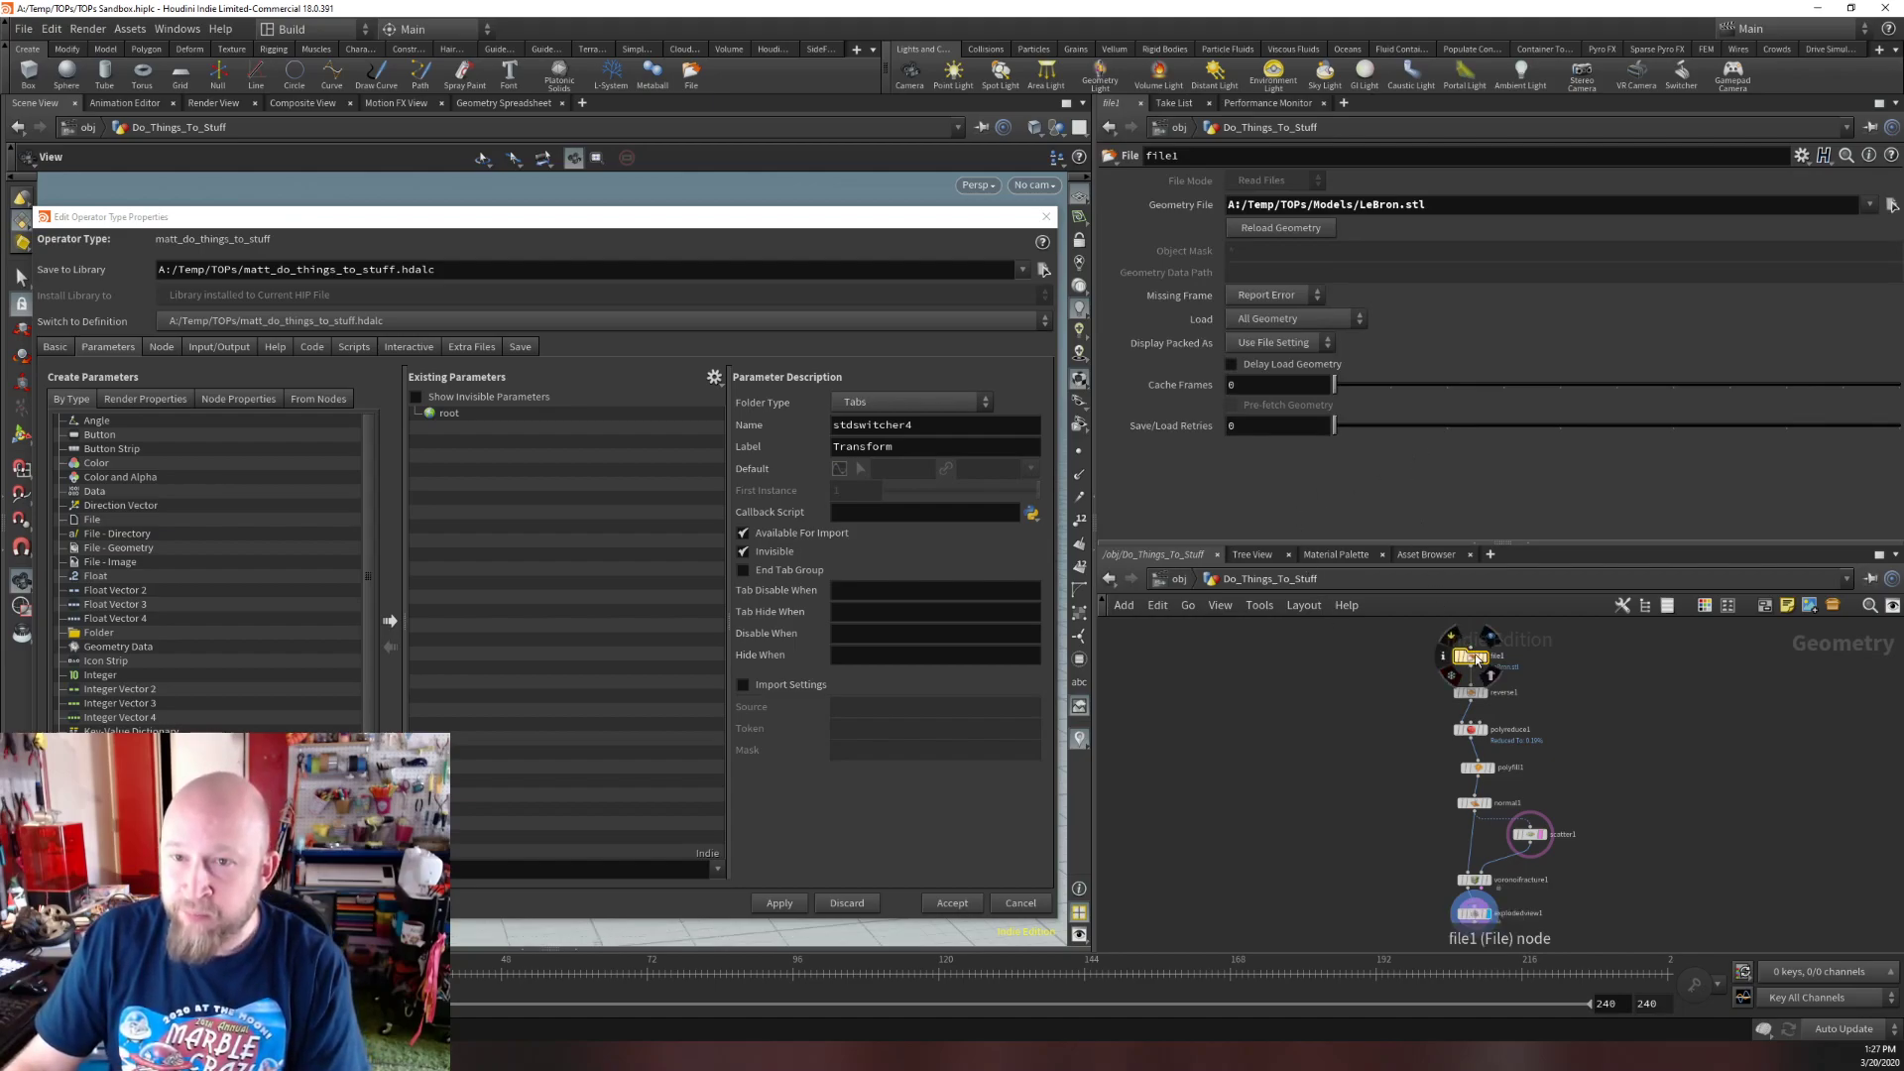
right_click(1421, 204)
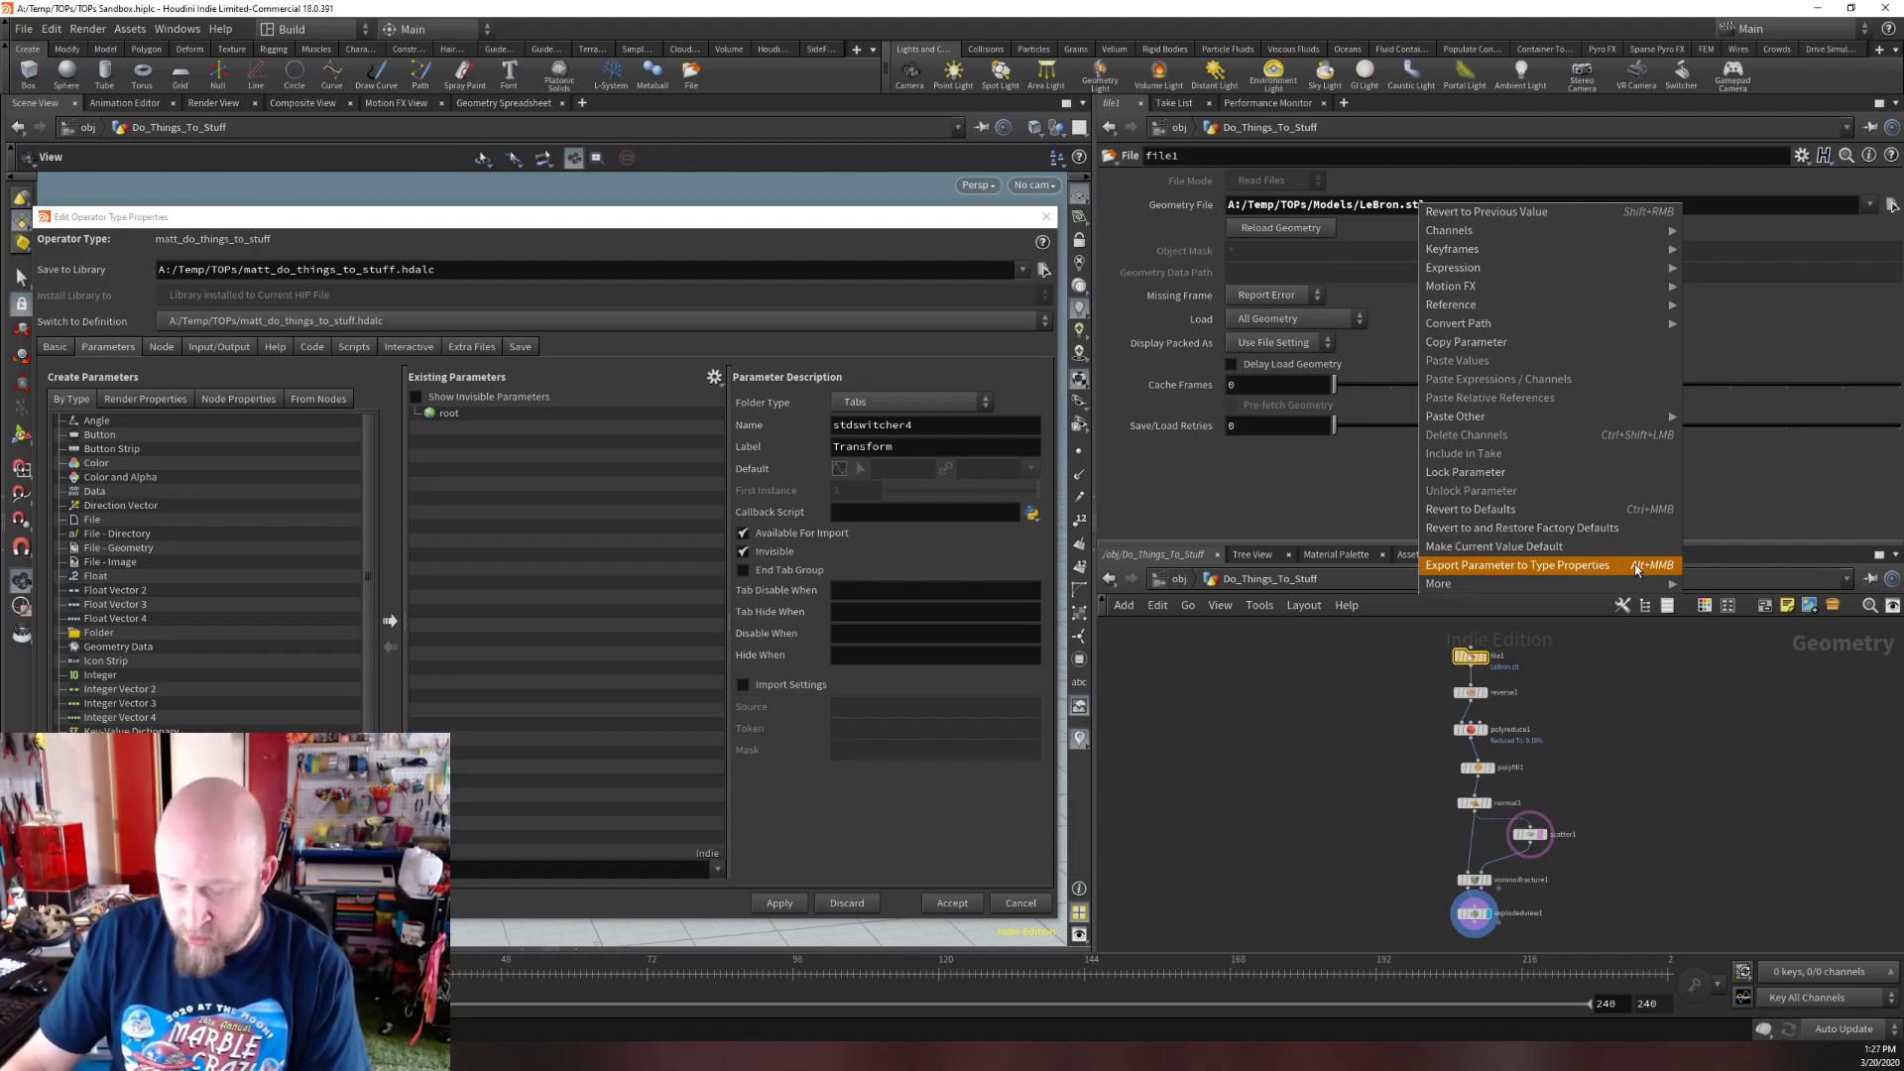
left_click(1587, 565)
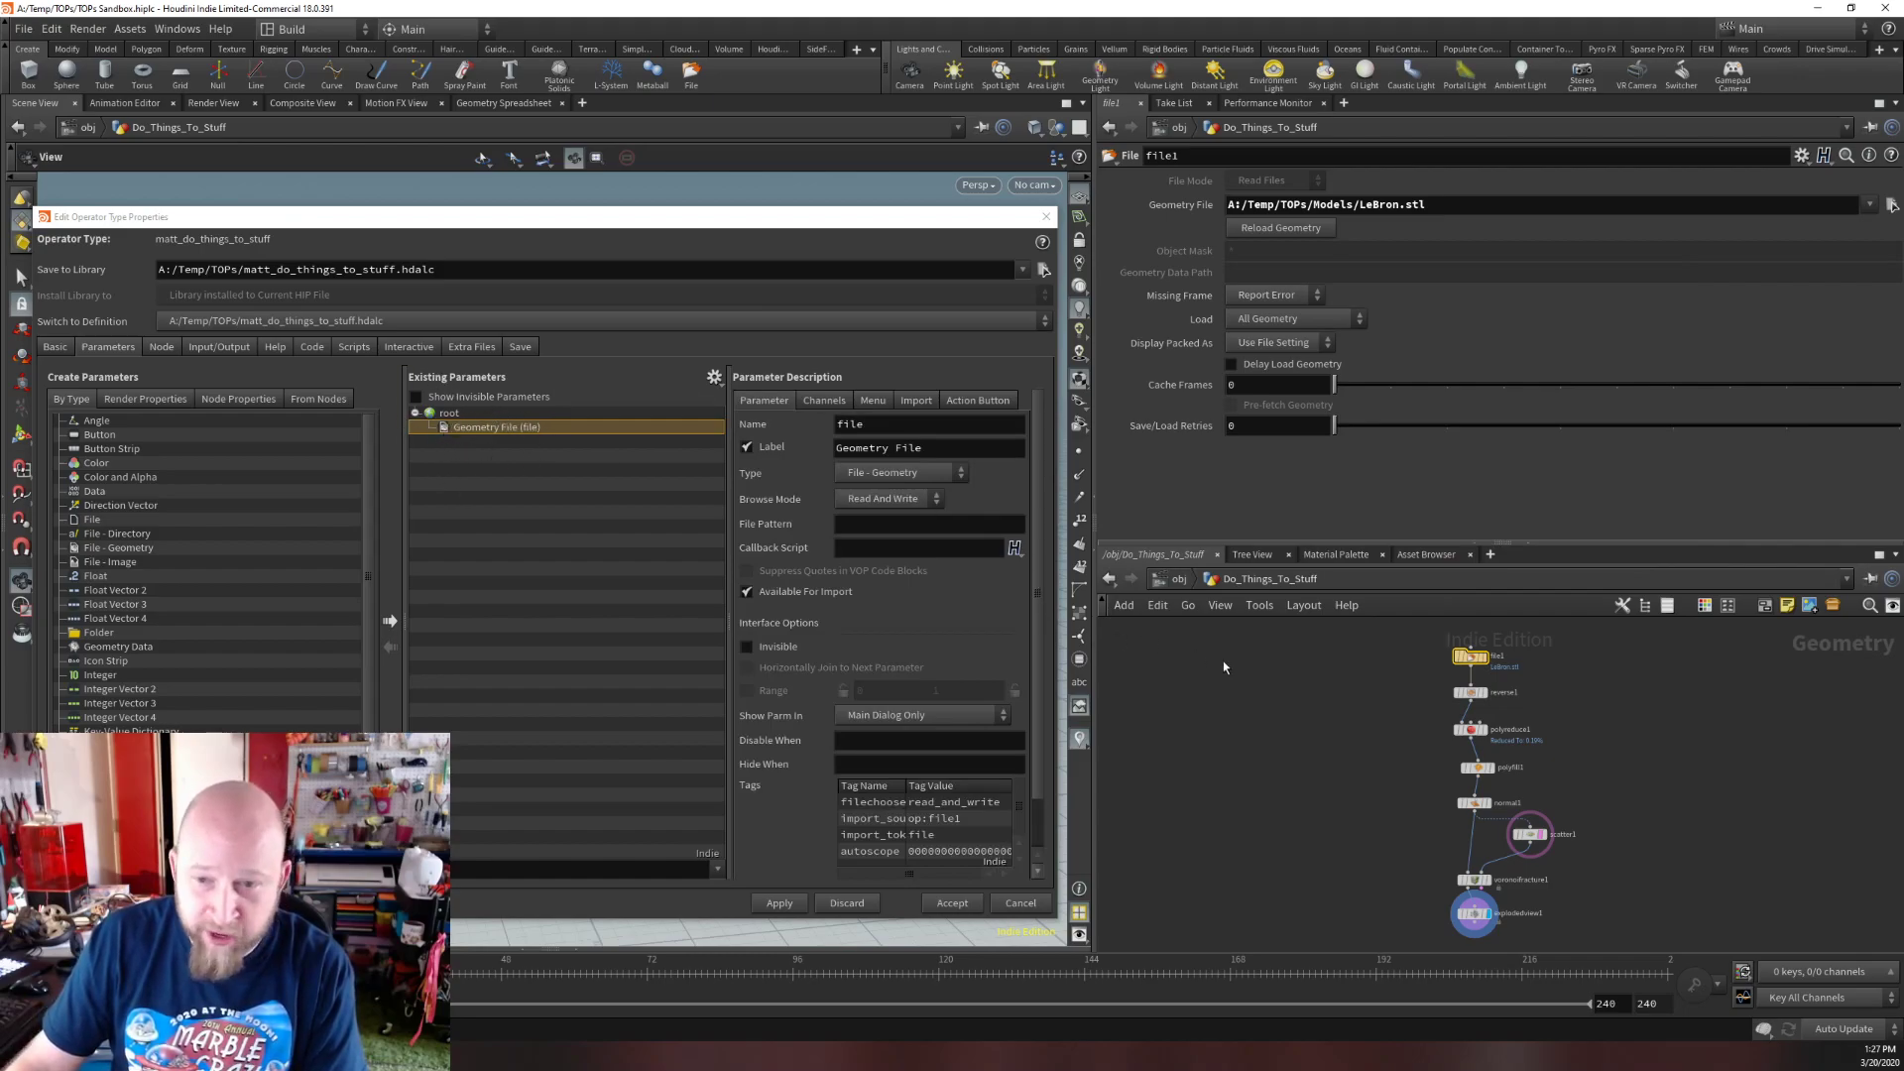
At /obj, apply and accept the asset definition, with Geometry File showing LeBron.stl.
key("u")
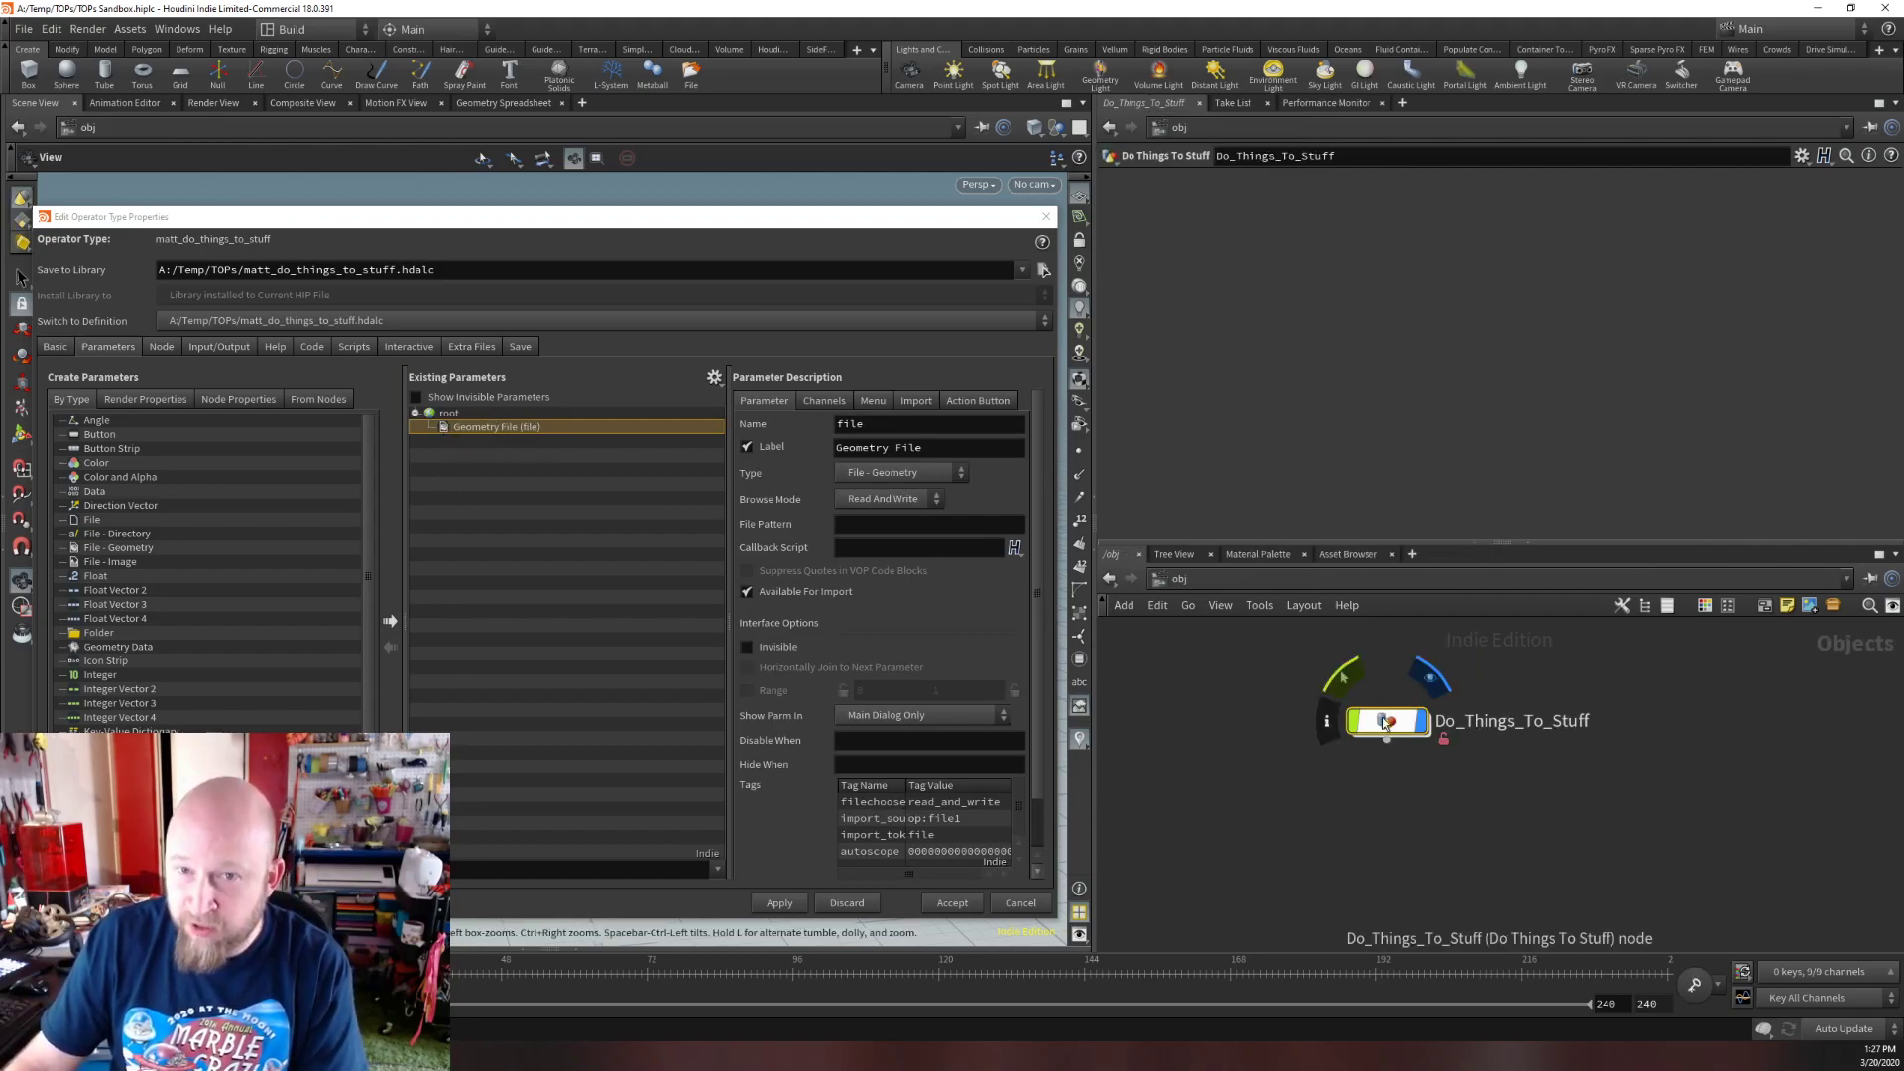
left_click_drag(1397, 727, 1468, 732)
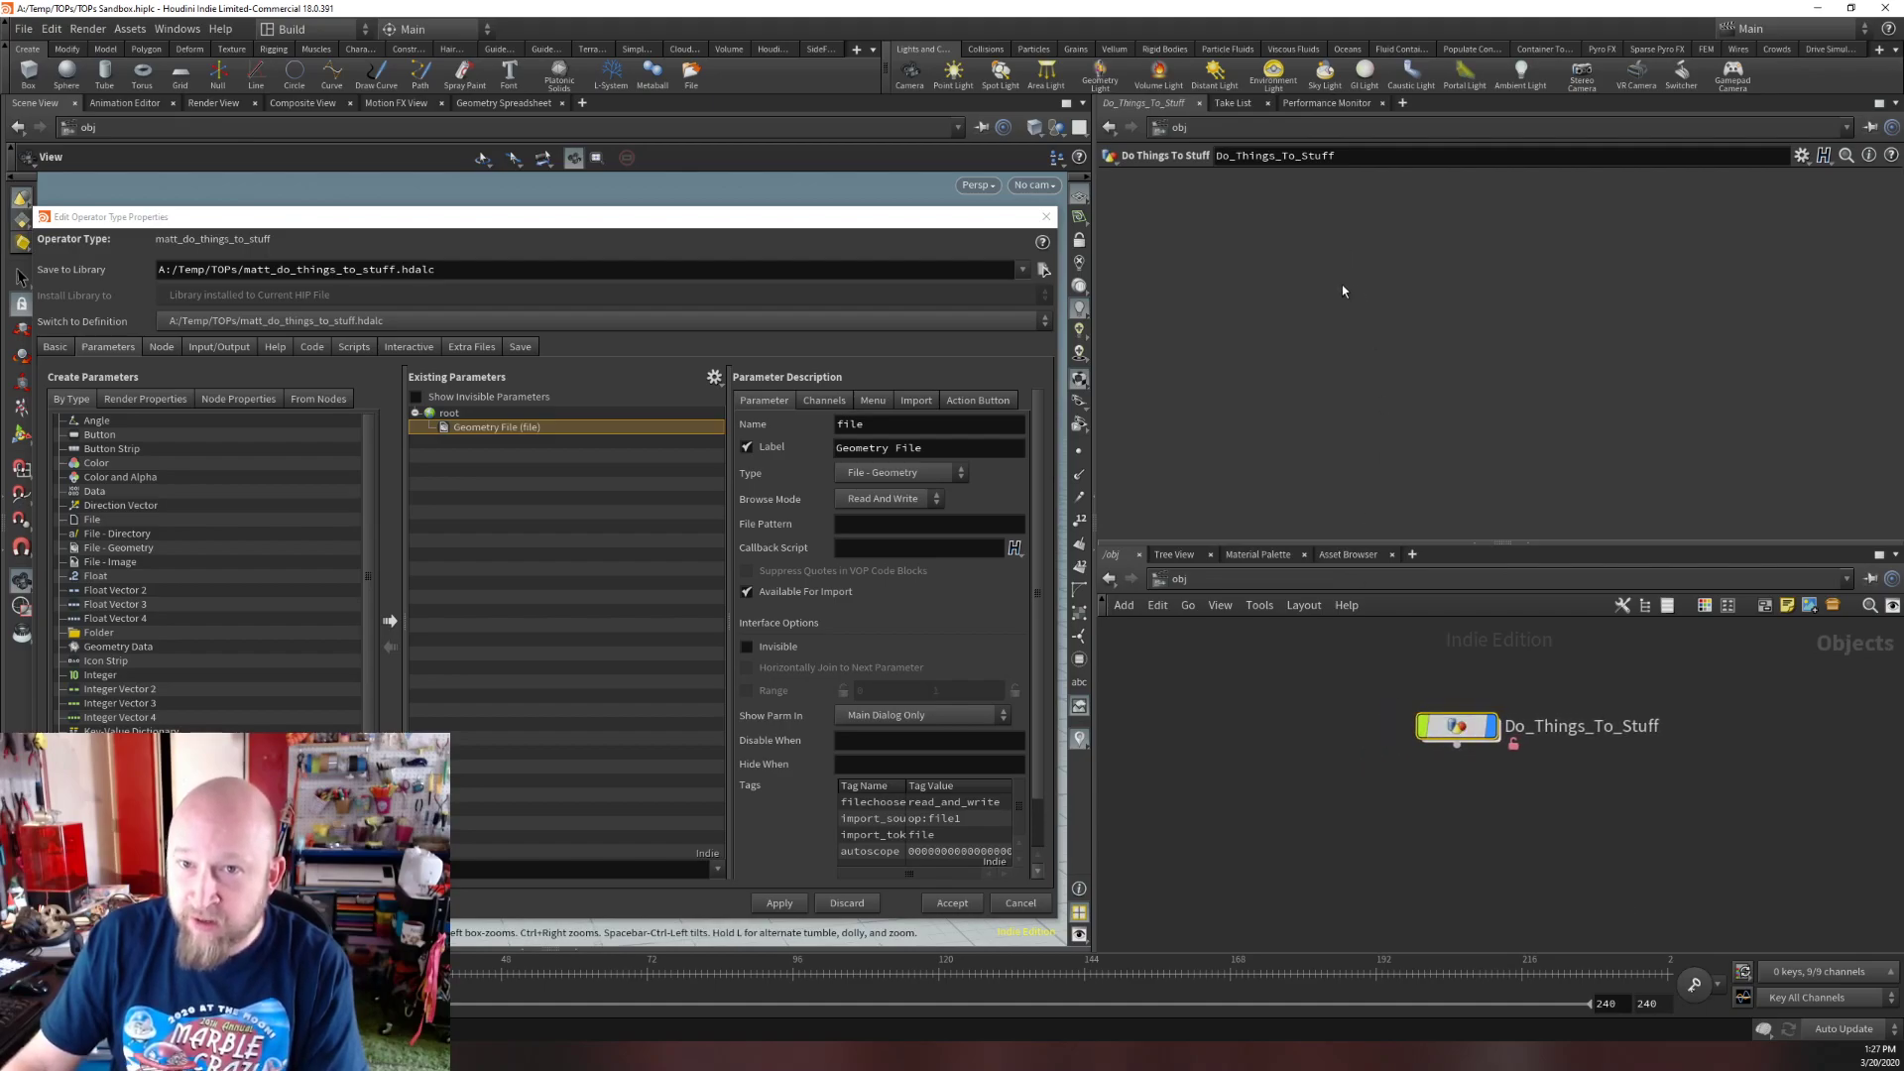
left_click(780, 905)
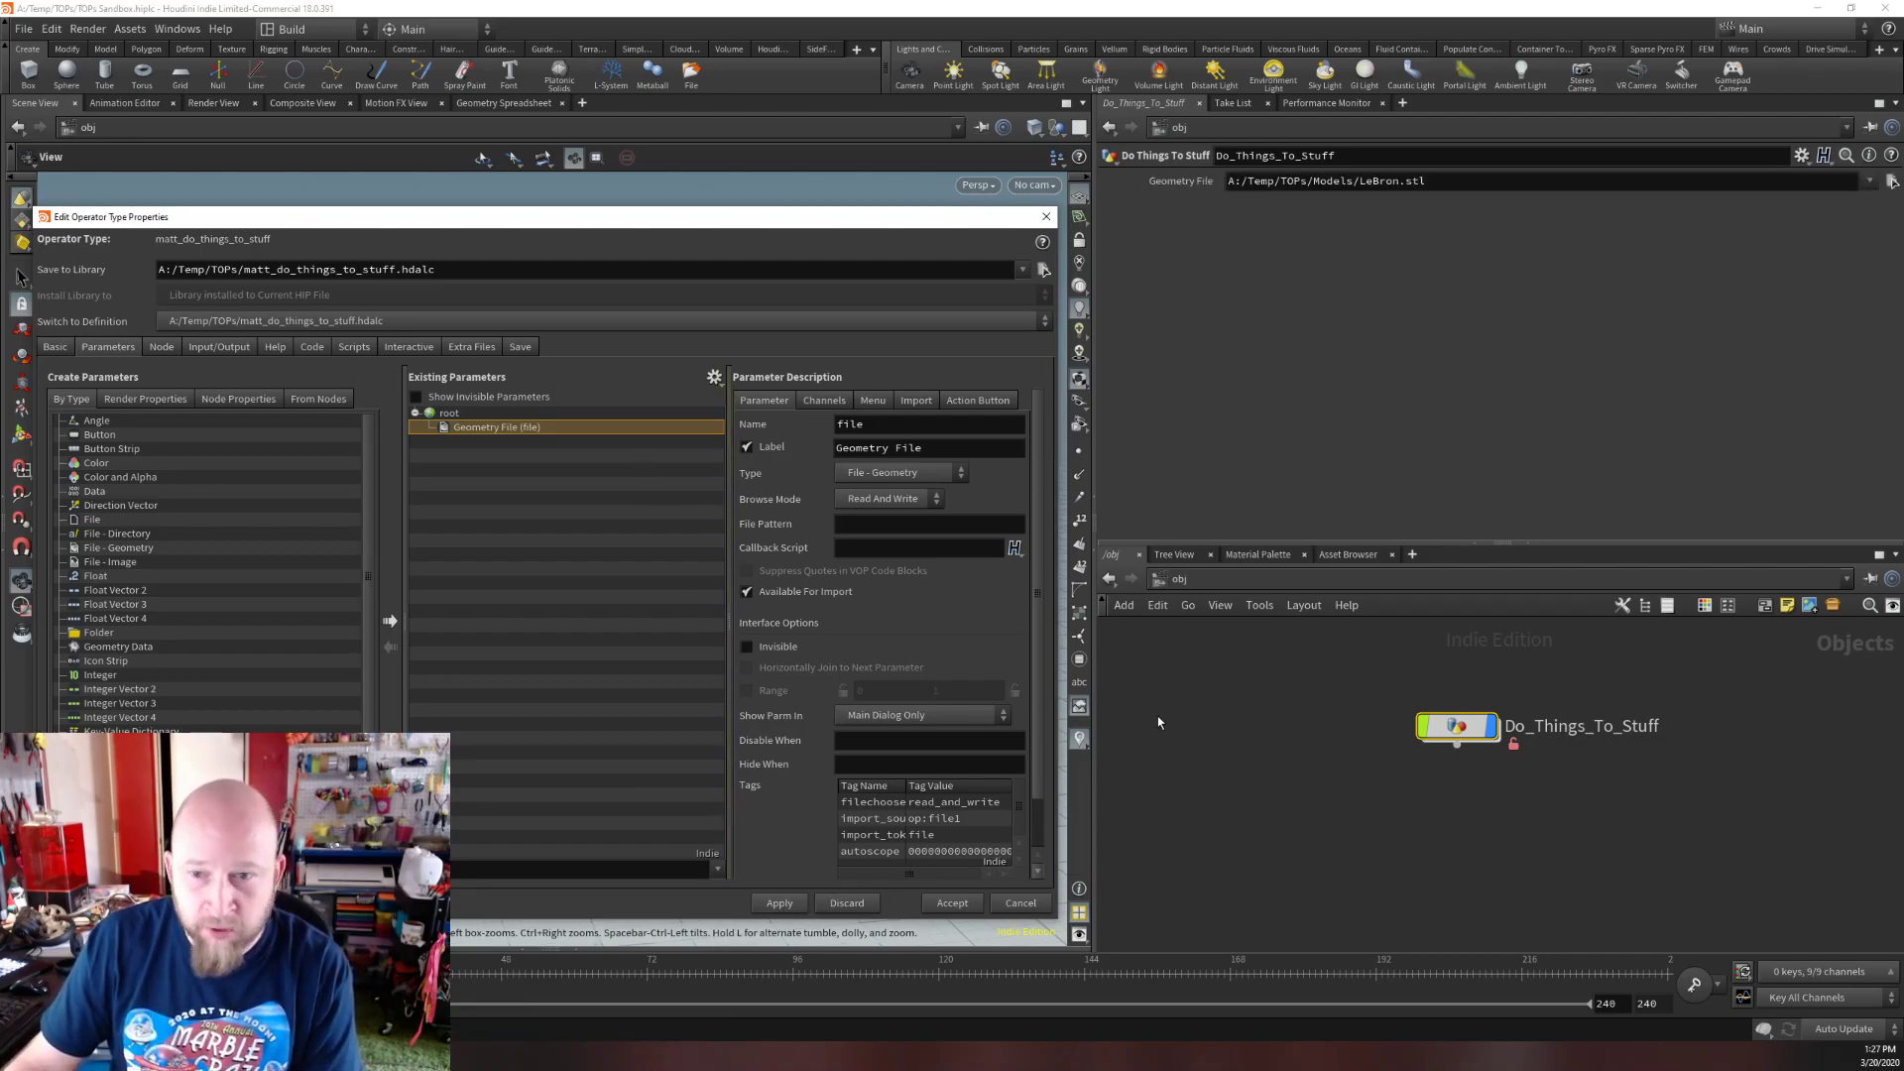
left_click(1496, 181)
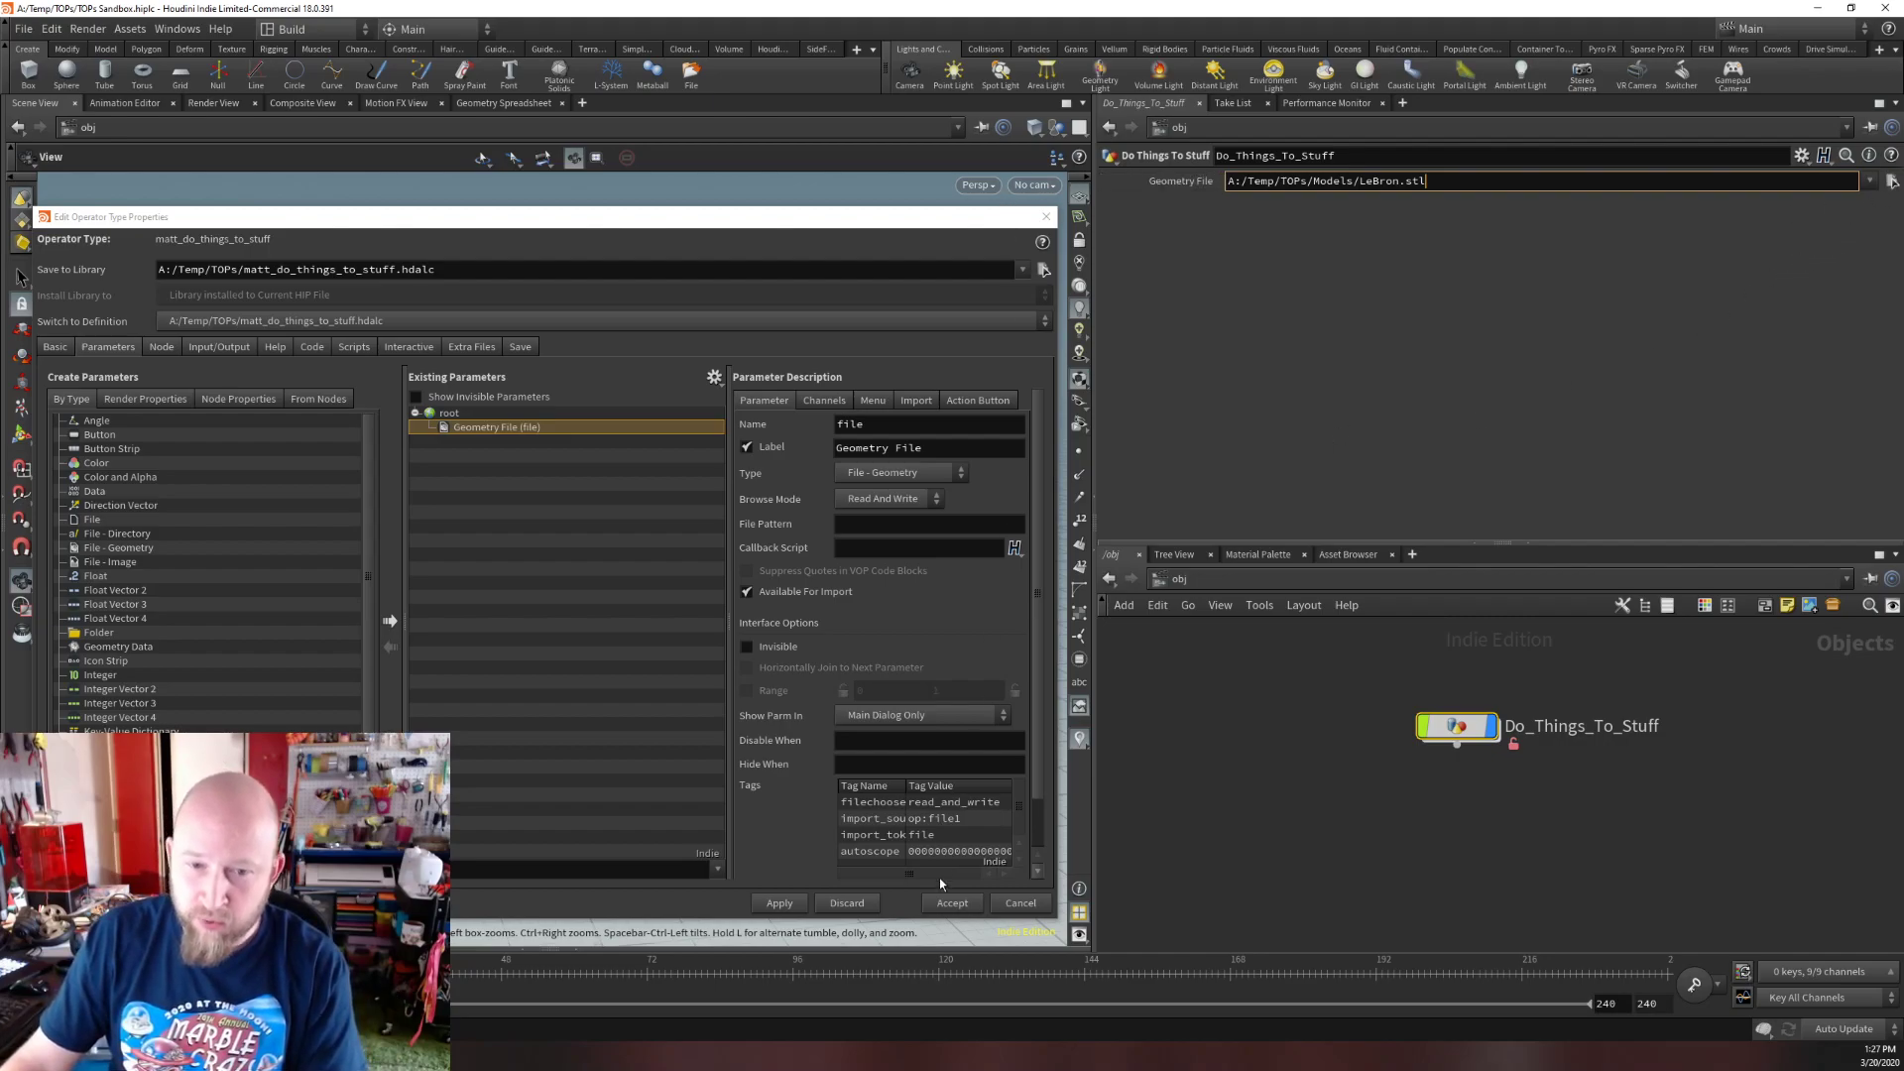
left_click(947, 903)
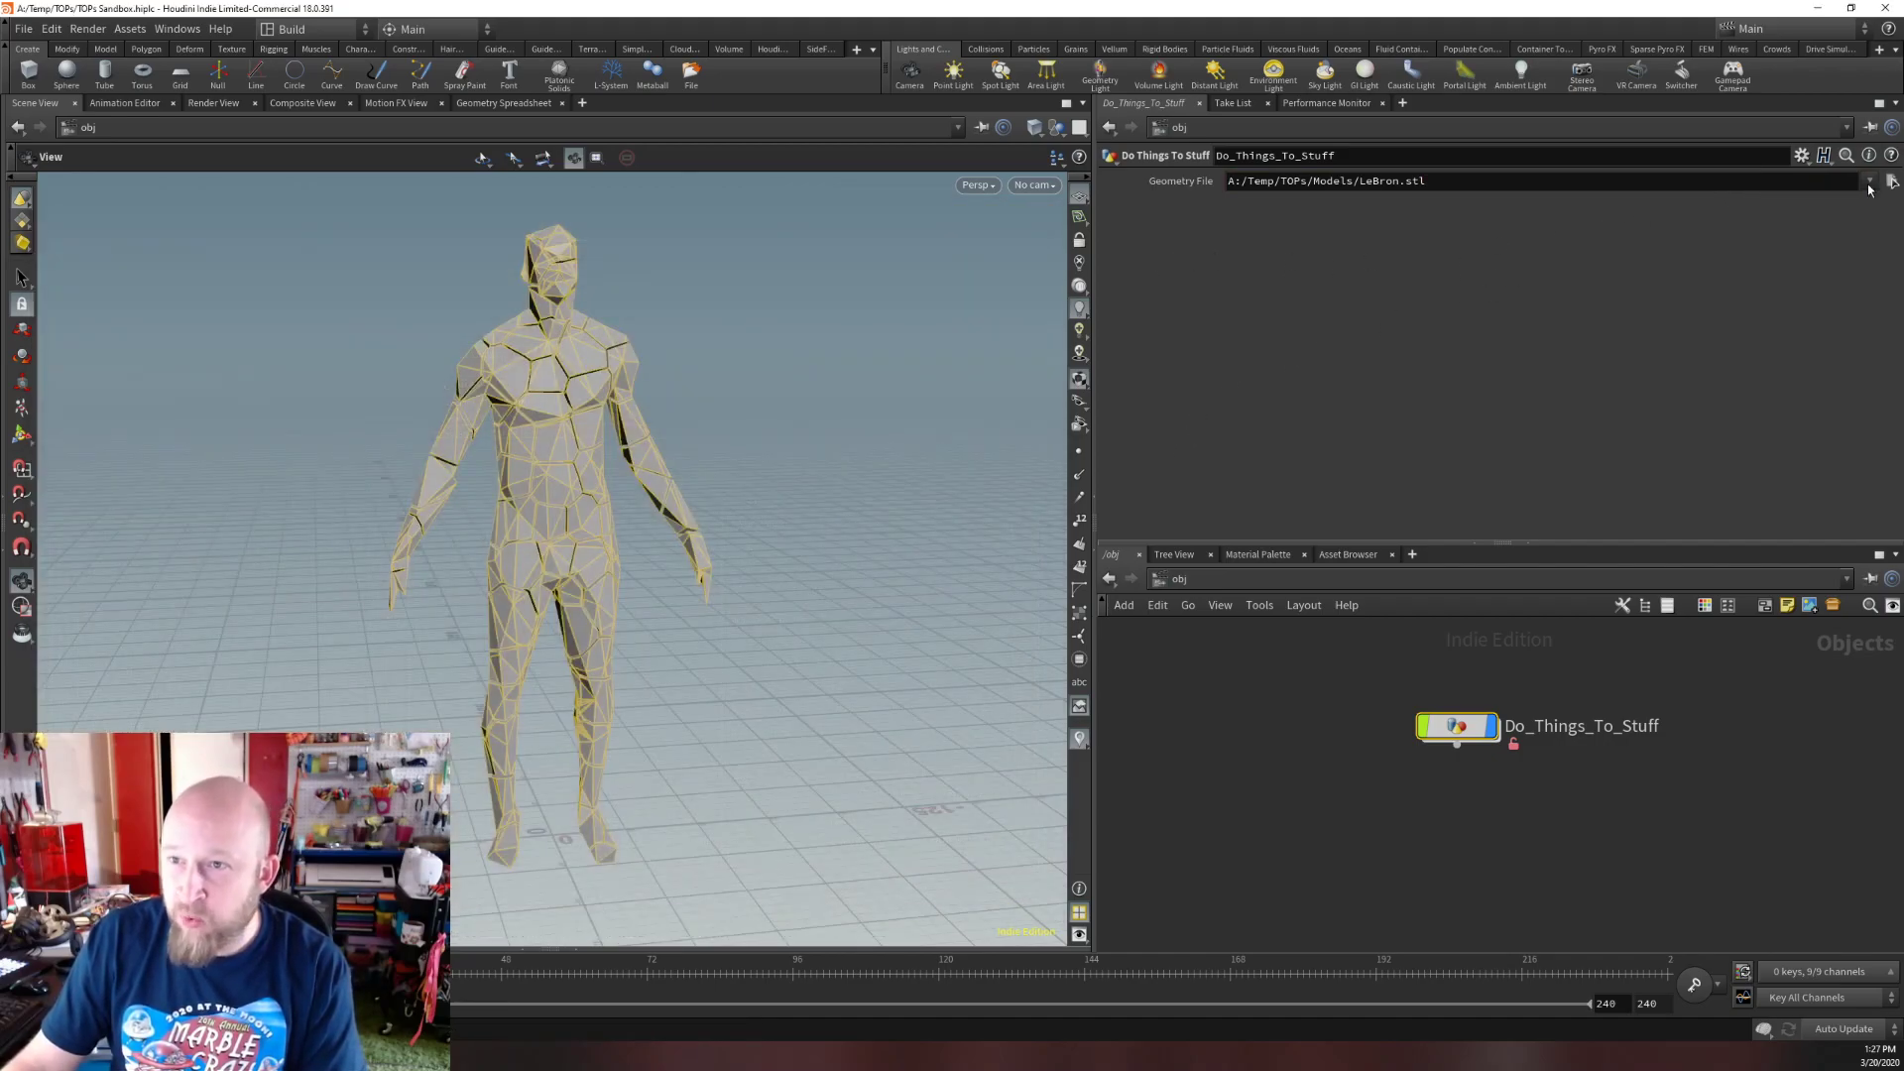
Switch the asset's Geometry File to Owl.stl and frame the fractured owl.
left_click(1892, 182)
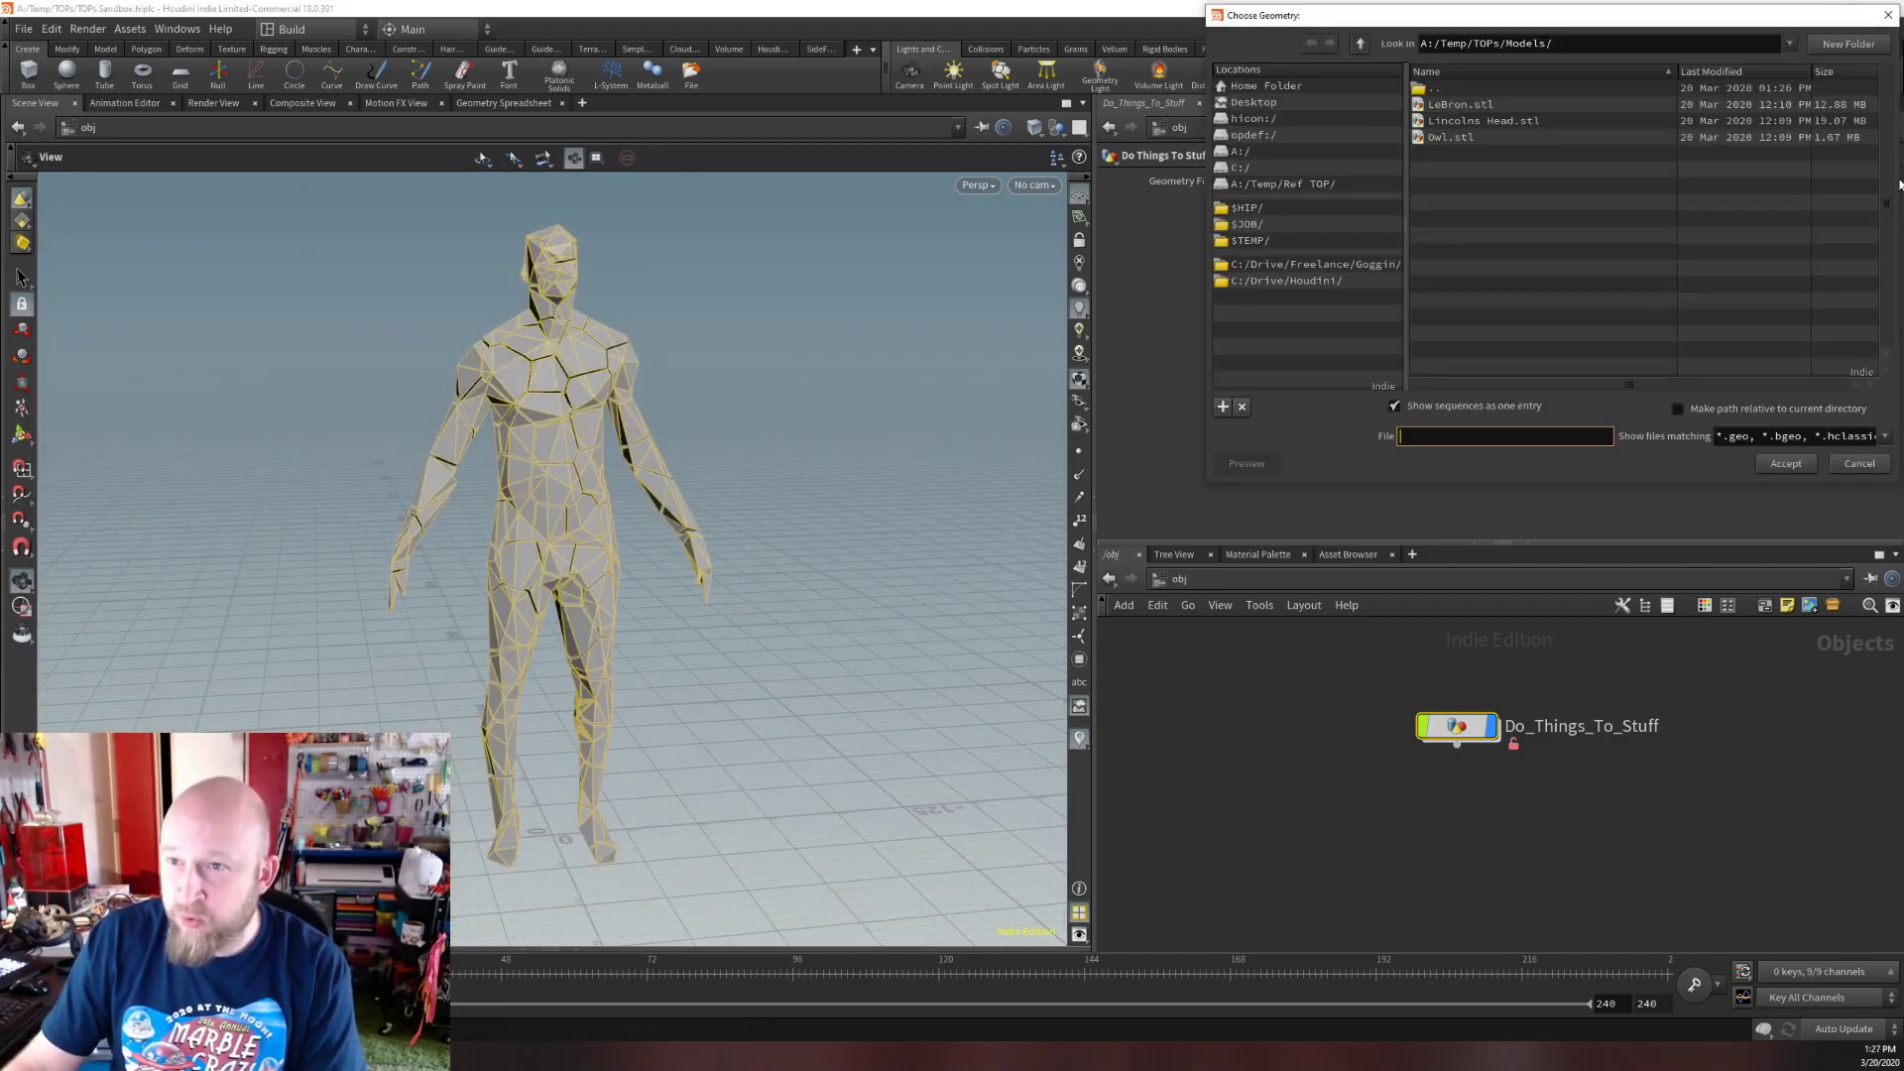
double_click(1446, 138)
key("f")
left_click_drag(546, 762, 973, 714)
key("h")
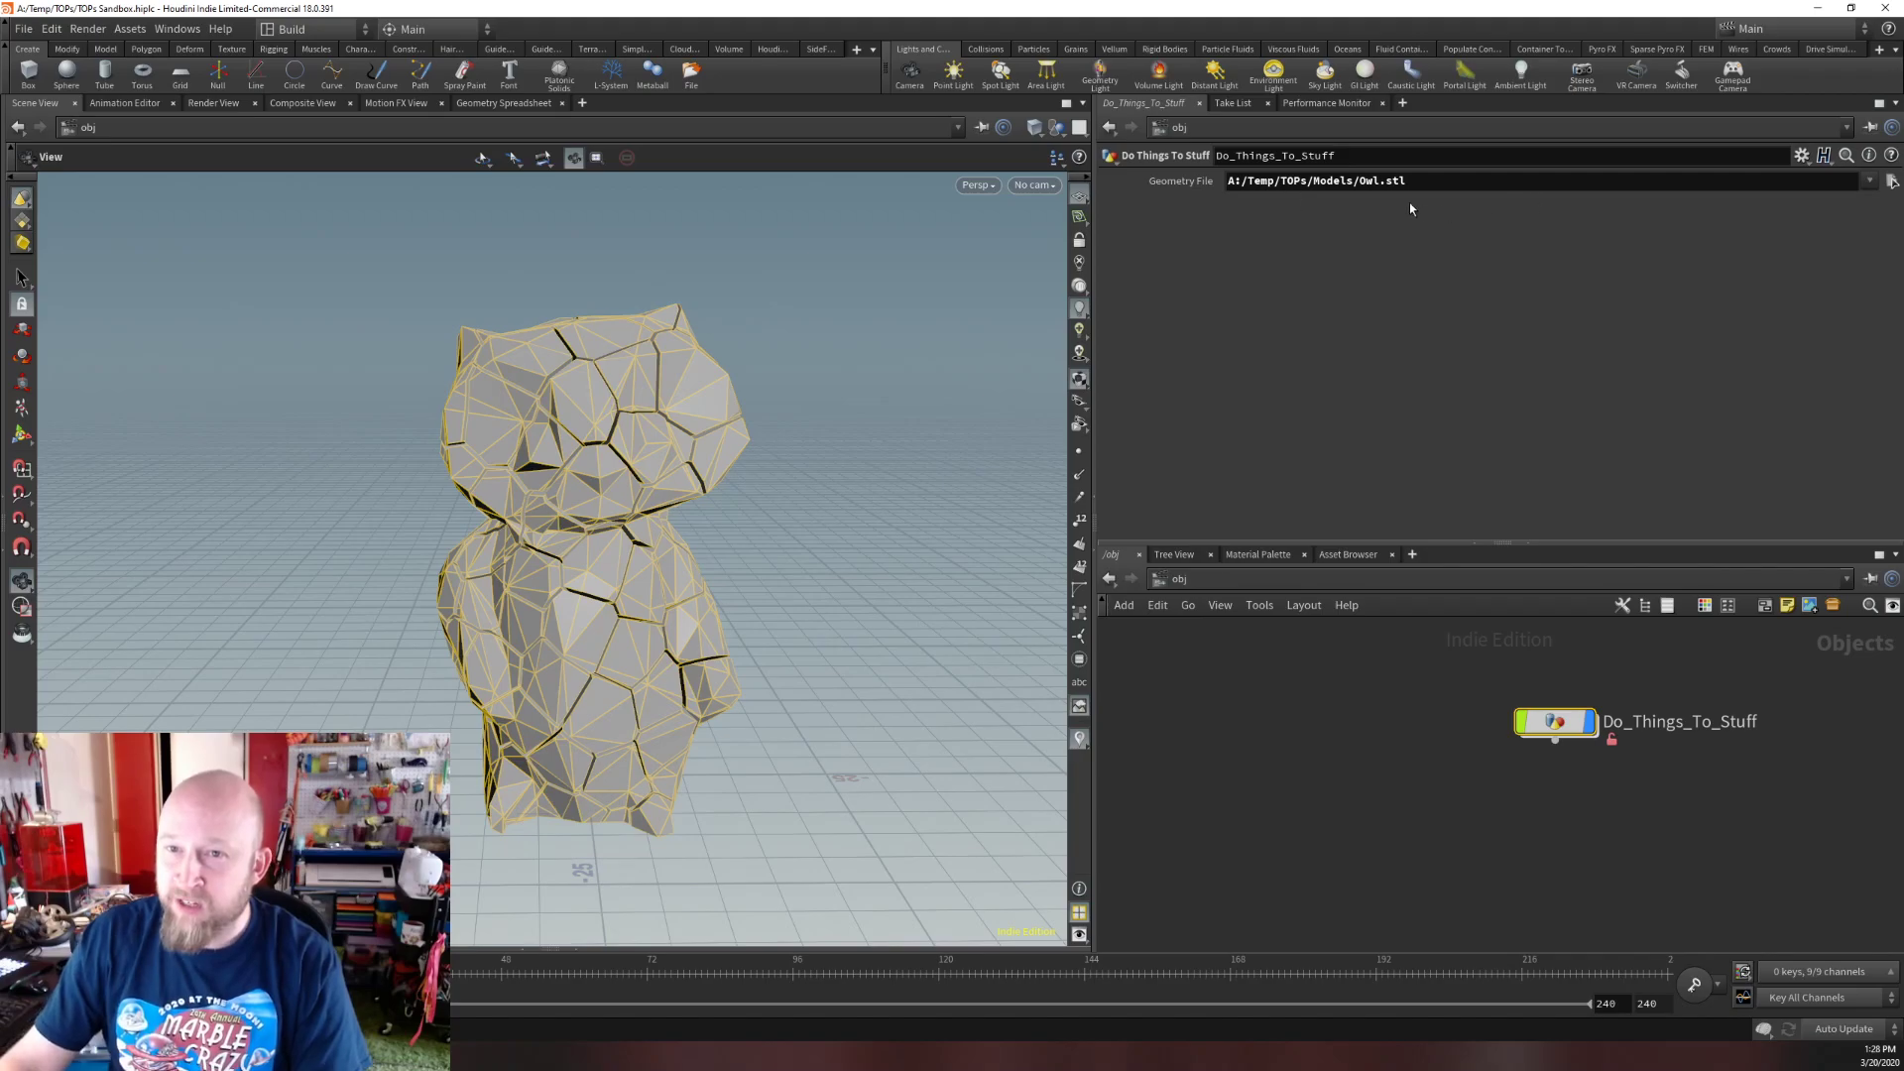
left_click(1285, 738)
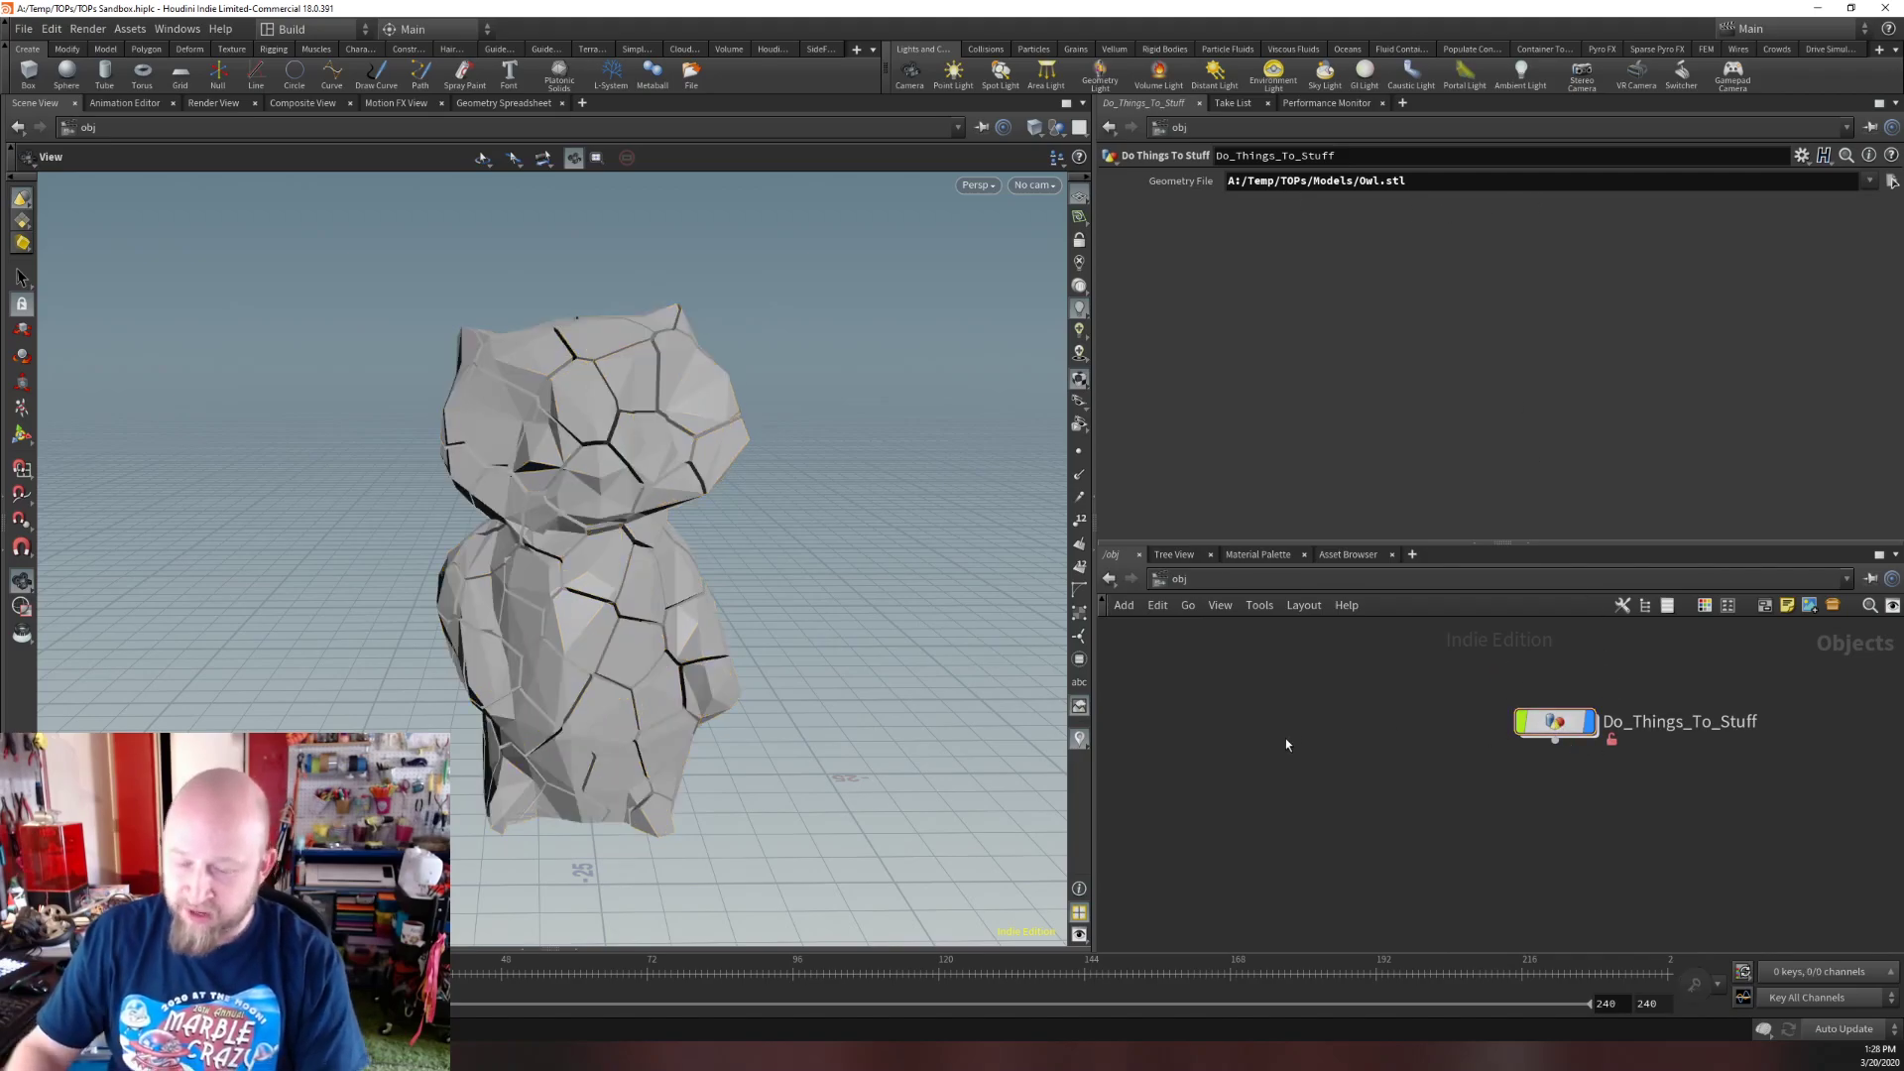
Add a TOP Network node at /obj and go inside it.
key("Tab")
type("top")
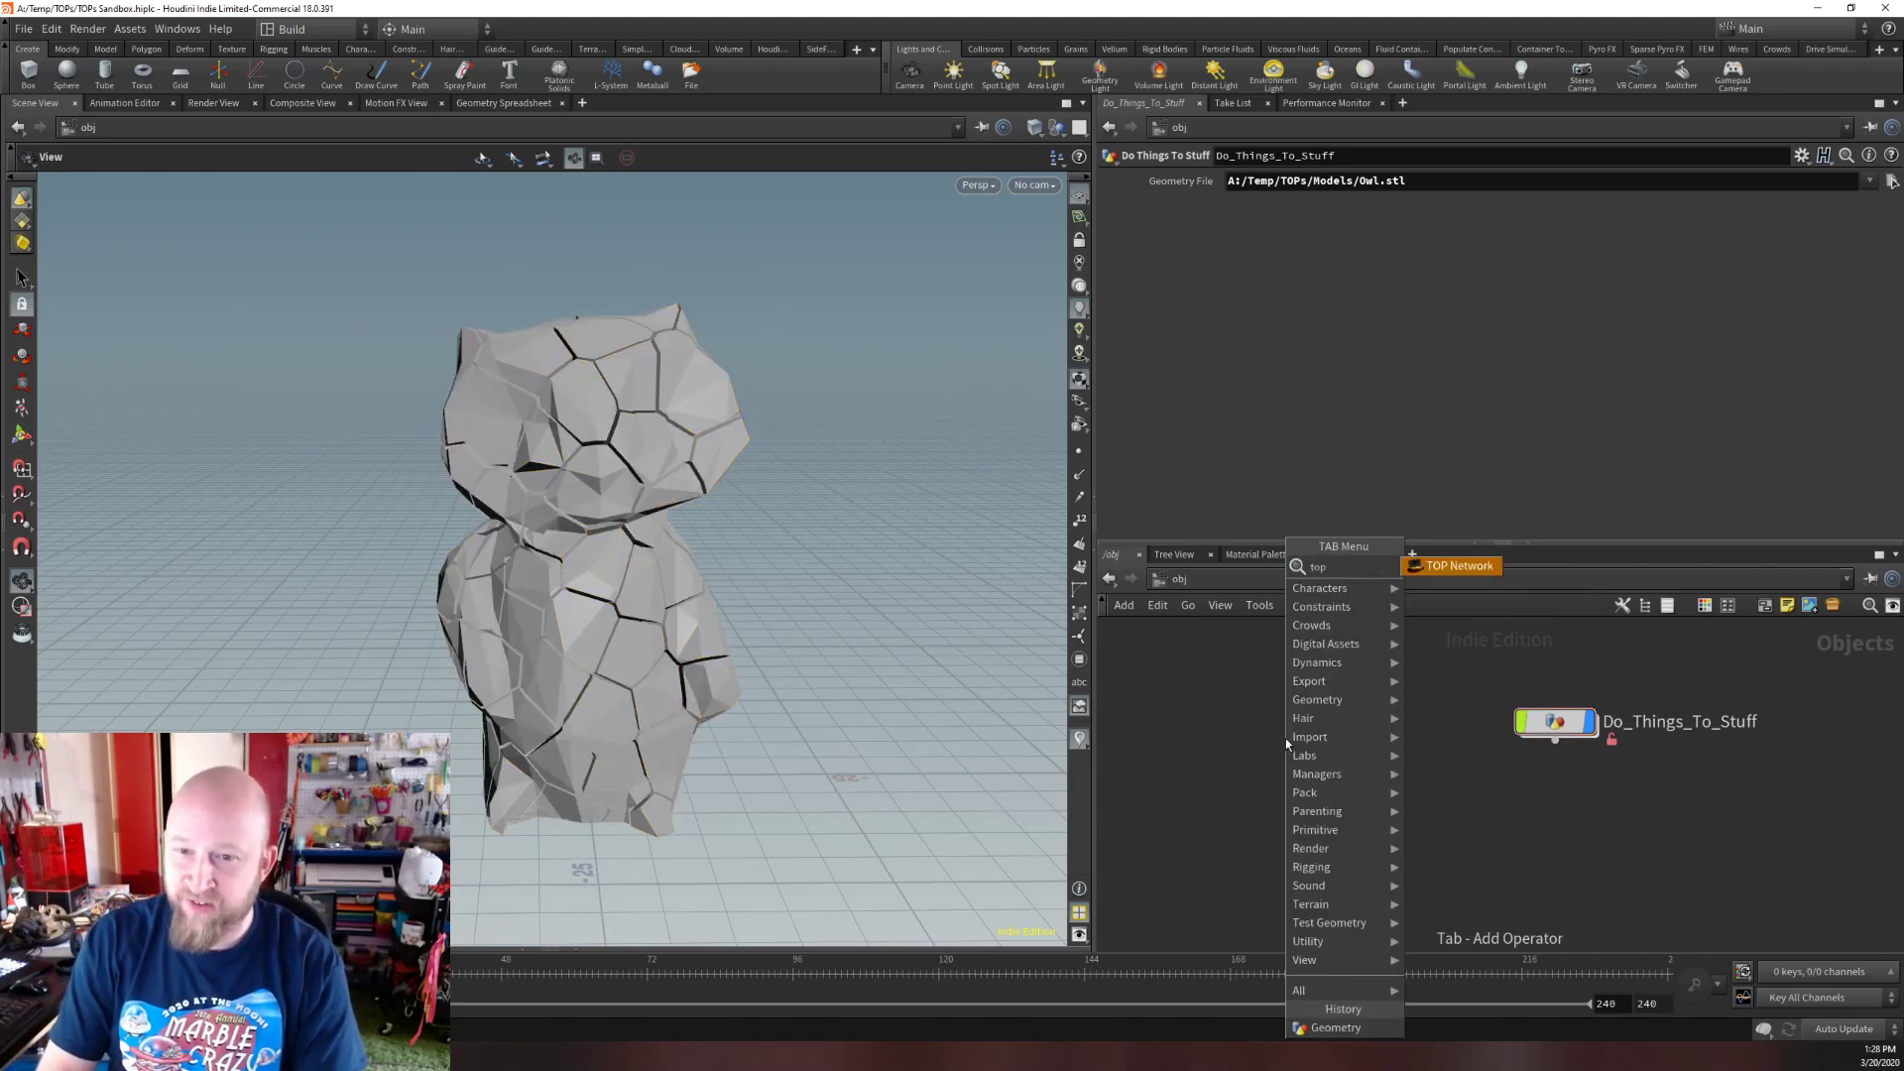
key("Return")
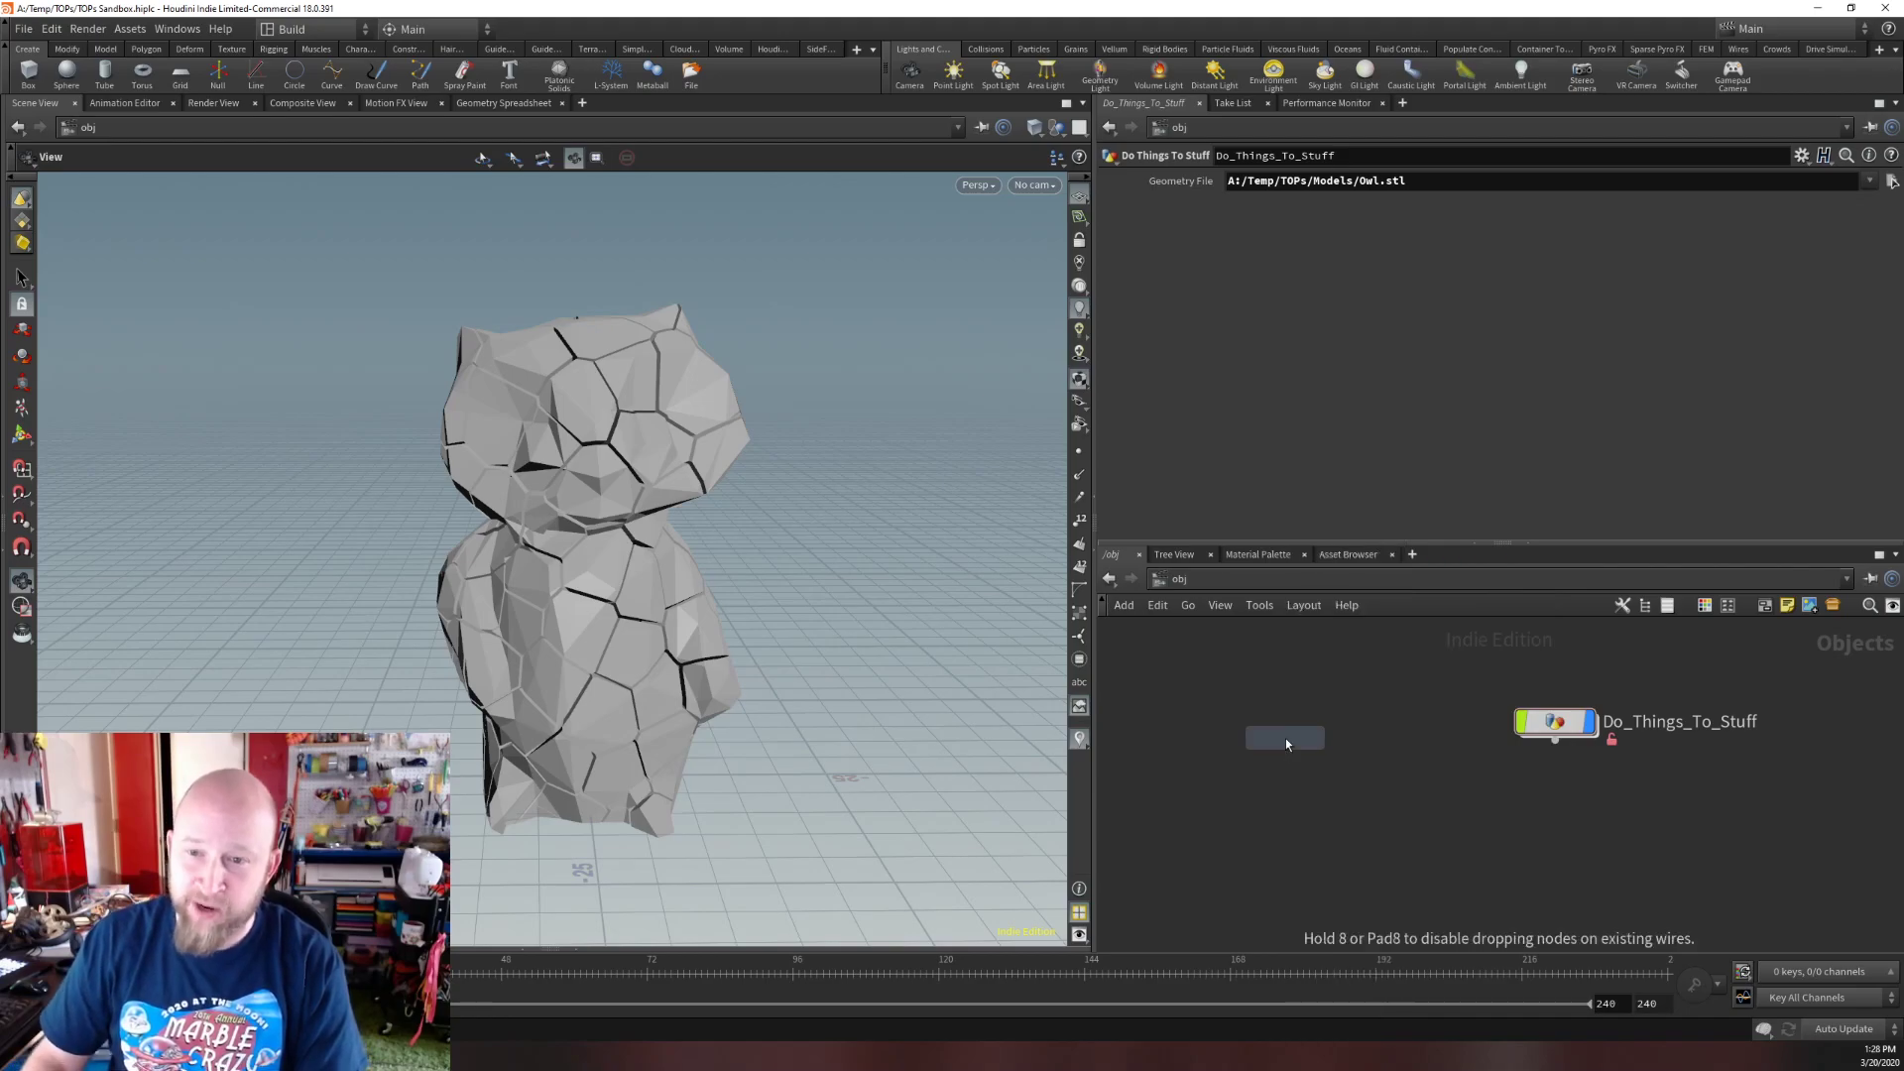
left_click(1261, 740)
double_click(1275, 732)
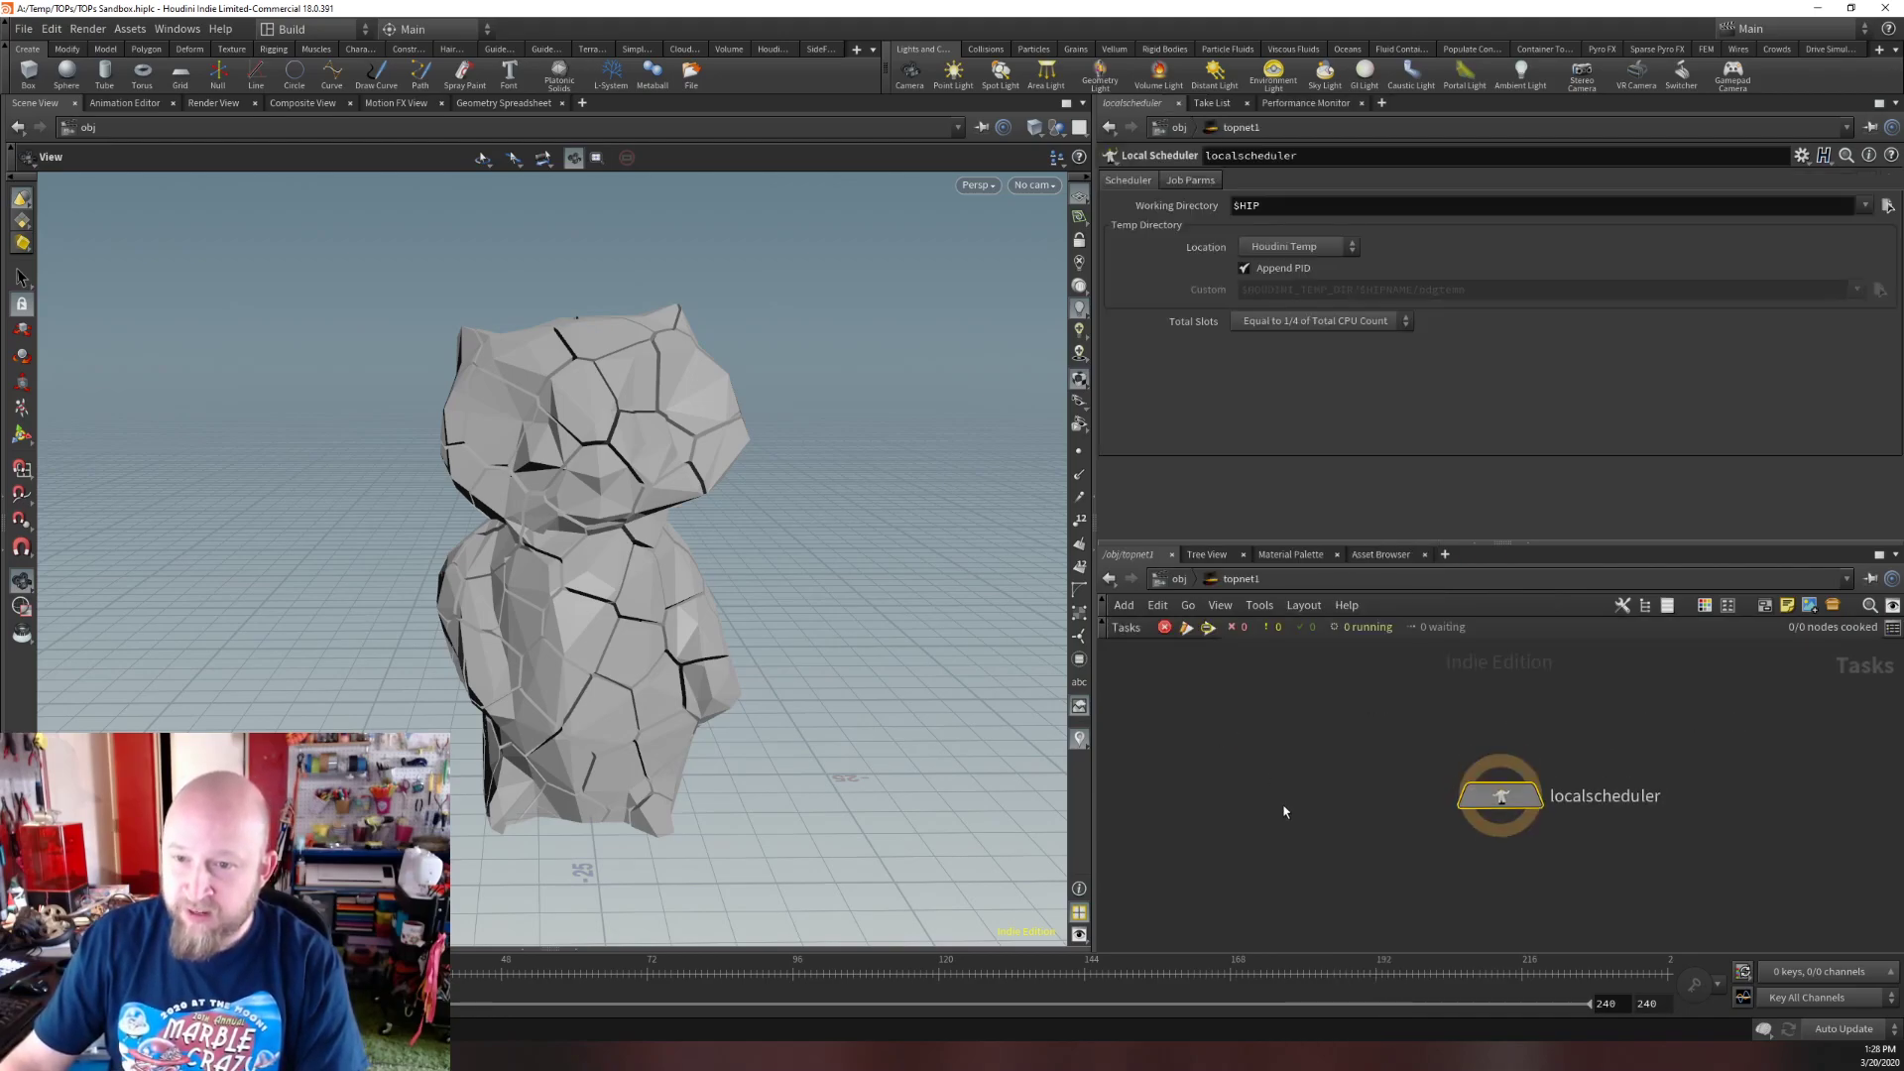
Add a File Pattern node with its pattern set to $HIP/Models/*.
key("Tab")
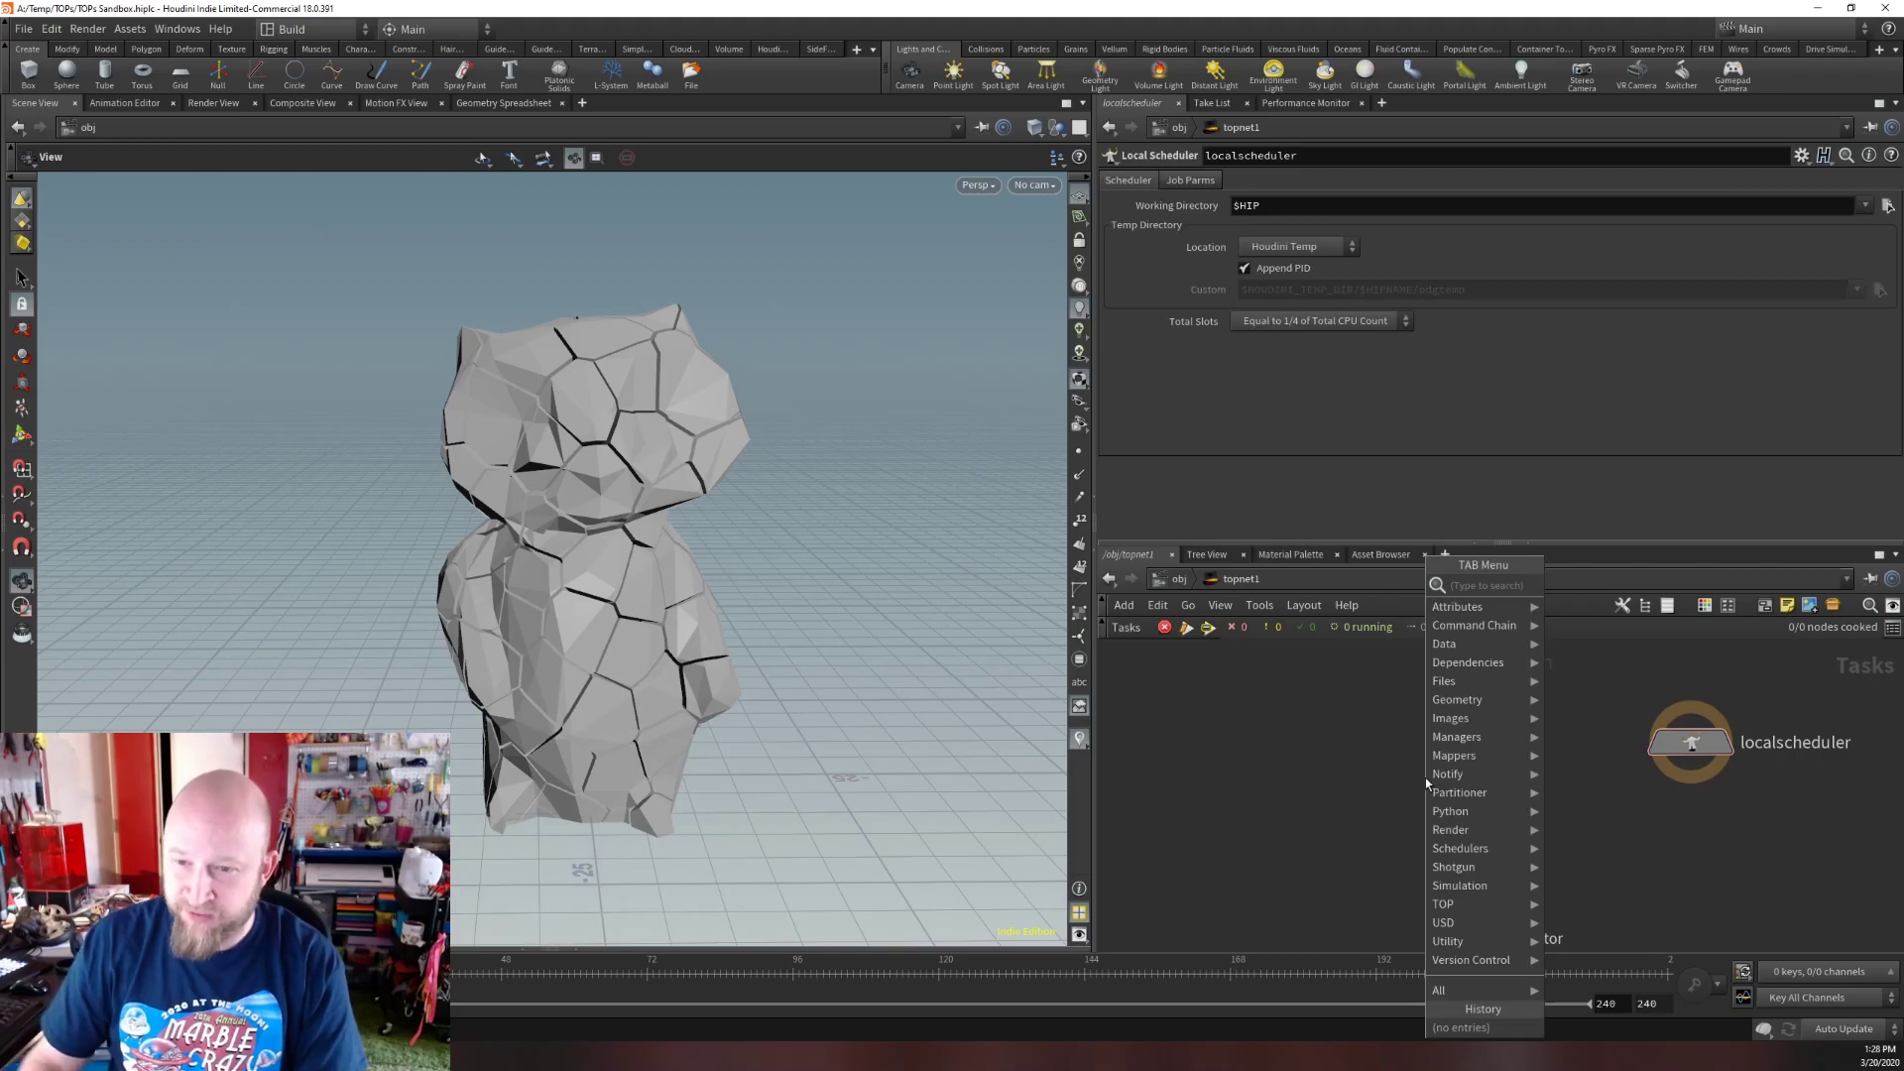
type("generic")
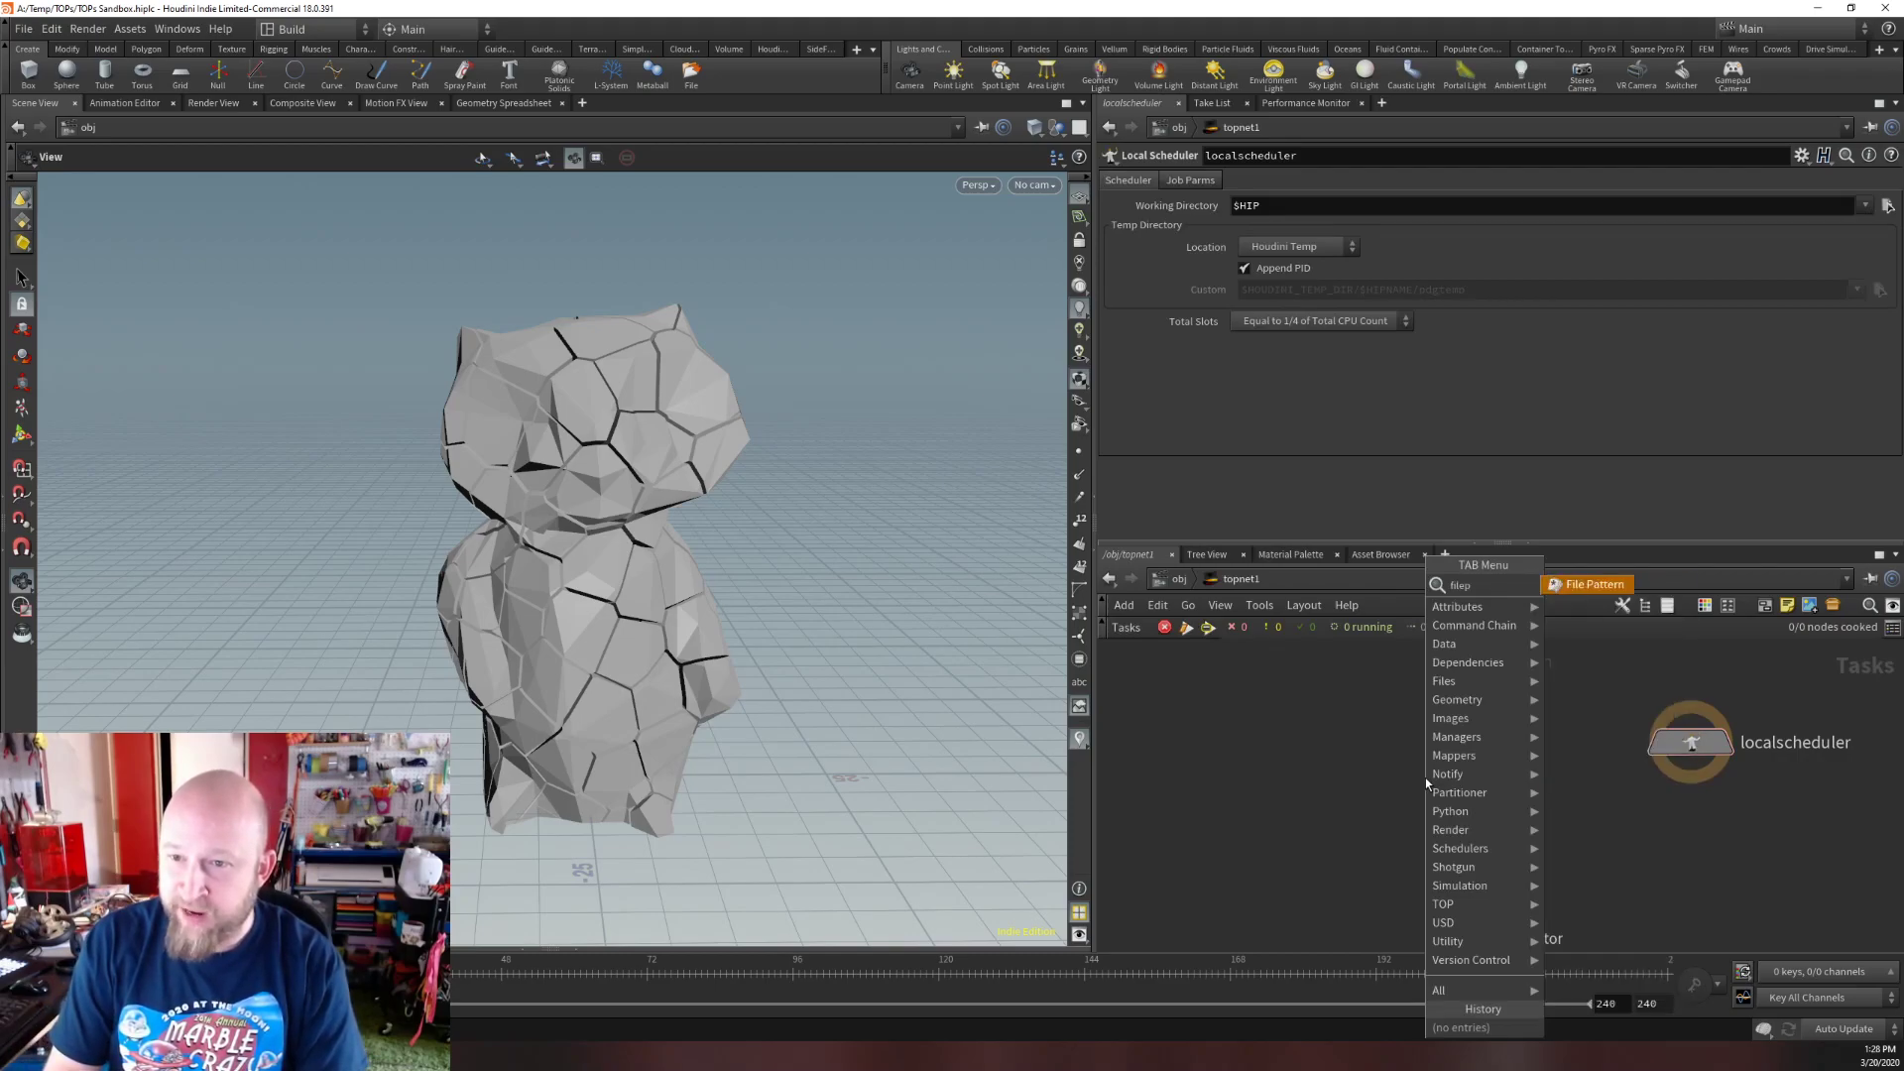
key("Return")
left_click(1419, 745)
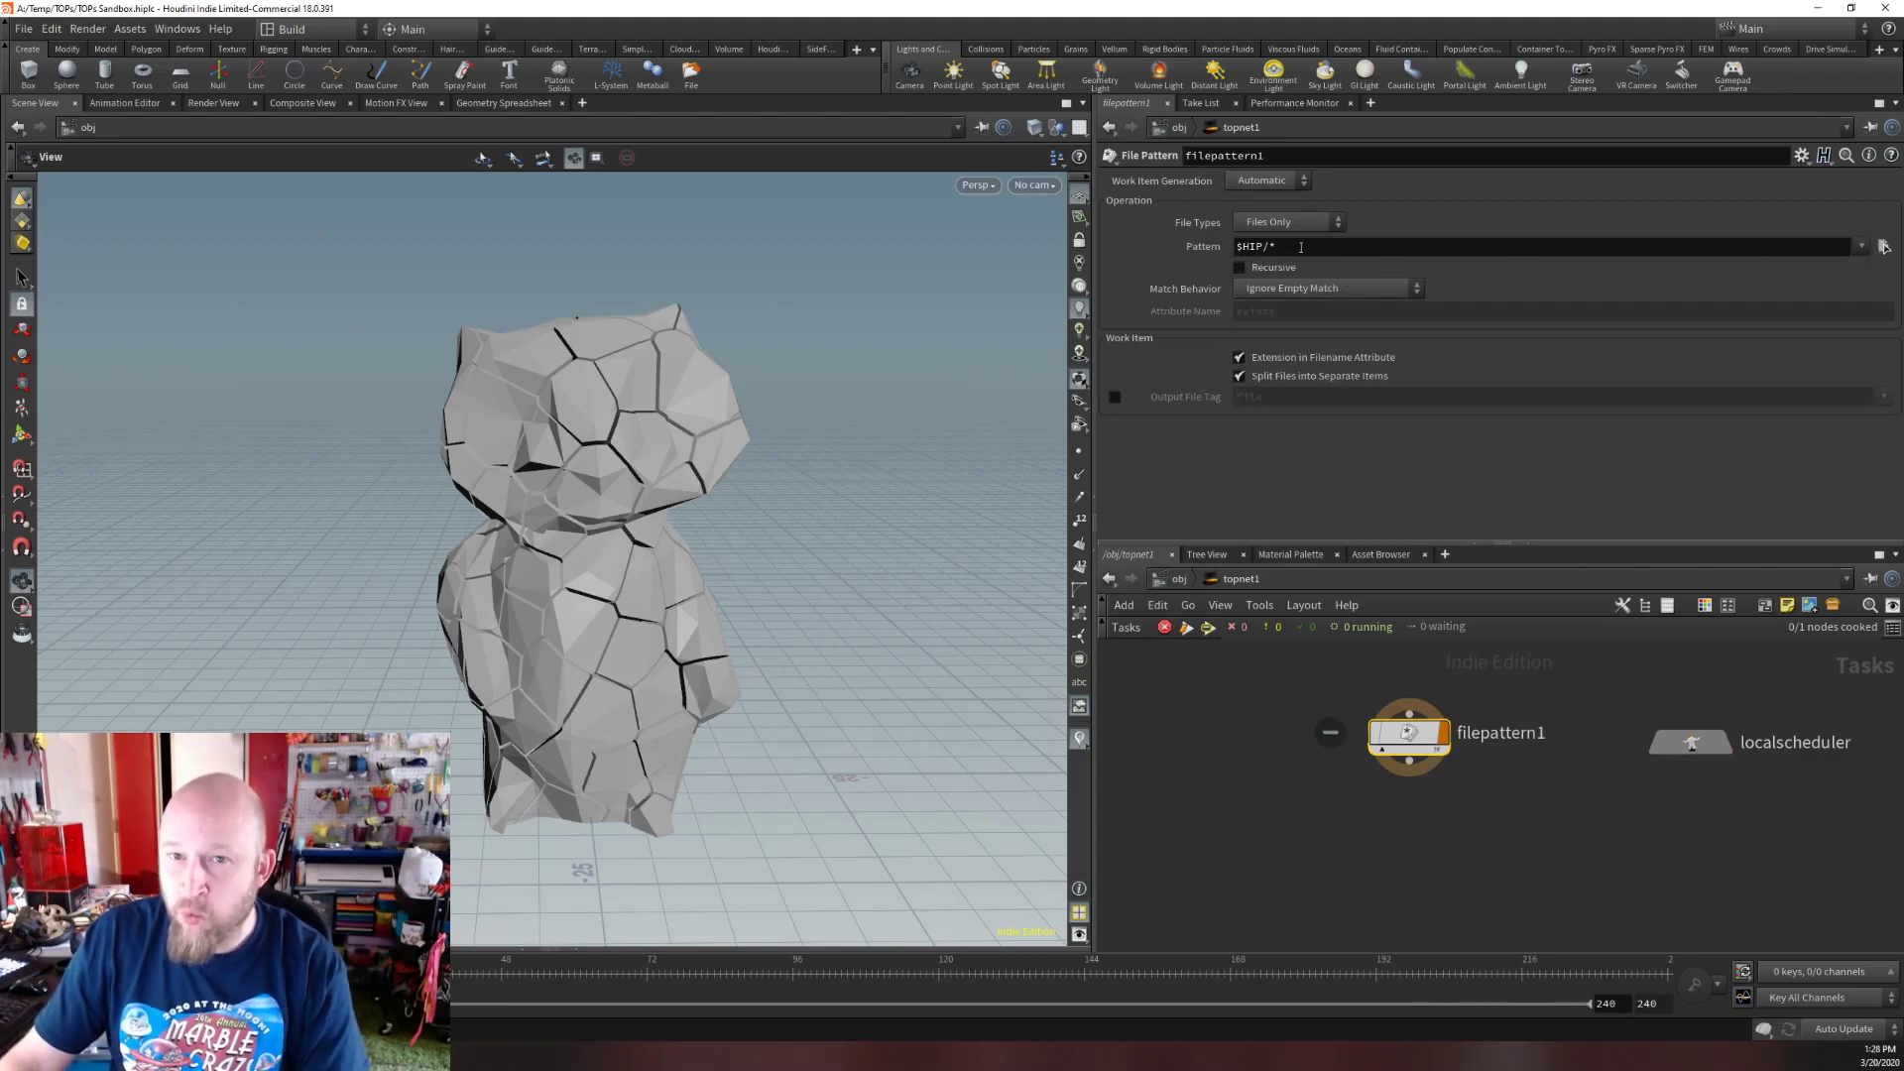
left_click(1884, 247)
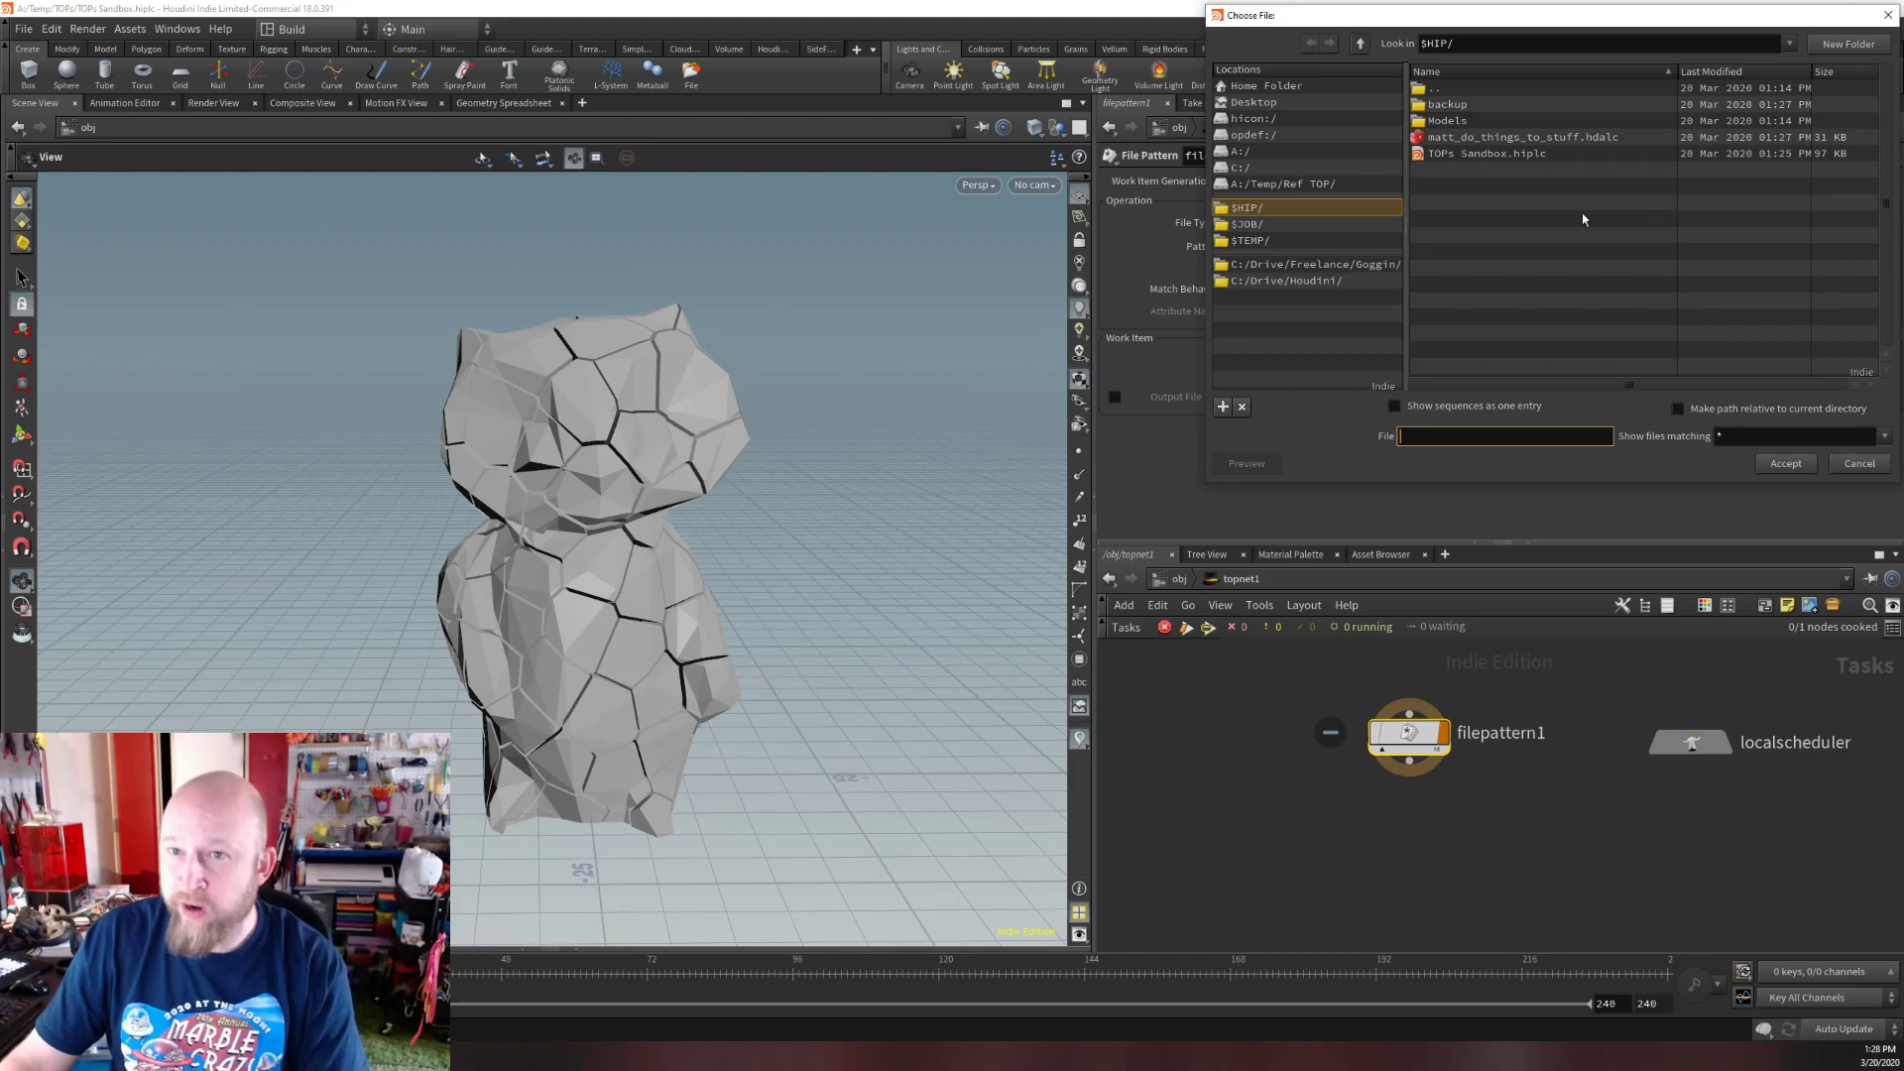
double_click(1454, 121)
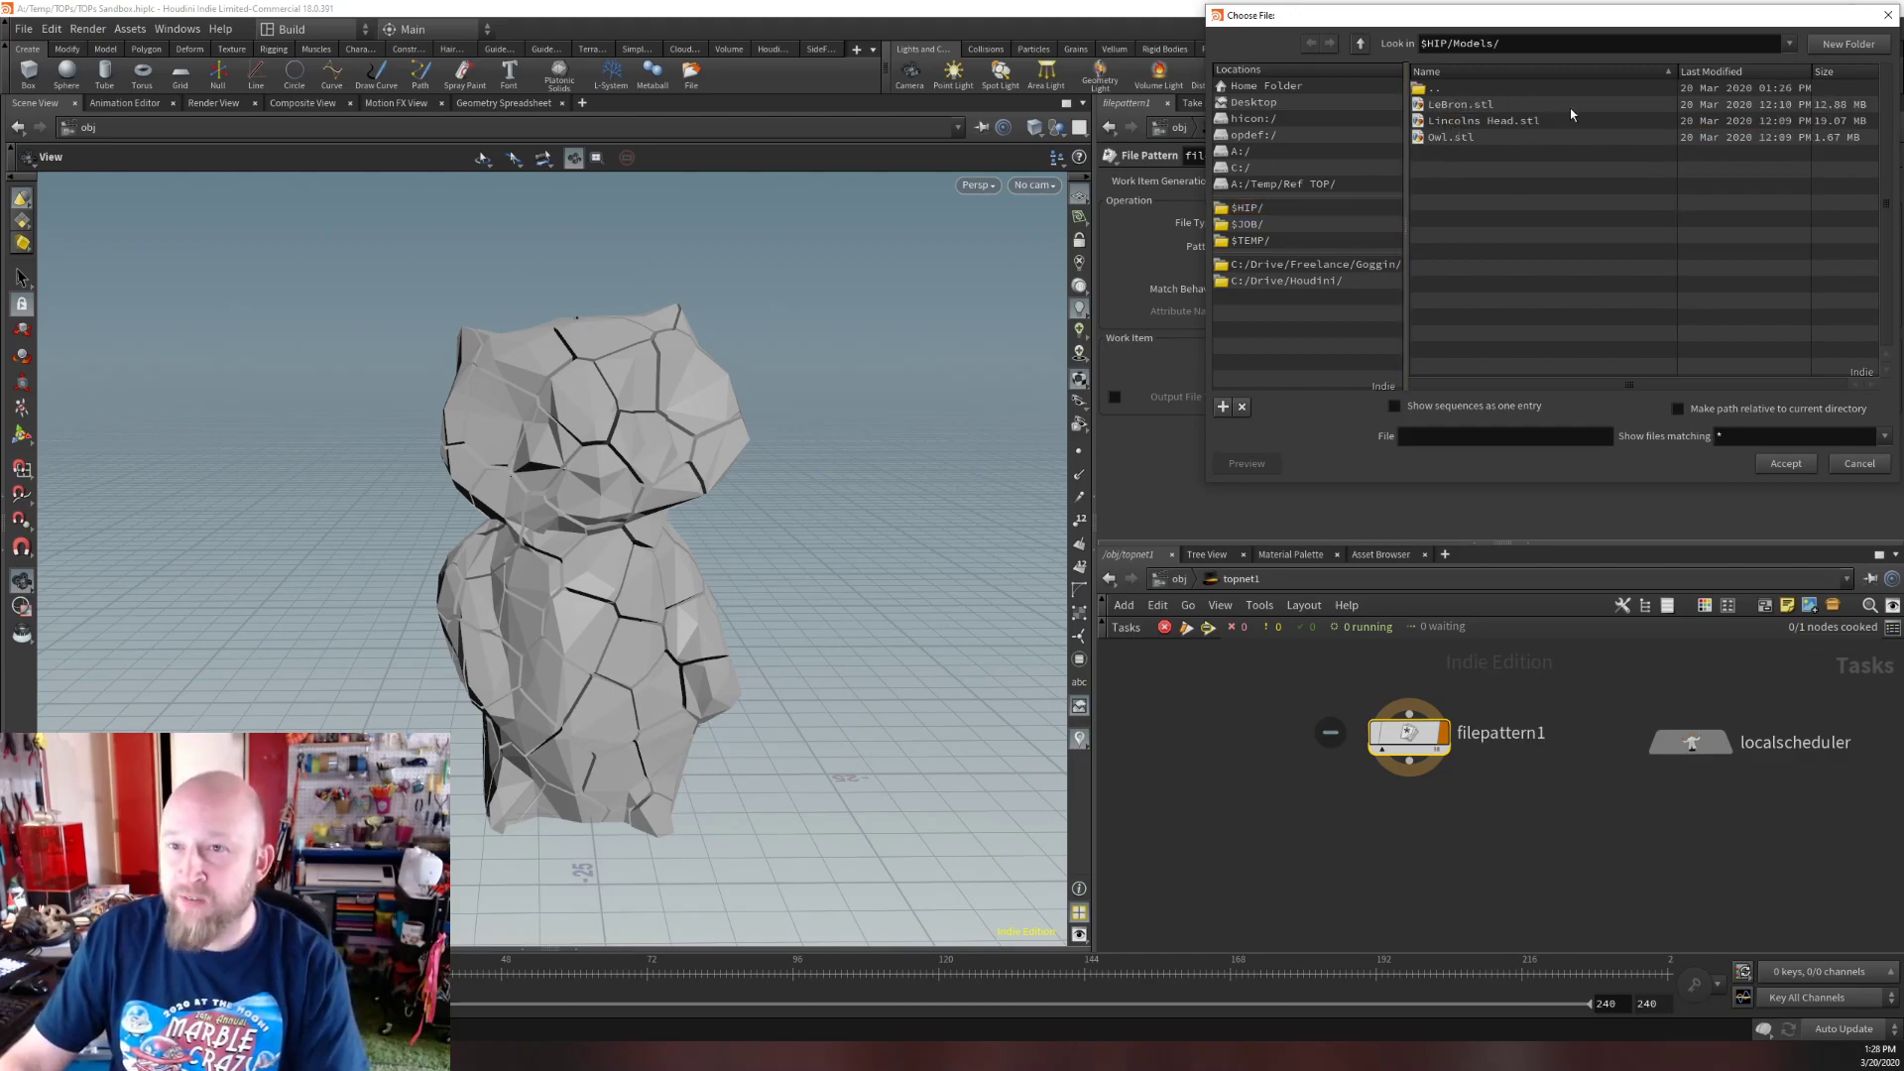
left_click(1432, 438)
type("*")
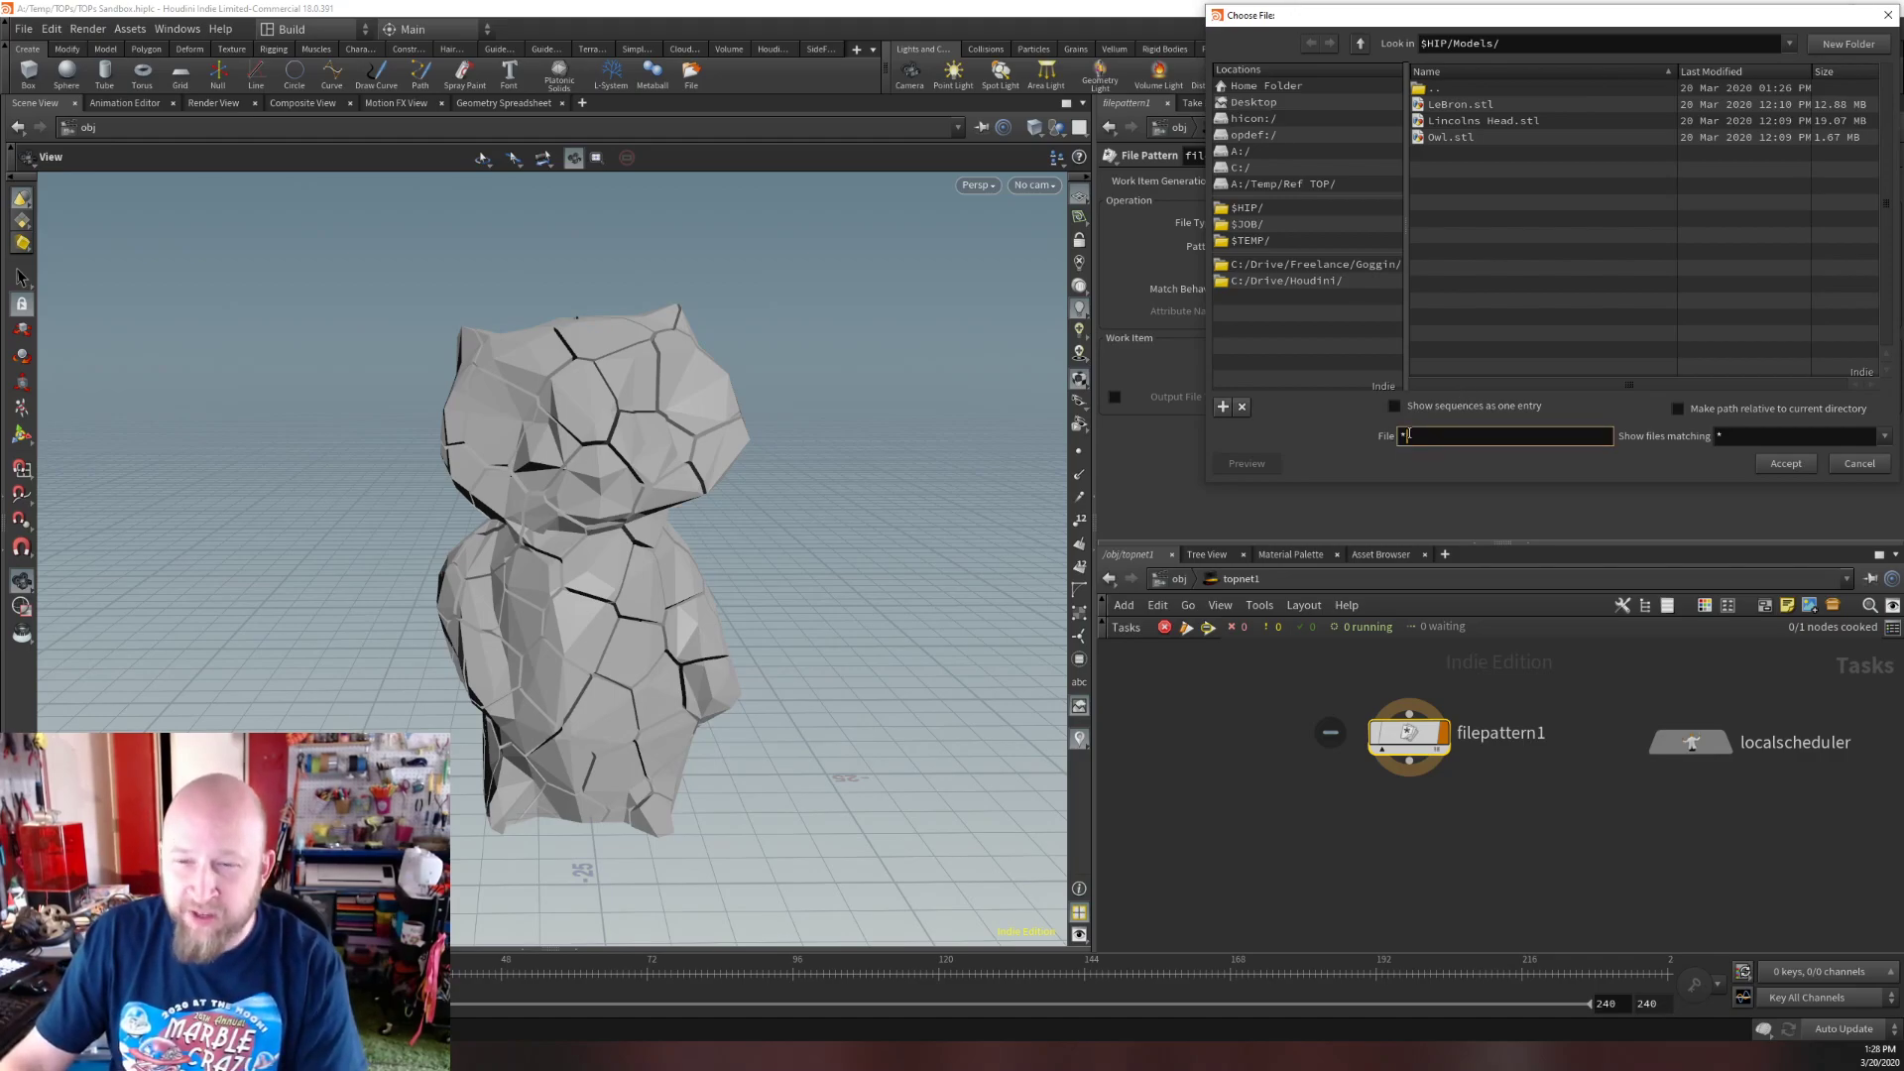
double_click(1404, 437)
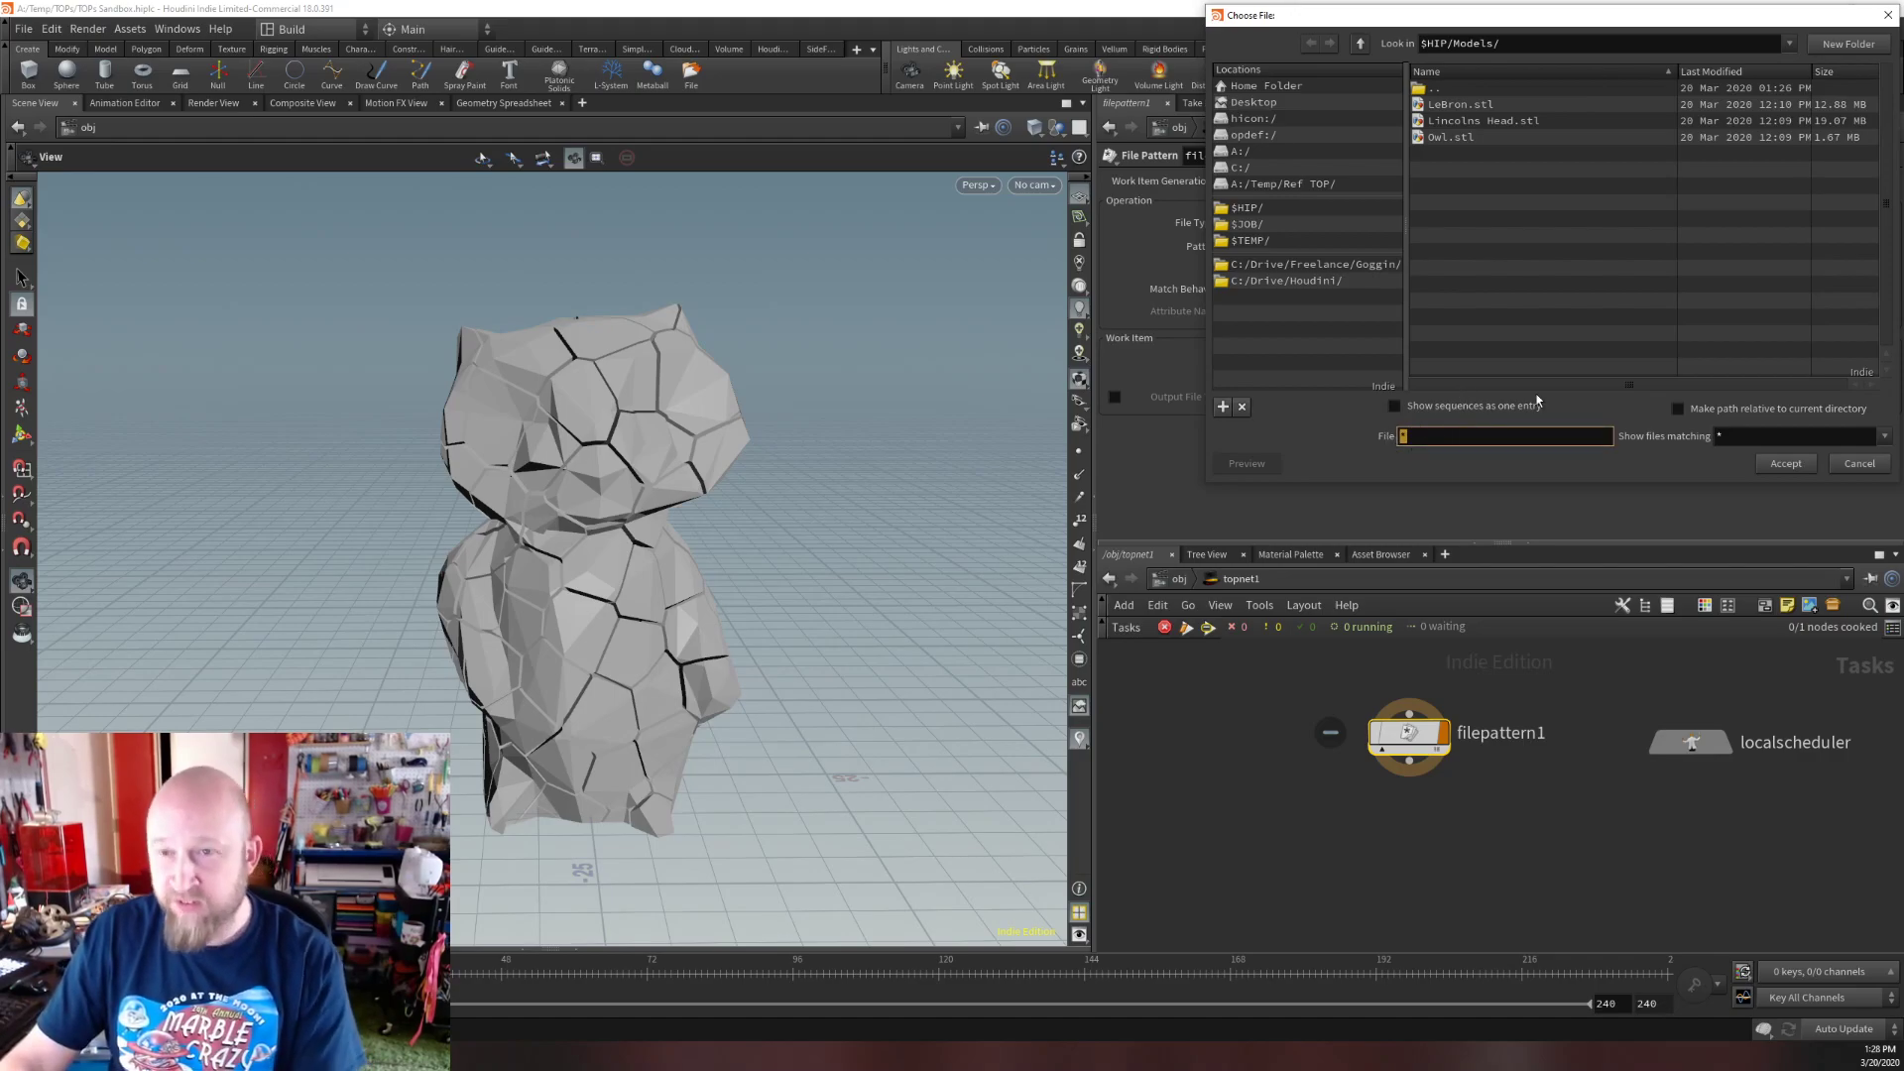
left_click(1786, 464)
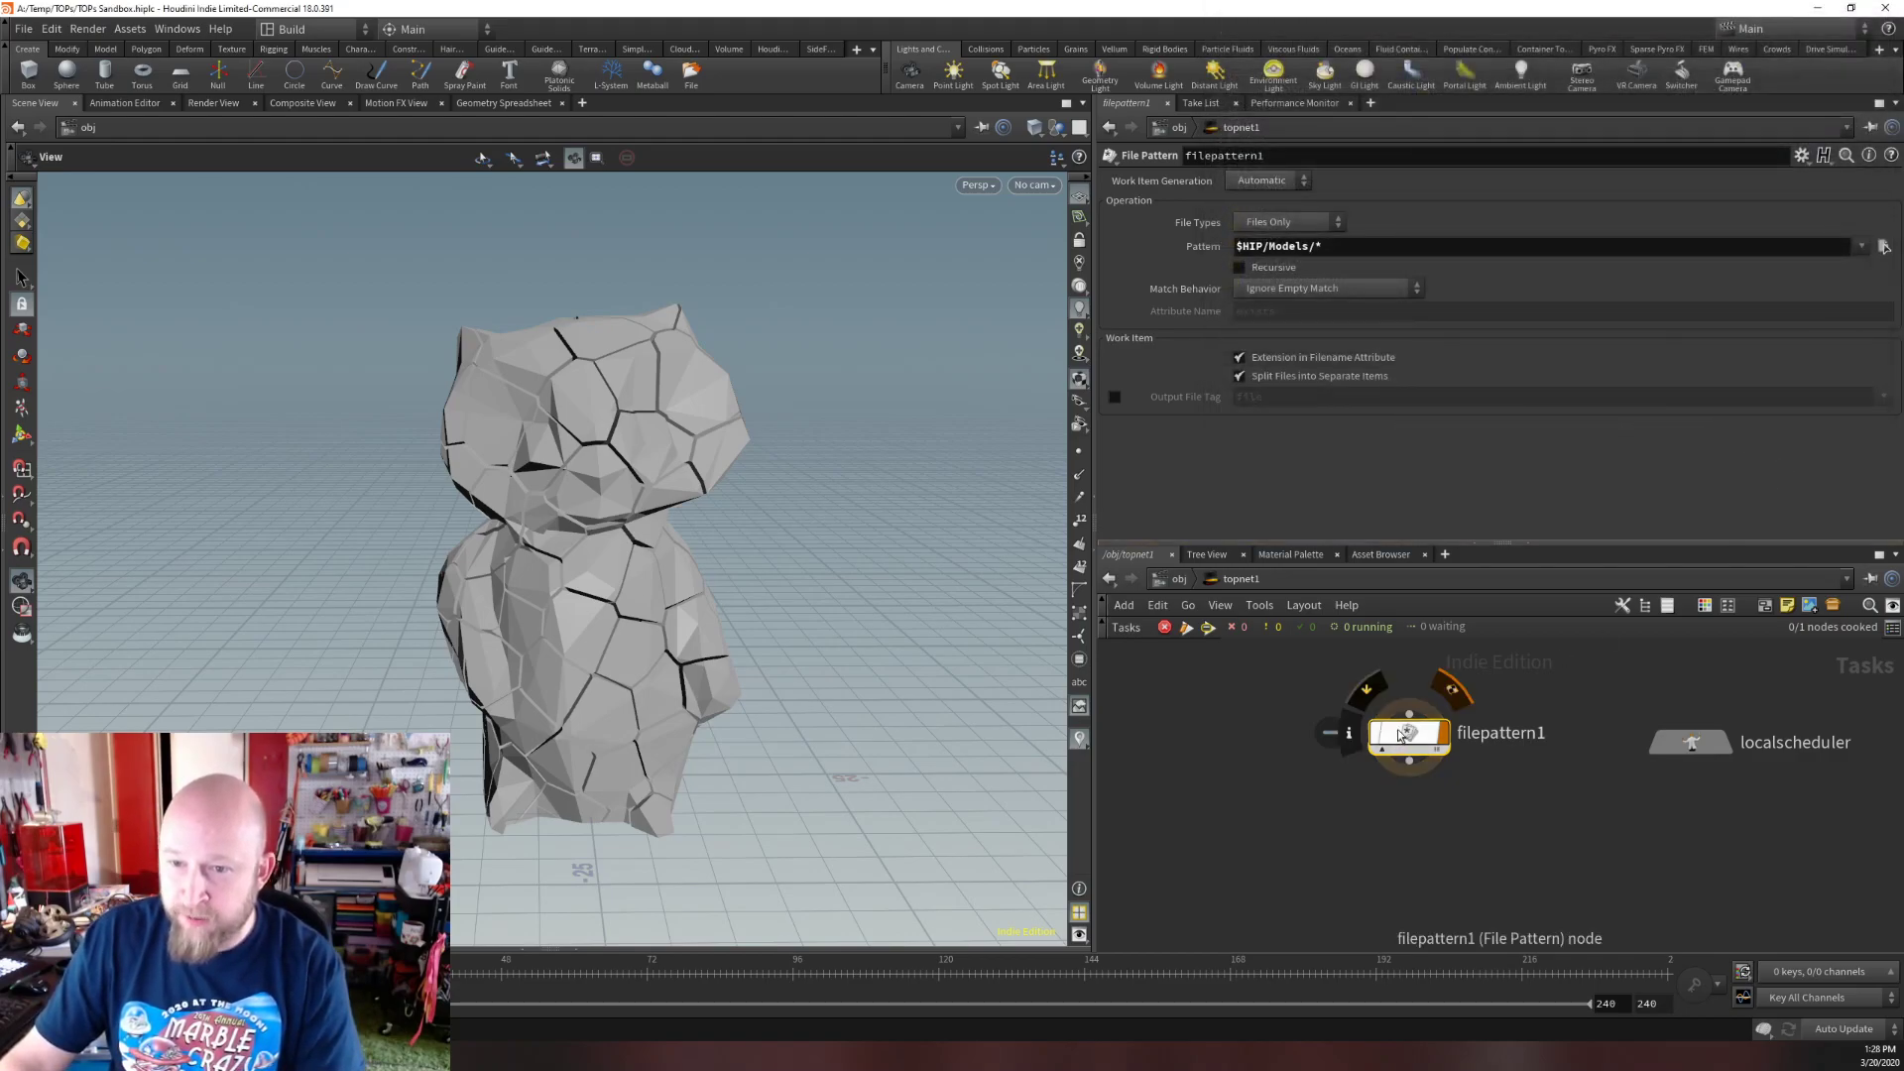
Dirty and cook filepattern1 to generate its work items.
right_click(1395, 757)
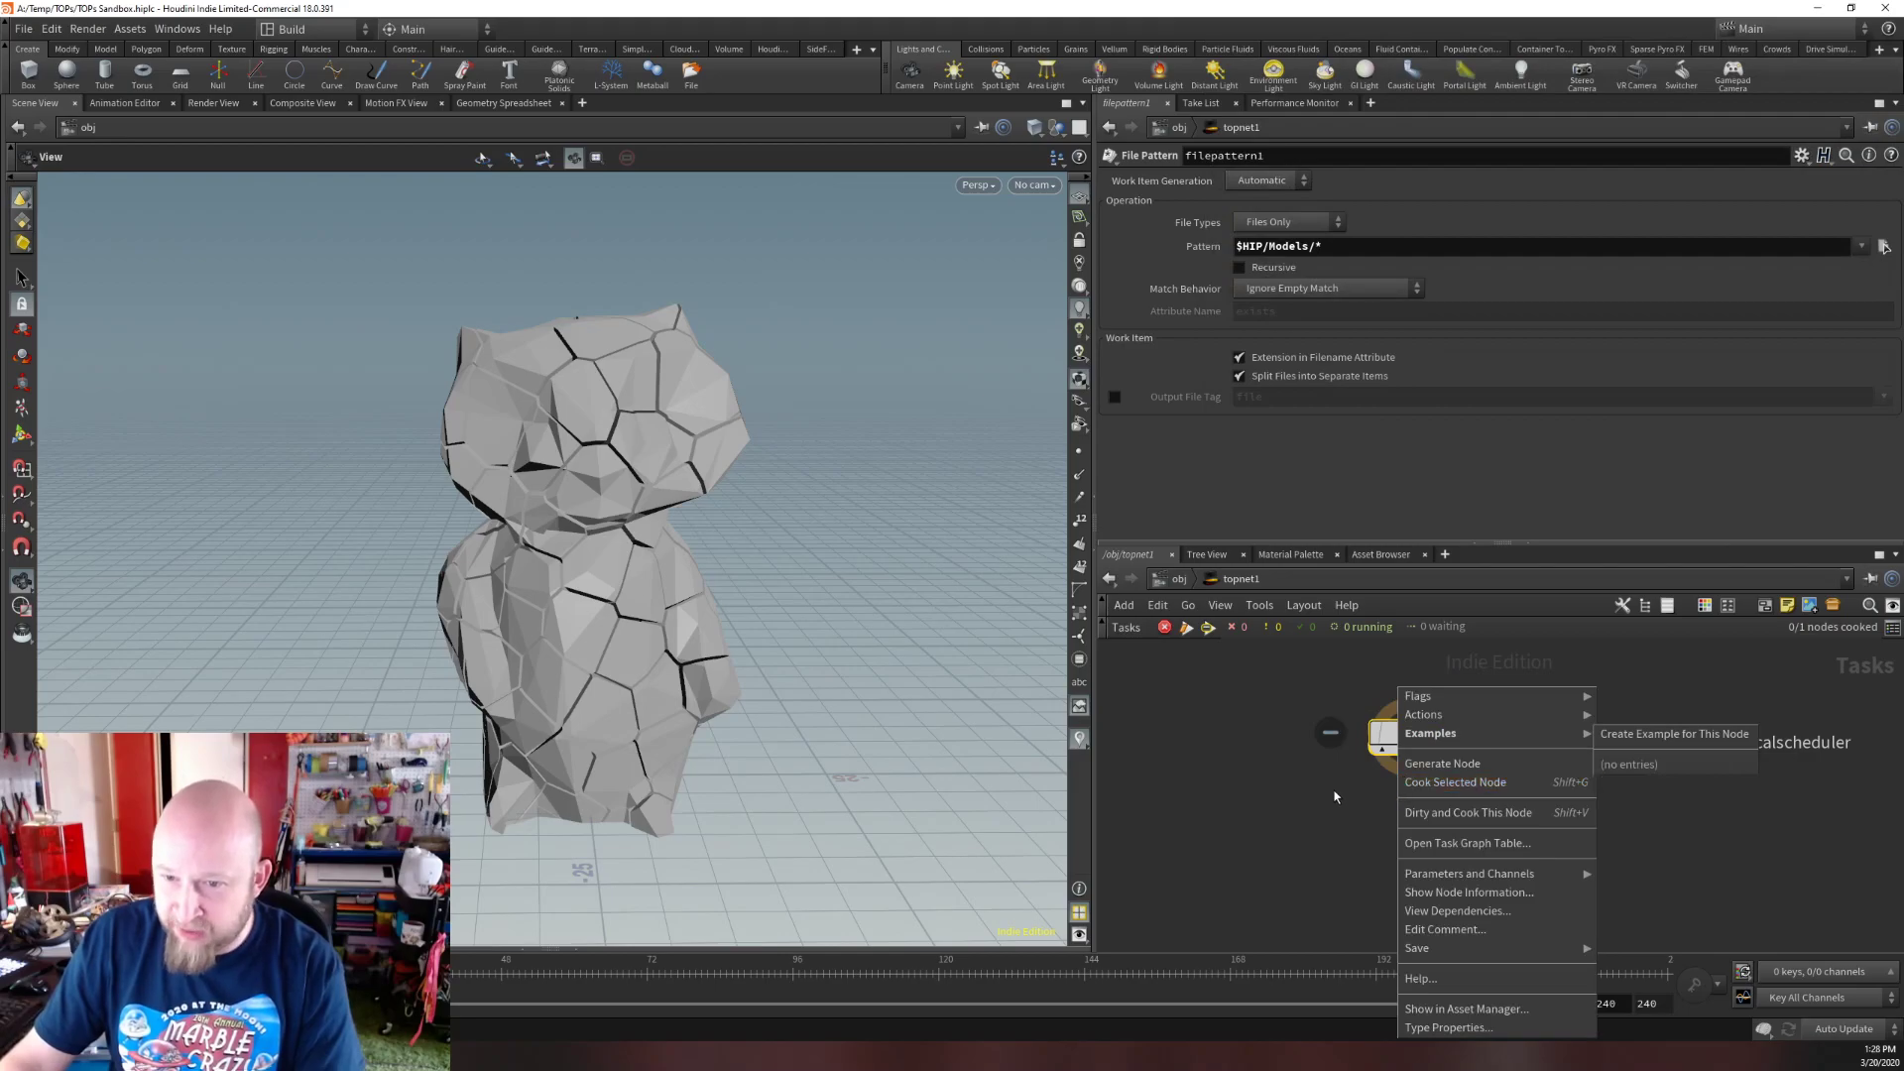
left_click(1321, 807)
right_click(1384, 736)
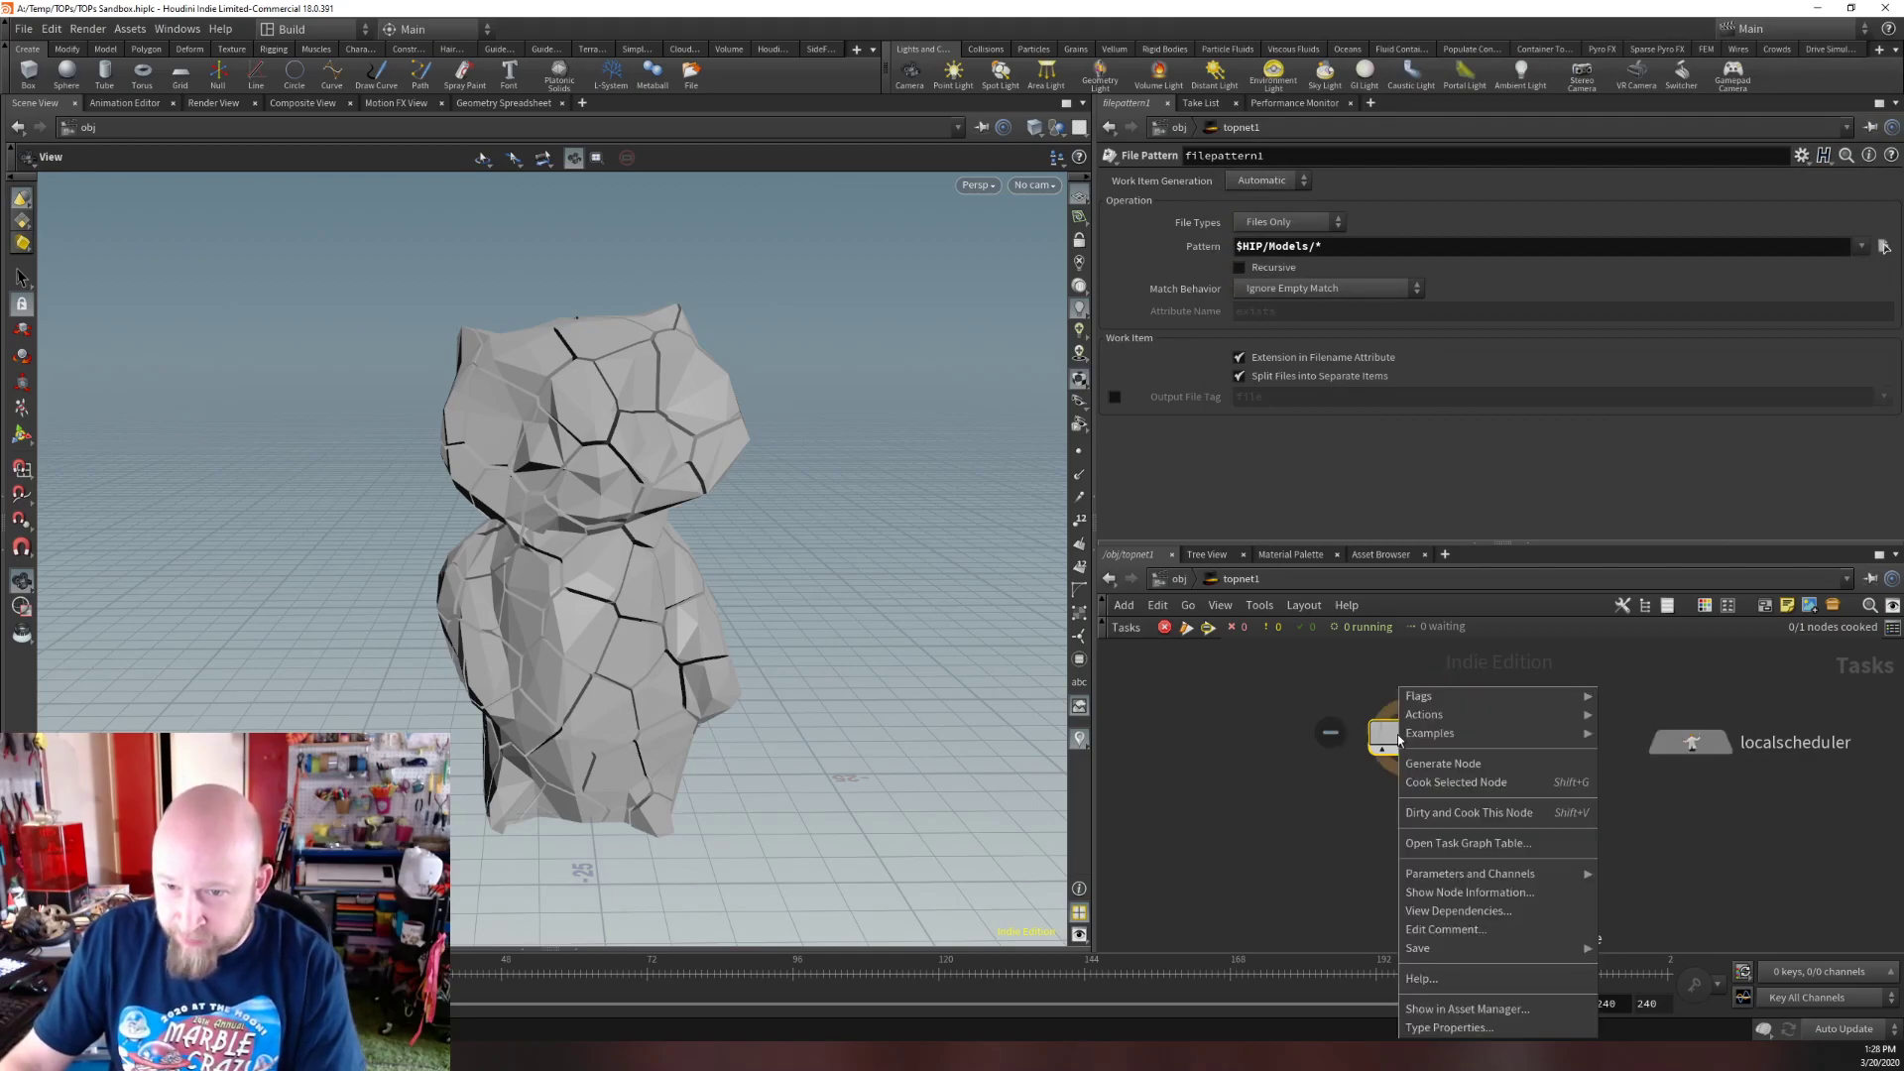
left_click(1485, 816)
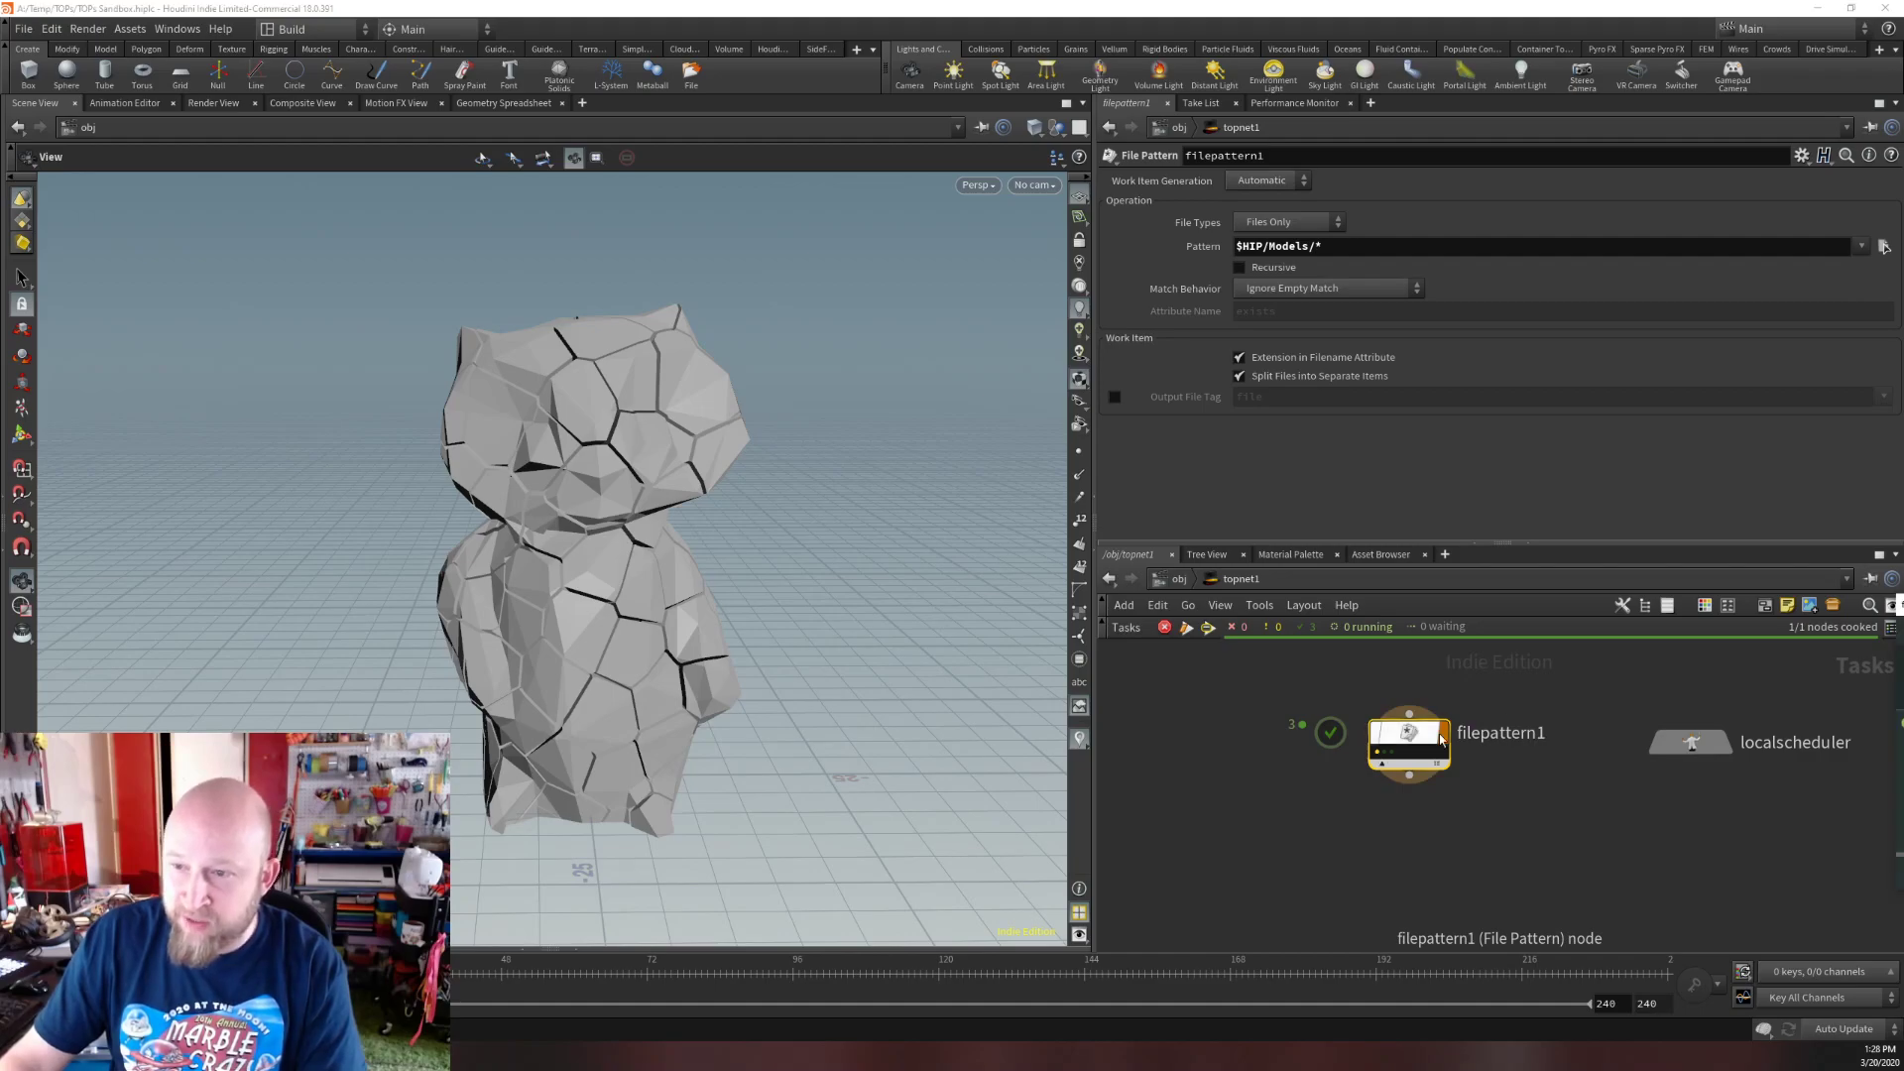
Inspect the LeBron.stl, Lincolns Head.stl and Owl.stl work items, then close the Models folder window.
left_click(1378, 752)
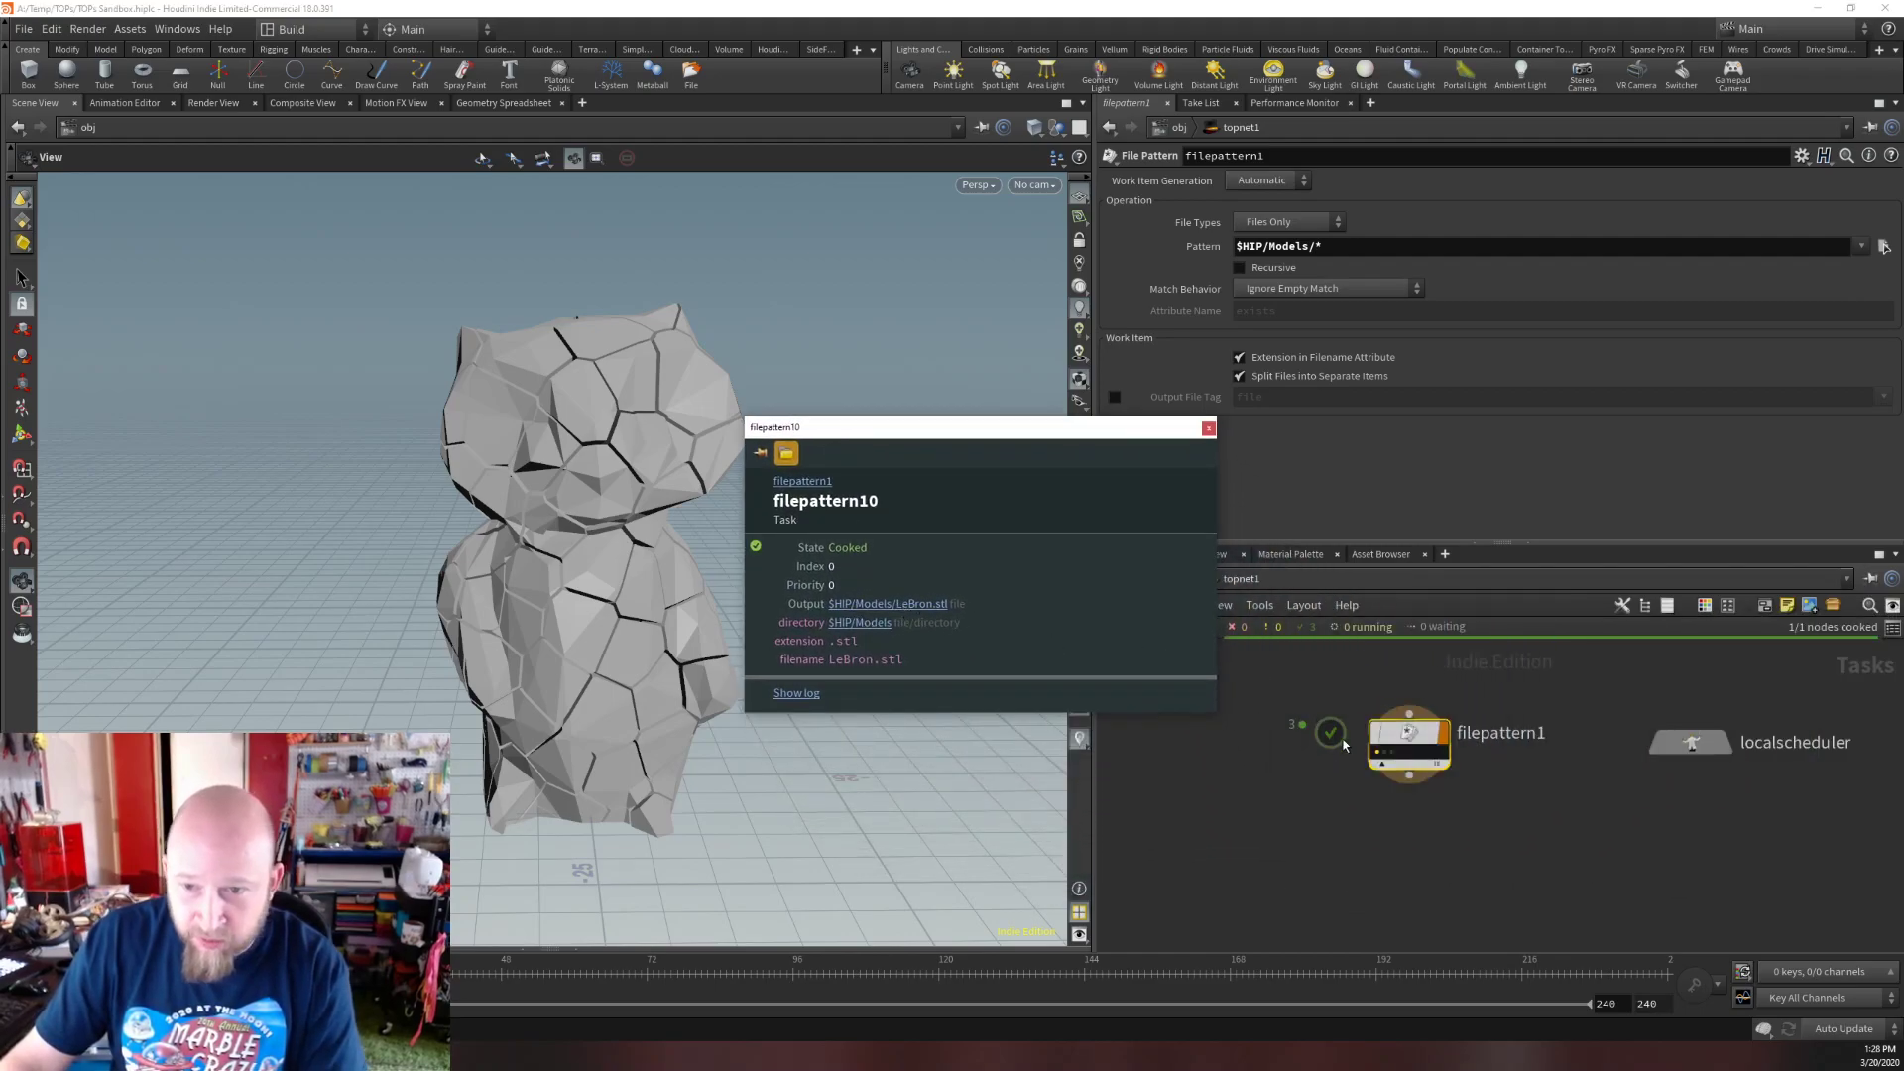
left_click(1385, 760)
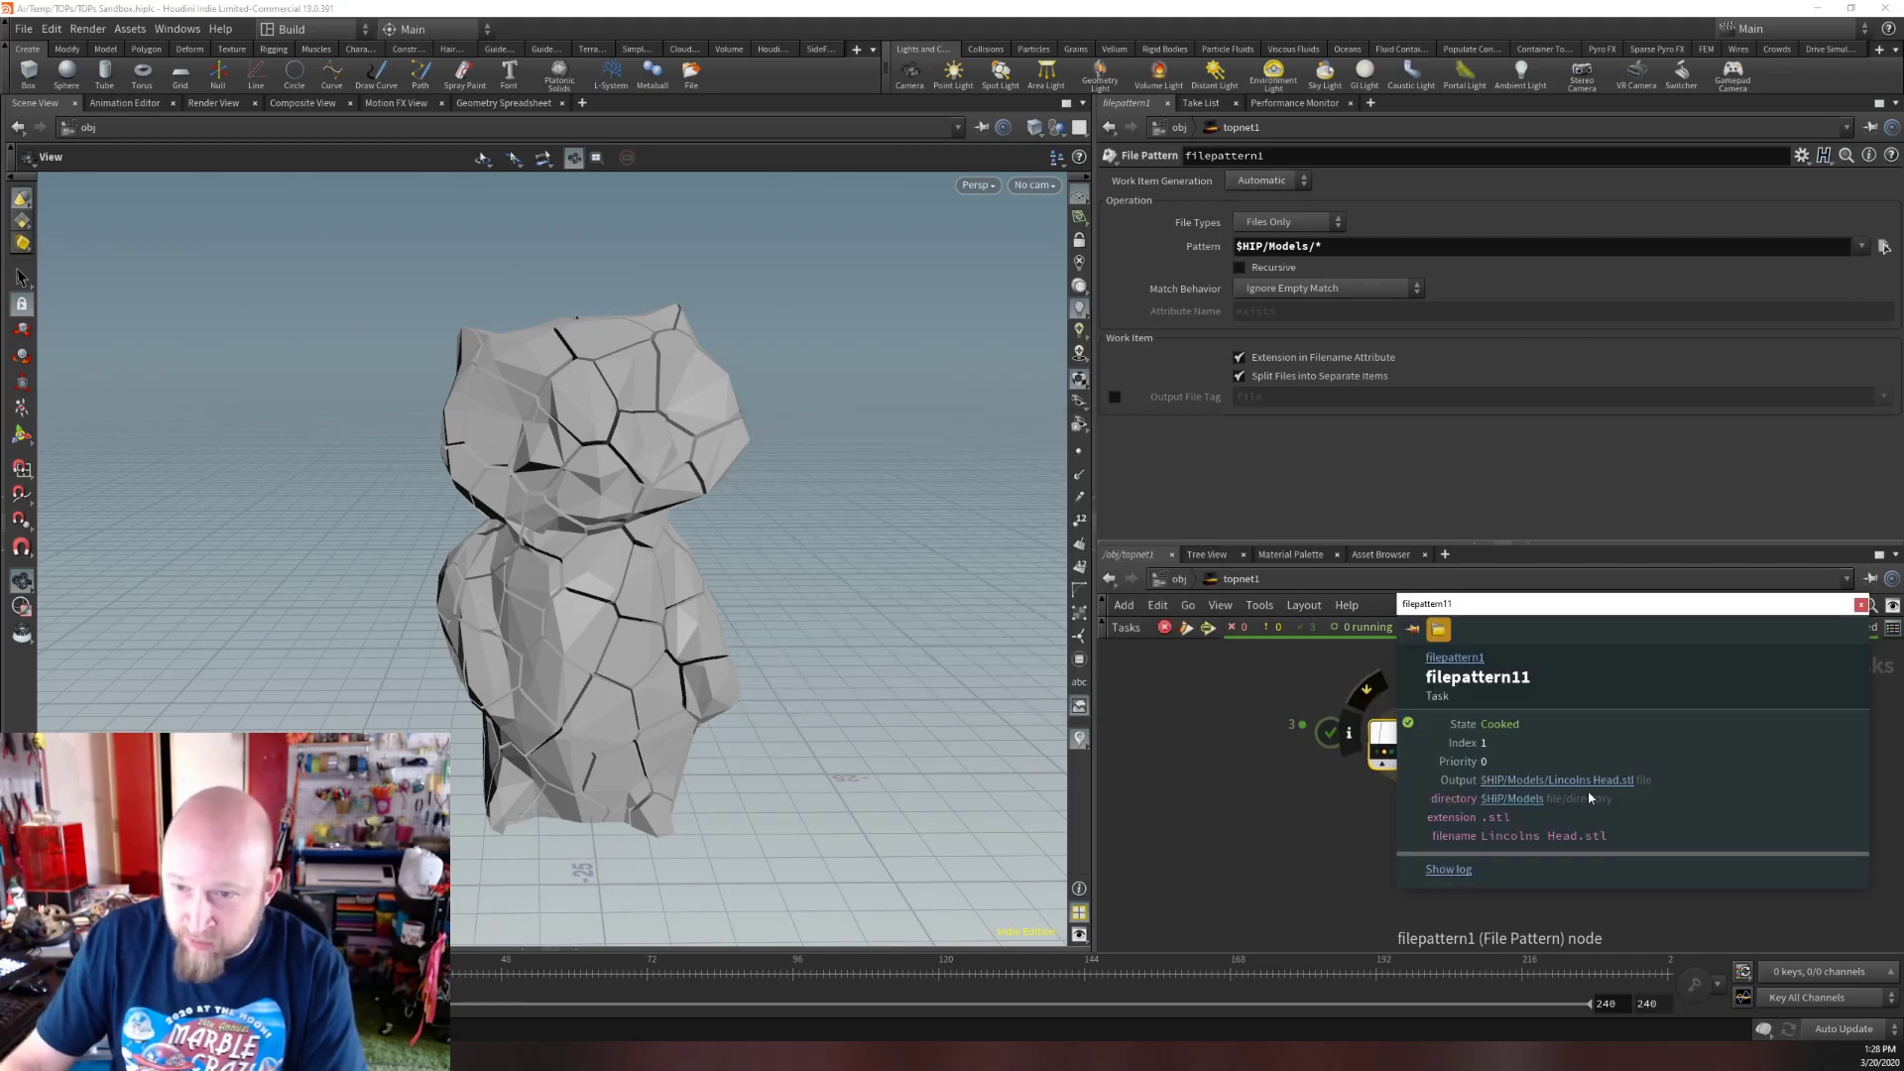
left_click(1861, 609)
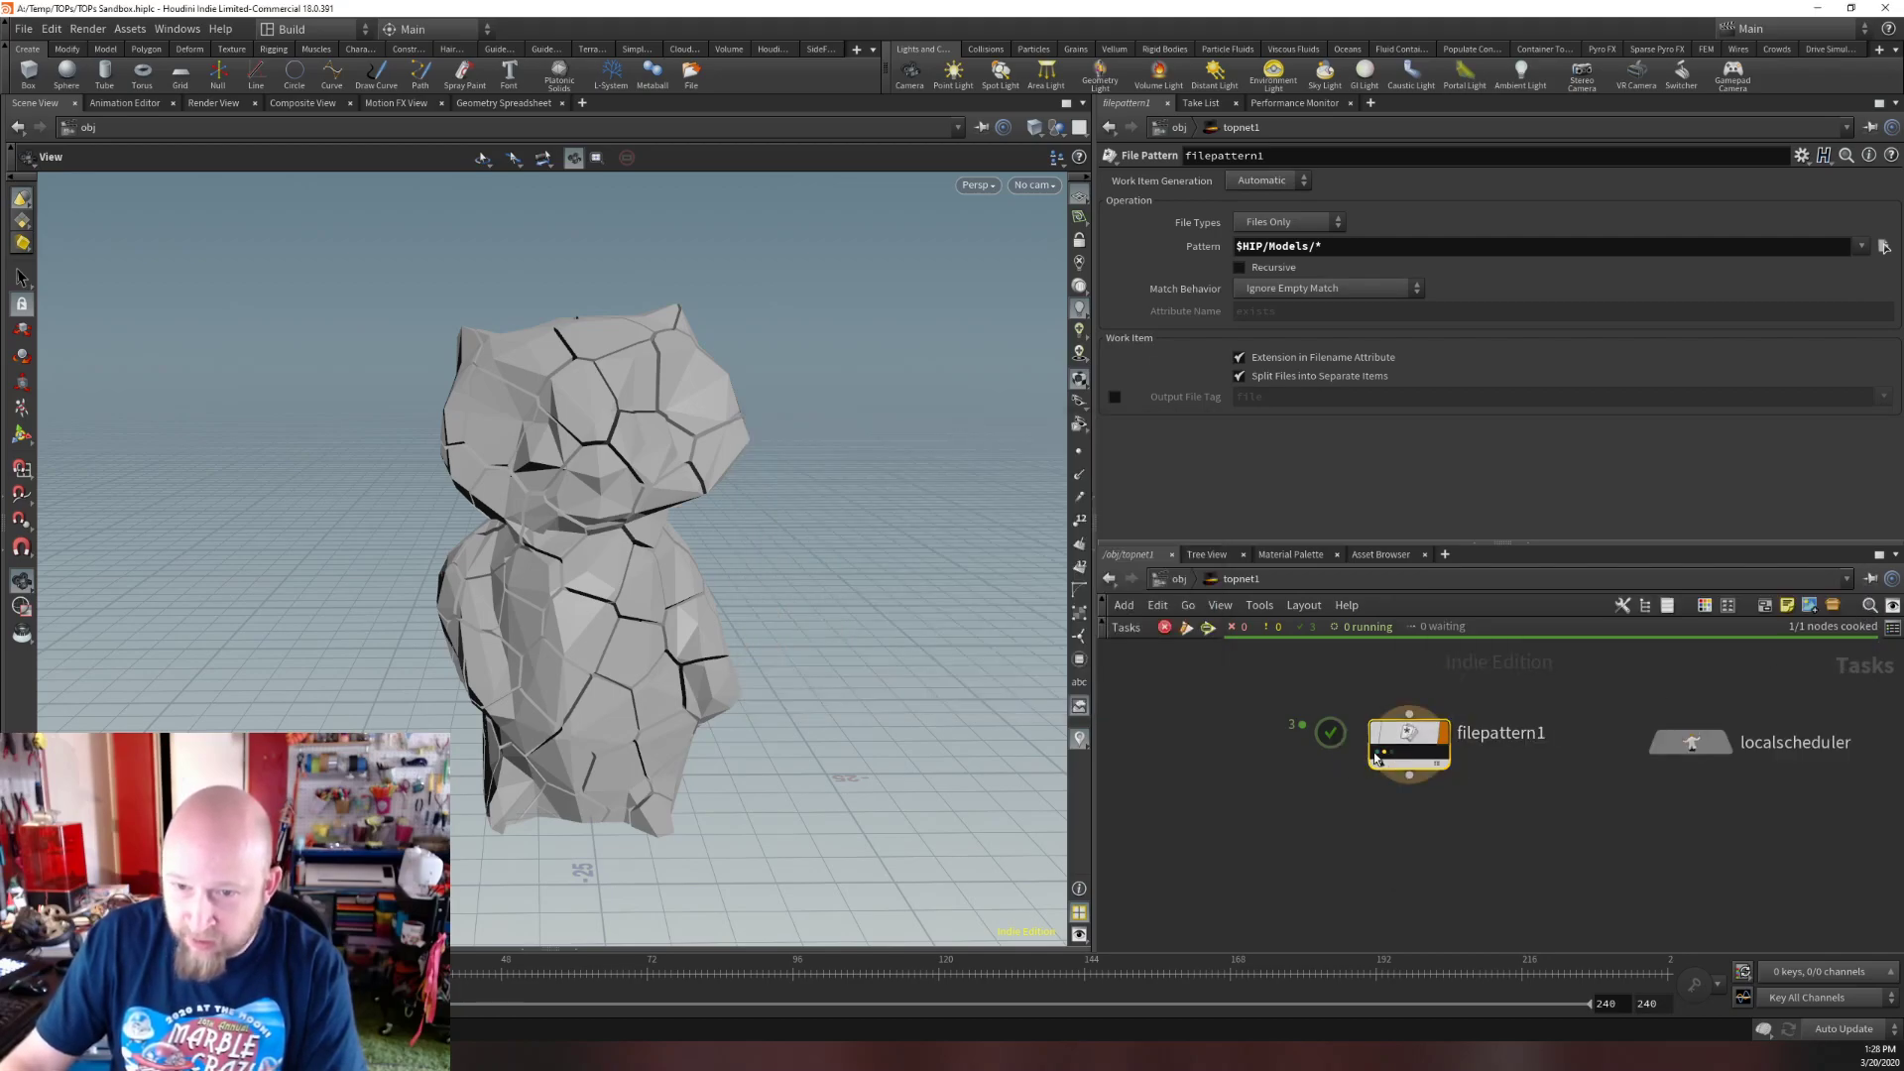
left_click(1409, 753)
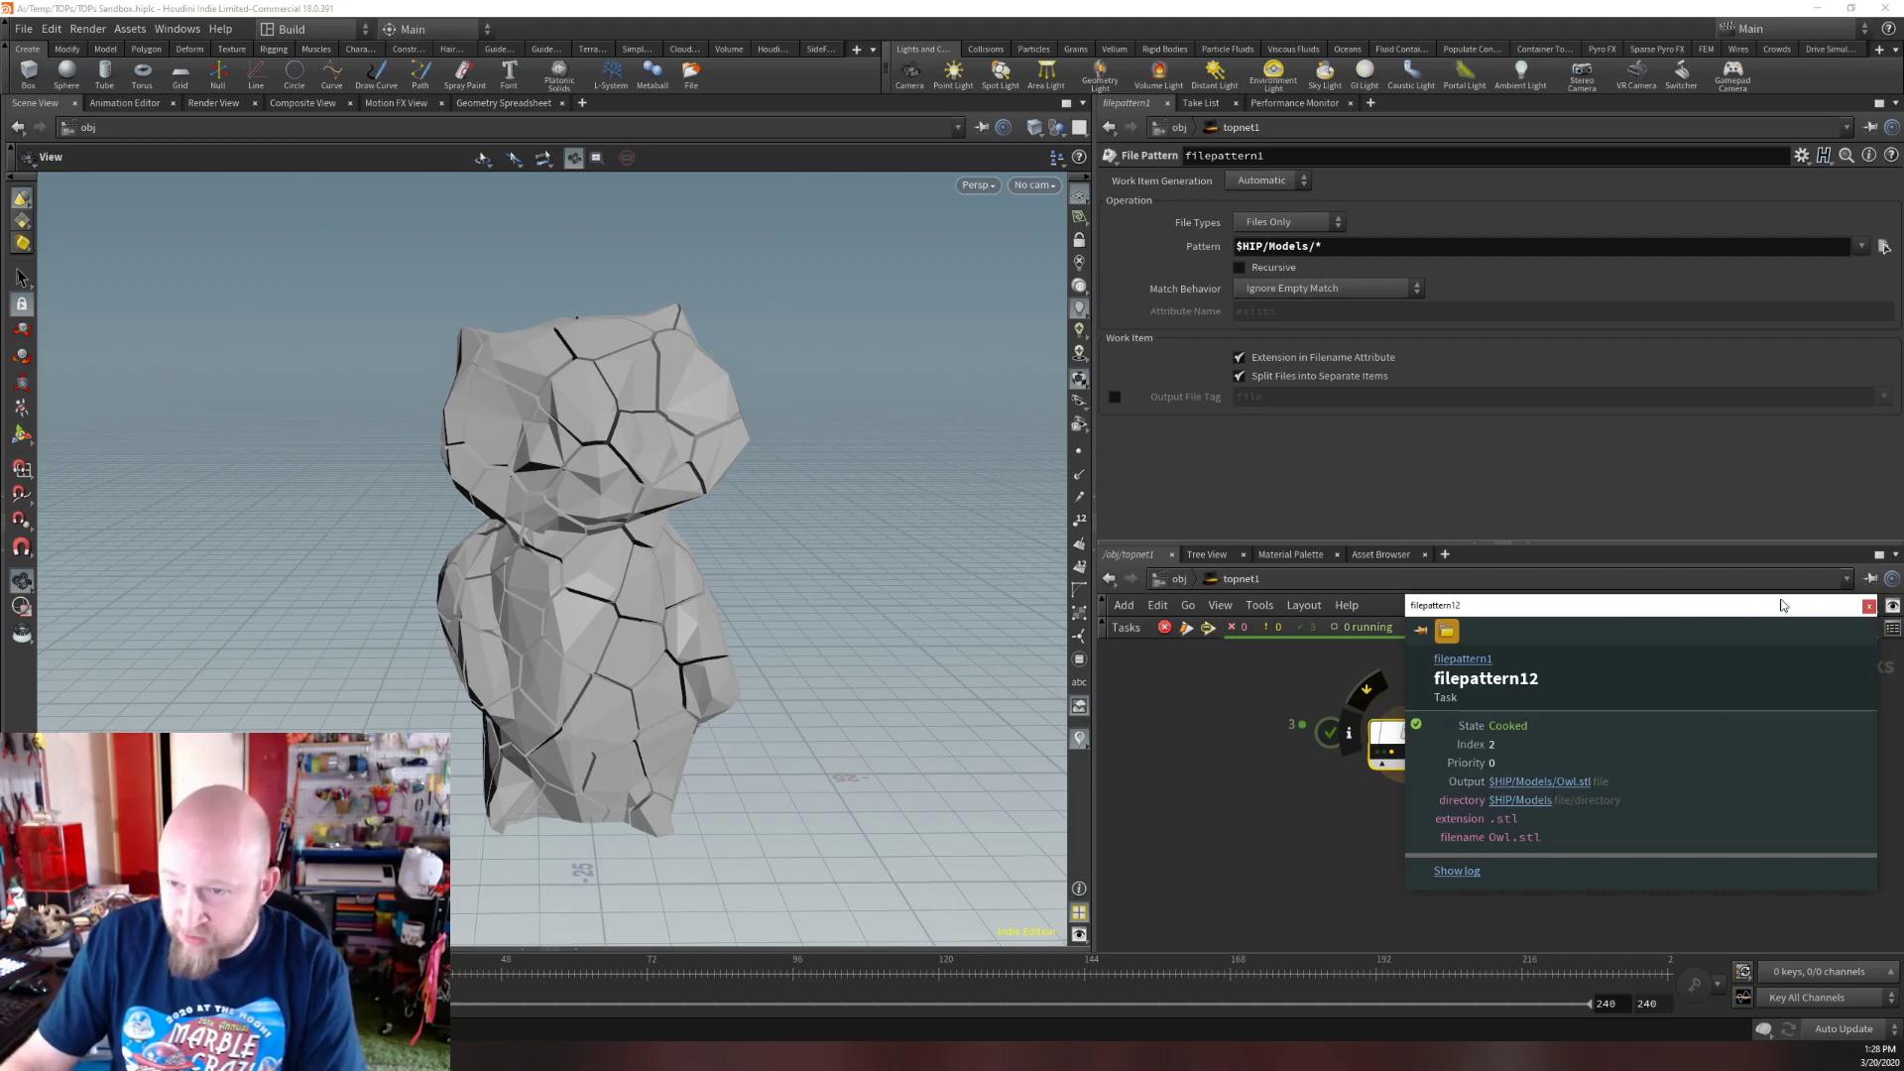
left_click(1869, 605)
key("alt+Tab")
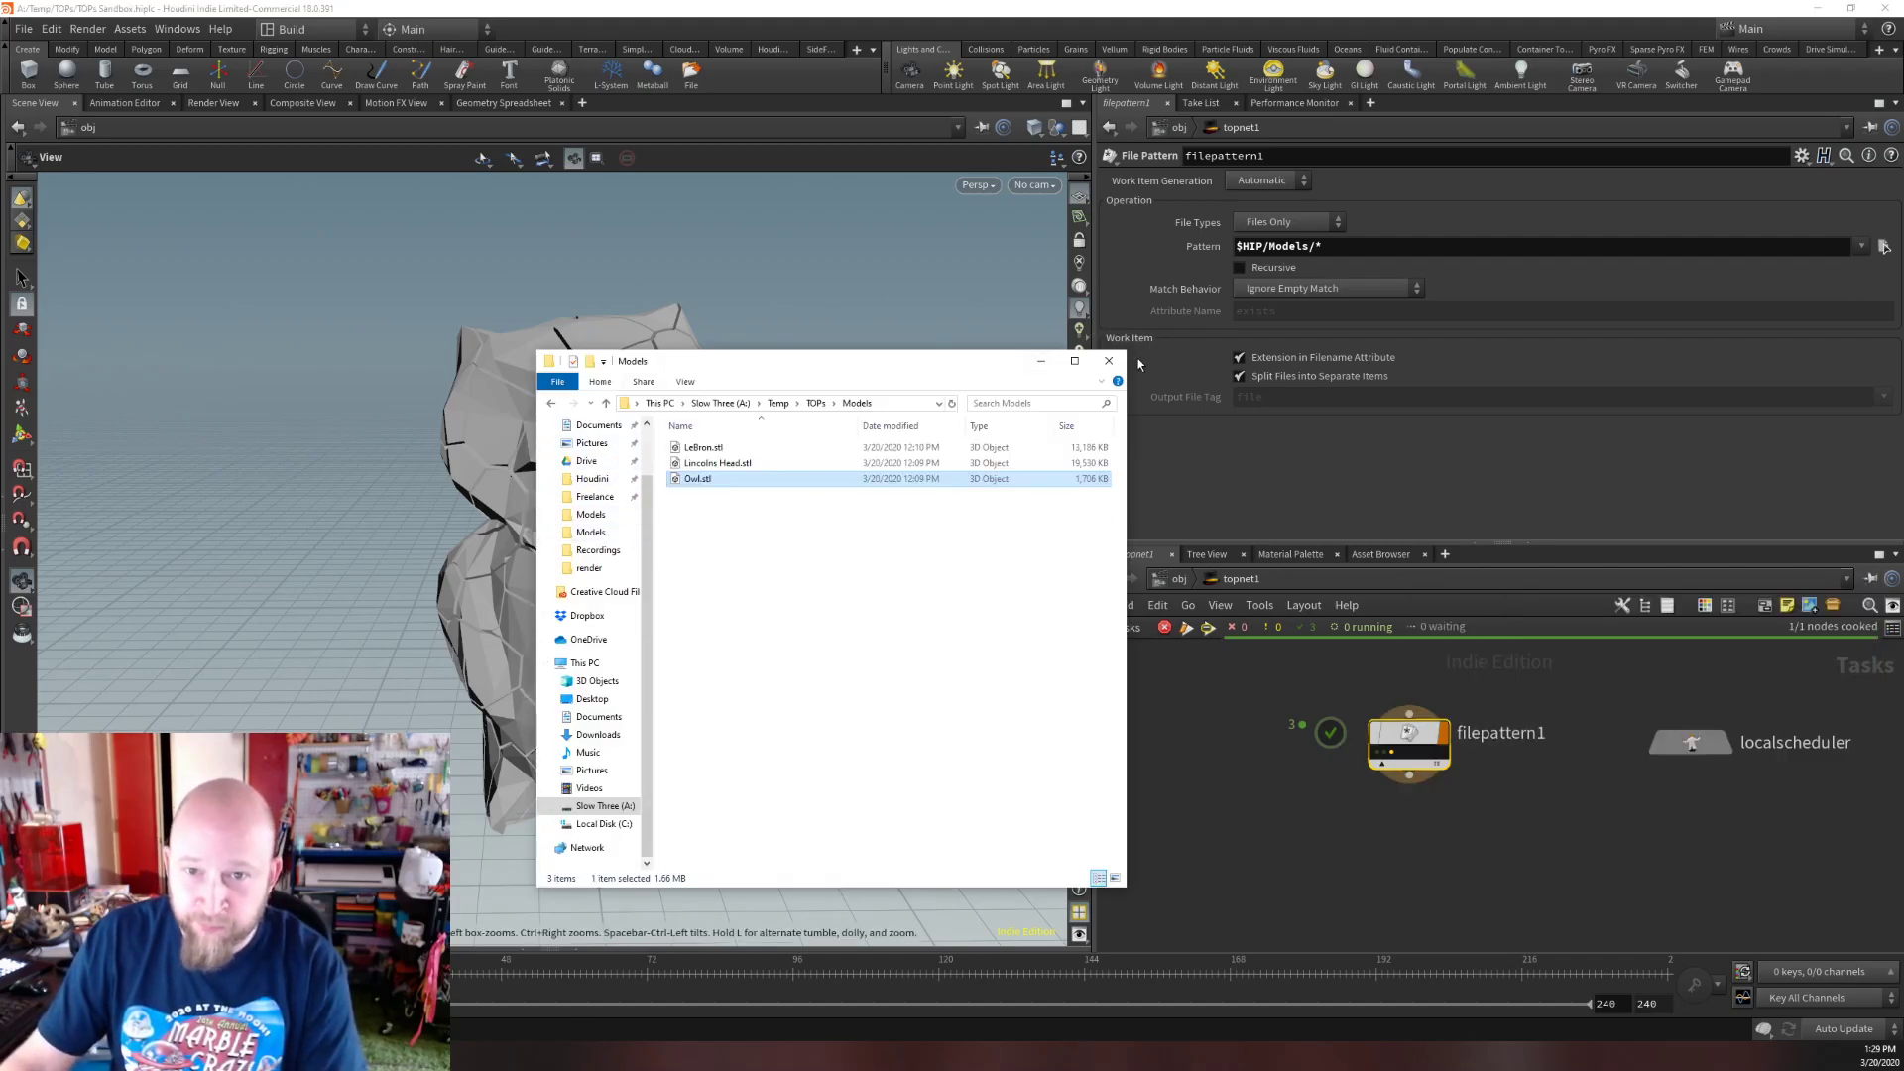
left_click(1109, 360)
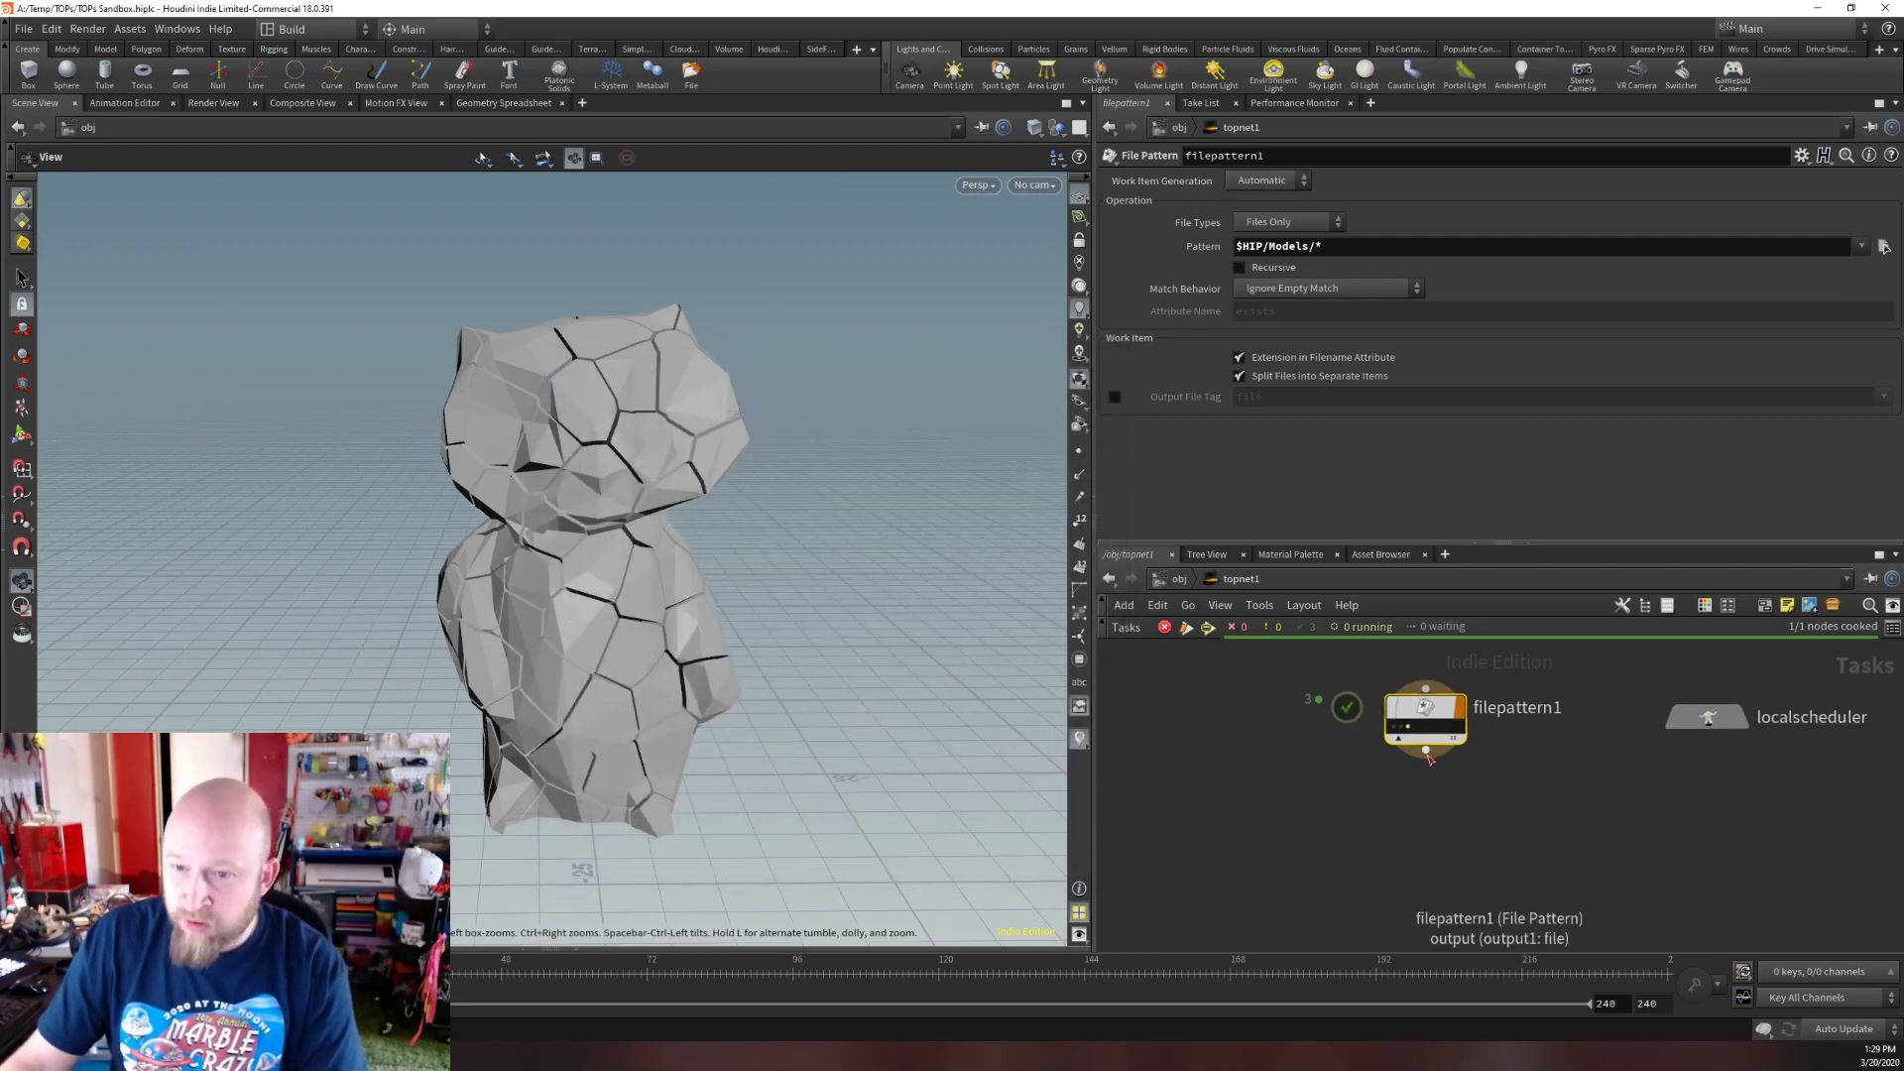
Add an HDA Processor node wired below filepattern1.
left_click(1426, 751)
left_click(1433, 853)
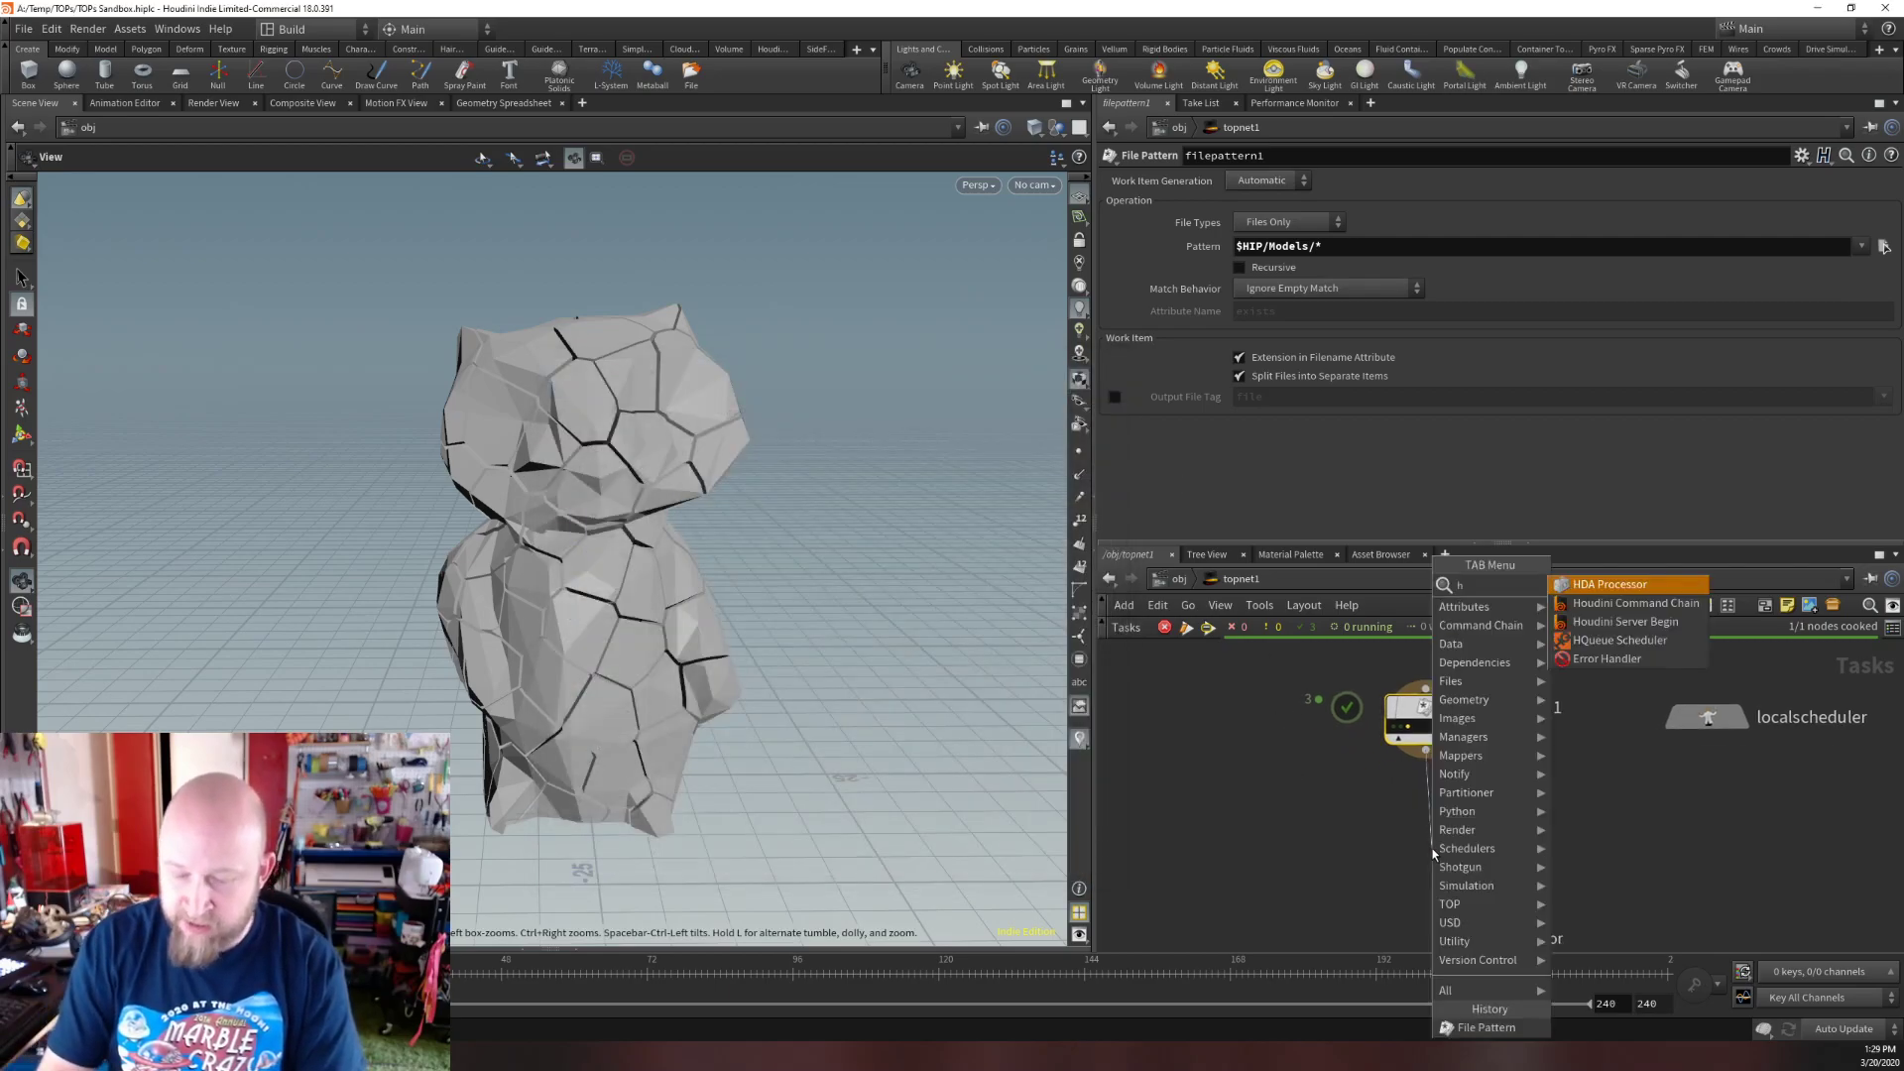
type("hda pr")
key("Return")
left_click(1433, 853)
left_click_drag(1433, 853, 1427, 826)
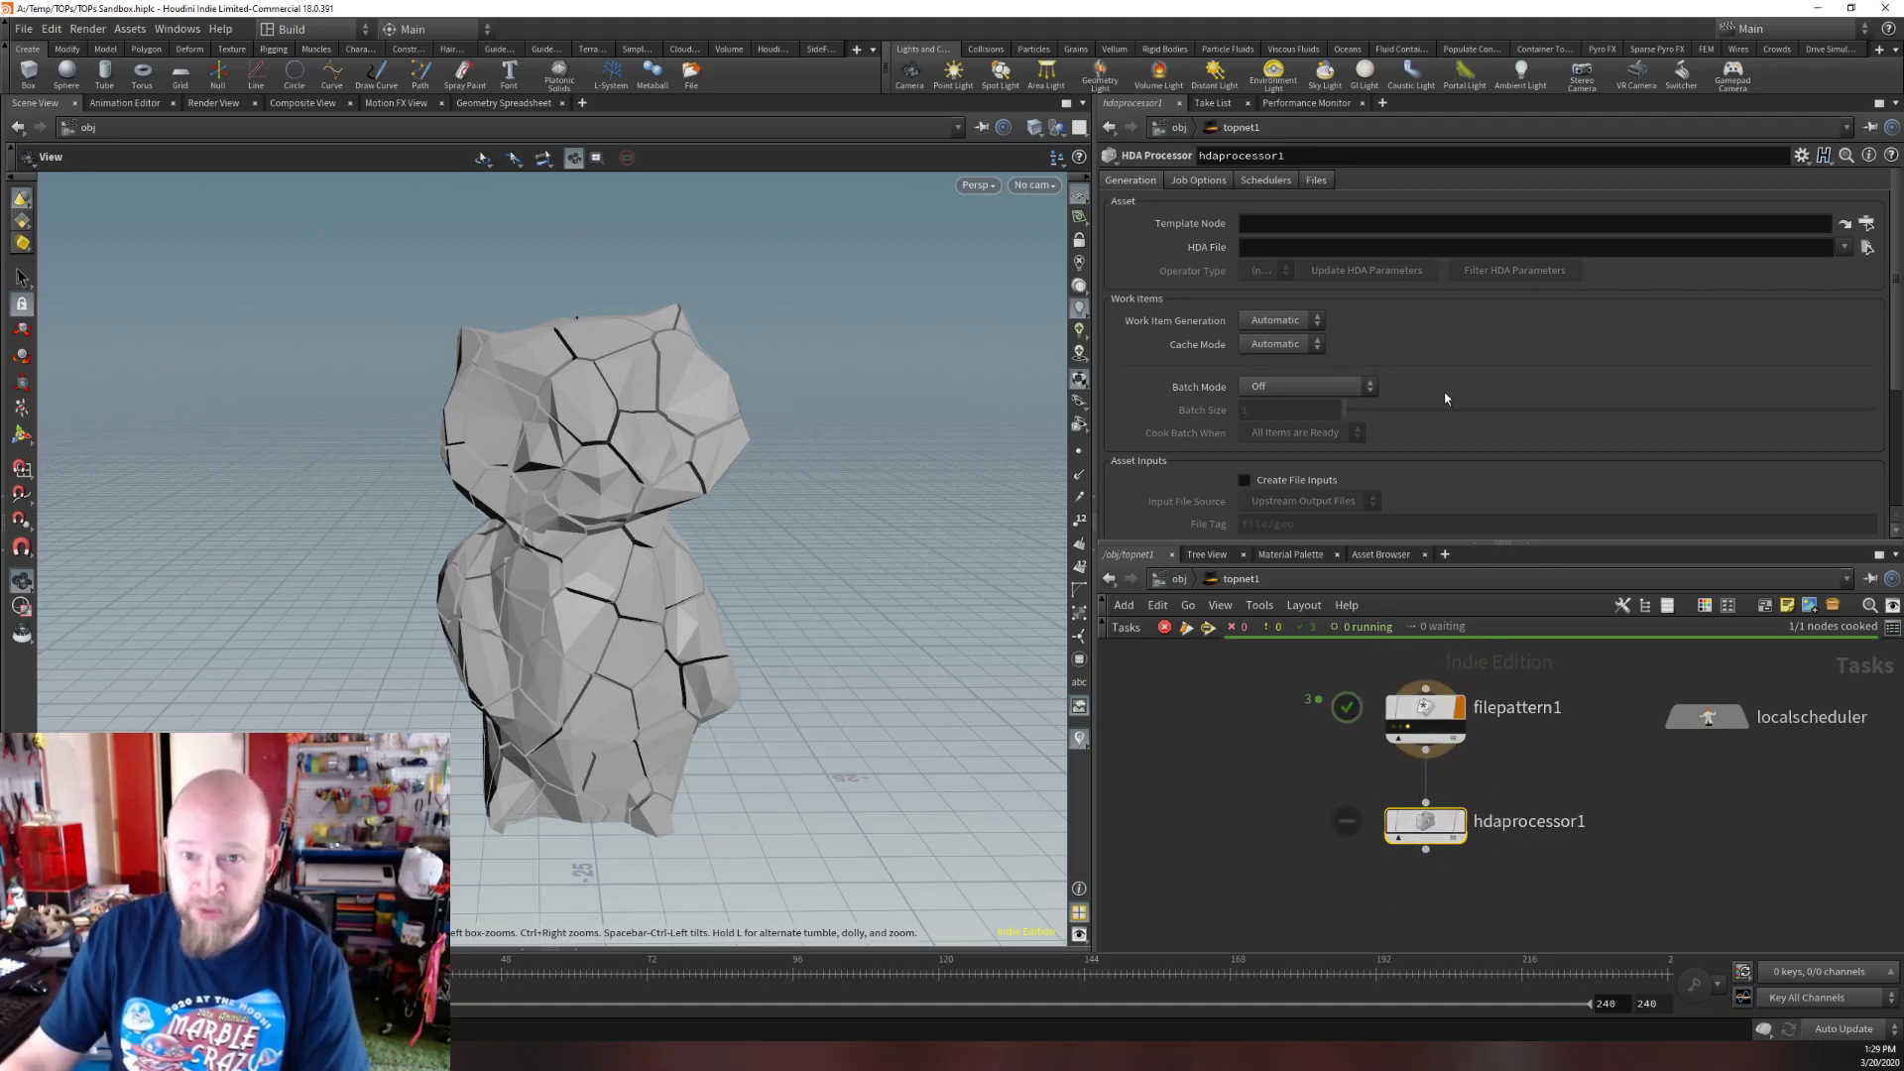
Load $HIP/matt_do_things_to_stuff.hdalc and update its HDA parameters for display.
left_click(1869, 247)
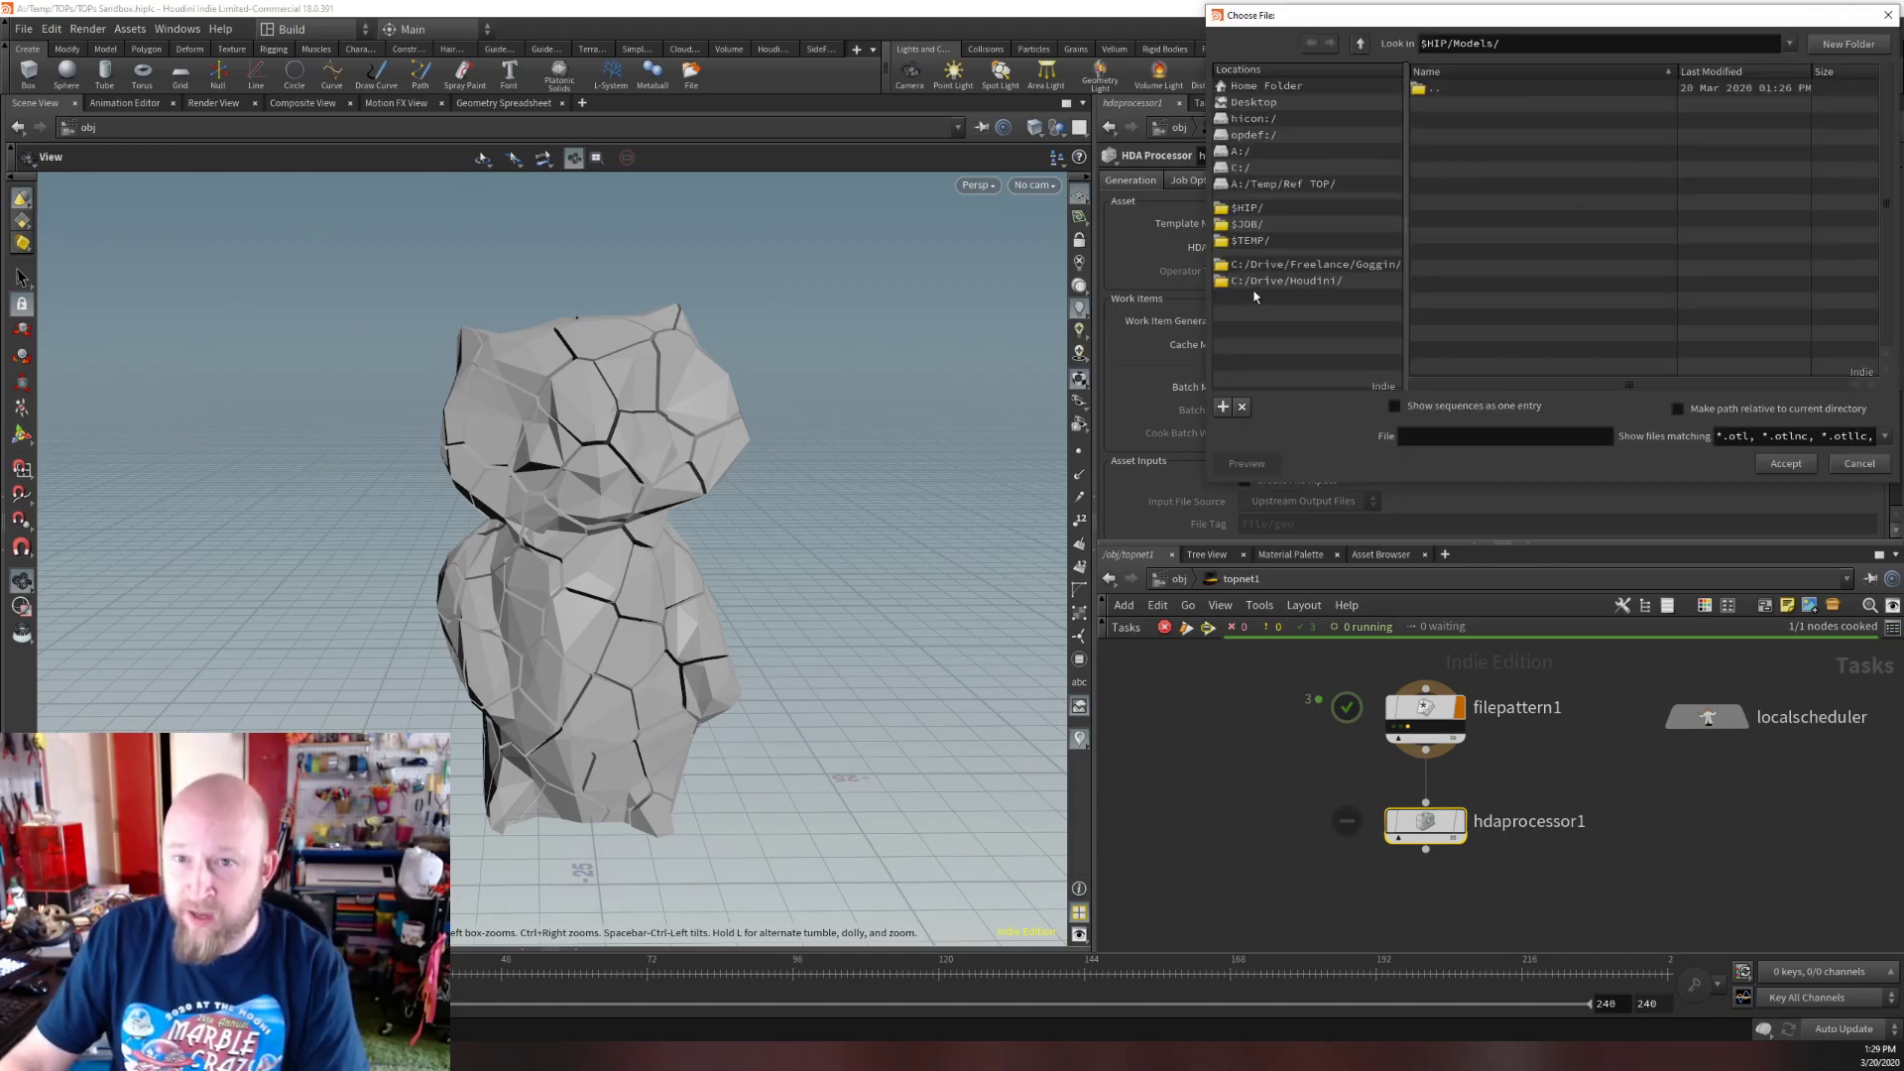
double_click(1476, 92)
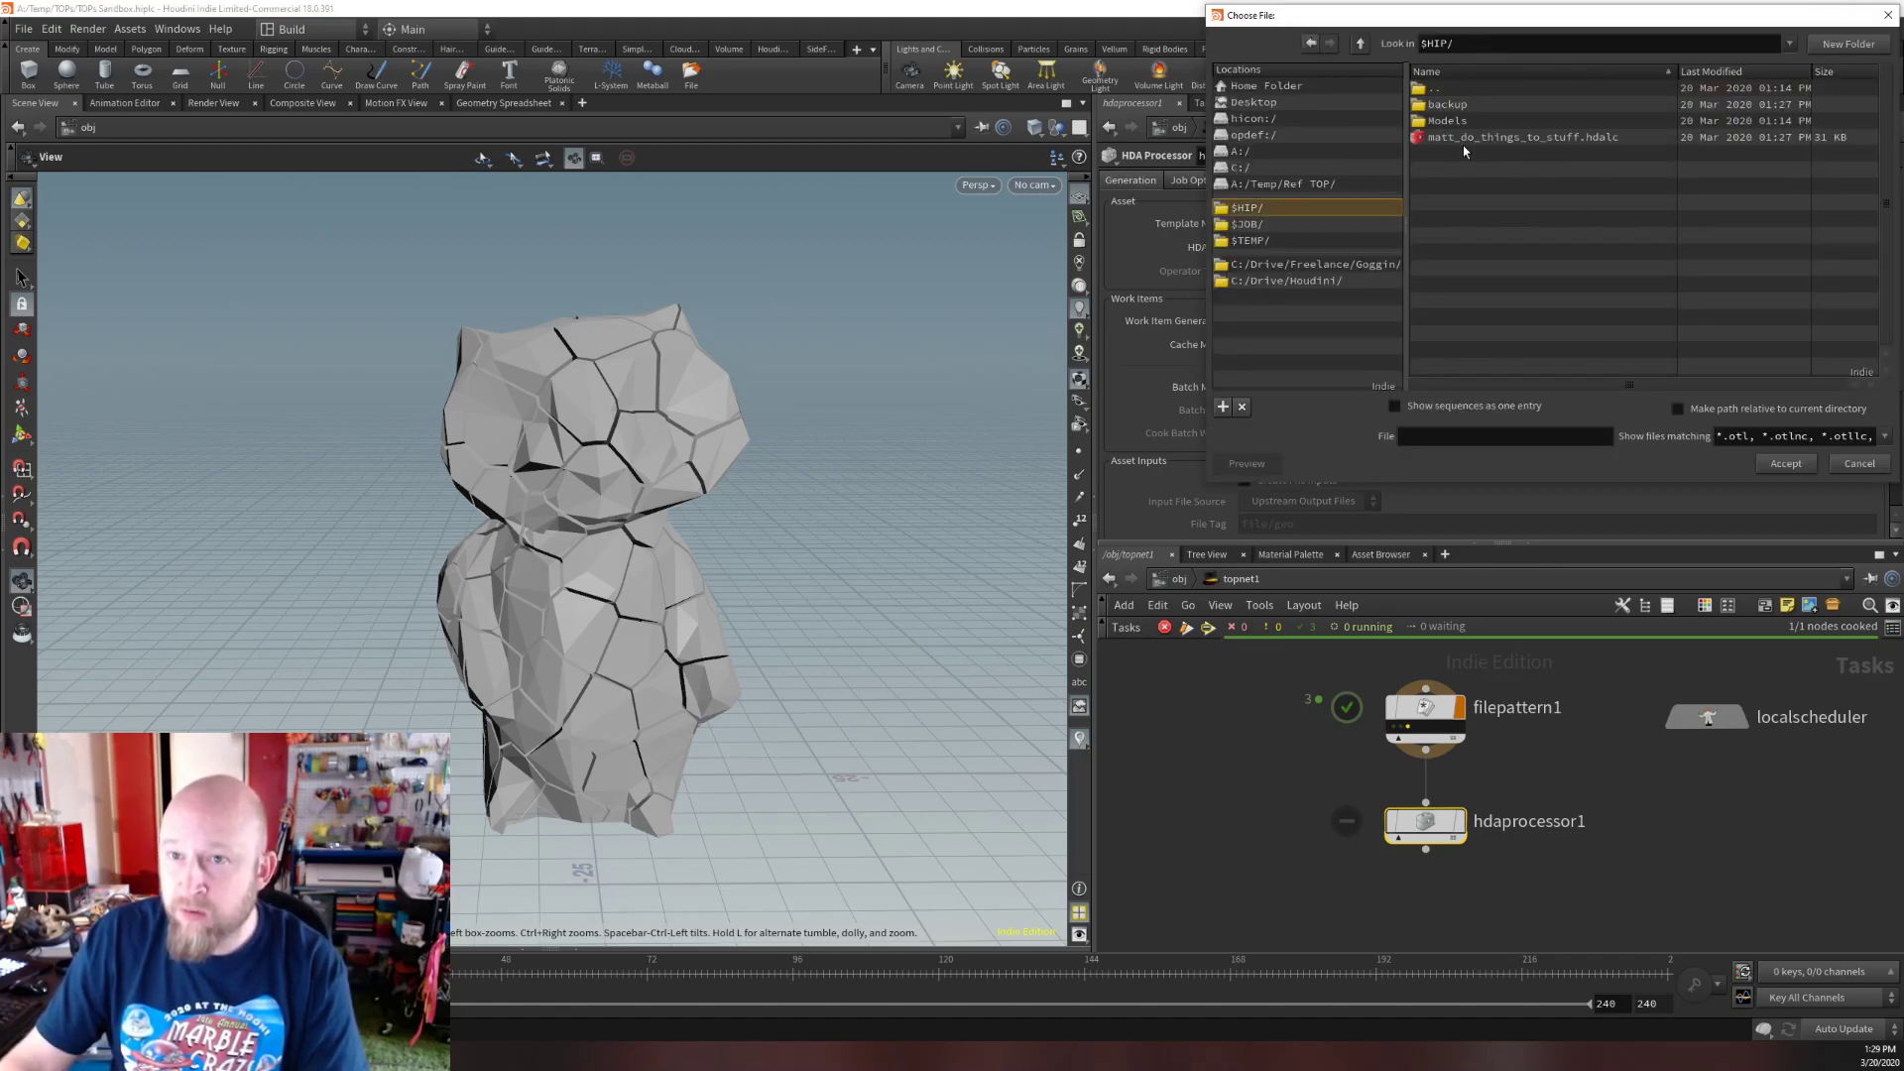
double_click(1530, 139)
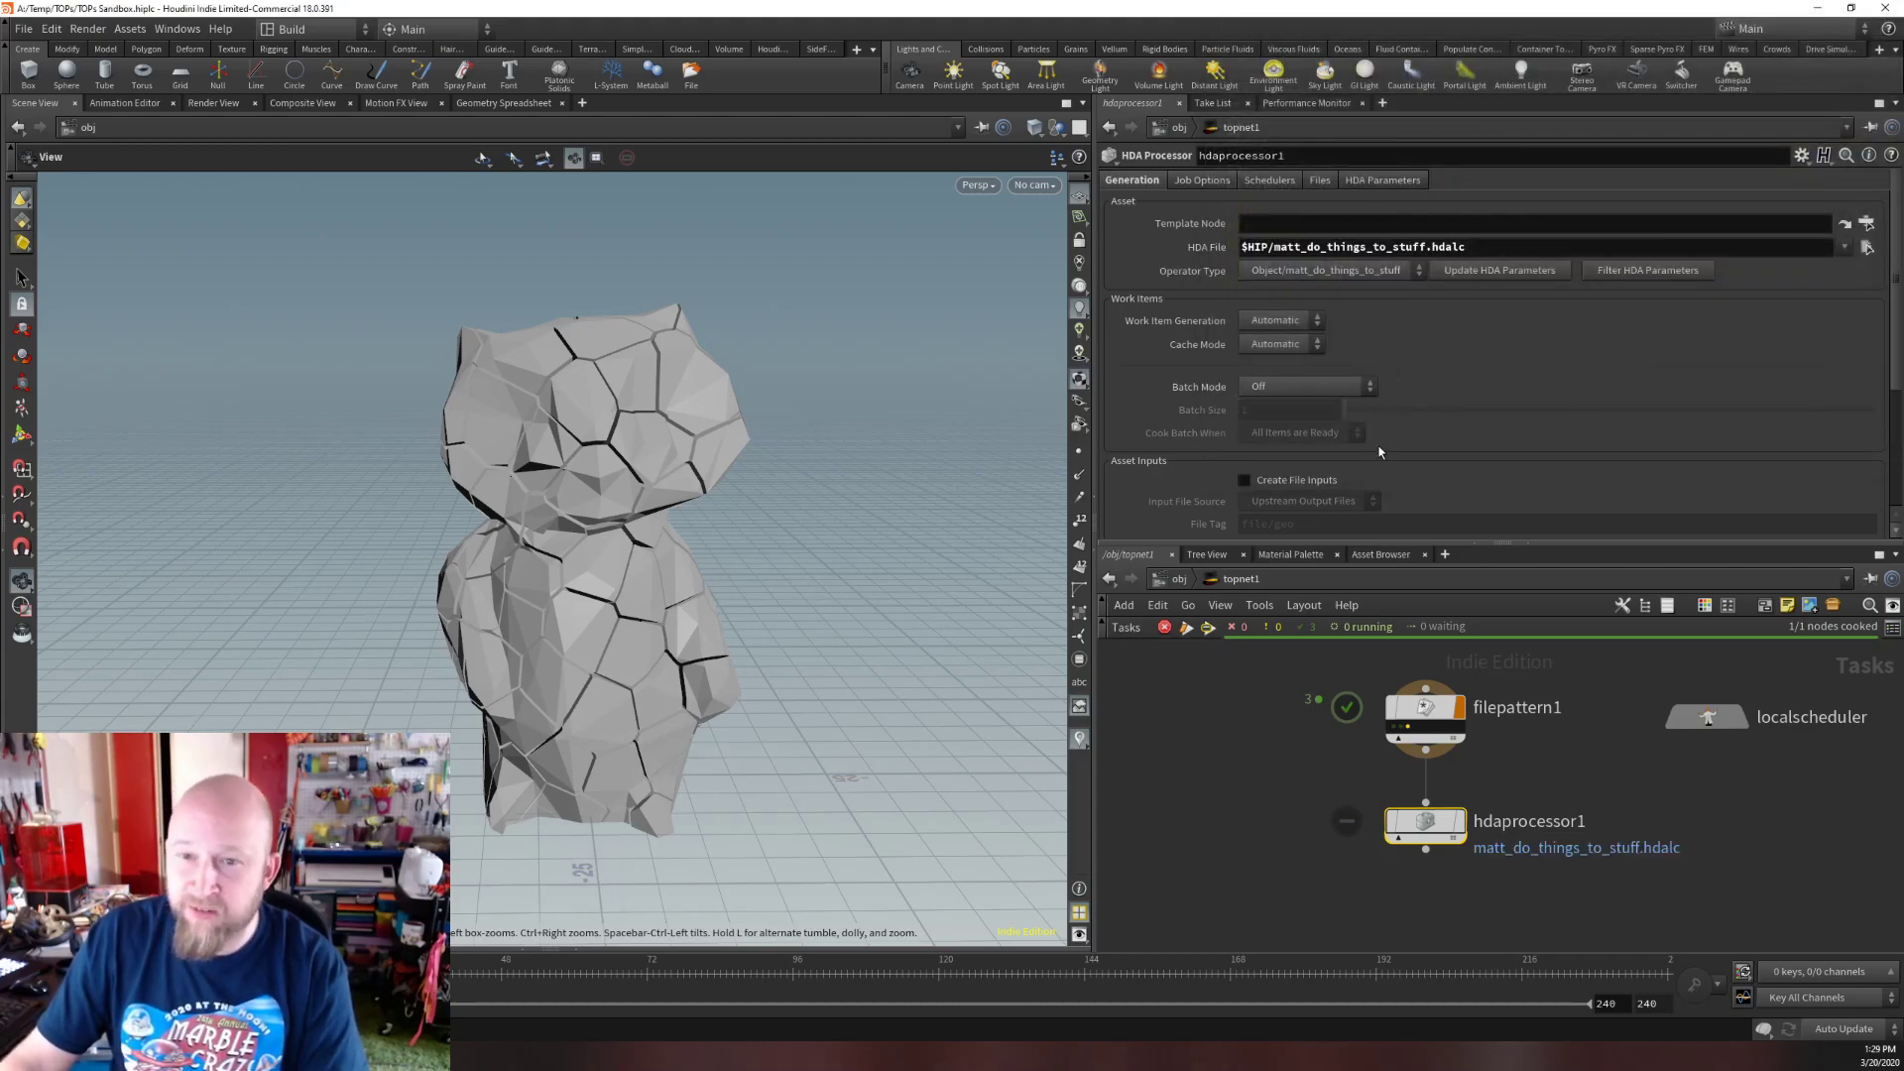
left_click(1474, 280)
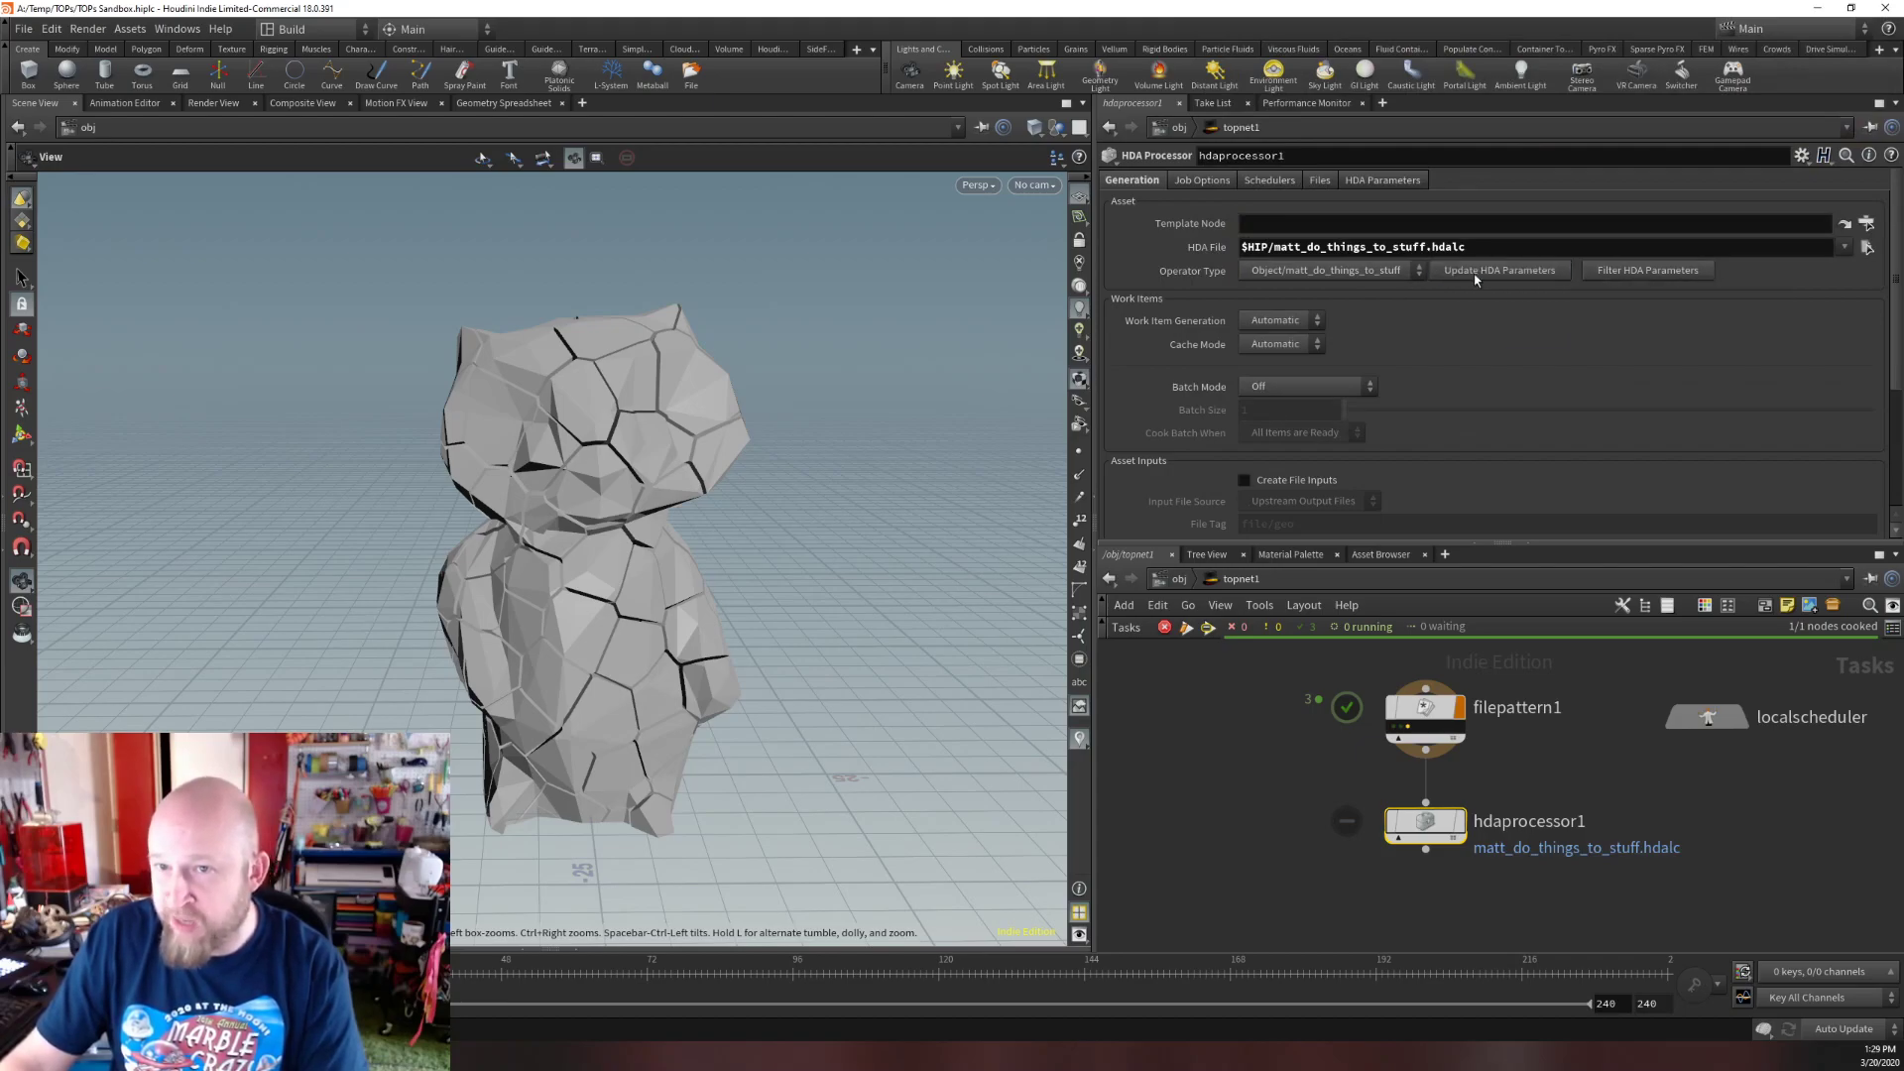
left_click(1381, 179)
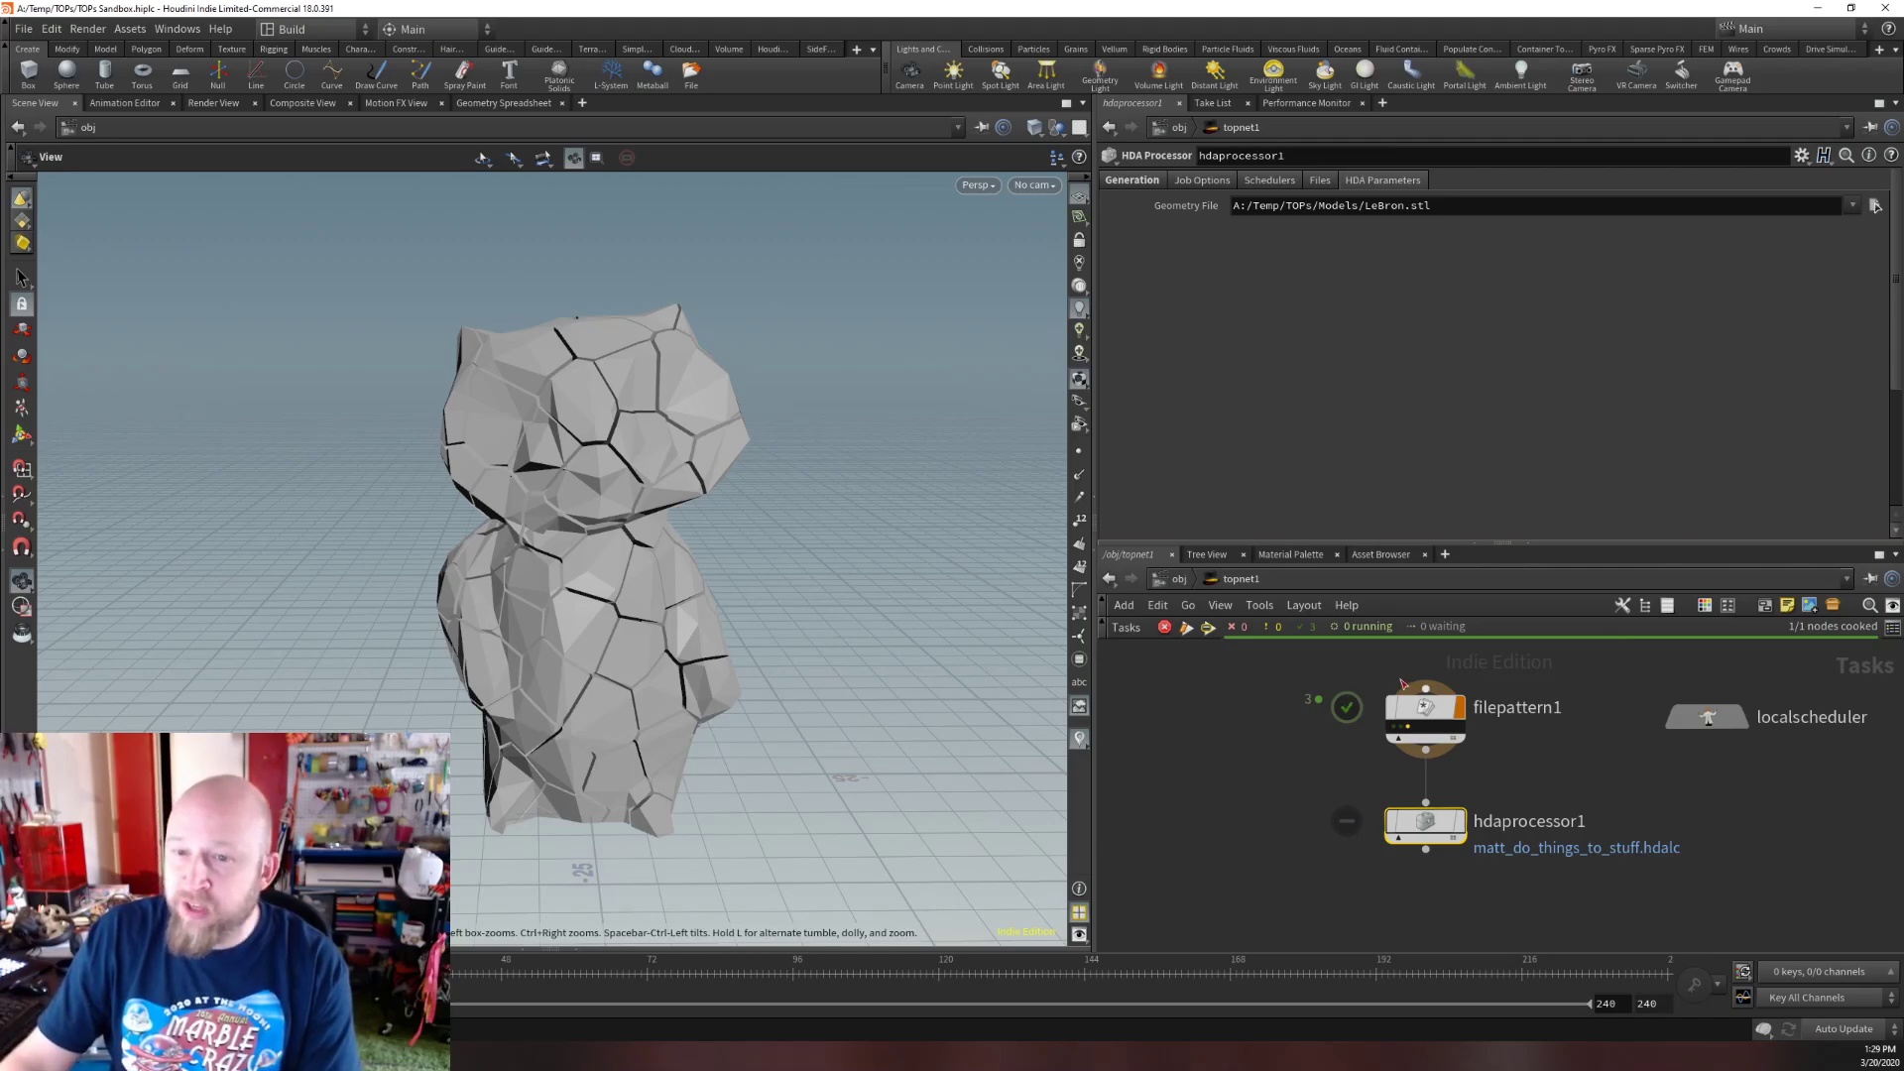
Inspect a cooked filepattern1 work item's attributes, then reselect hdaprocessor1.
left_click(1401, 735)
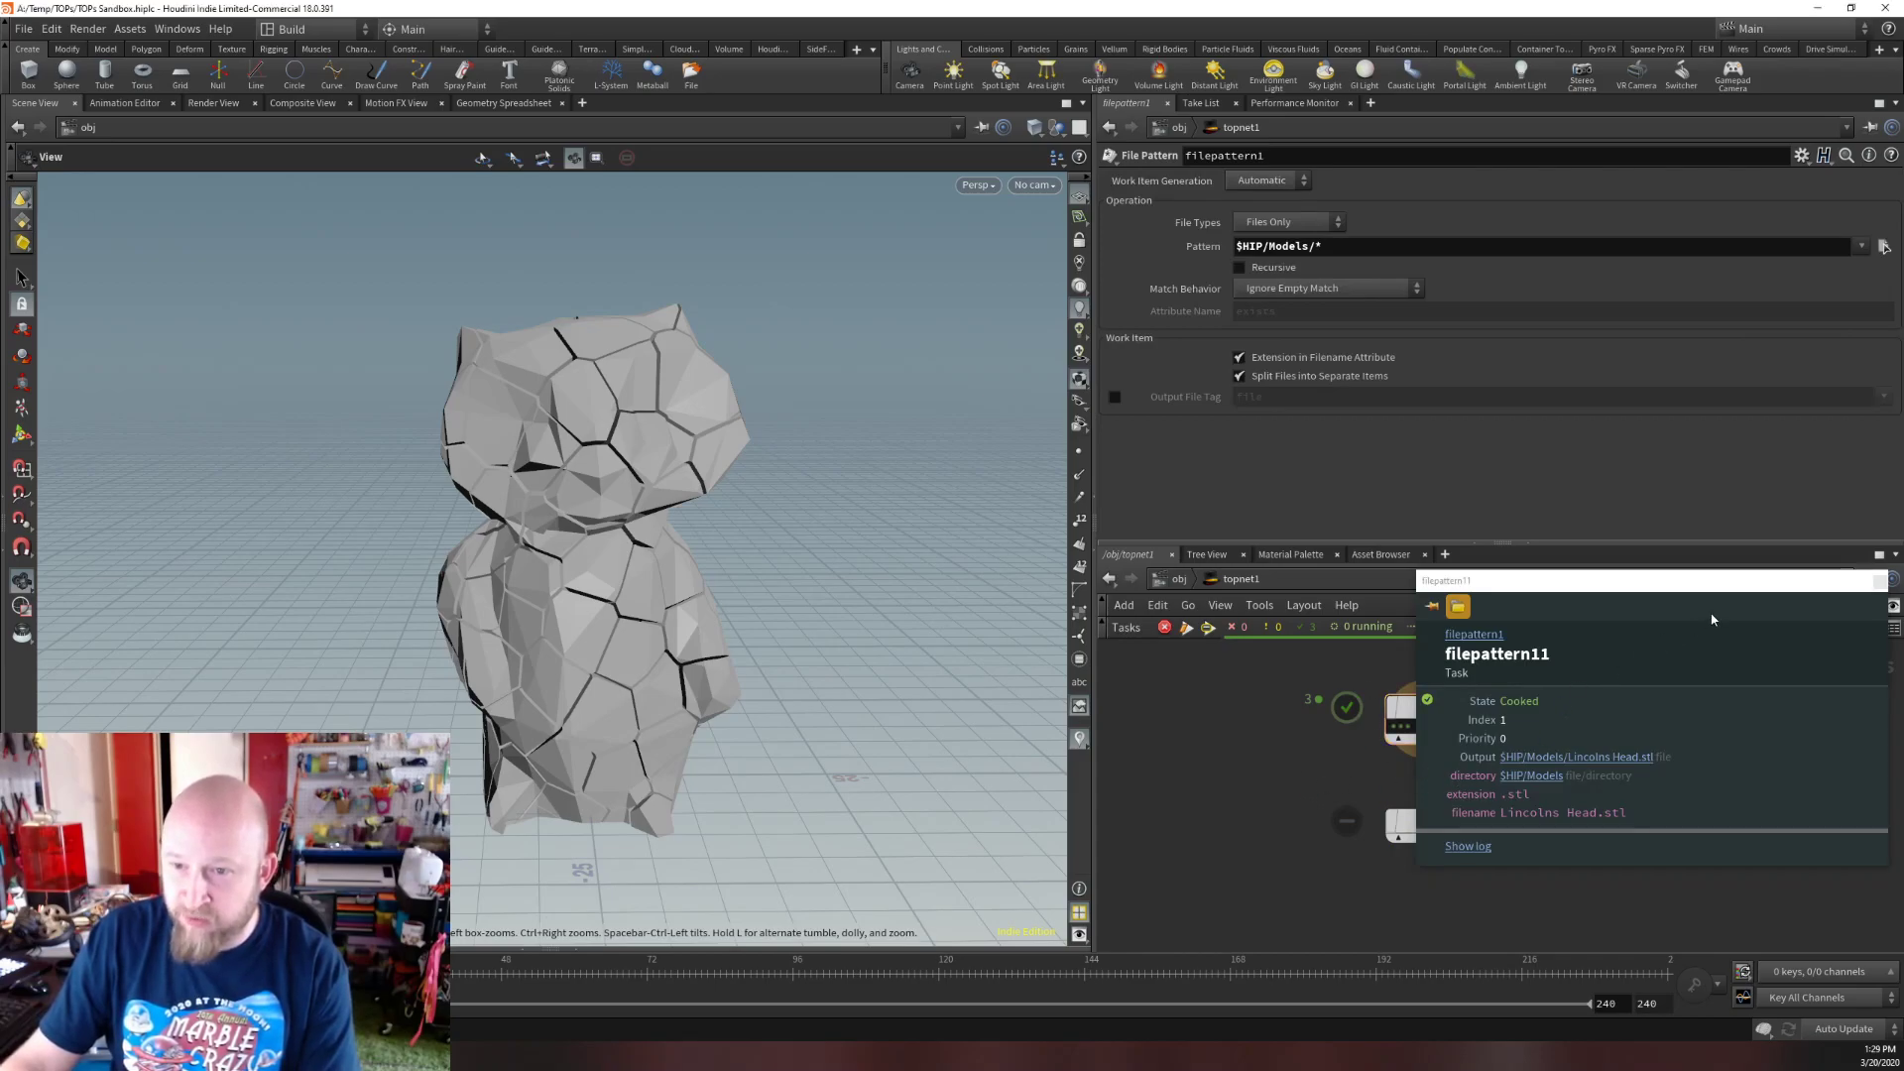
left_click_drag(1670, 585, 951, 571)
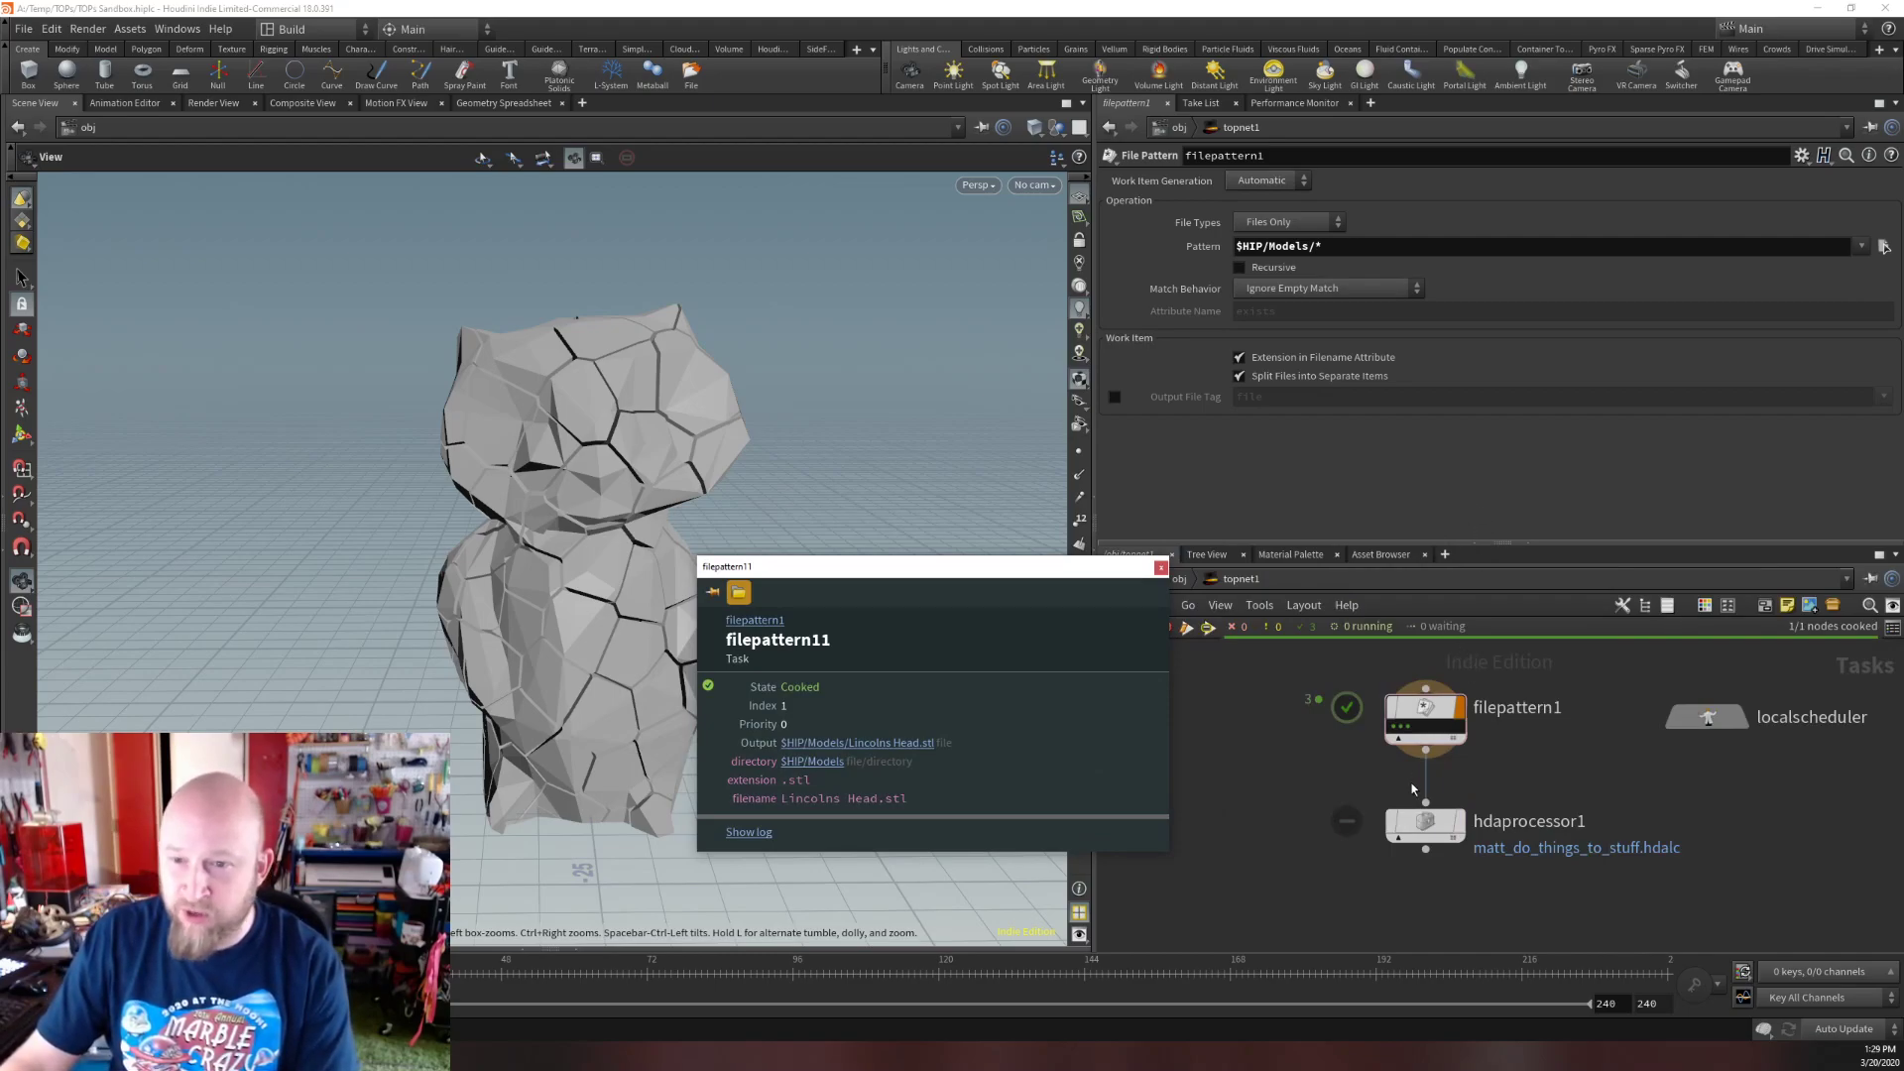
left_click(1430, 828)
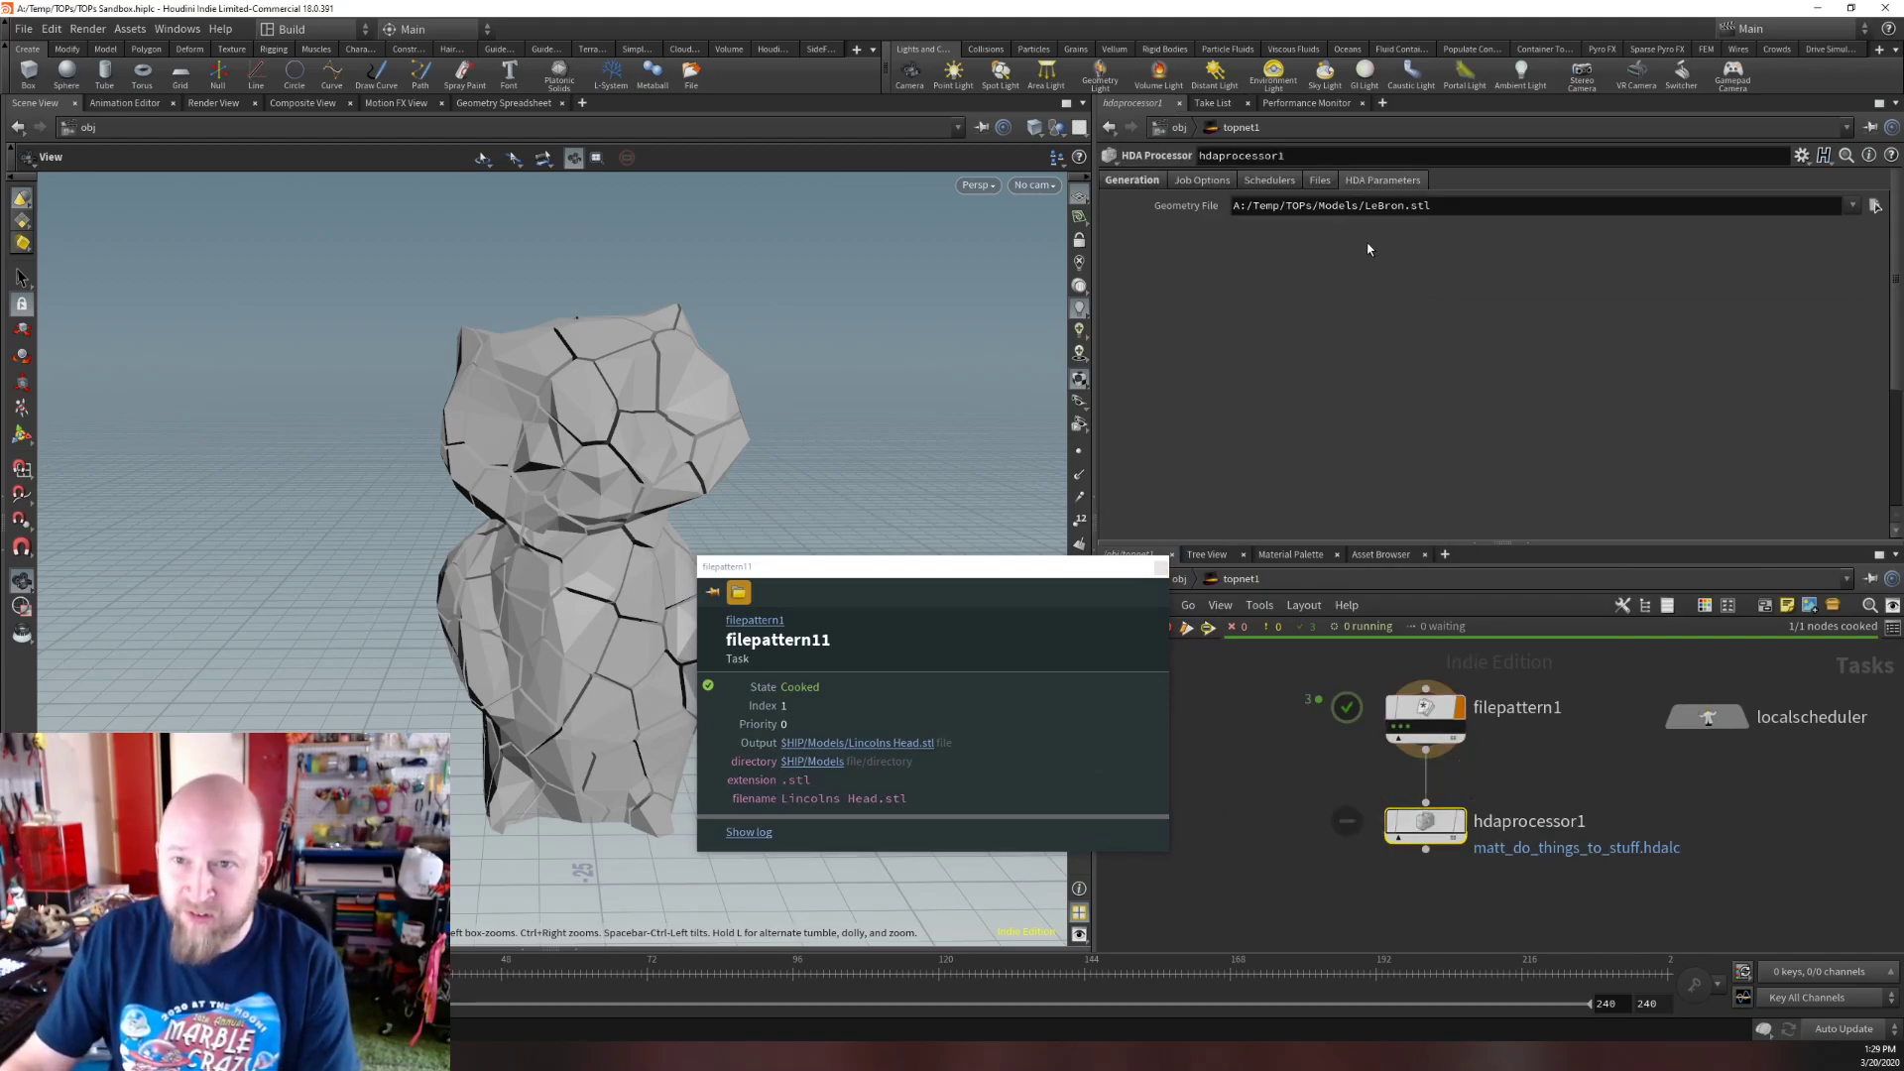
left_click(1492, 205)
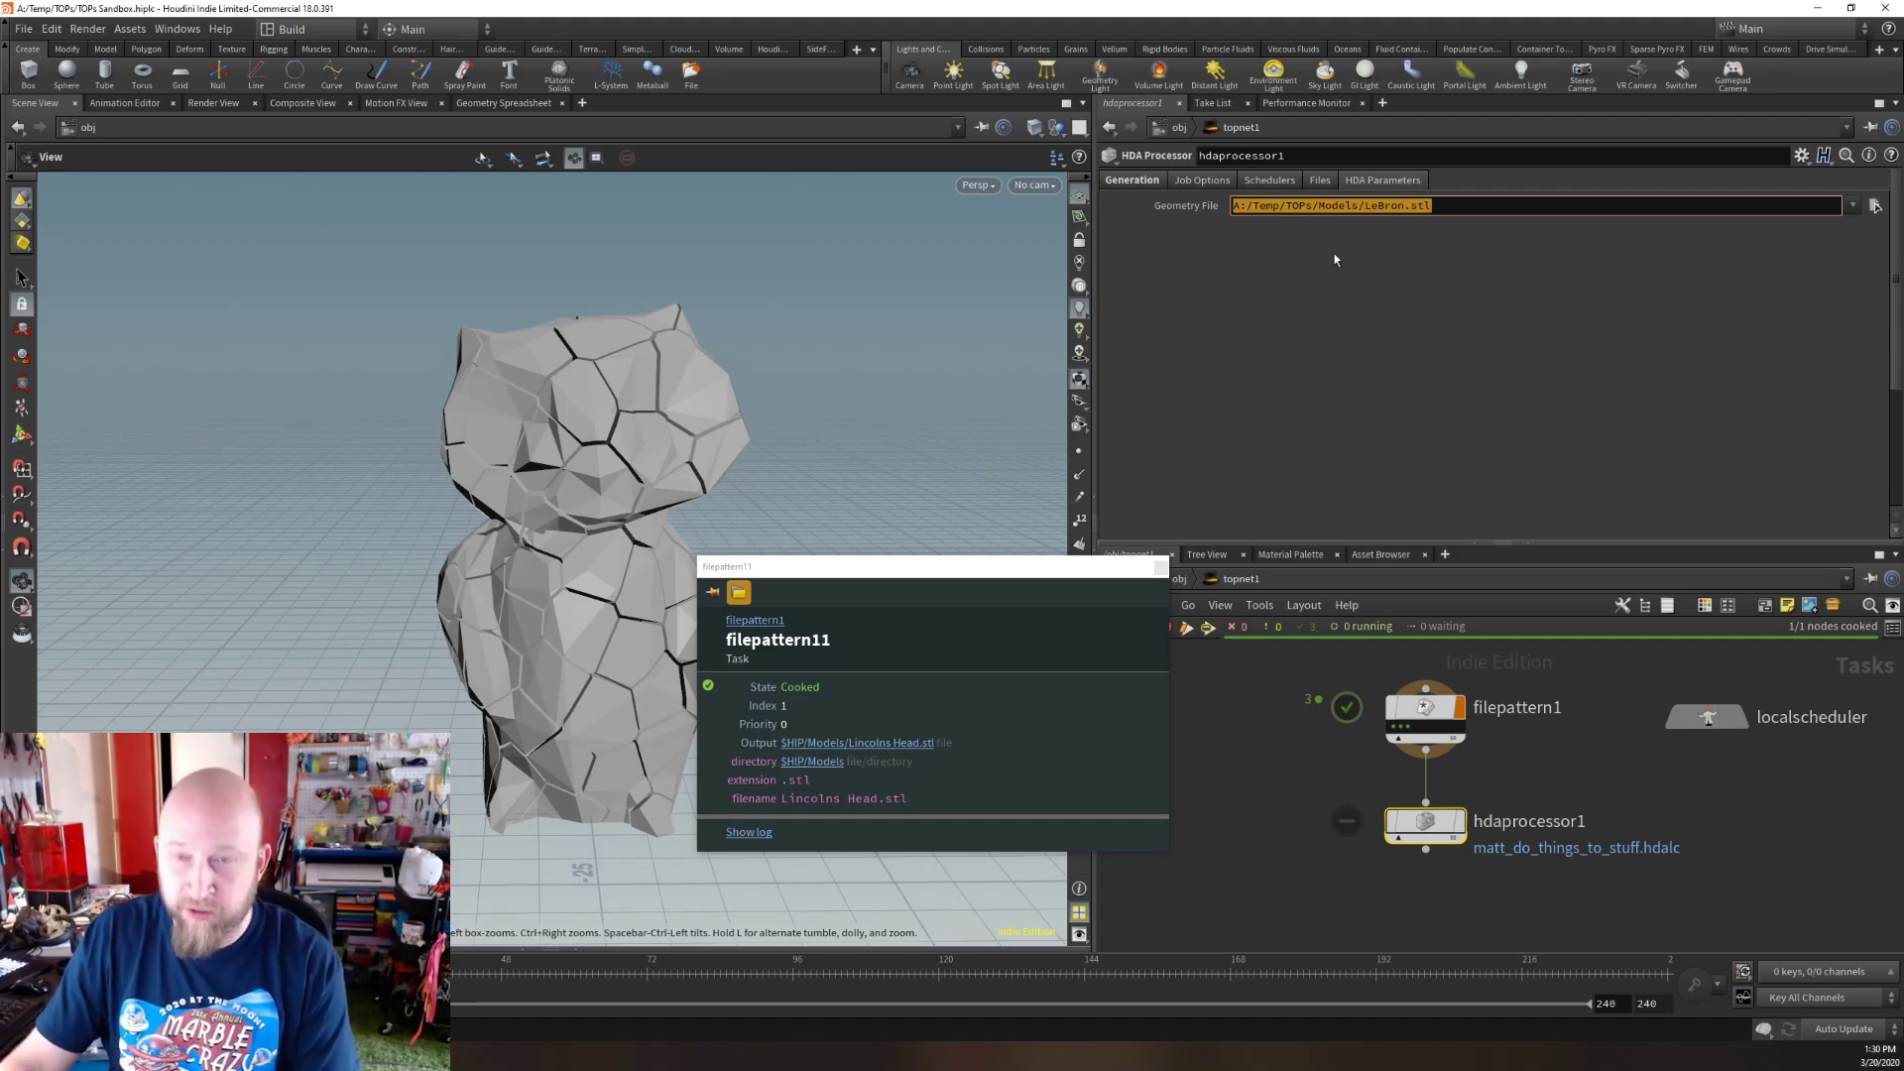
key("BackSpace")
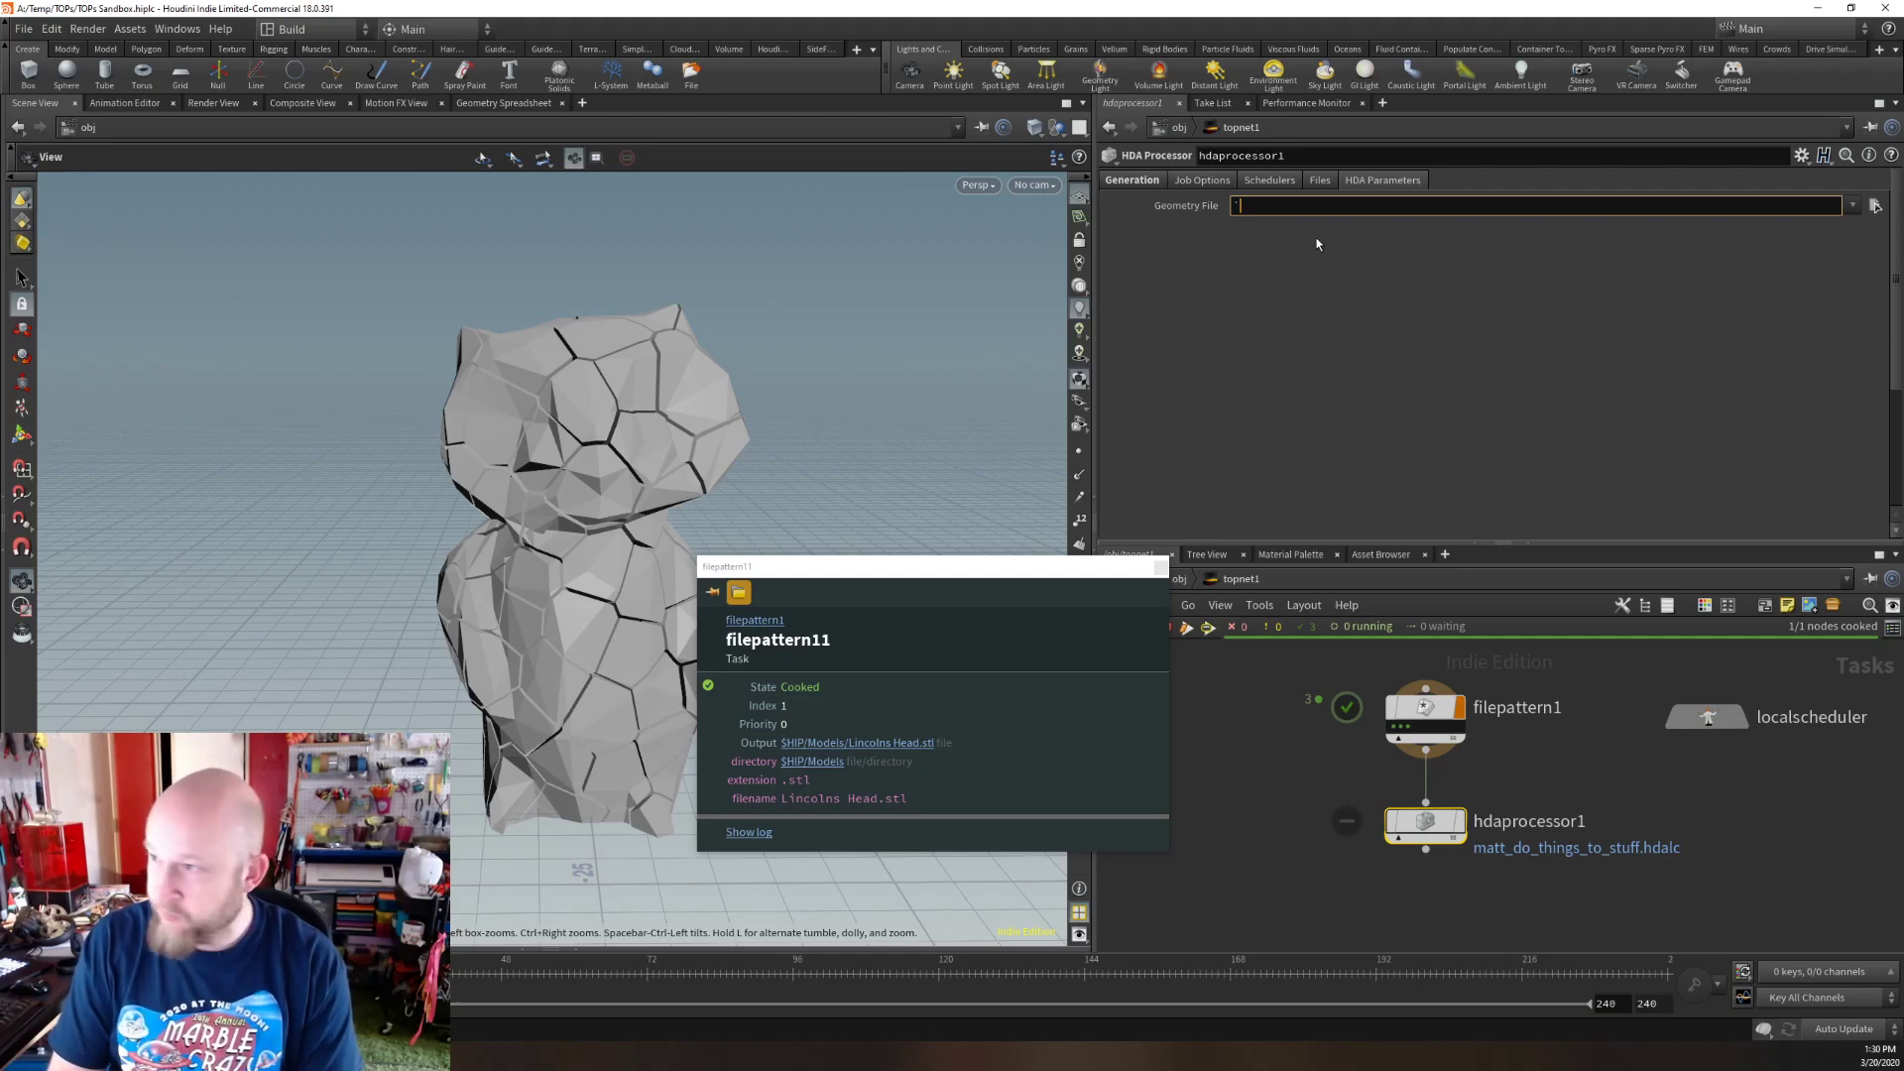
type("`HIP/")
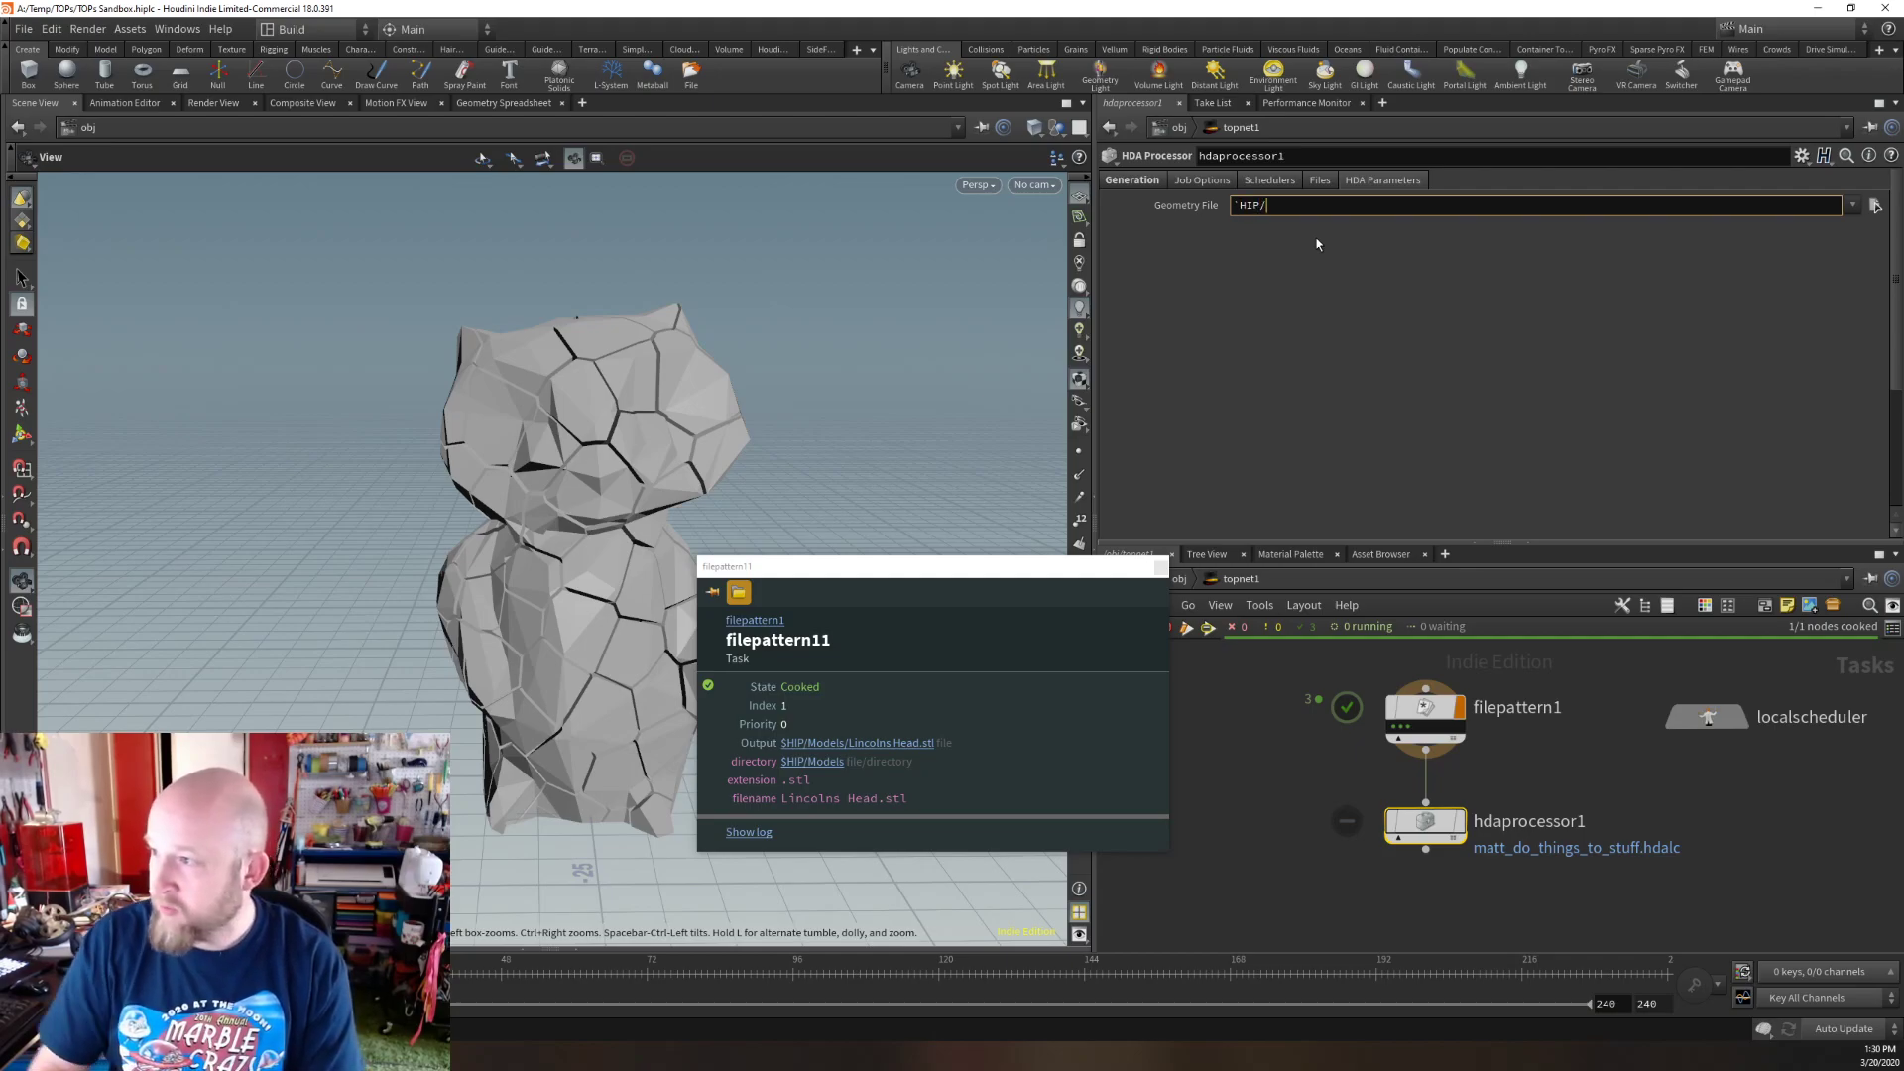
key("ctrl+a")
key("BackSpace")
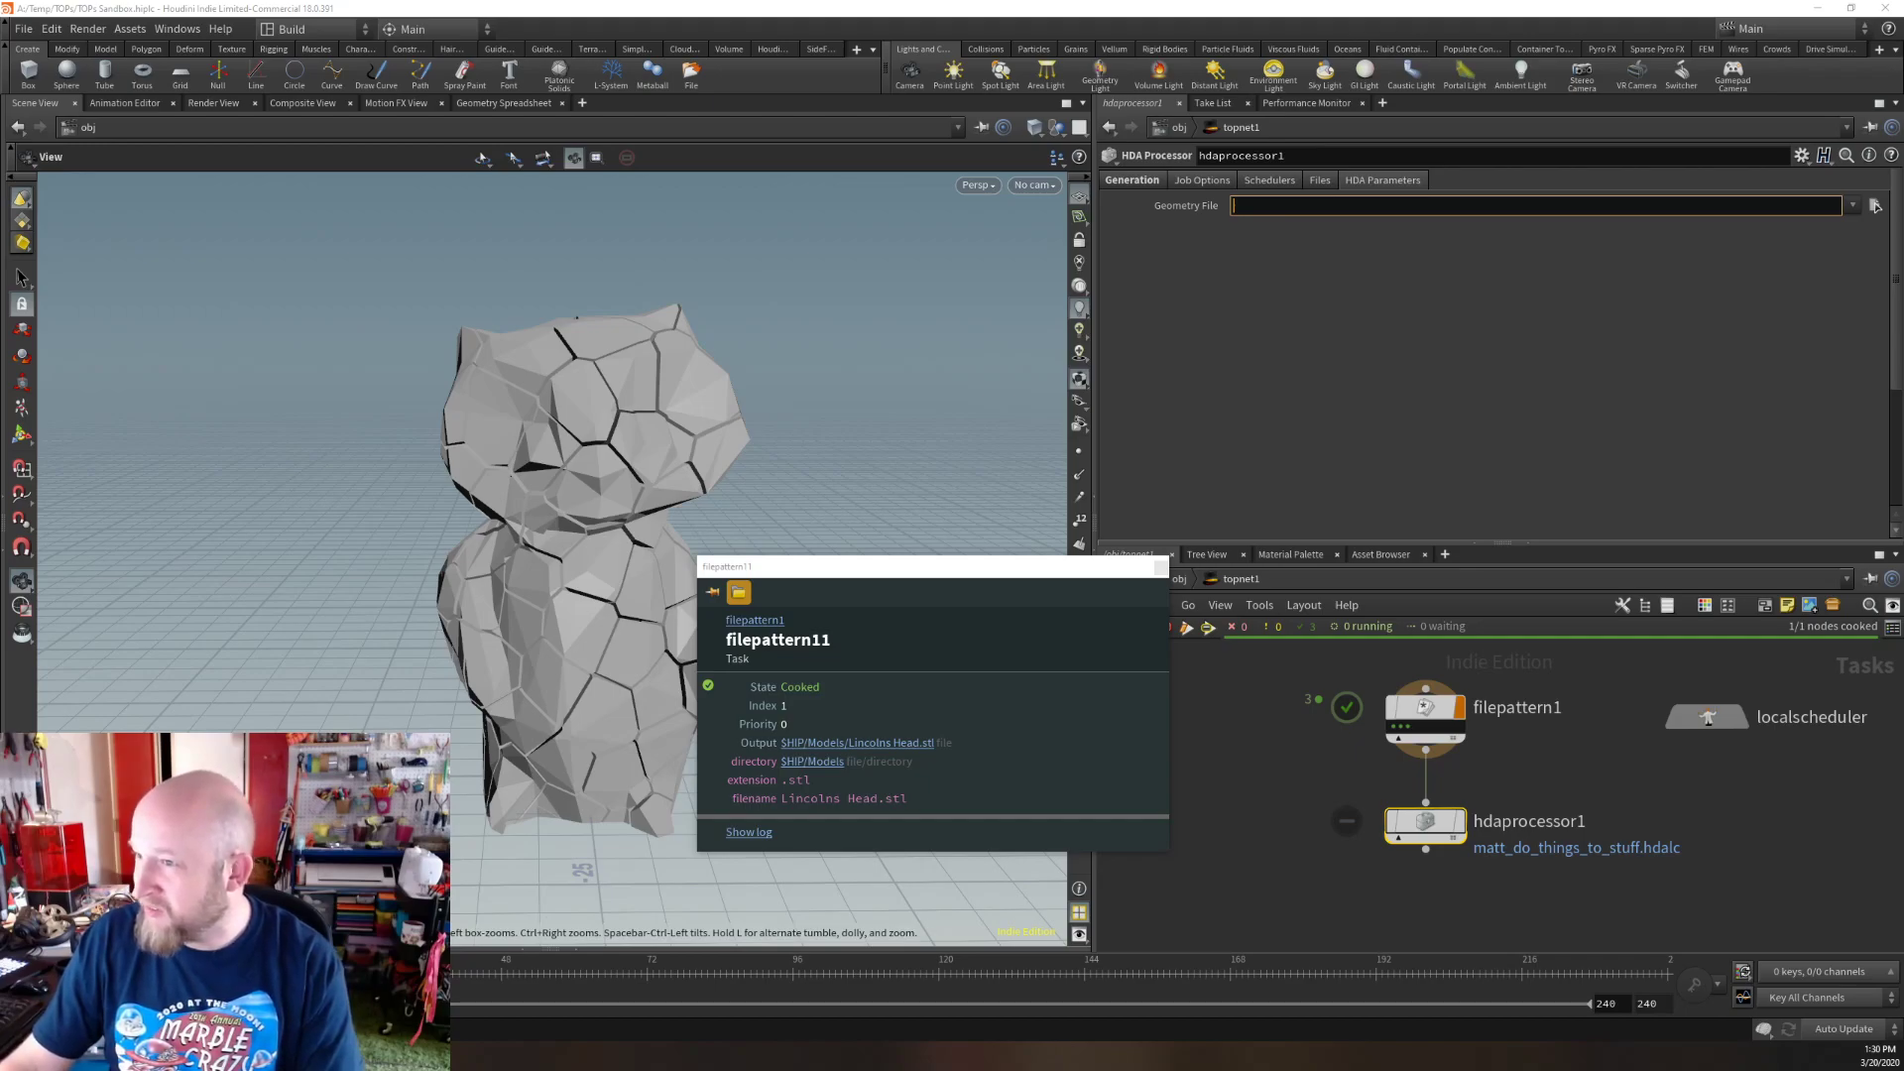
left_click(1275, 208)
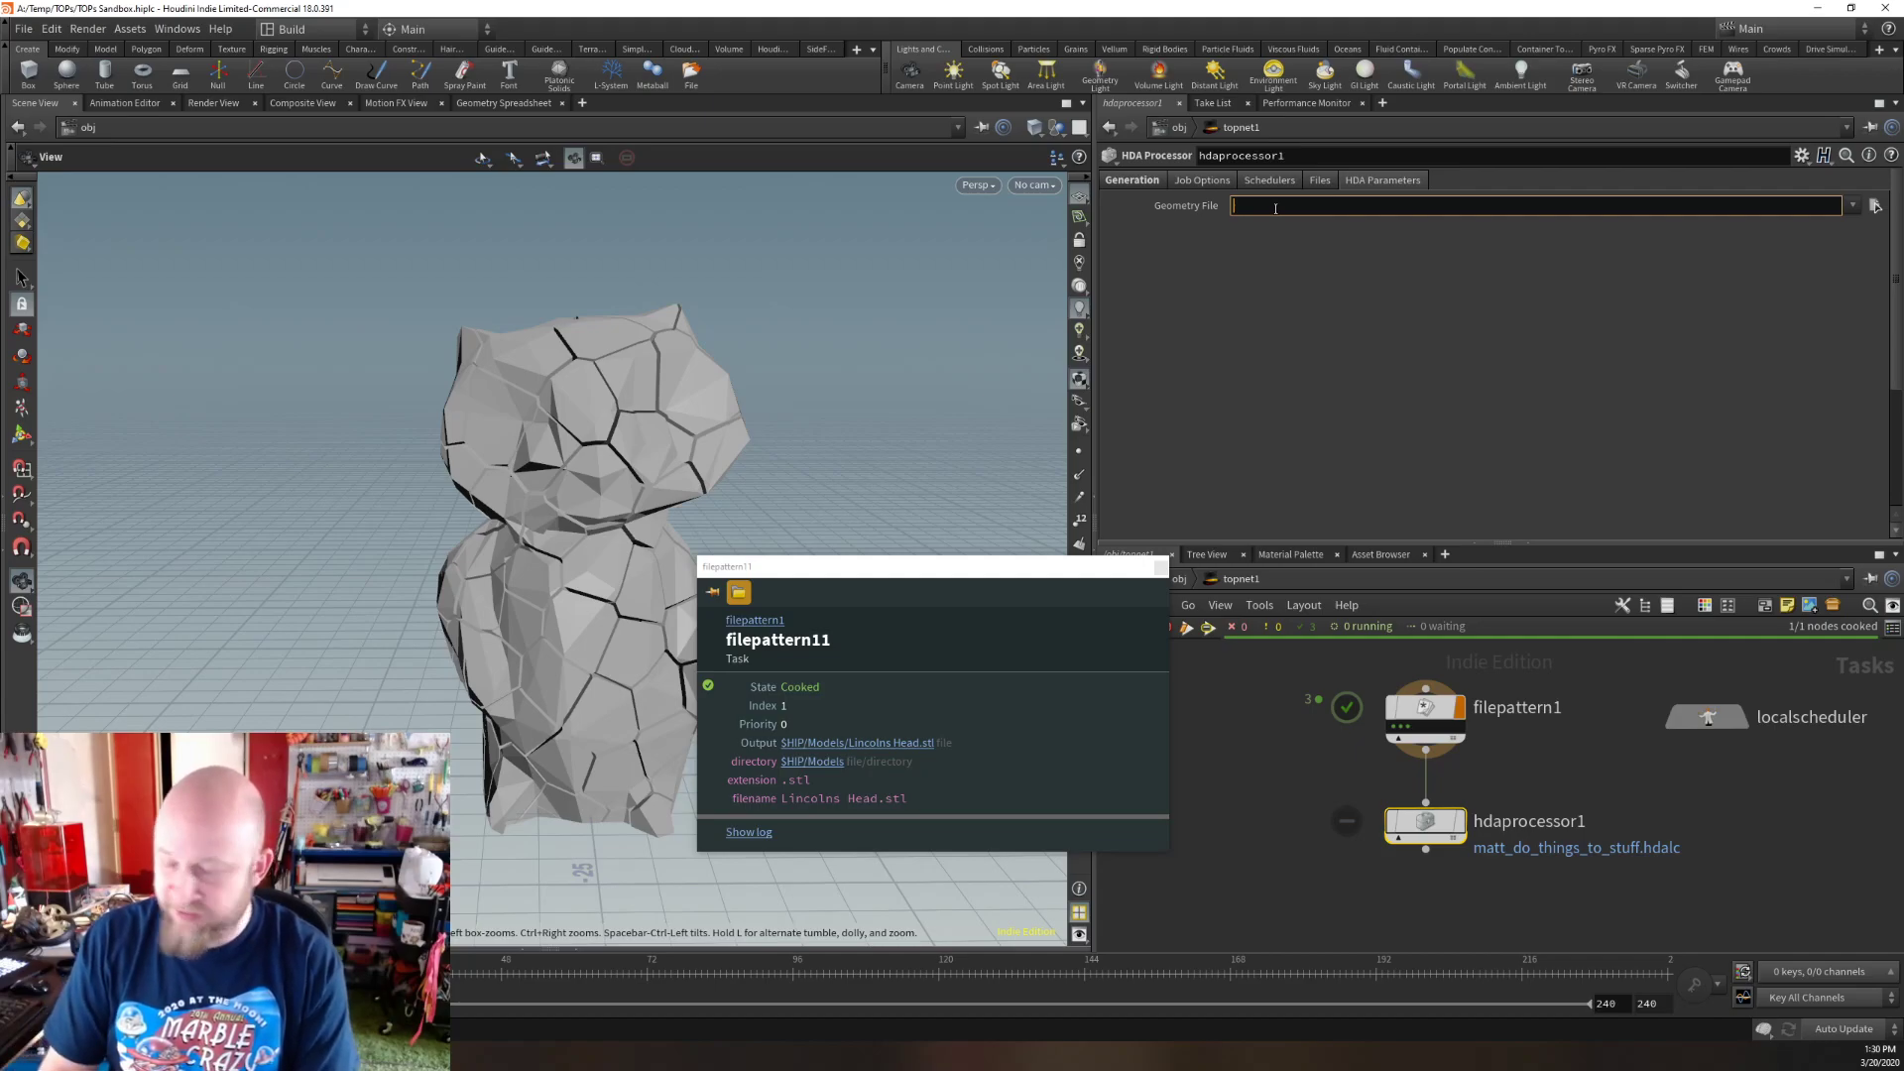
type("`")
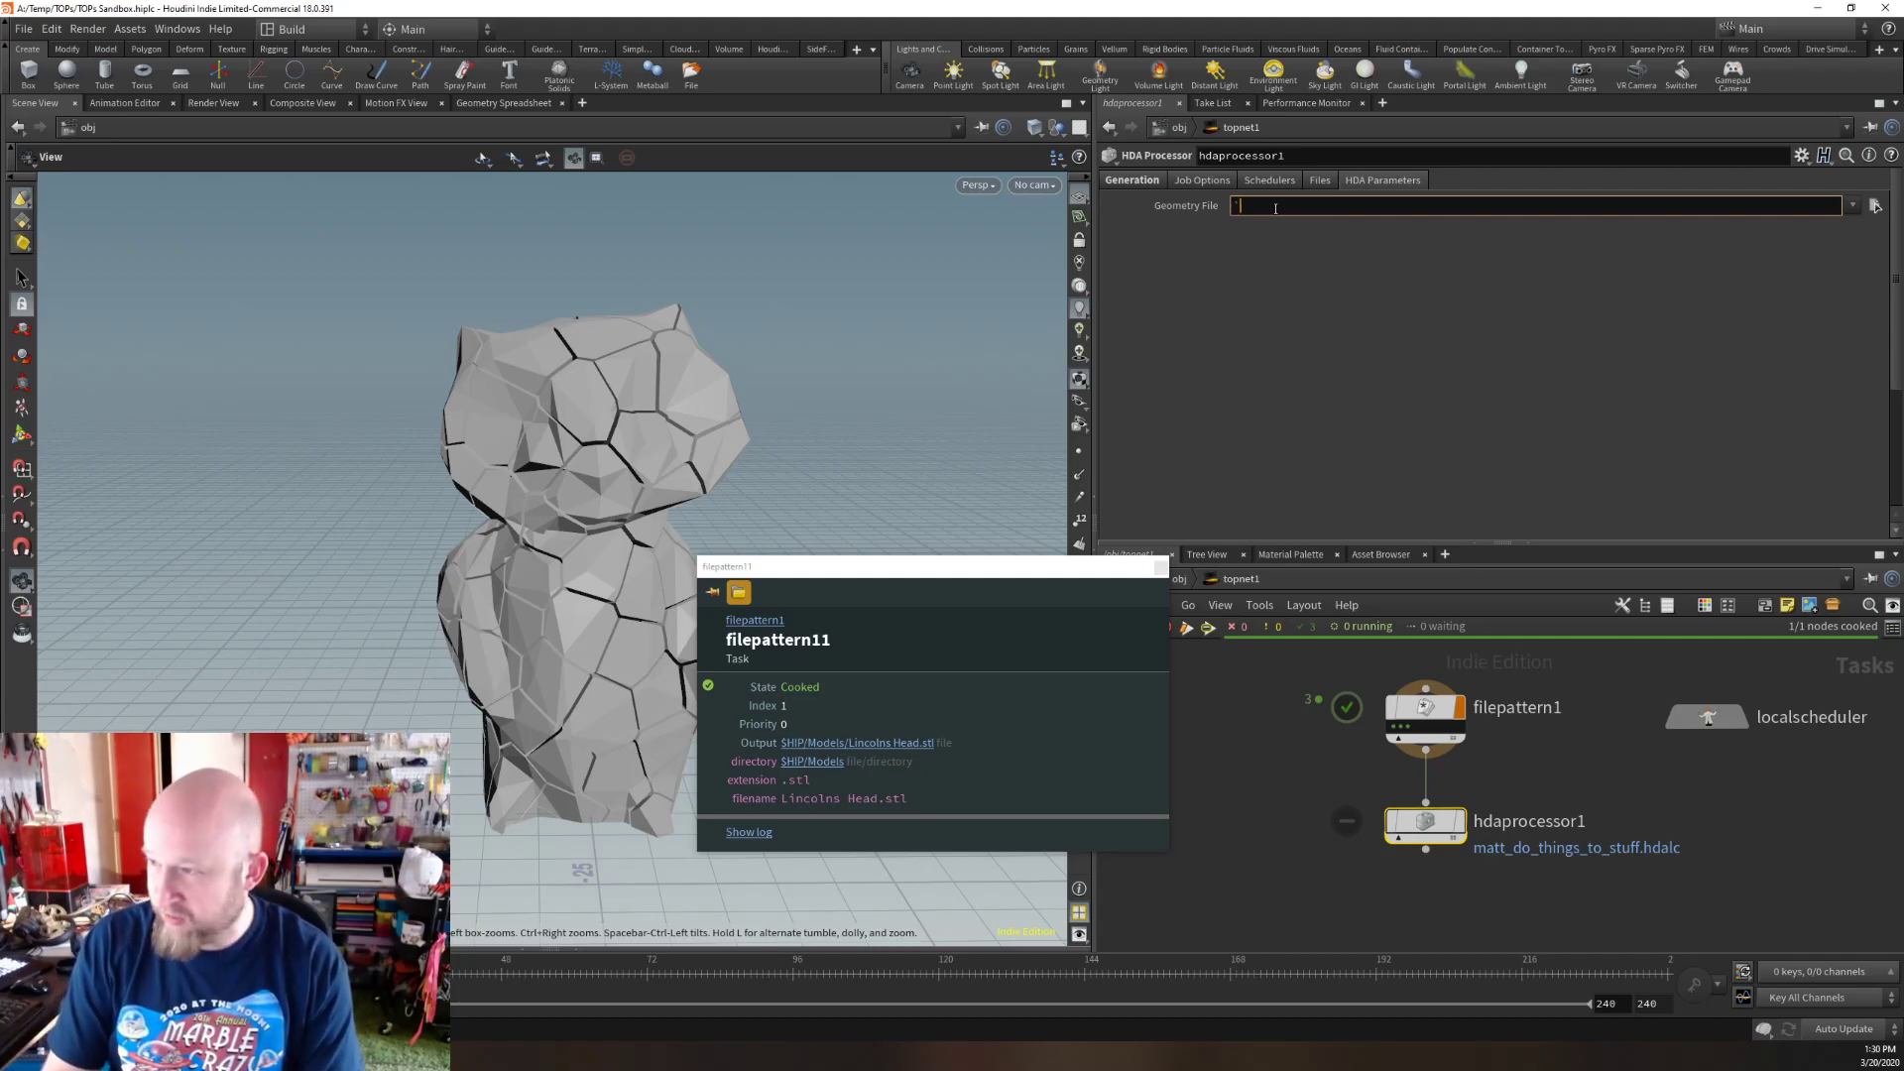
type("@directory")
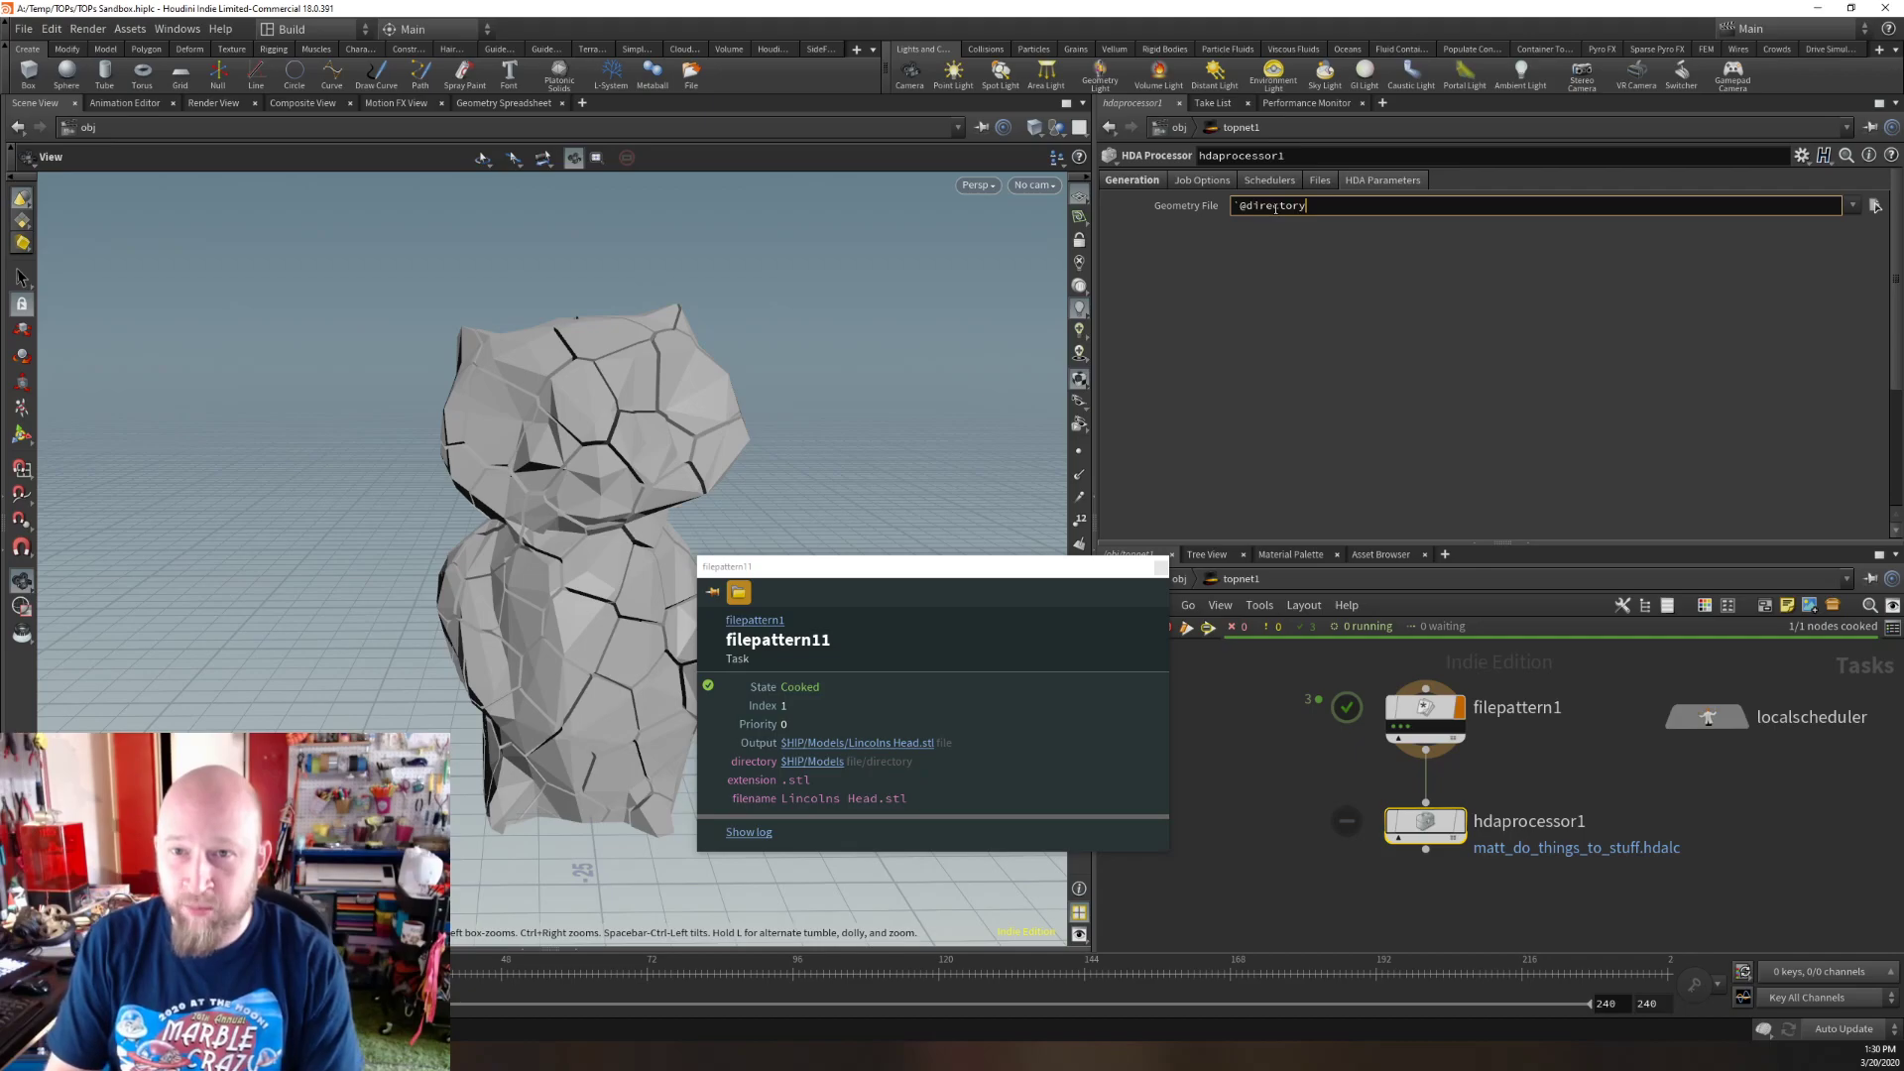
type("`")
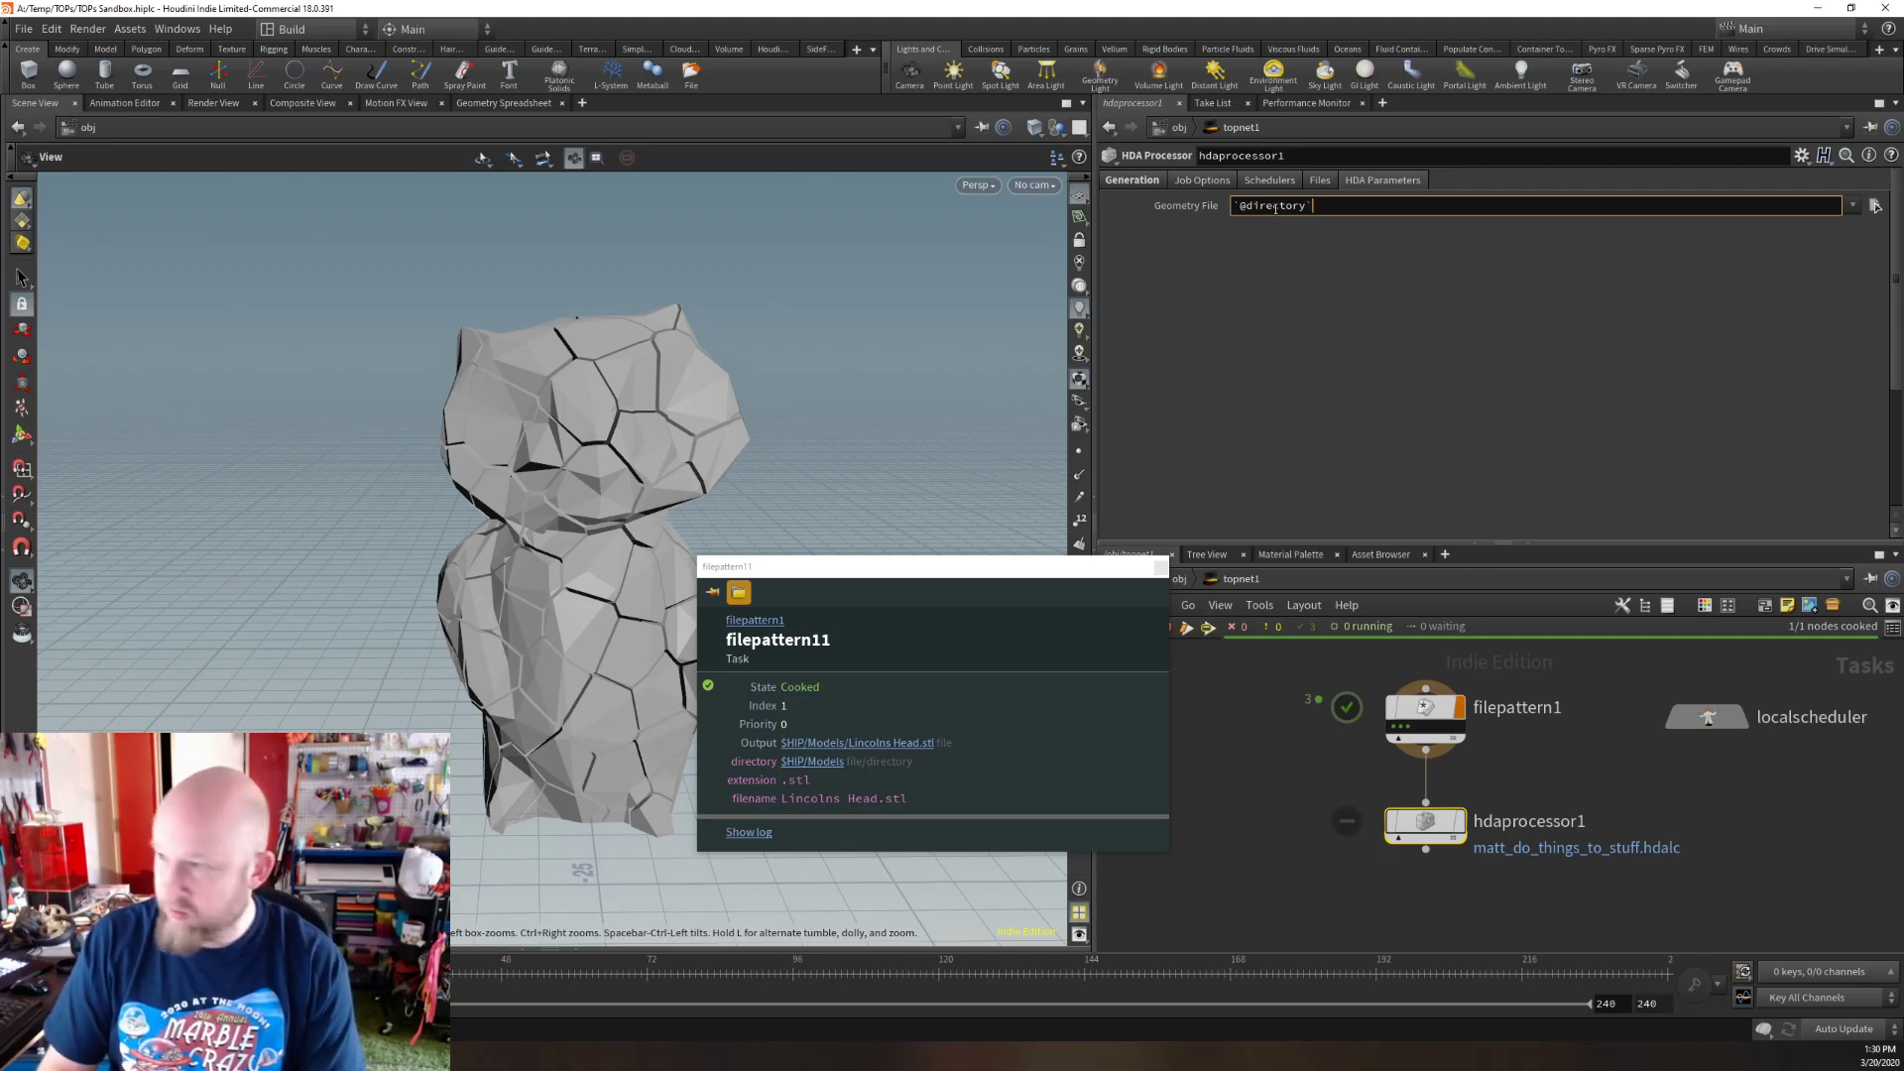
type("/`")
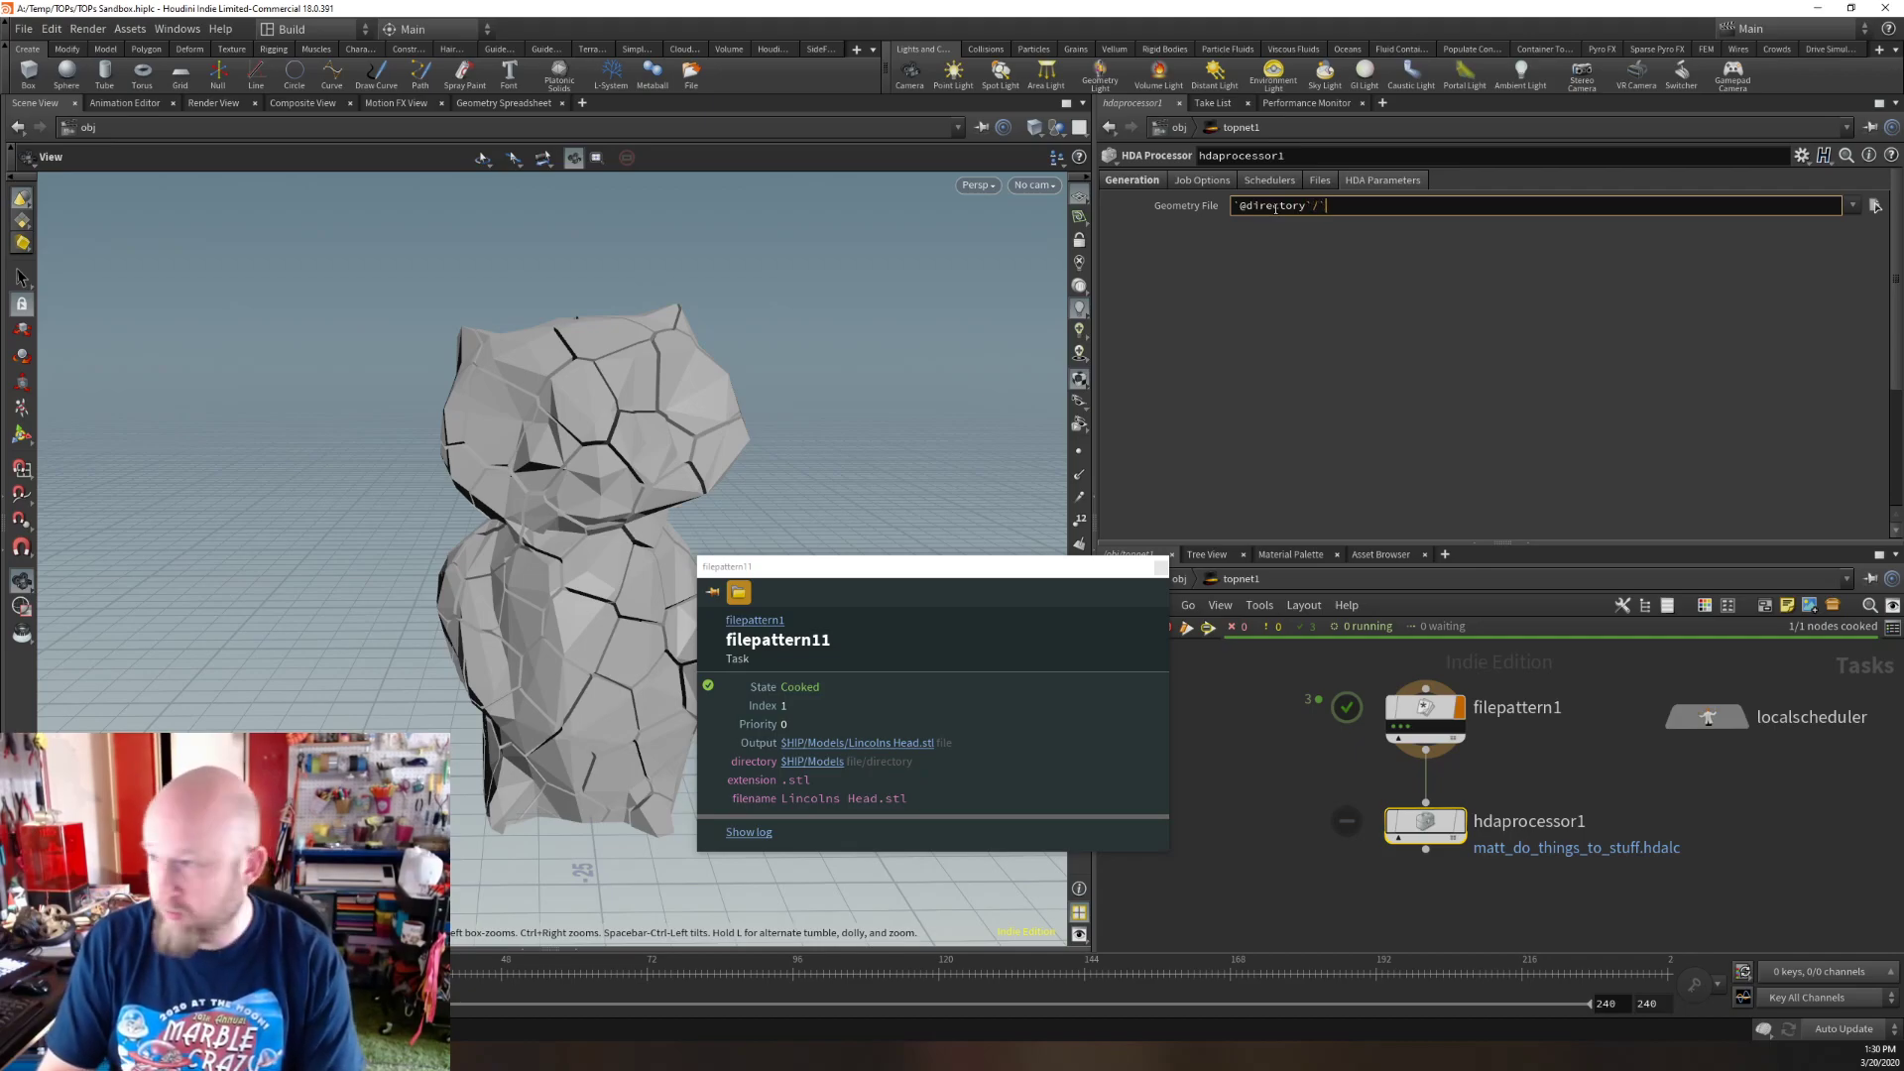
type("@filename")
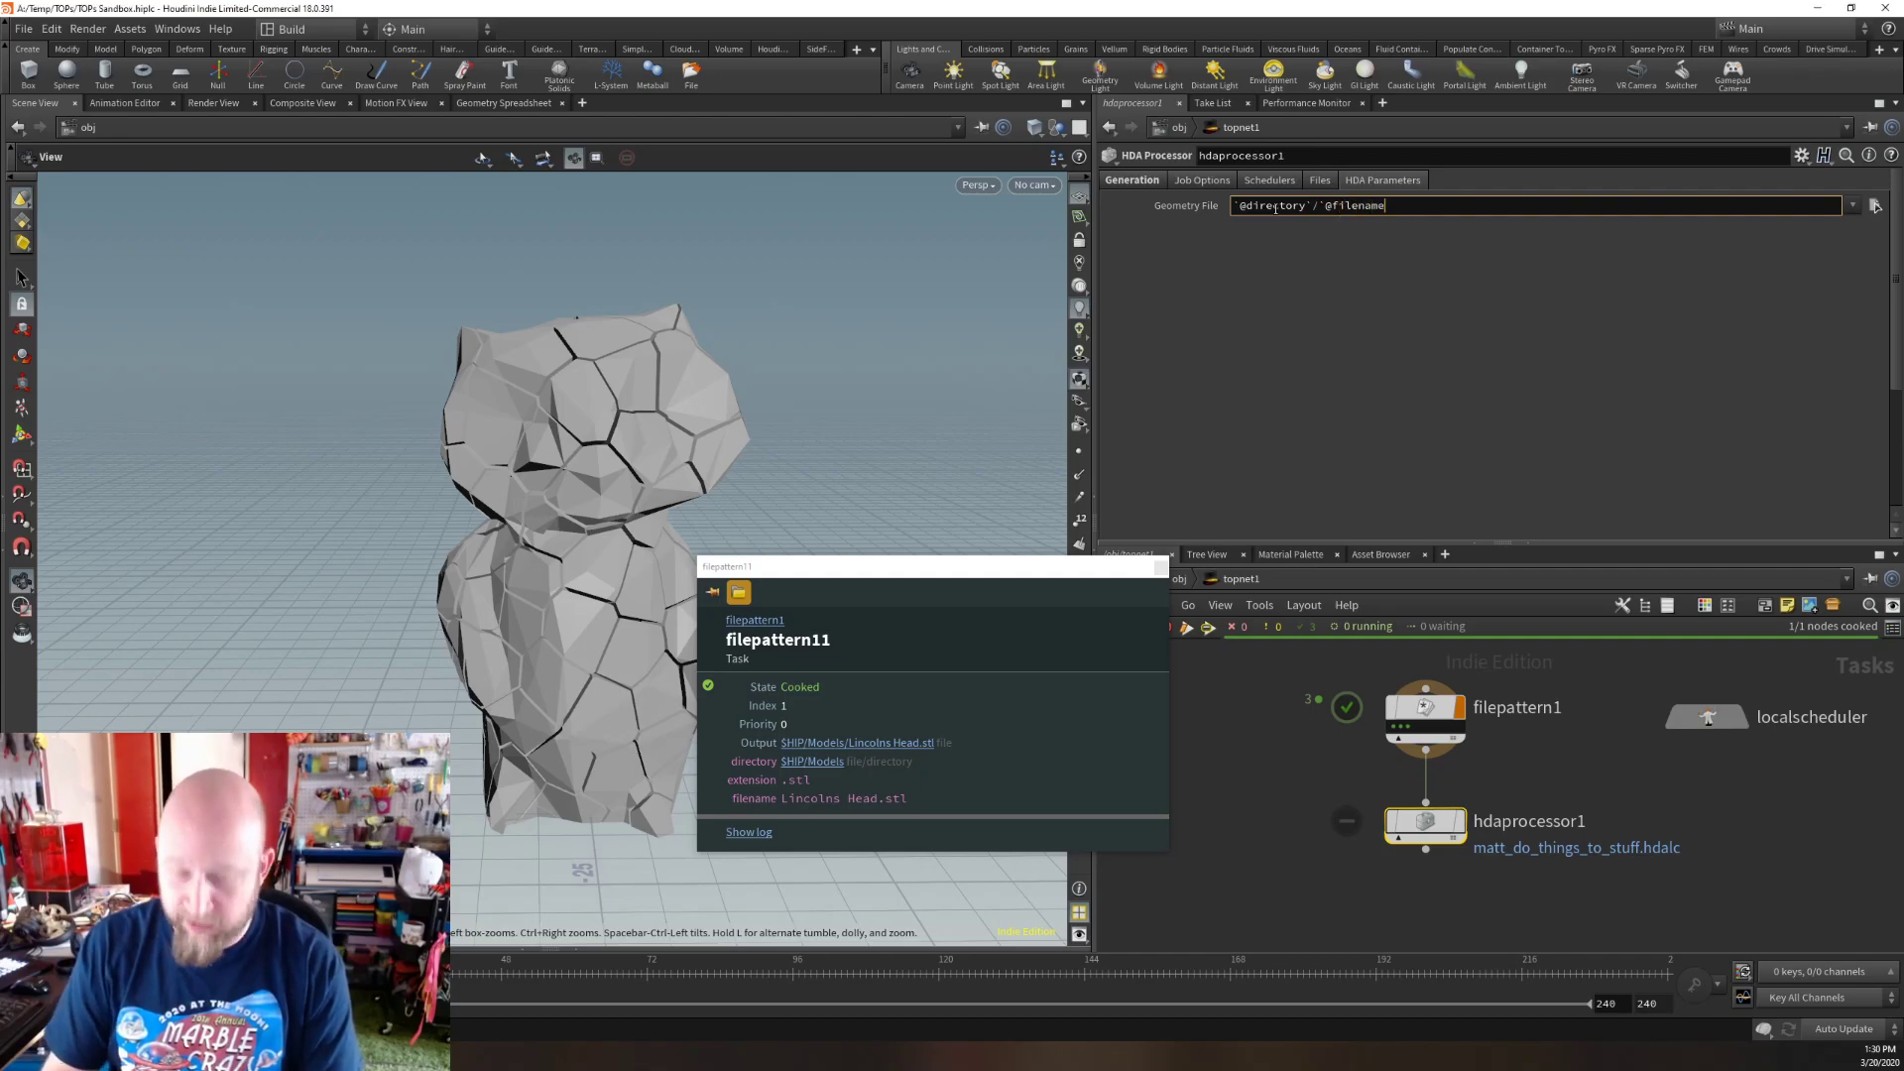
type("`")
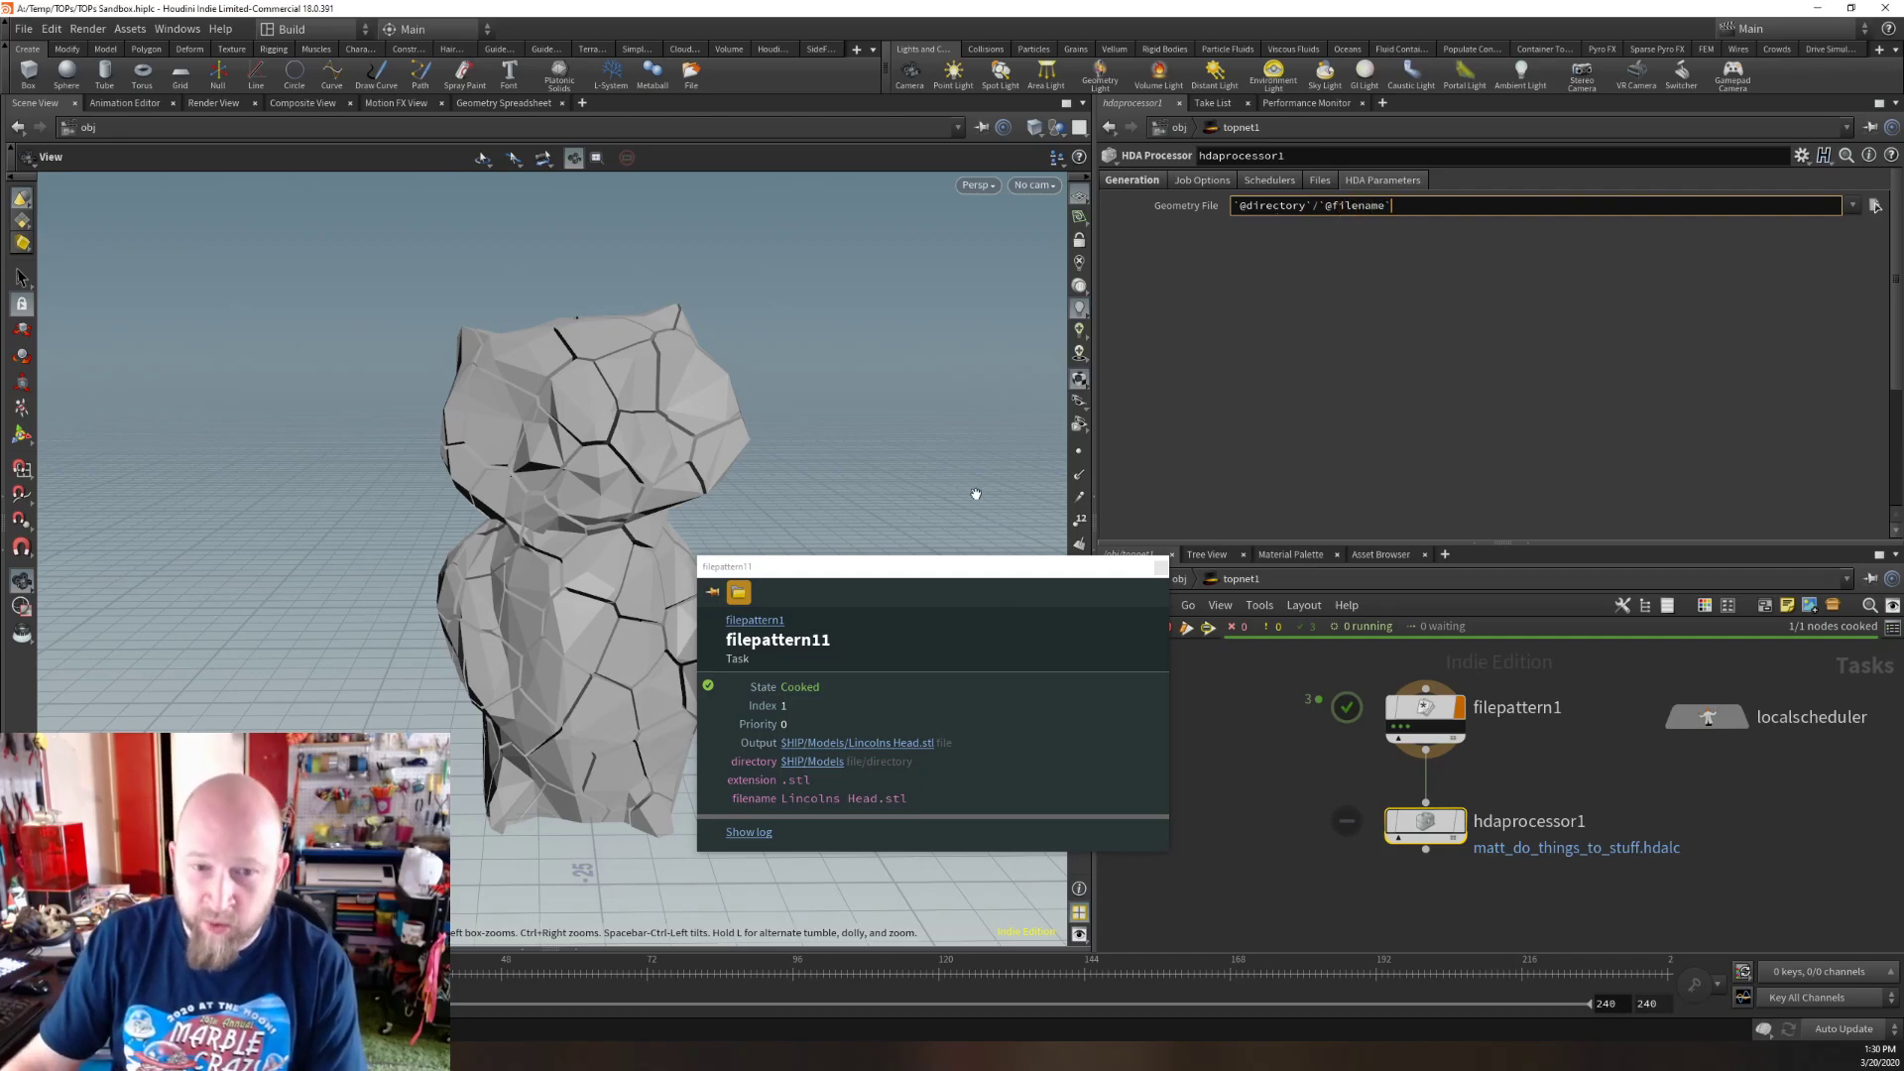
left_click(1389, 727)
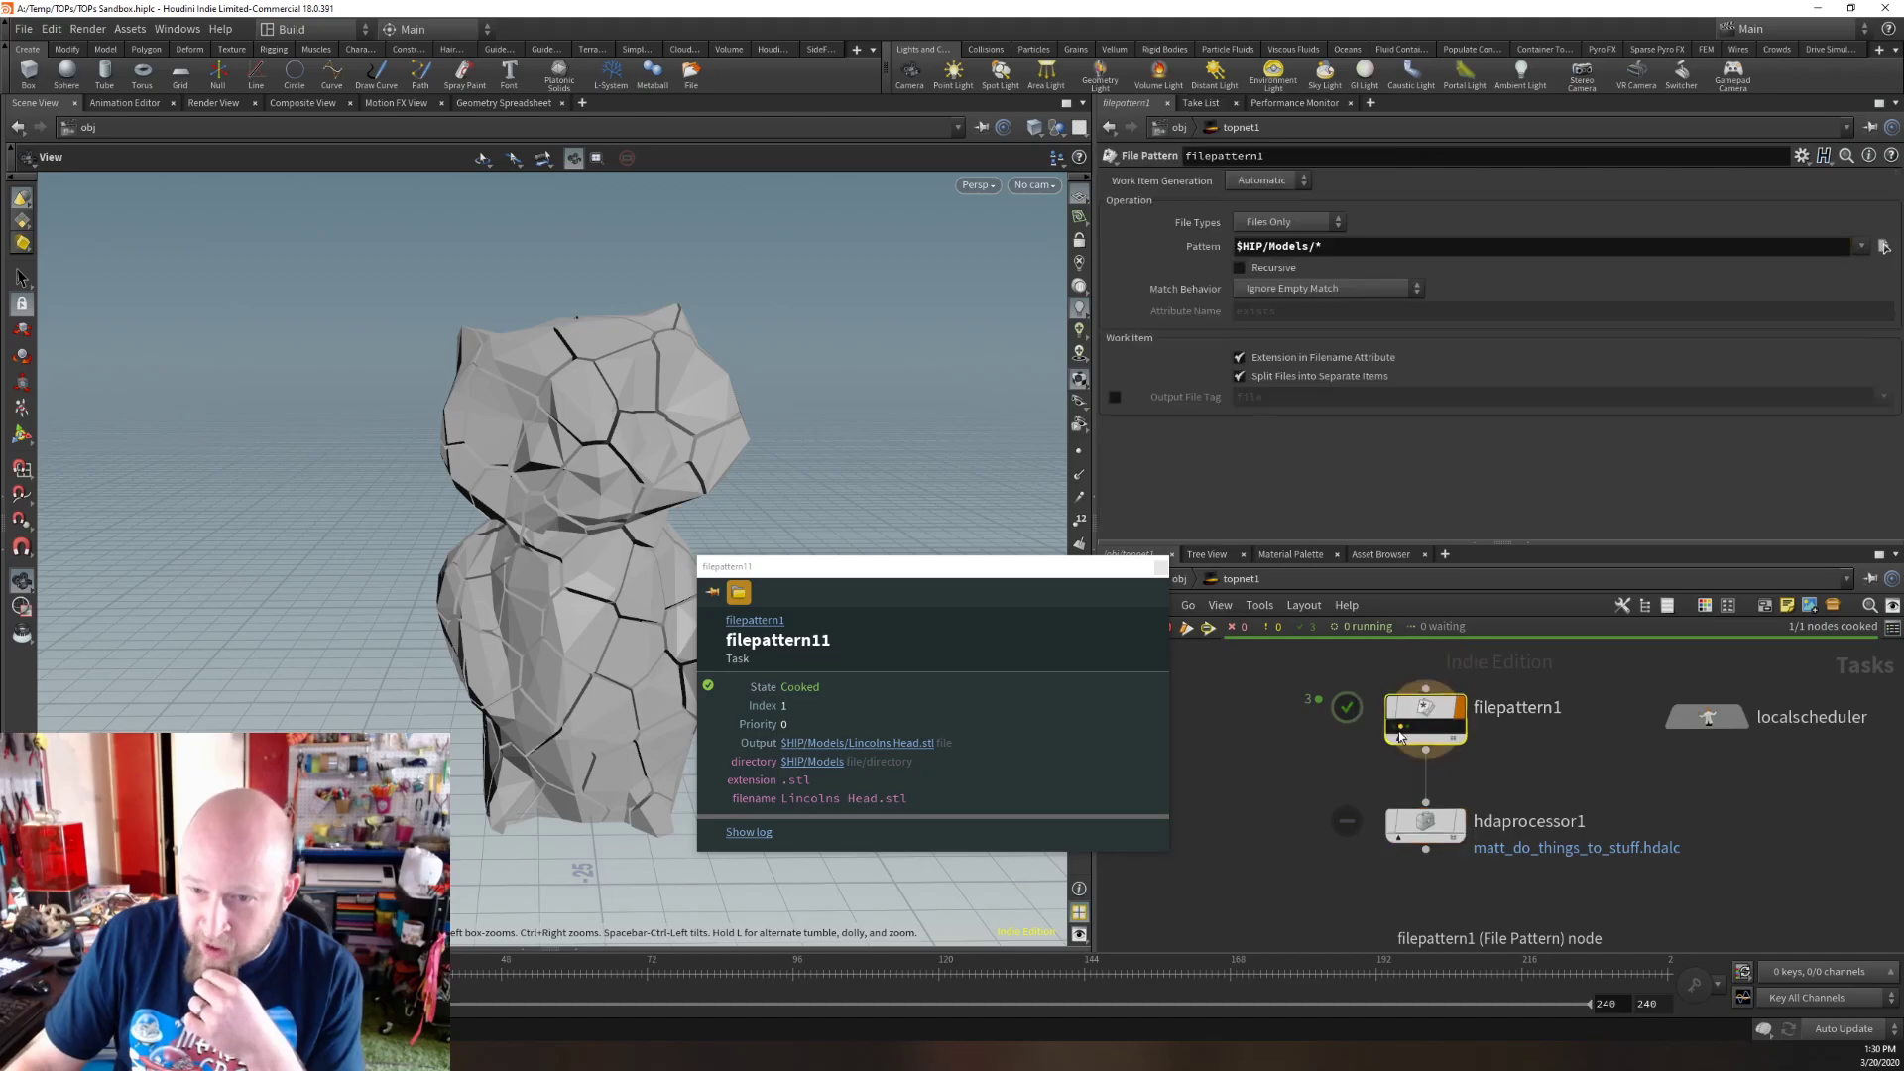
left_click_drag(1513, 585, 739, 559)
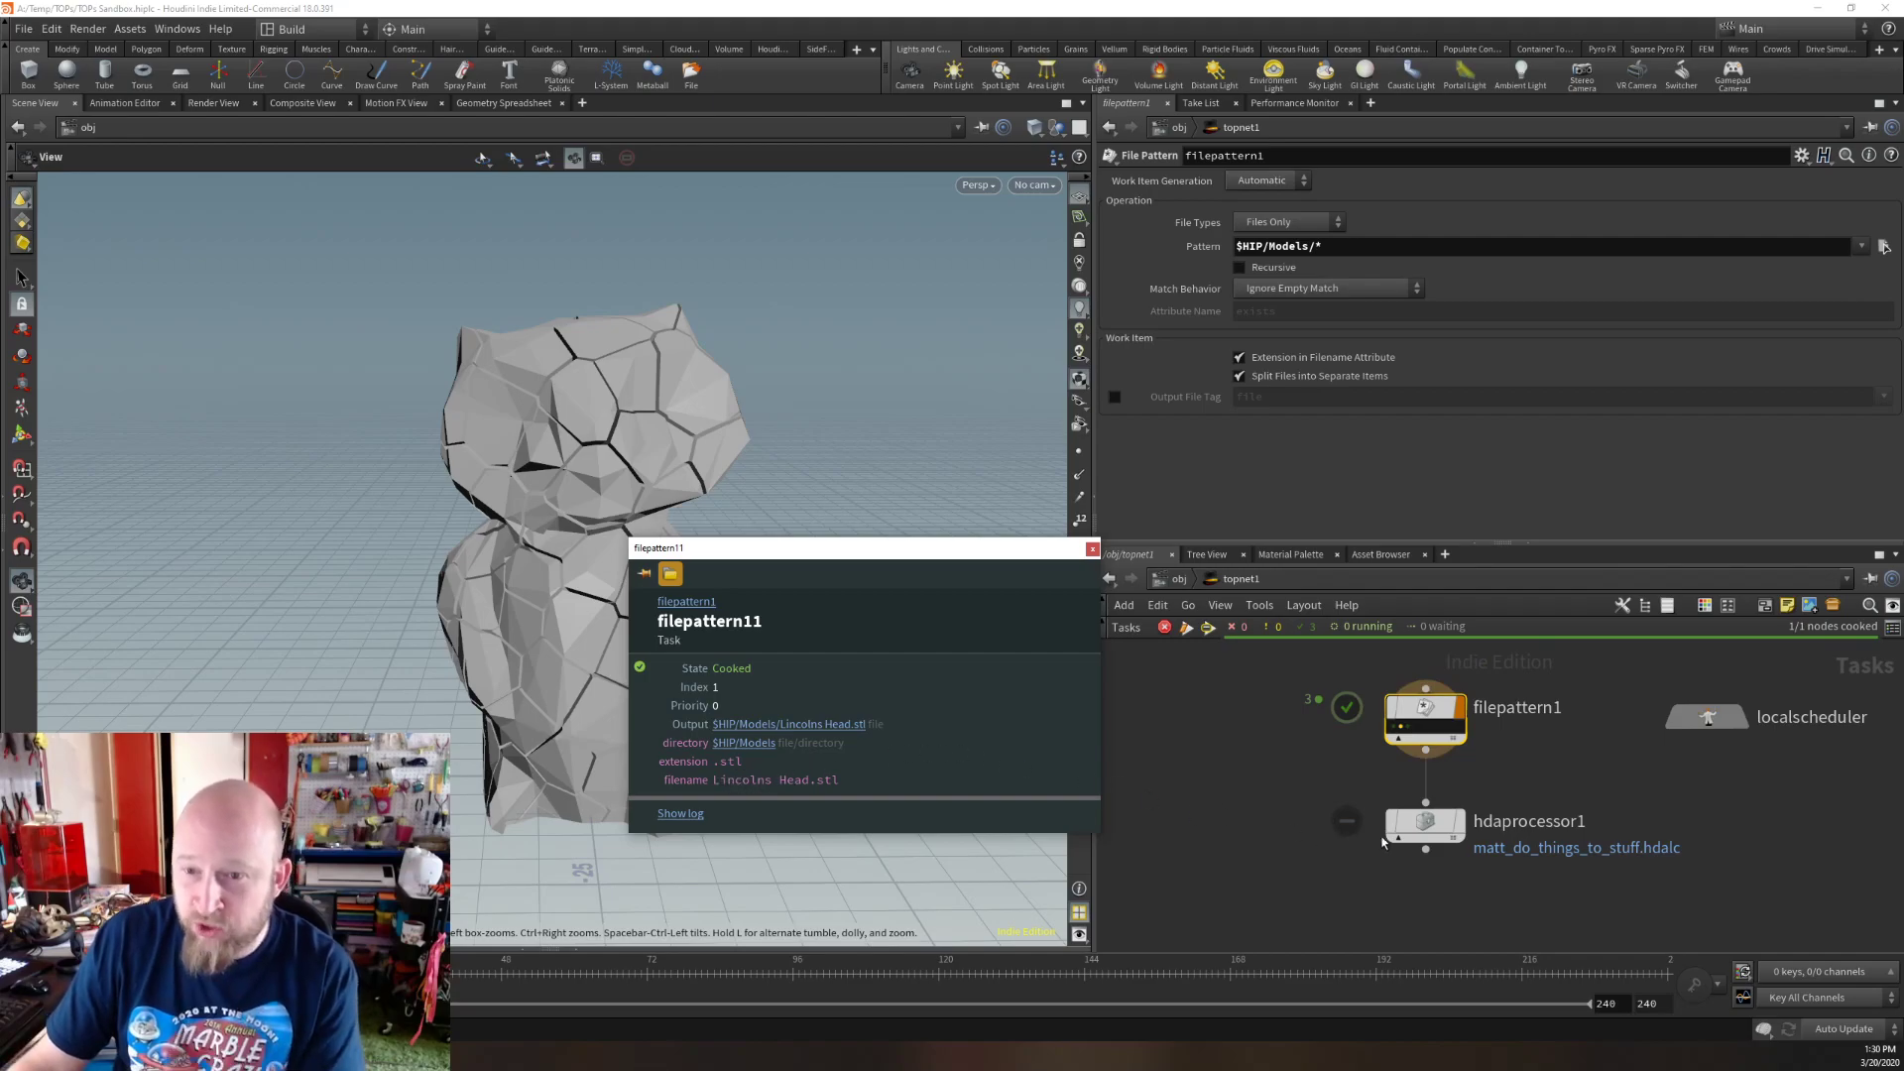
left_click(1425, 821)
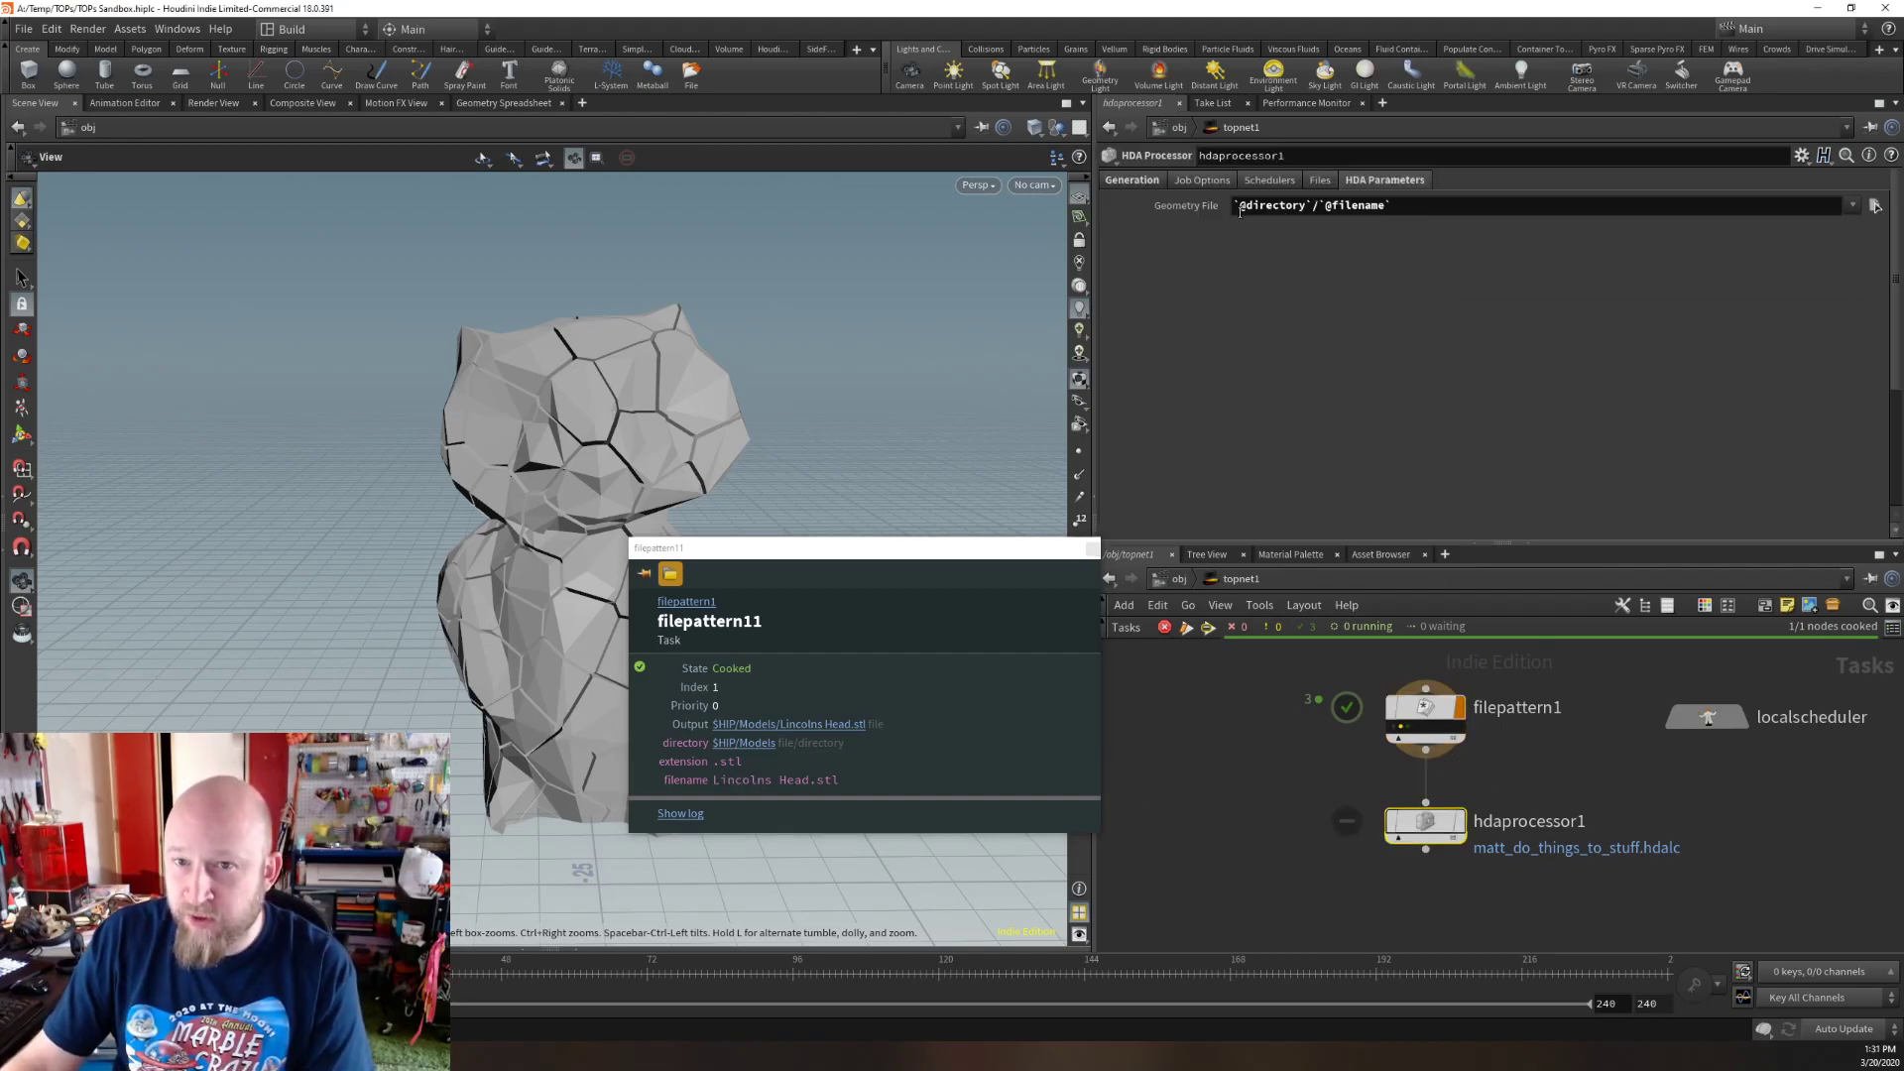
left_click_drag(1235, 205, 1318, 207)
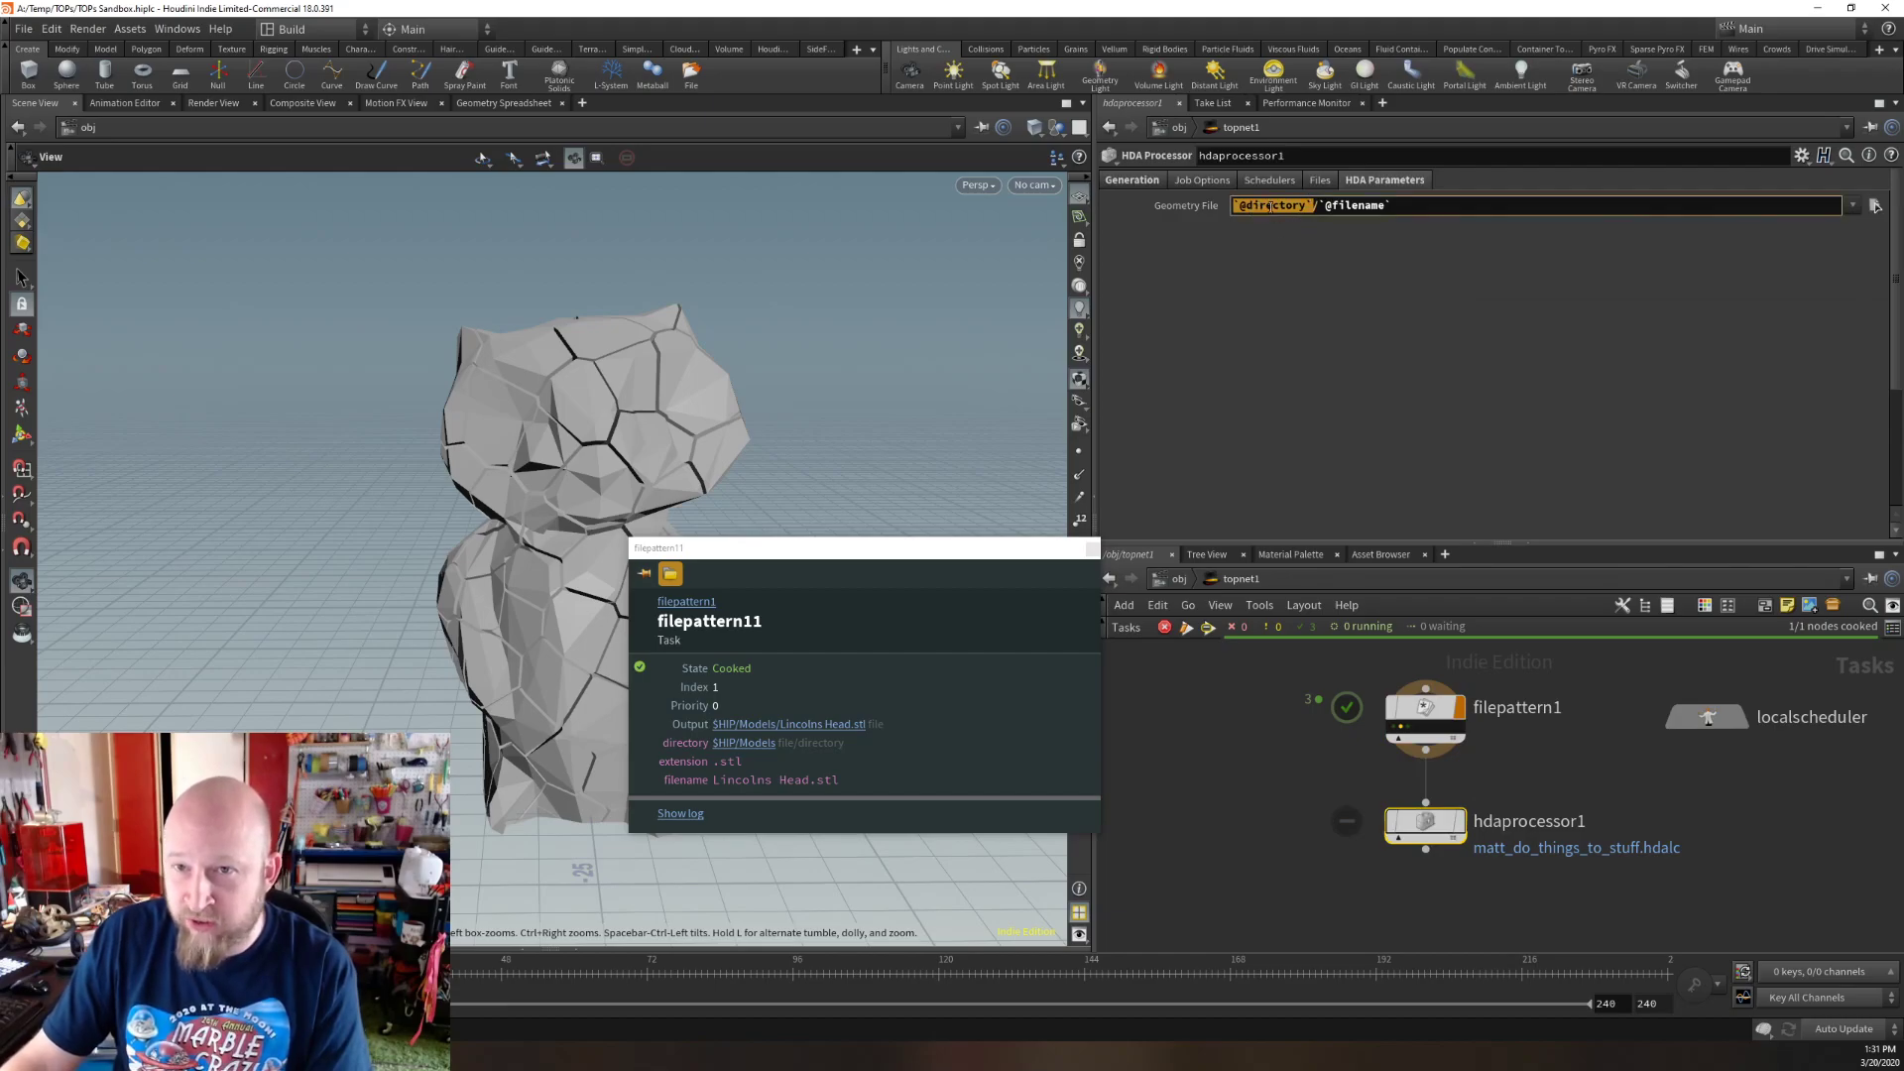
left_click(1322, 205)
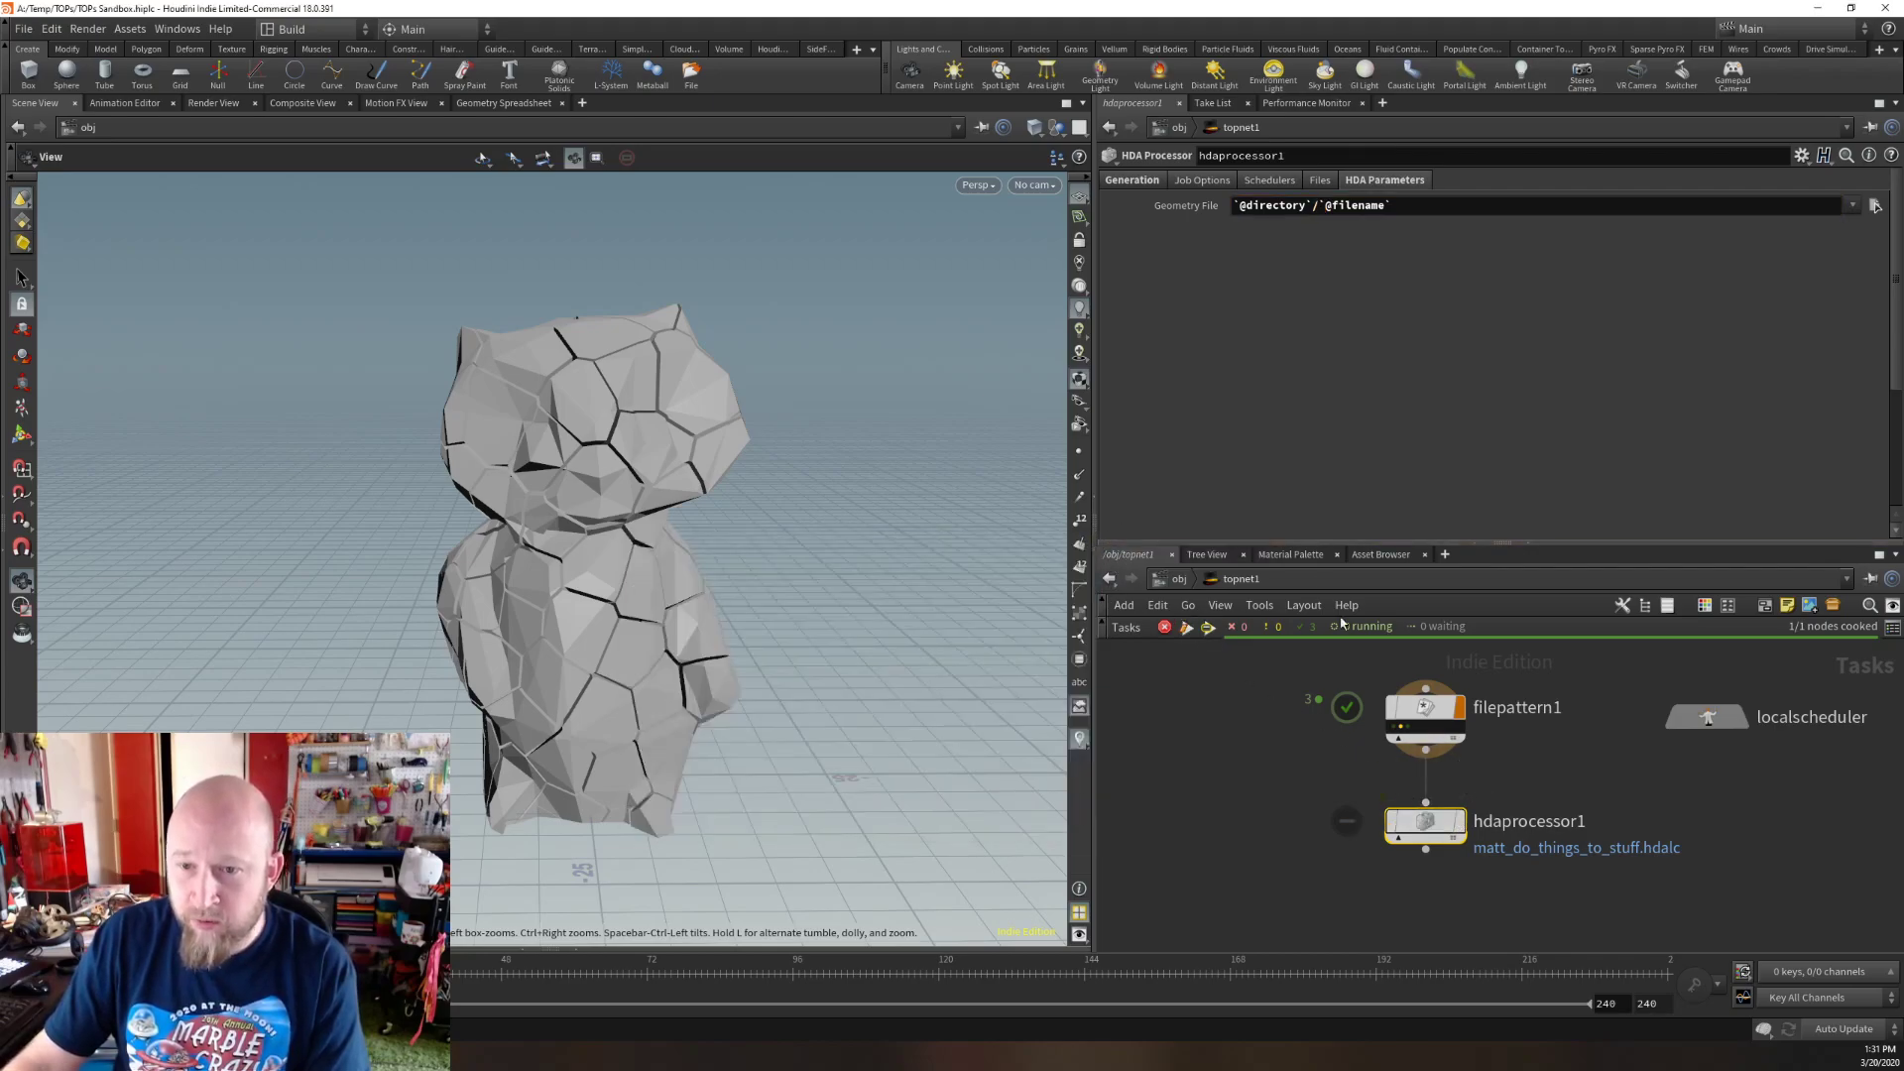
In the Generation settings, change the Output File Name root from $PDG_DIR to $HIP.
left_click(1158, 183)
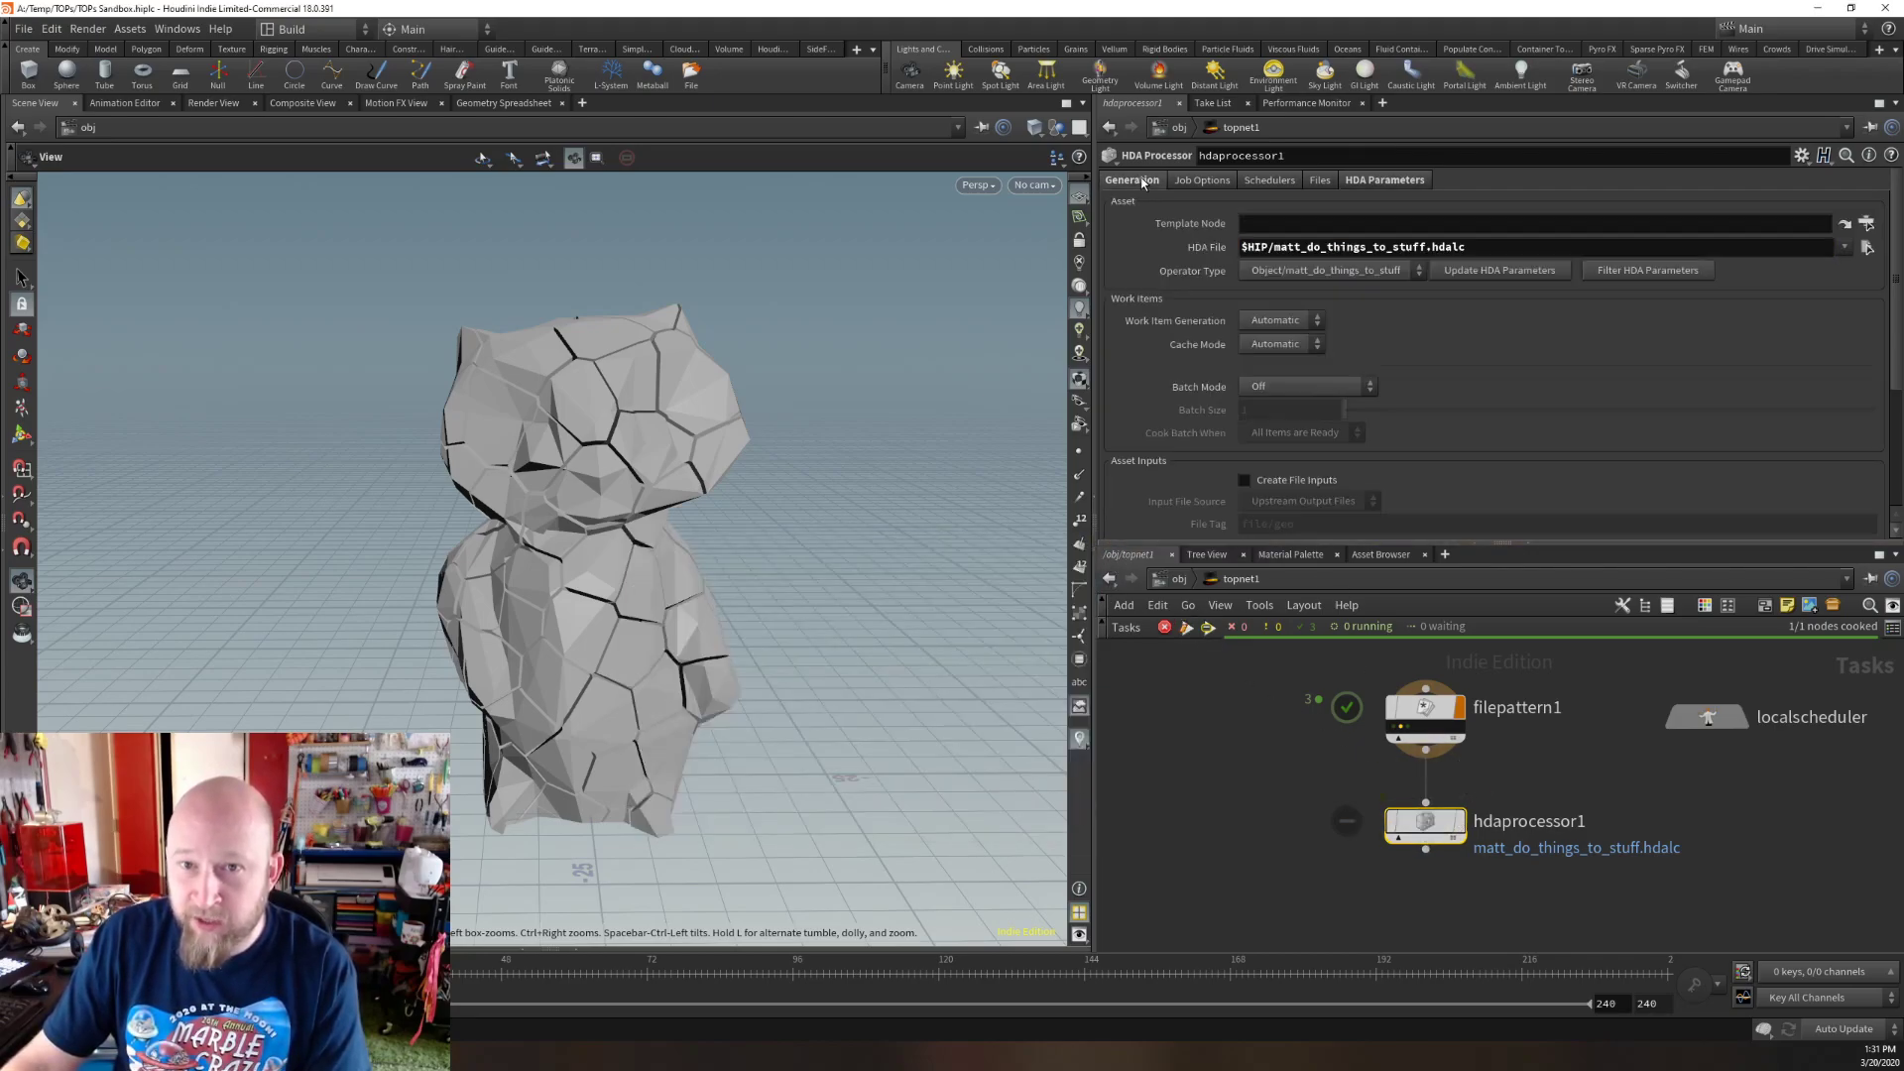
scroll(1256, 373, "down", 3)
scroll(1260, 381, "down", 1)
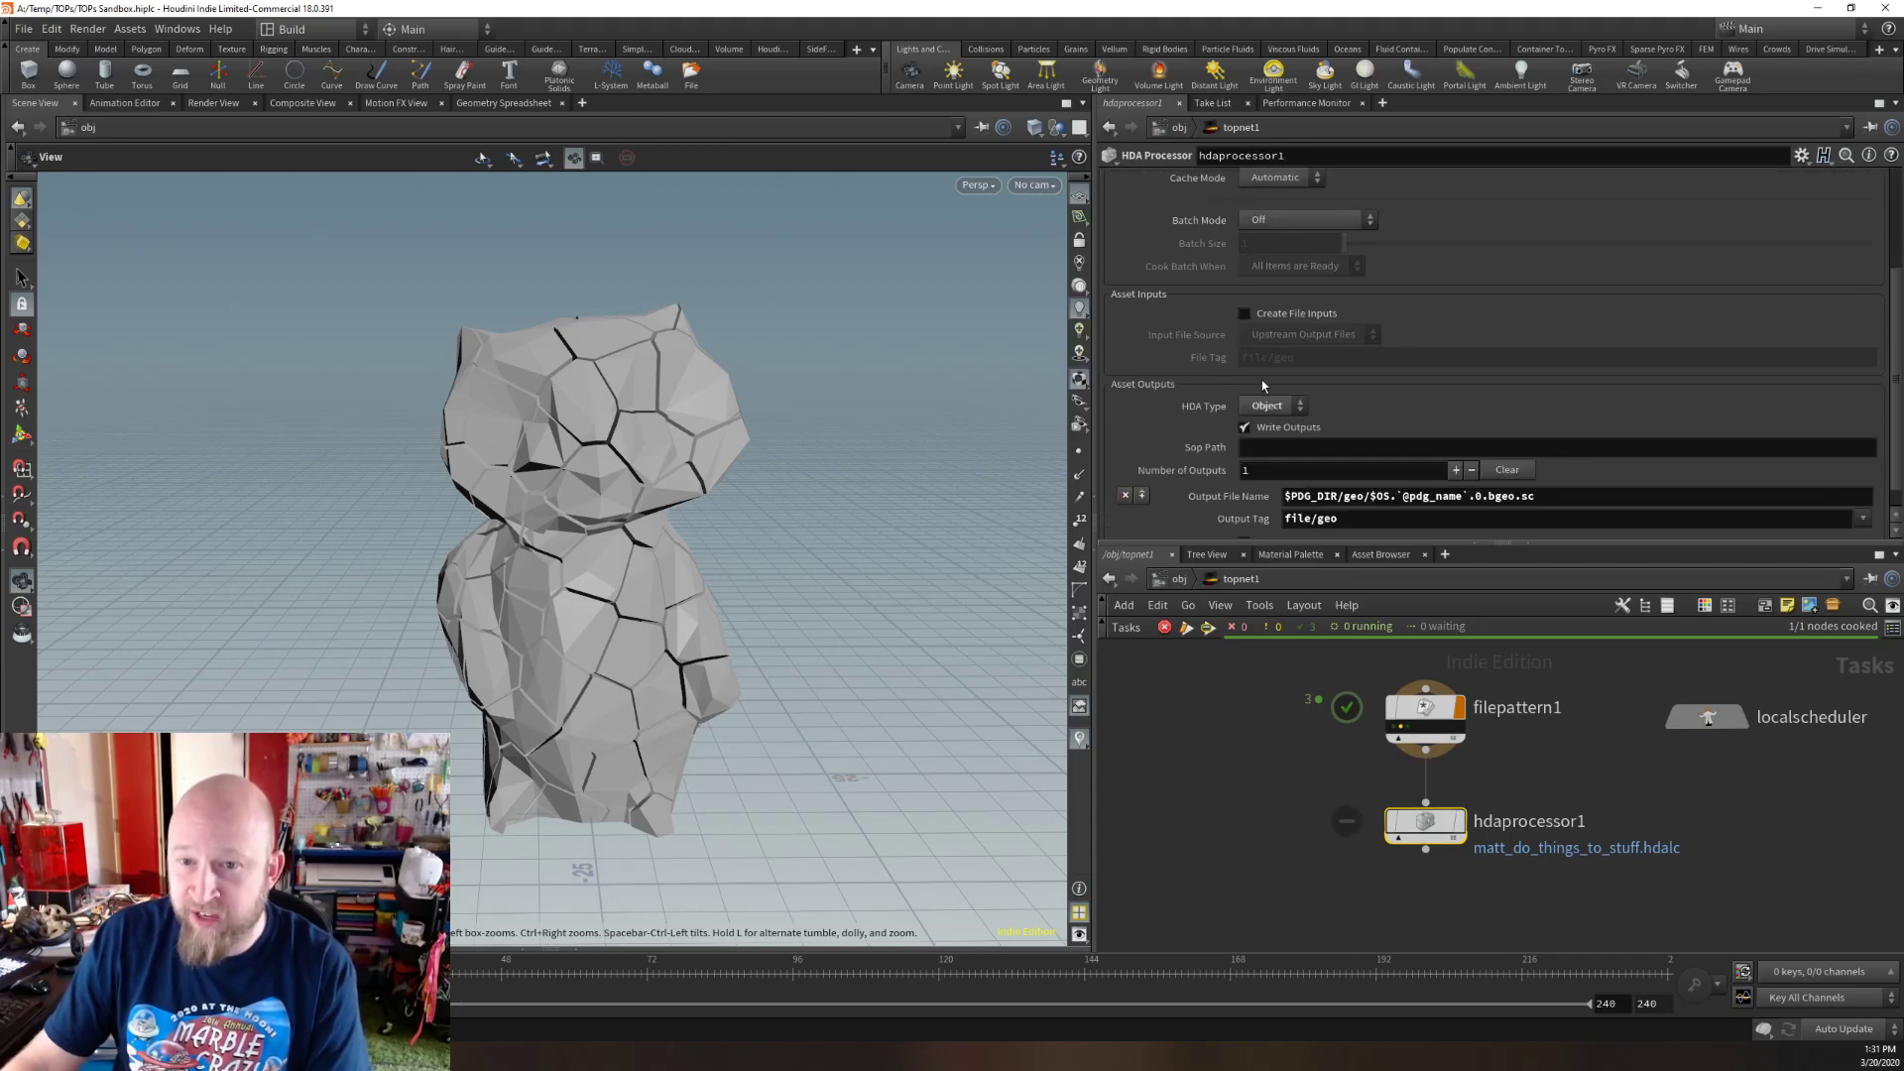
scroll(1307, 472, "down", 1)
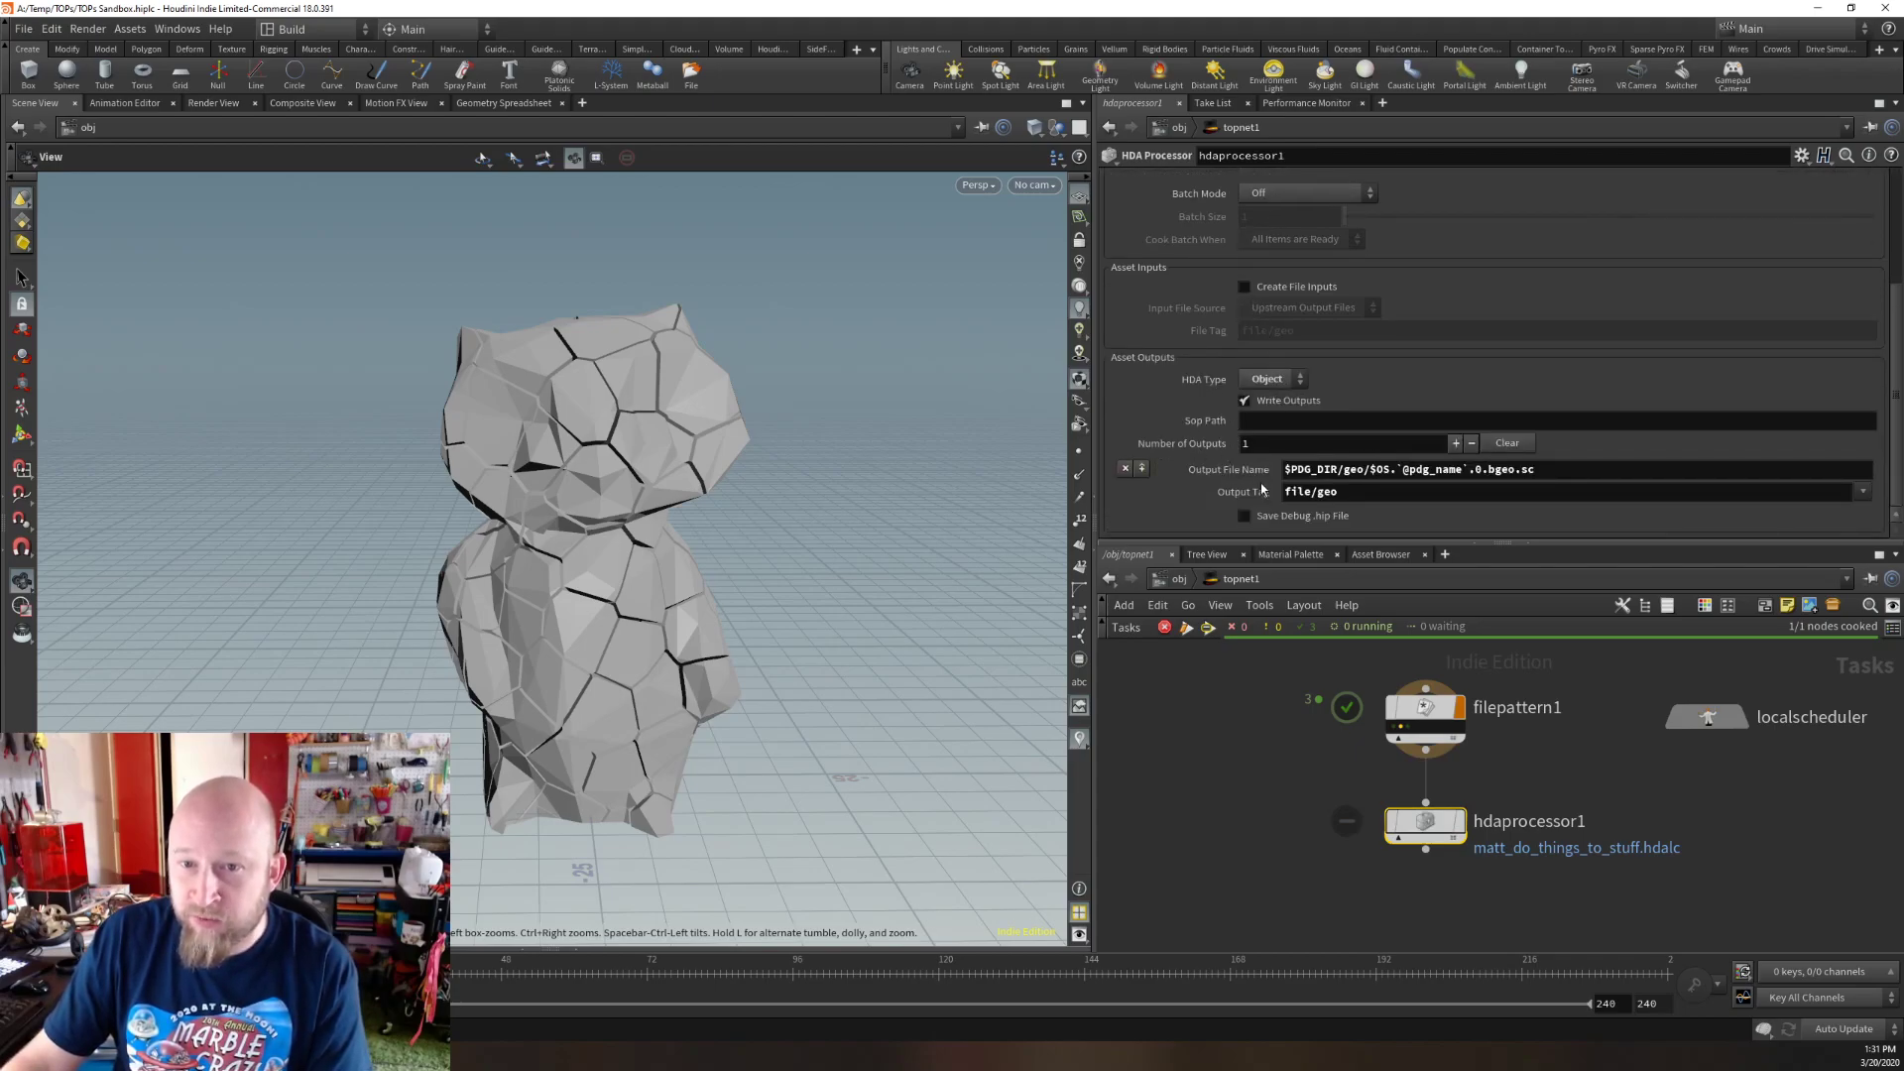
left_click(1587, 470)
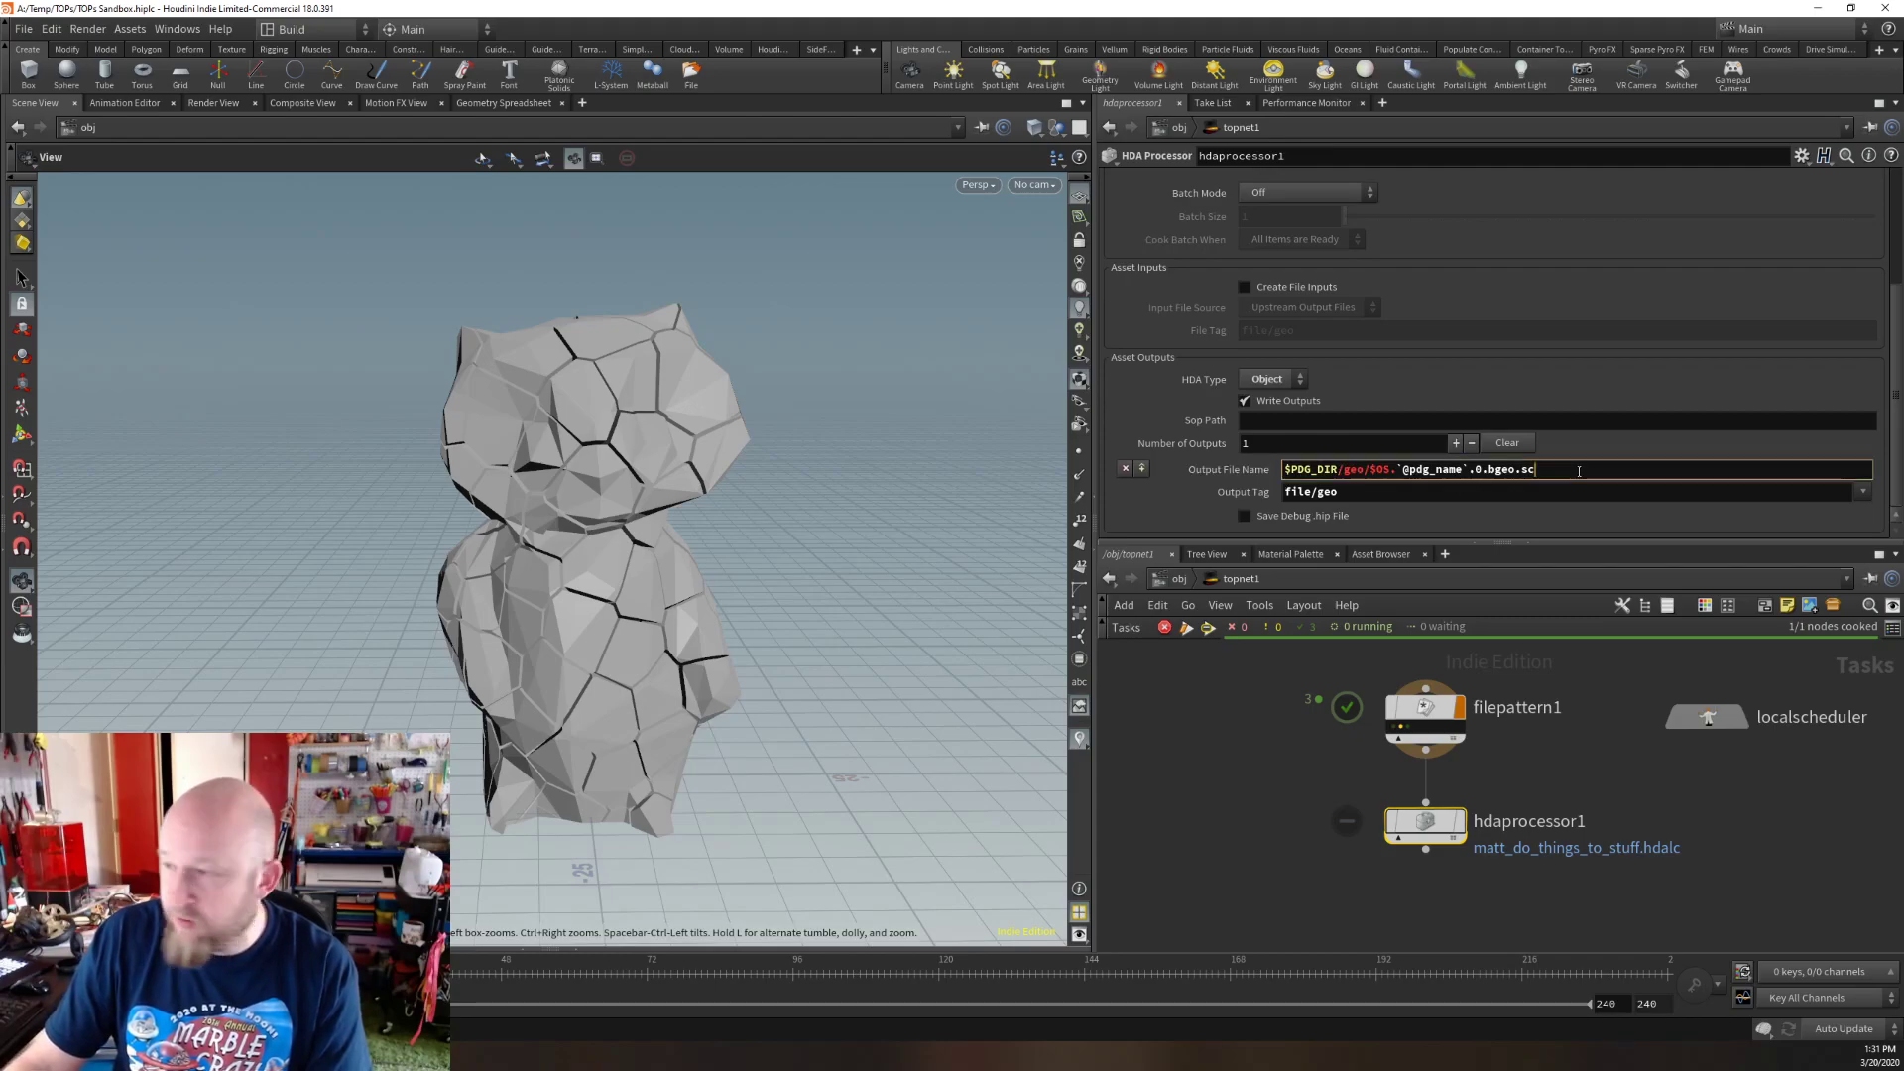
key("Home")
key("Right")
key("Delete")
key("Delete")
key("Delete")
key("Delete")
key("Delete")
key("Delete")
key("Delete")
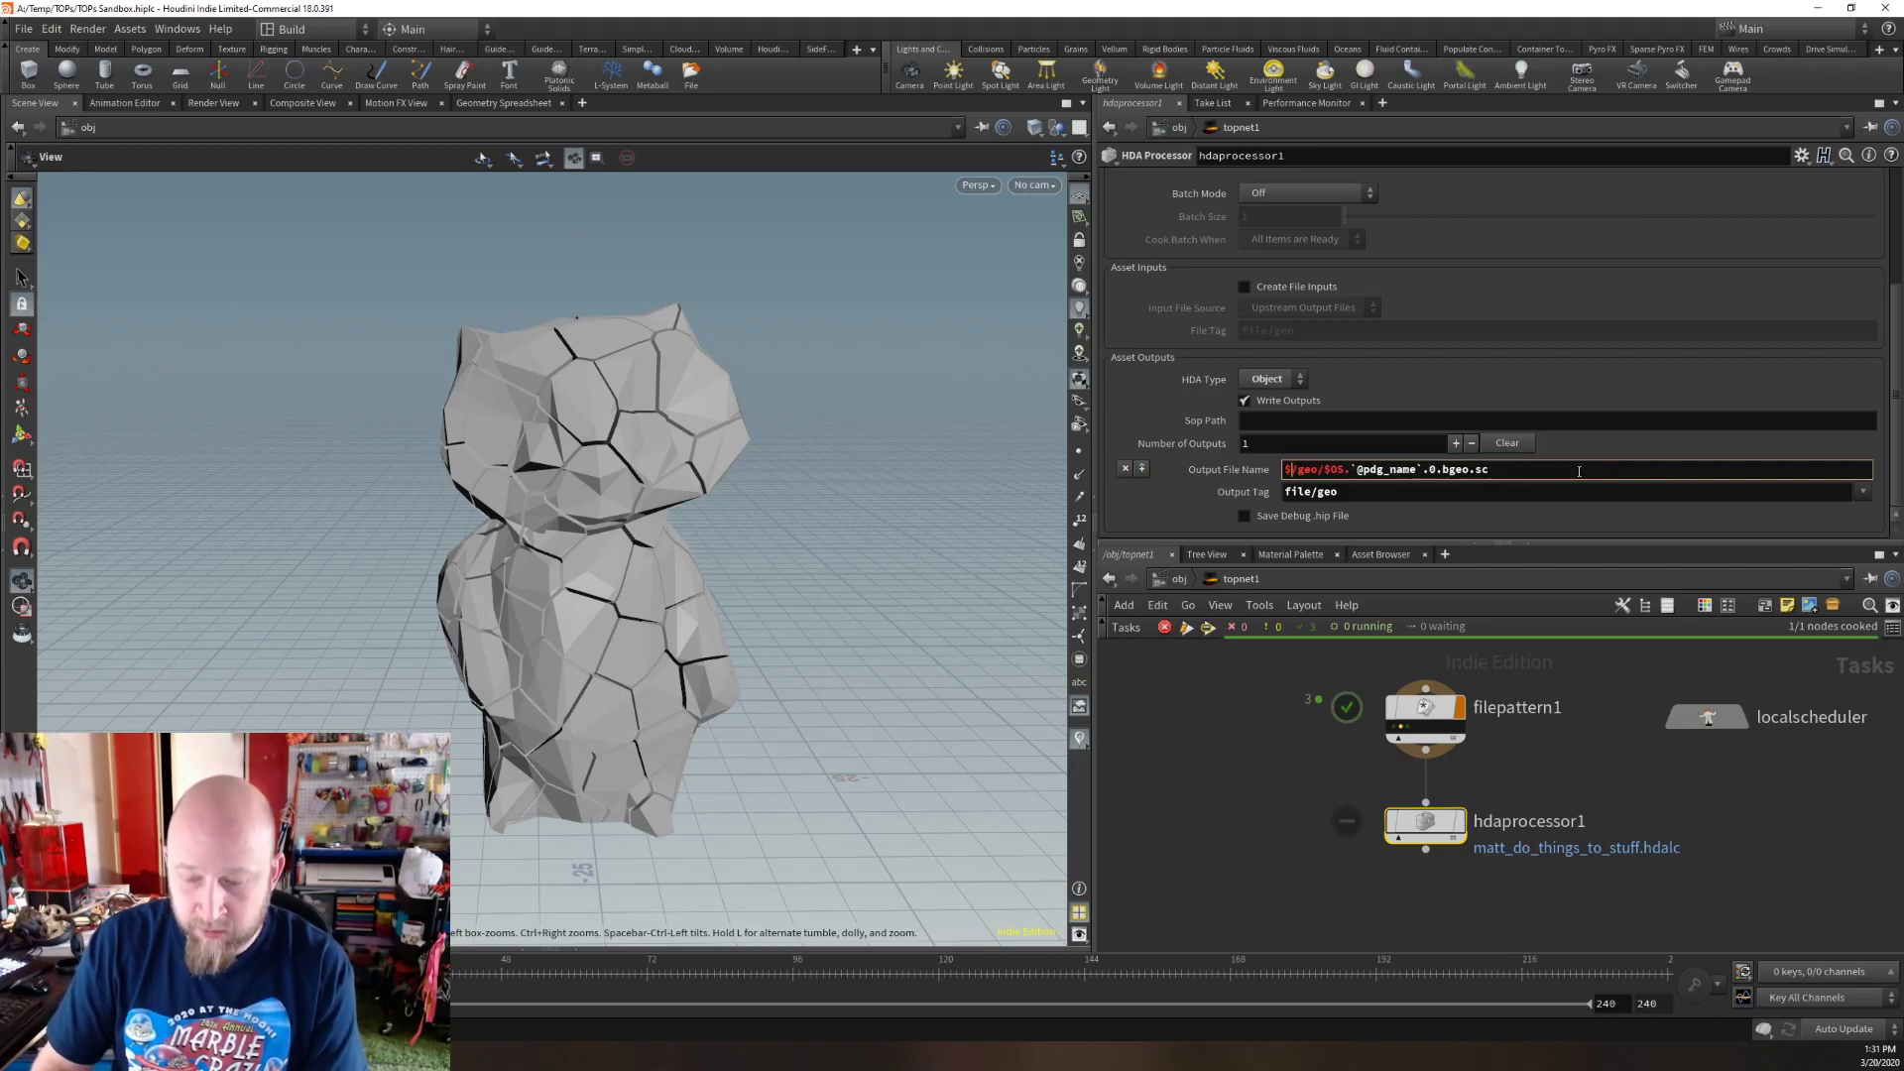
type("HIP")
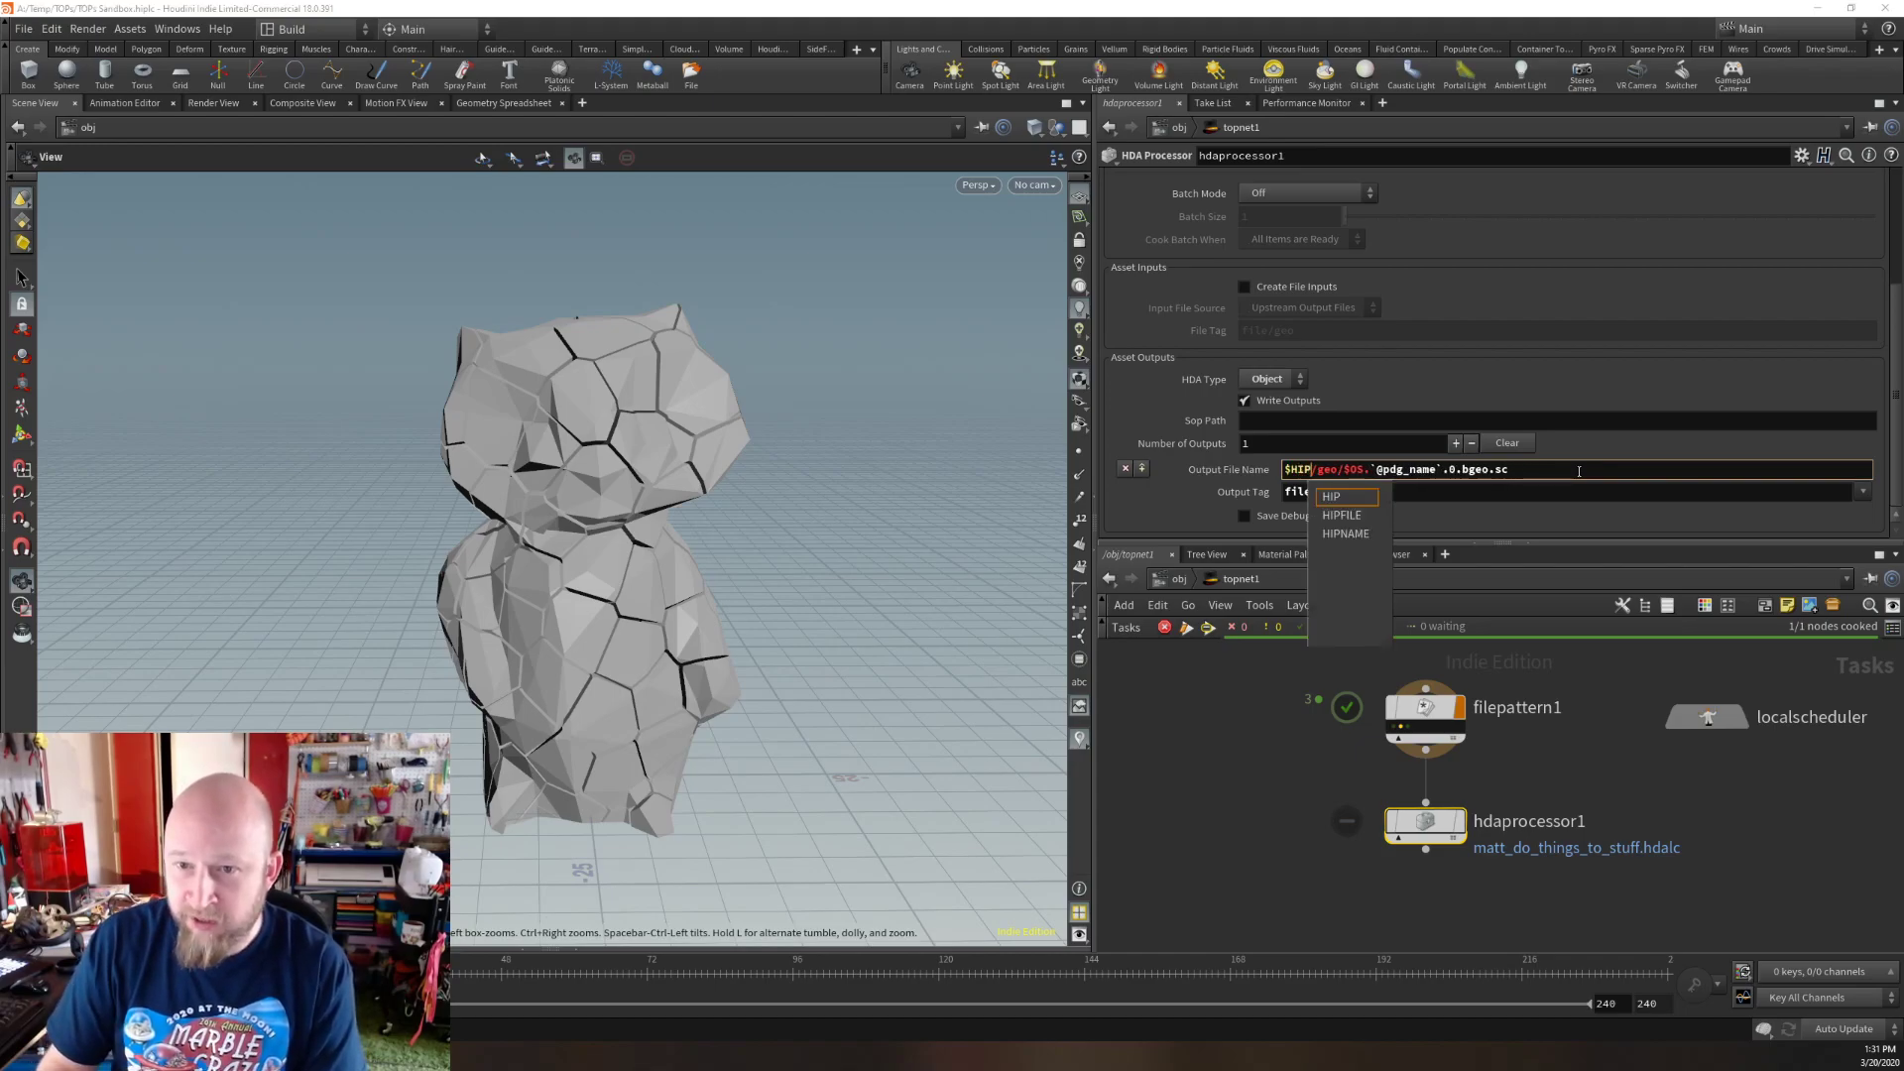
key("Right")
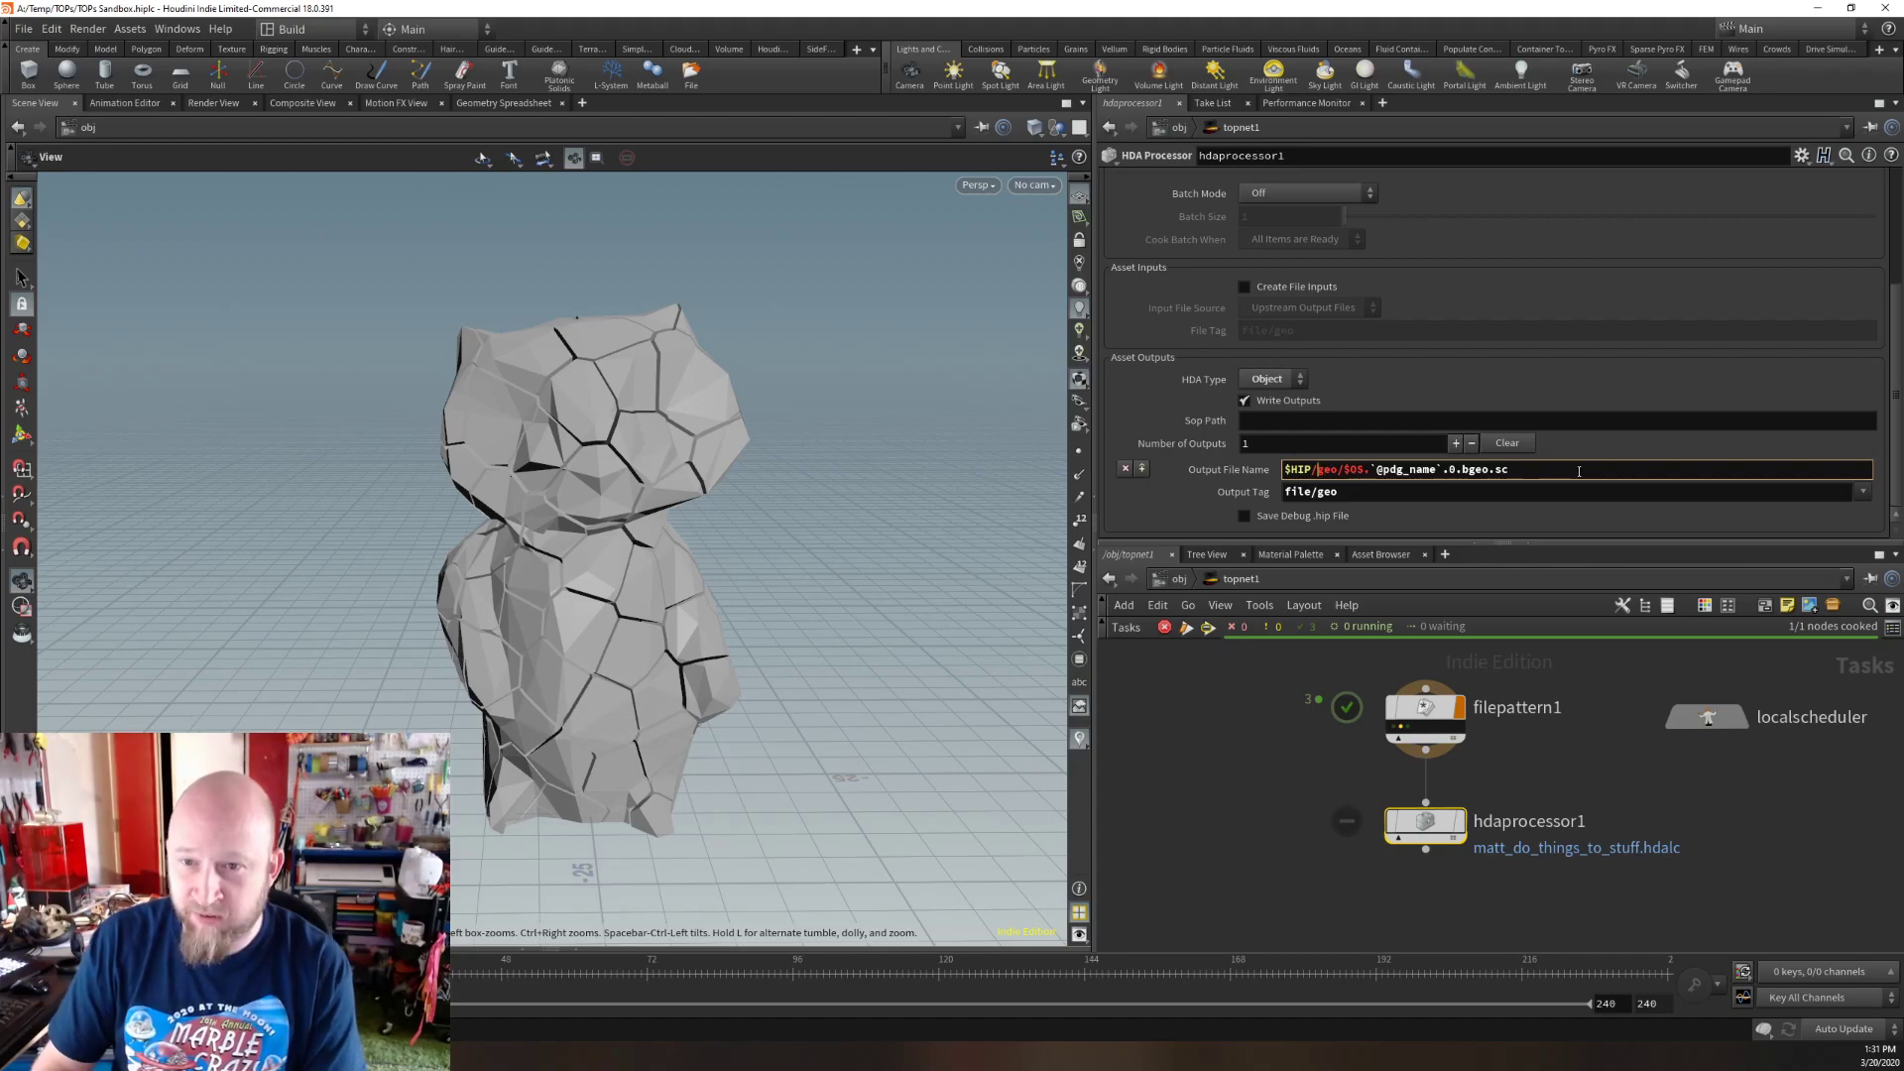
key("Delete")
key("Delete")
key("Delete")
key("Delete")
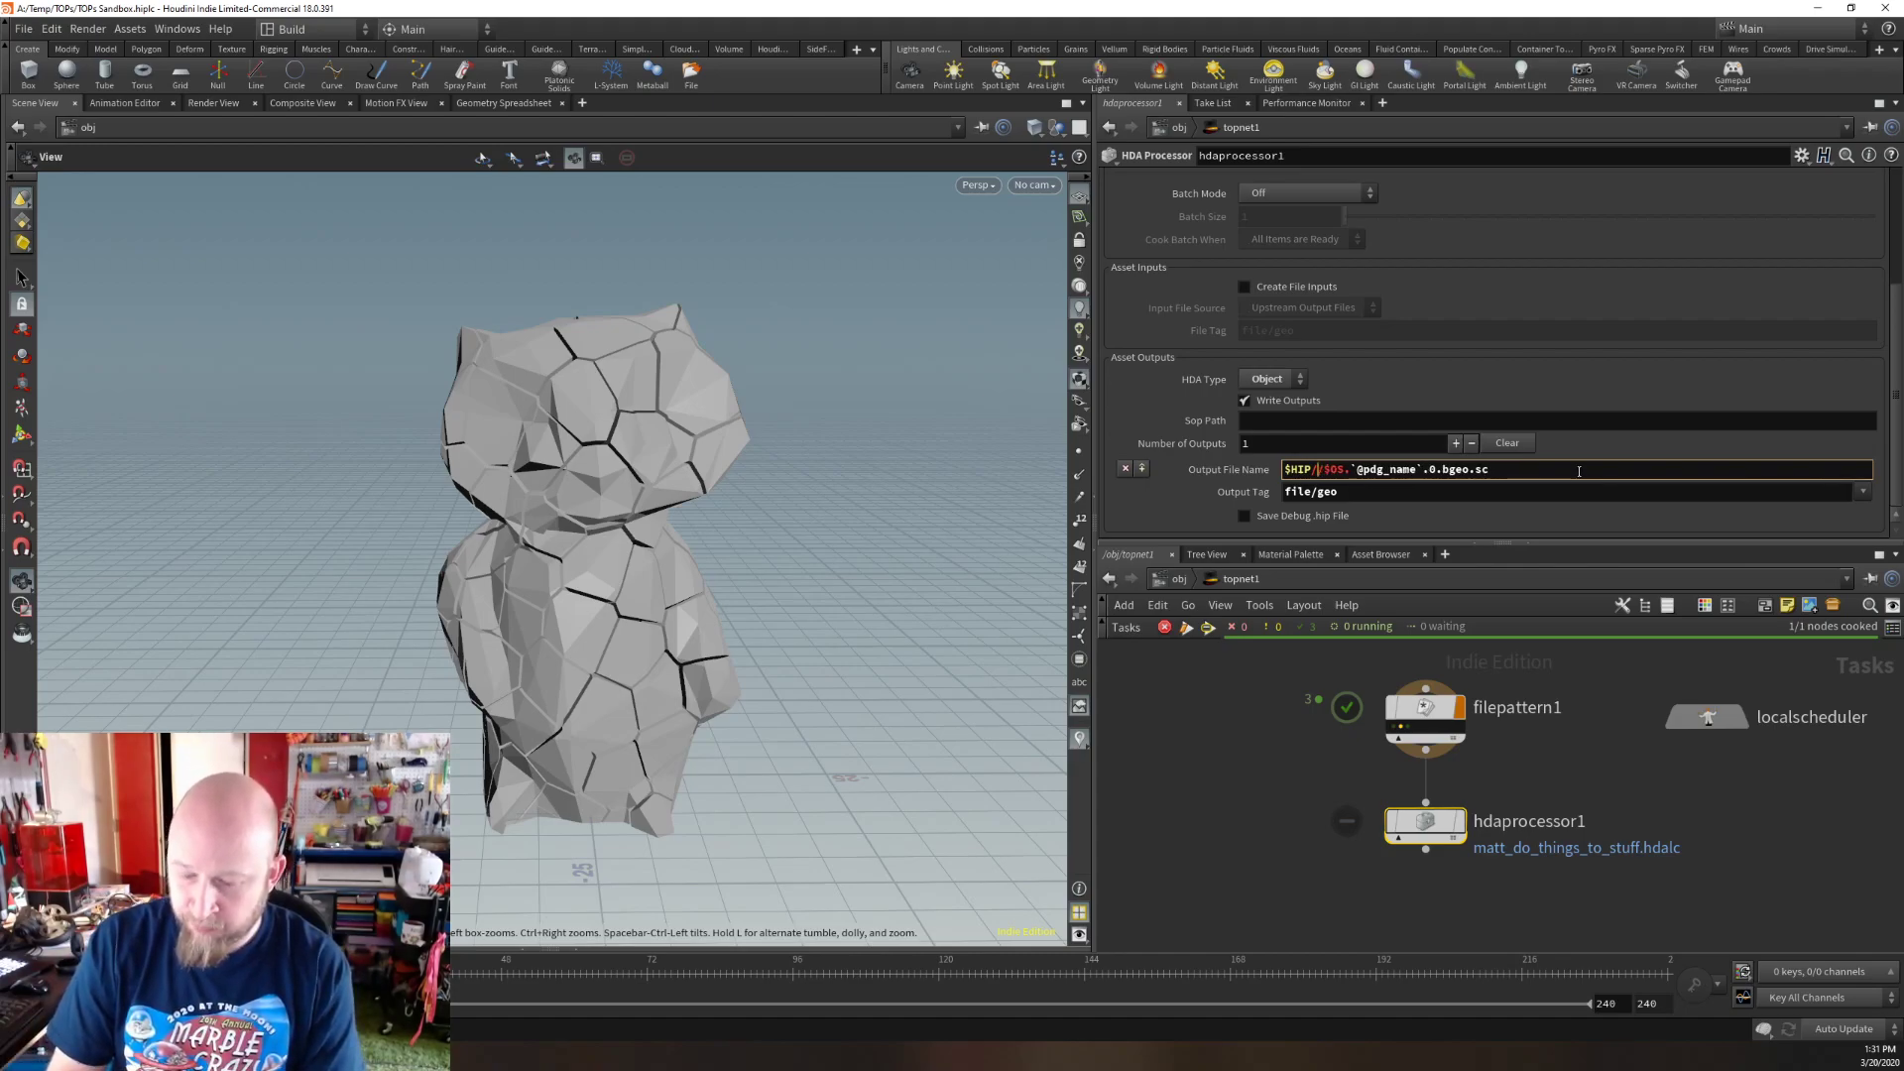
type("Output/")
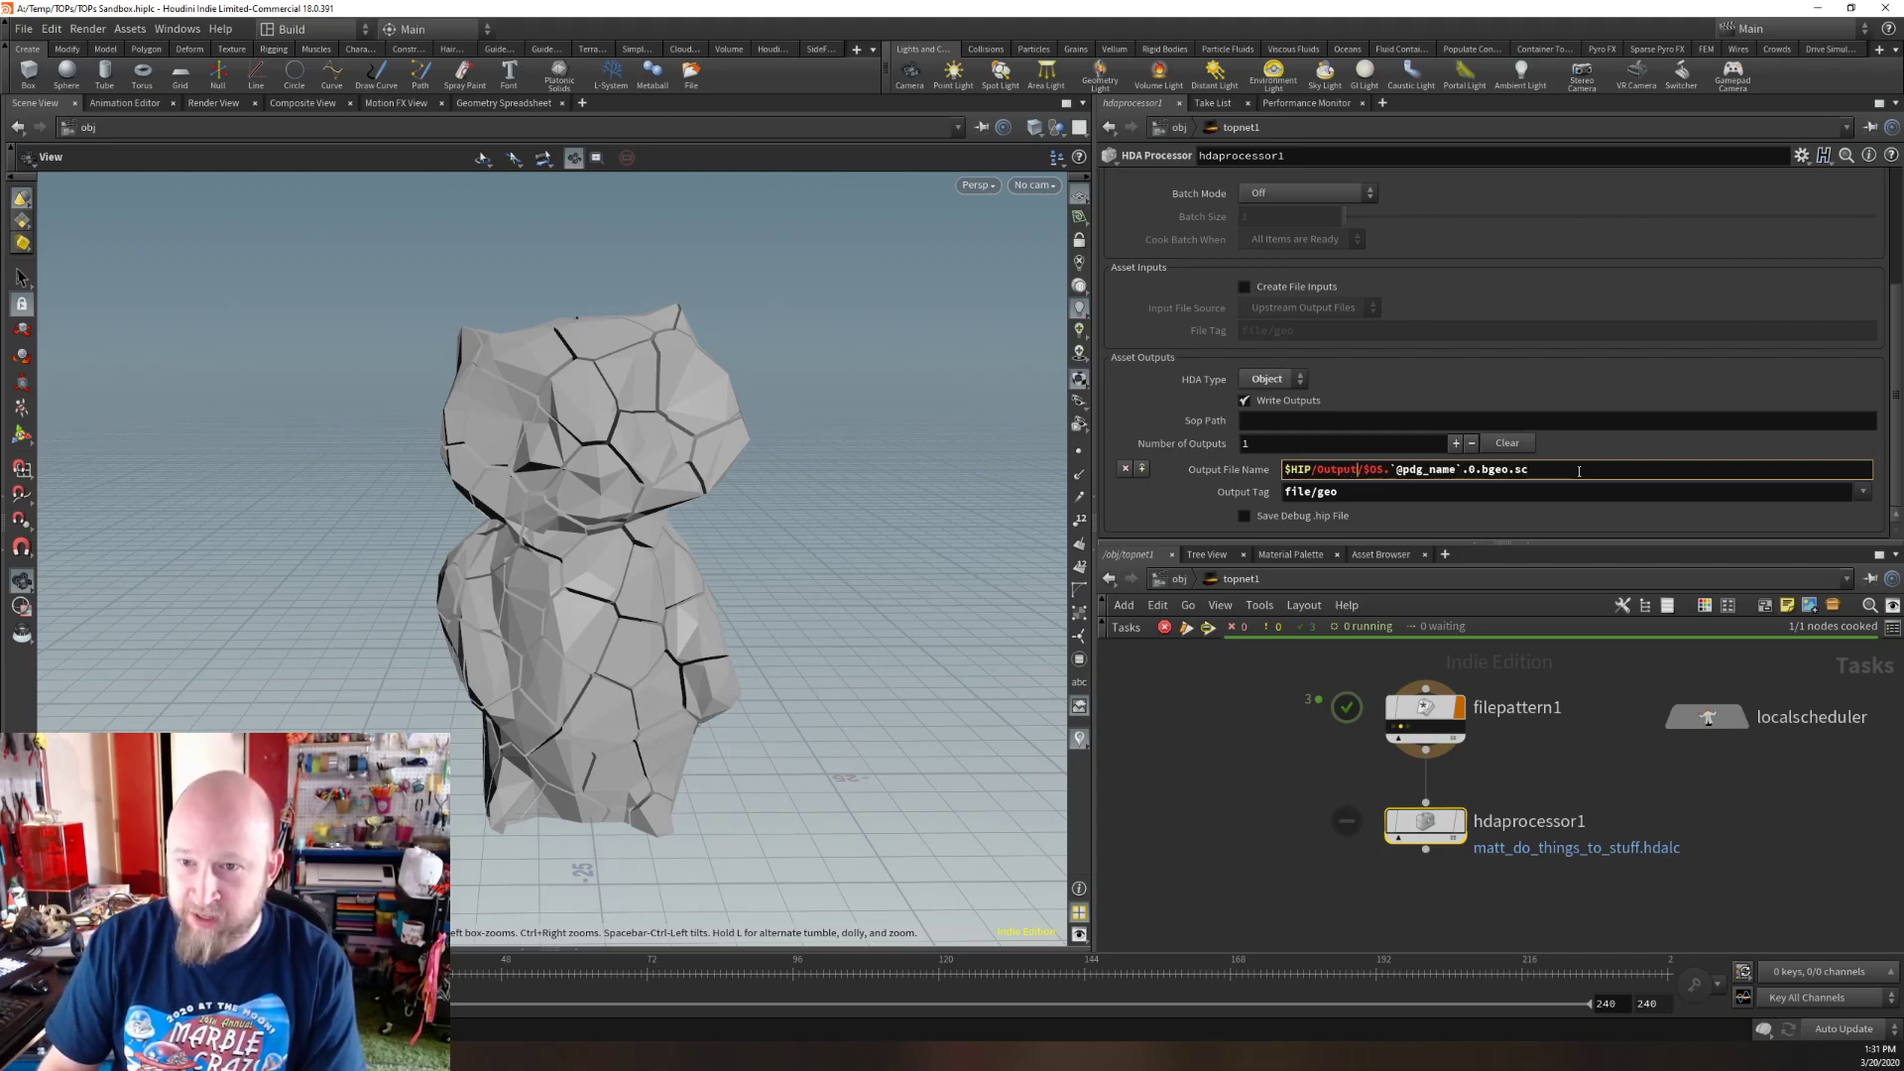
key("Delete")
key("Delete")
key("Delete")
key("Delete")
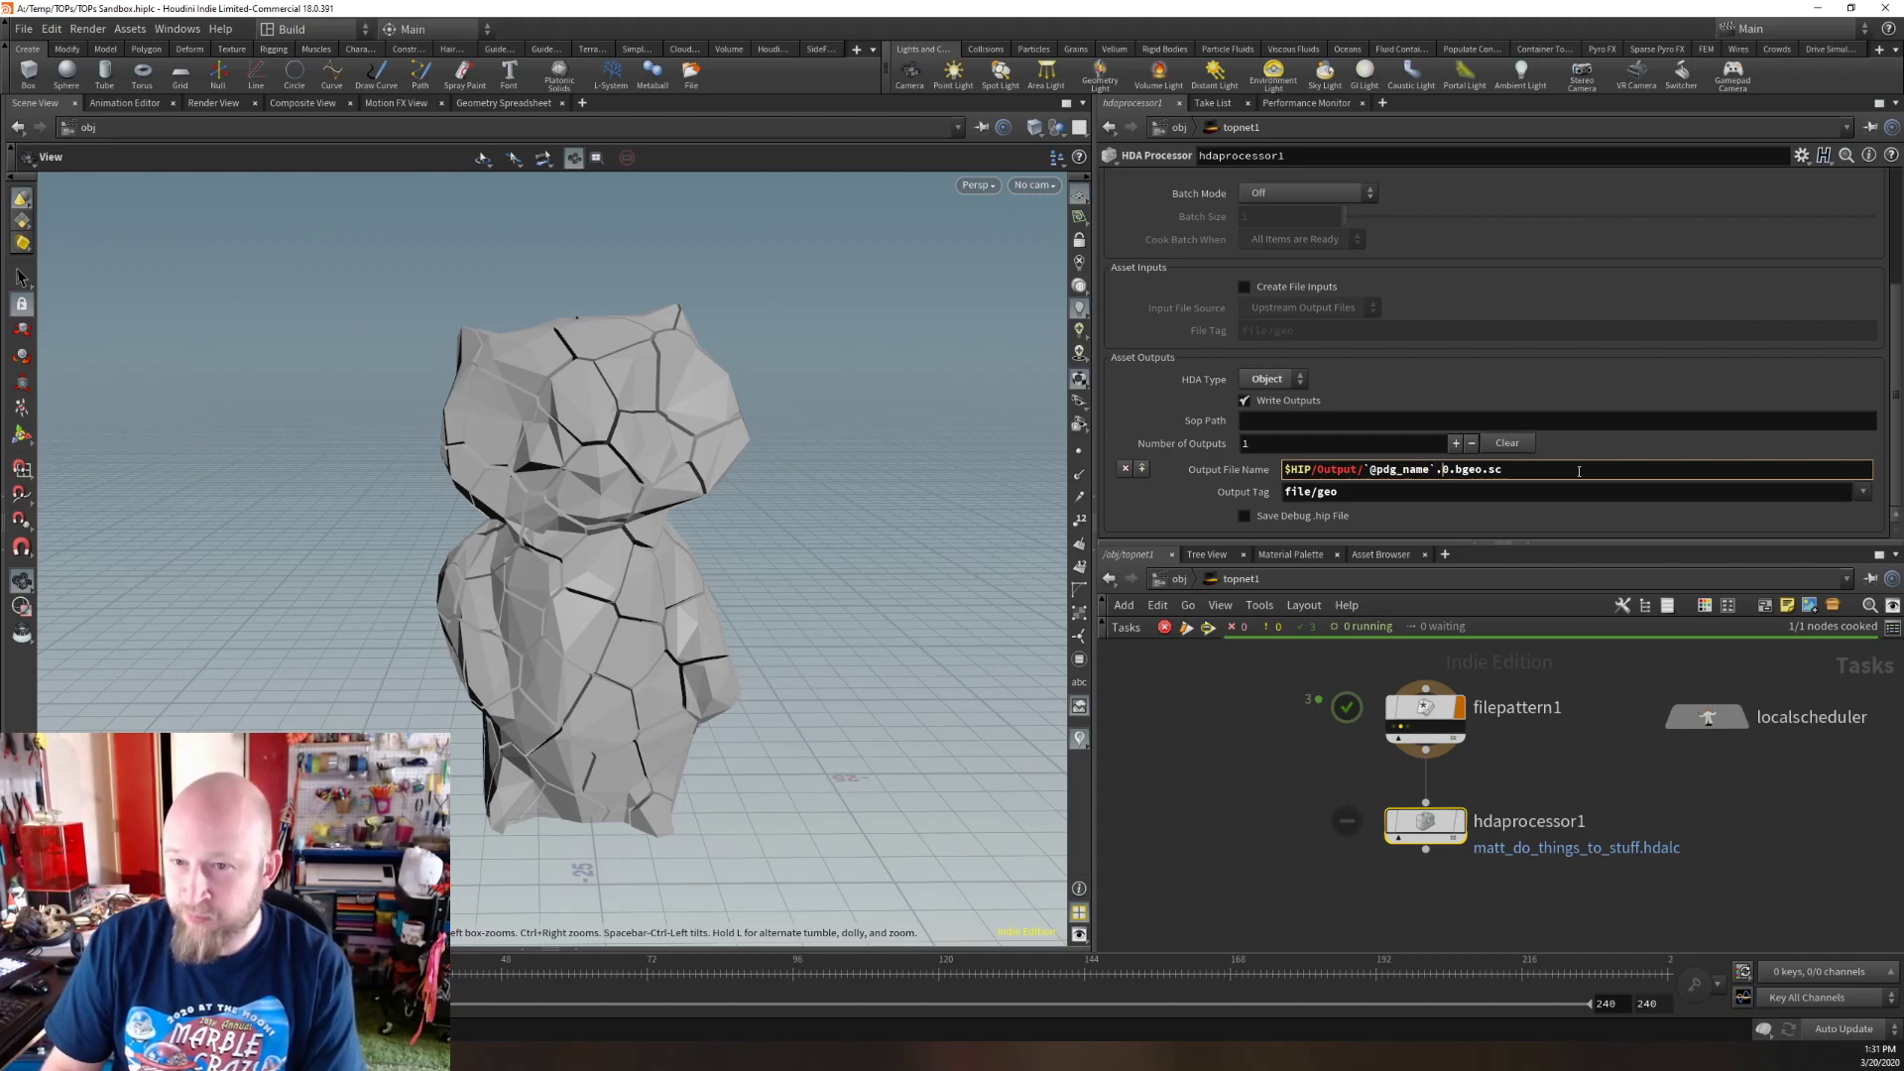
key("Delete")
key("Delete")
key("End")
key("BackSpace")
type("st")
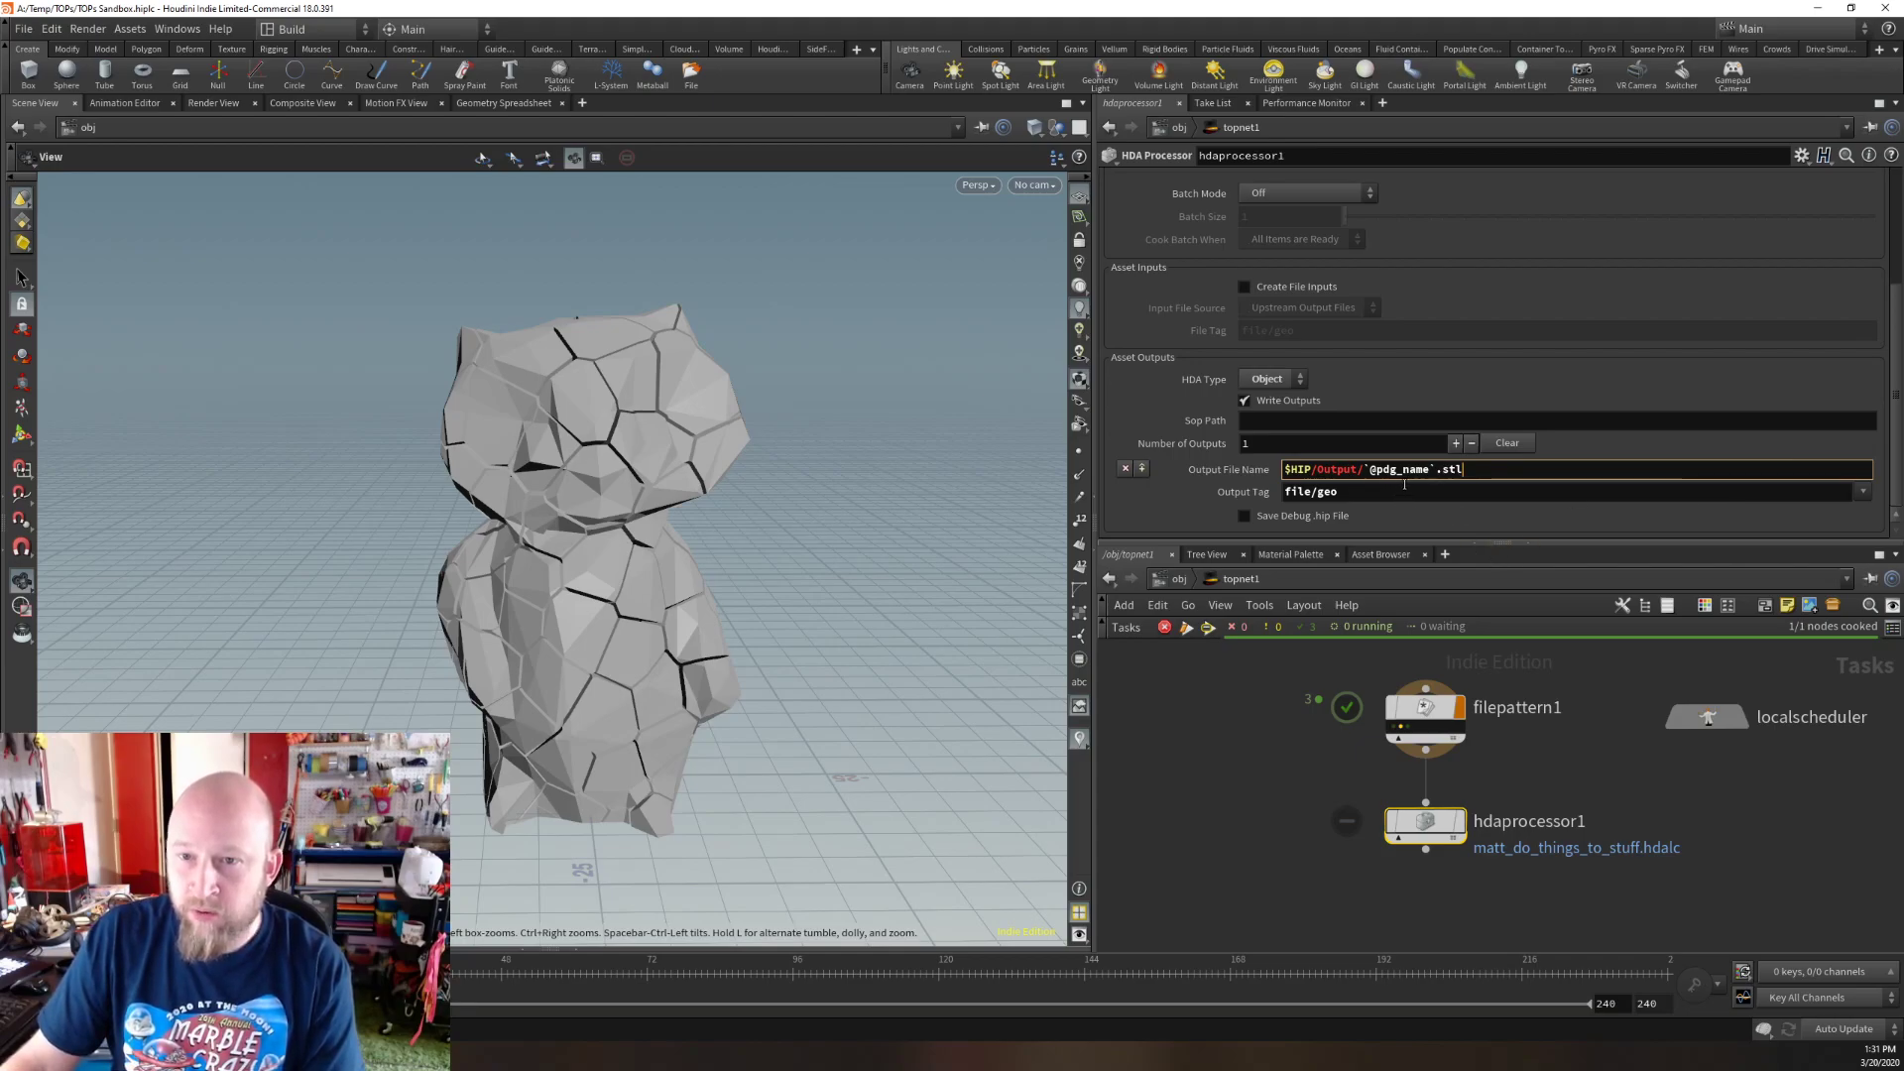
left_click(1253, 777)
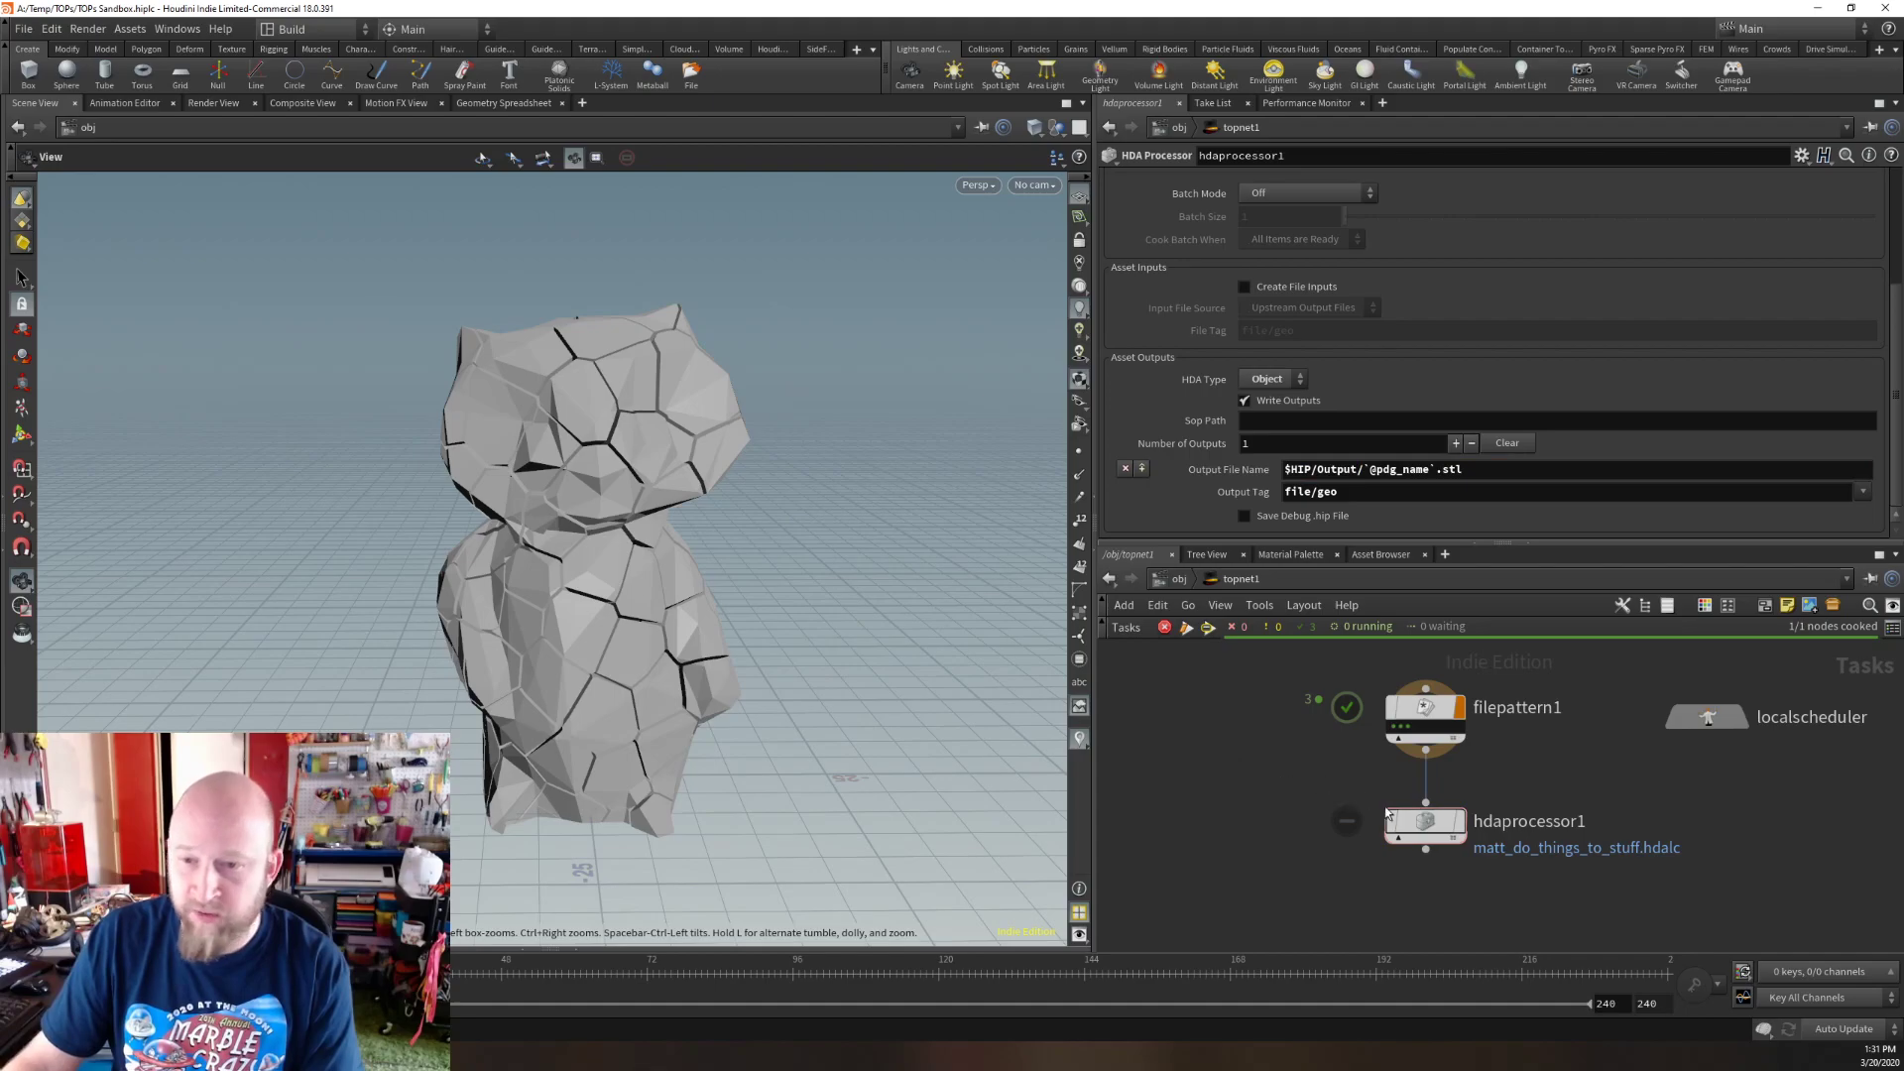
Dirty and cook hdaprocessor1 so every model is reprocessed.
right_click(1416, 814)
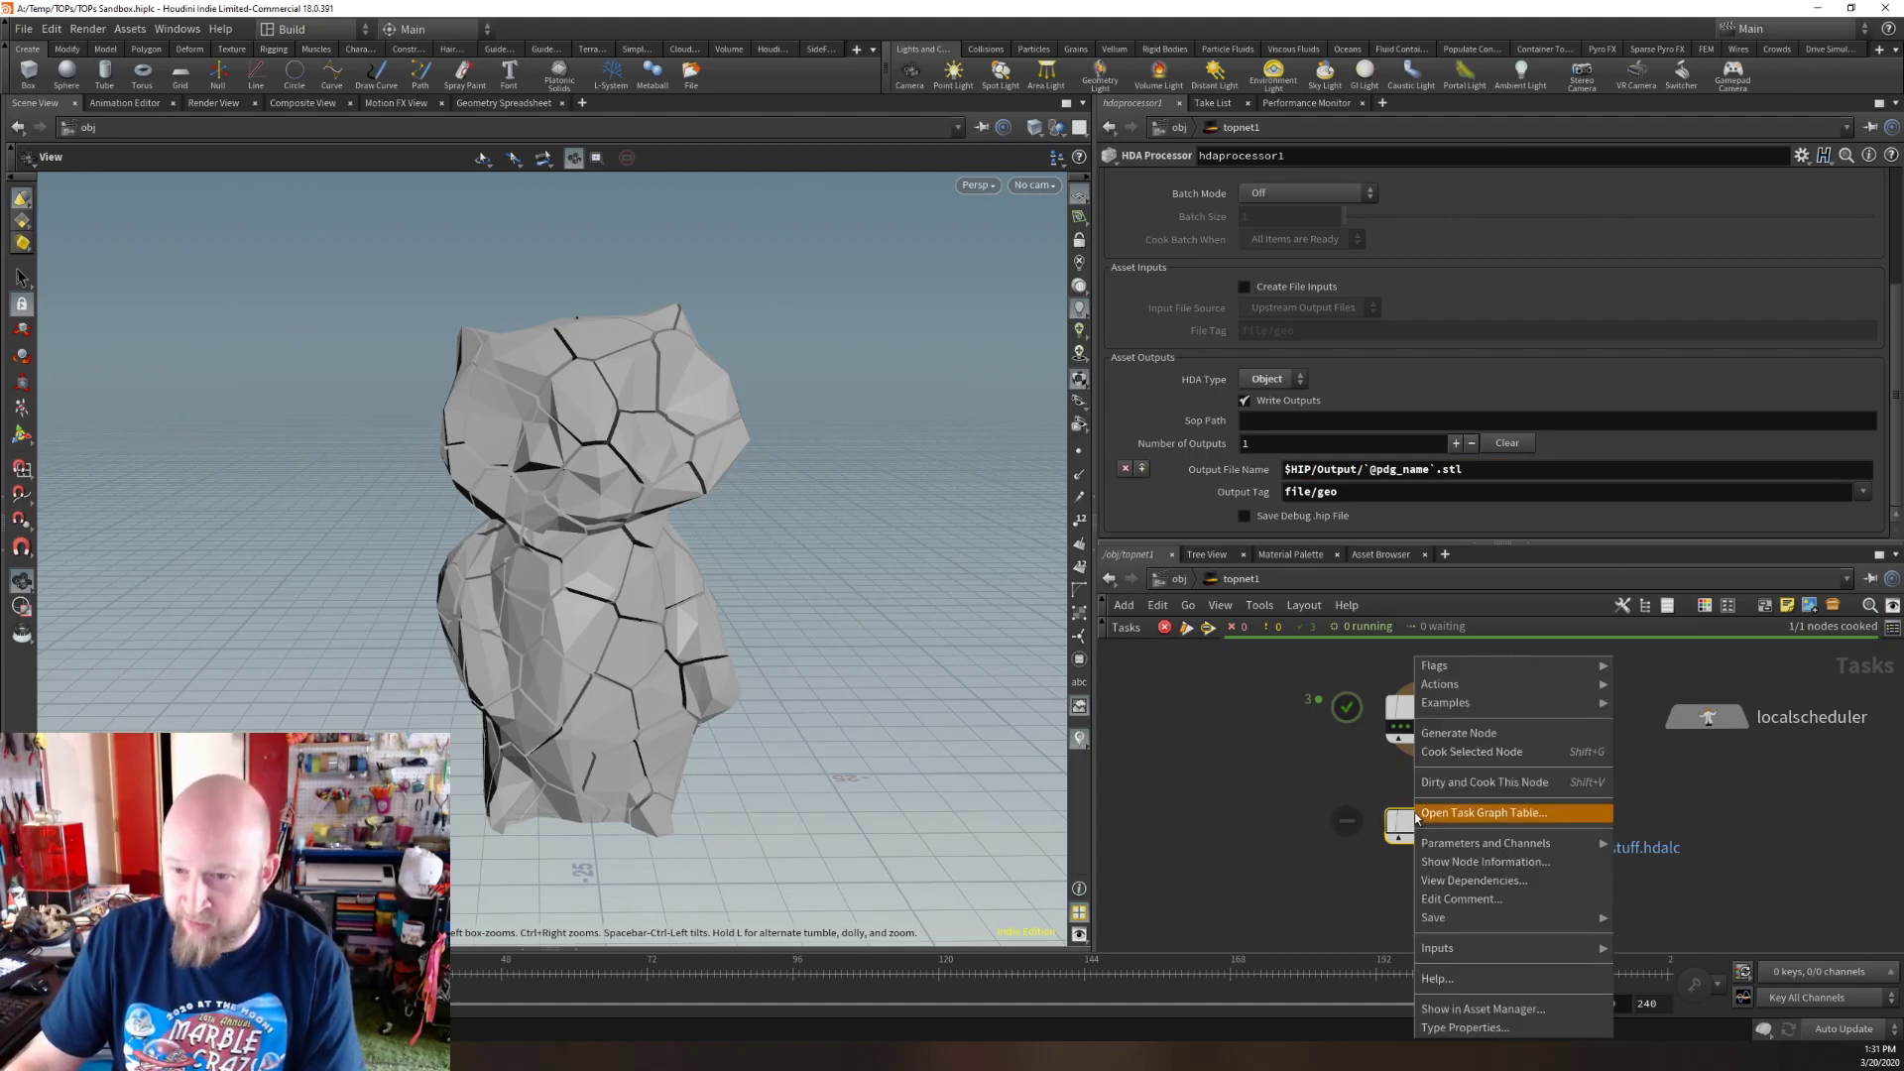
left_click(1531, 784)
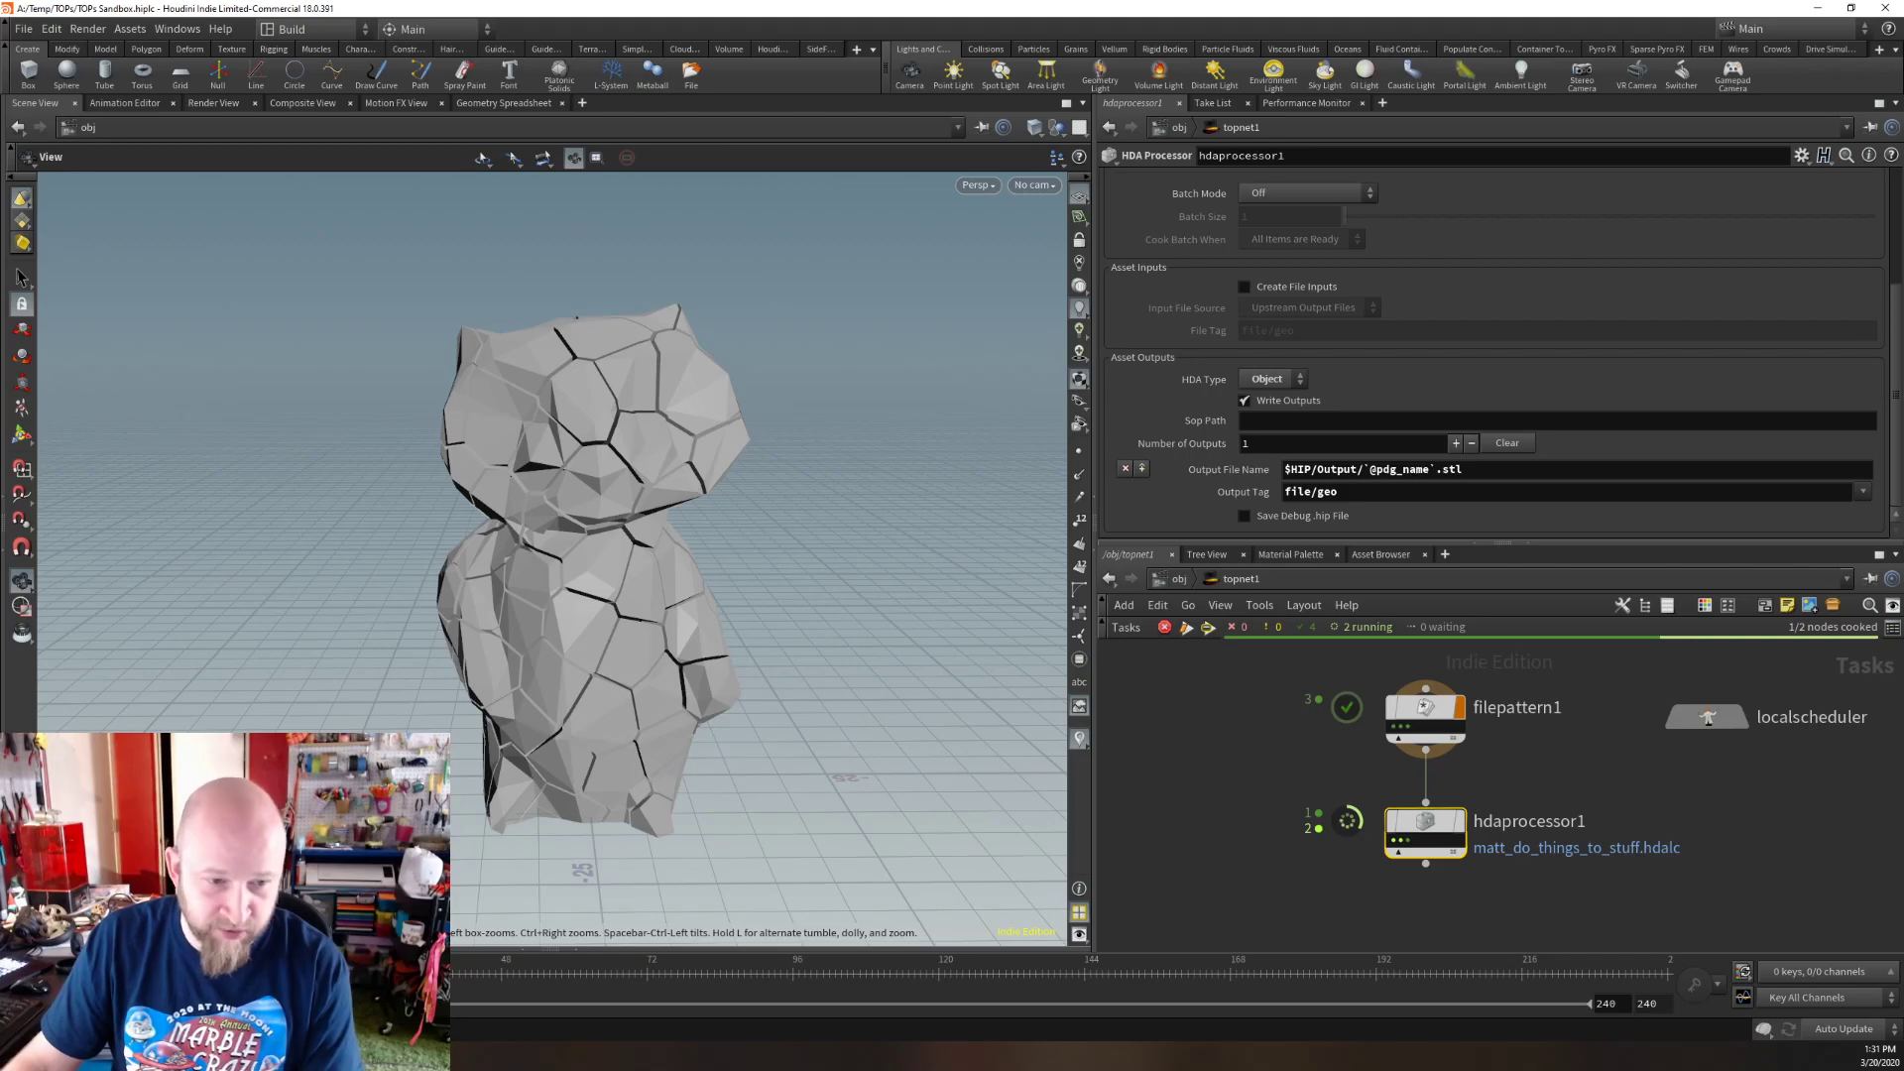
Browse to A:\Temp\TOPs\Output and open hdaprocessor10.stl in 3D Viewer.
key("super+e")
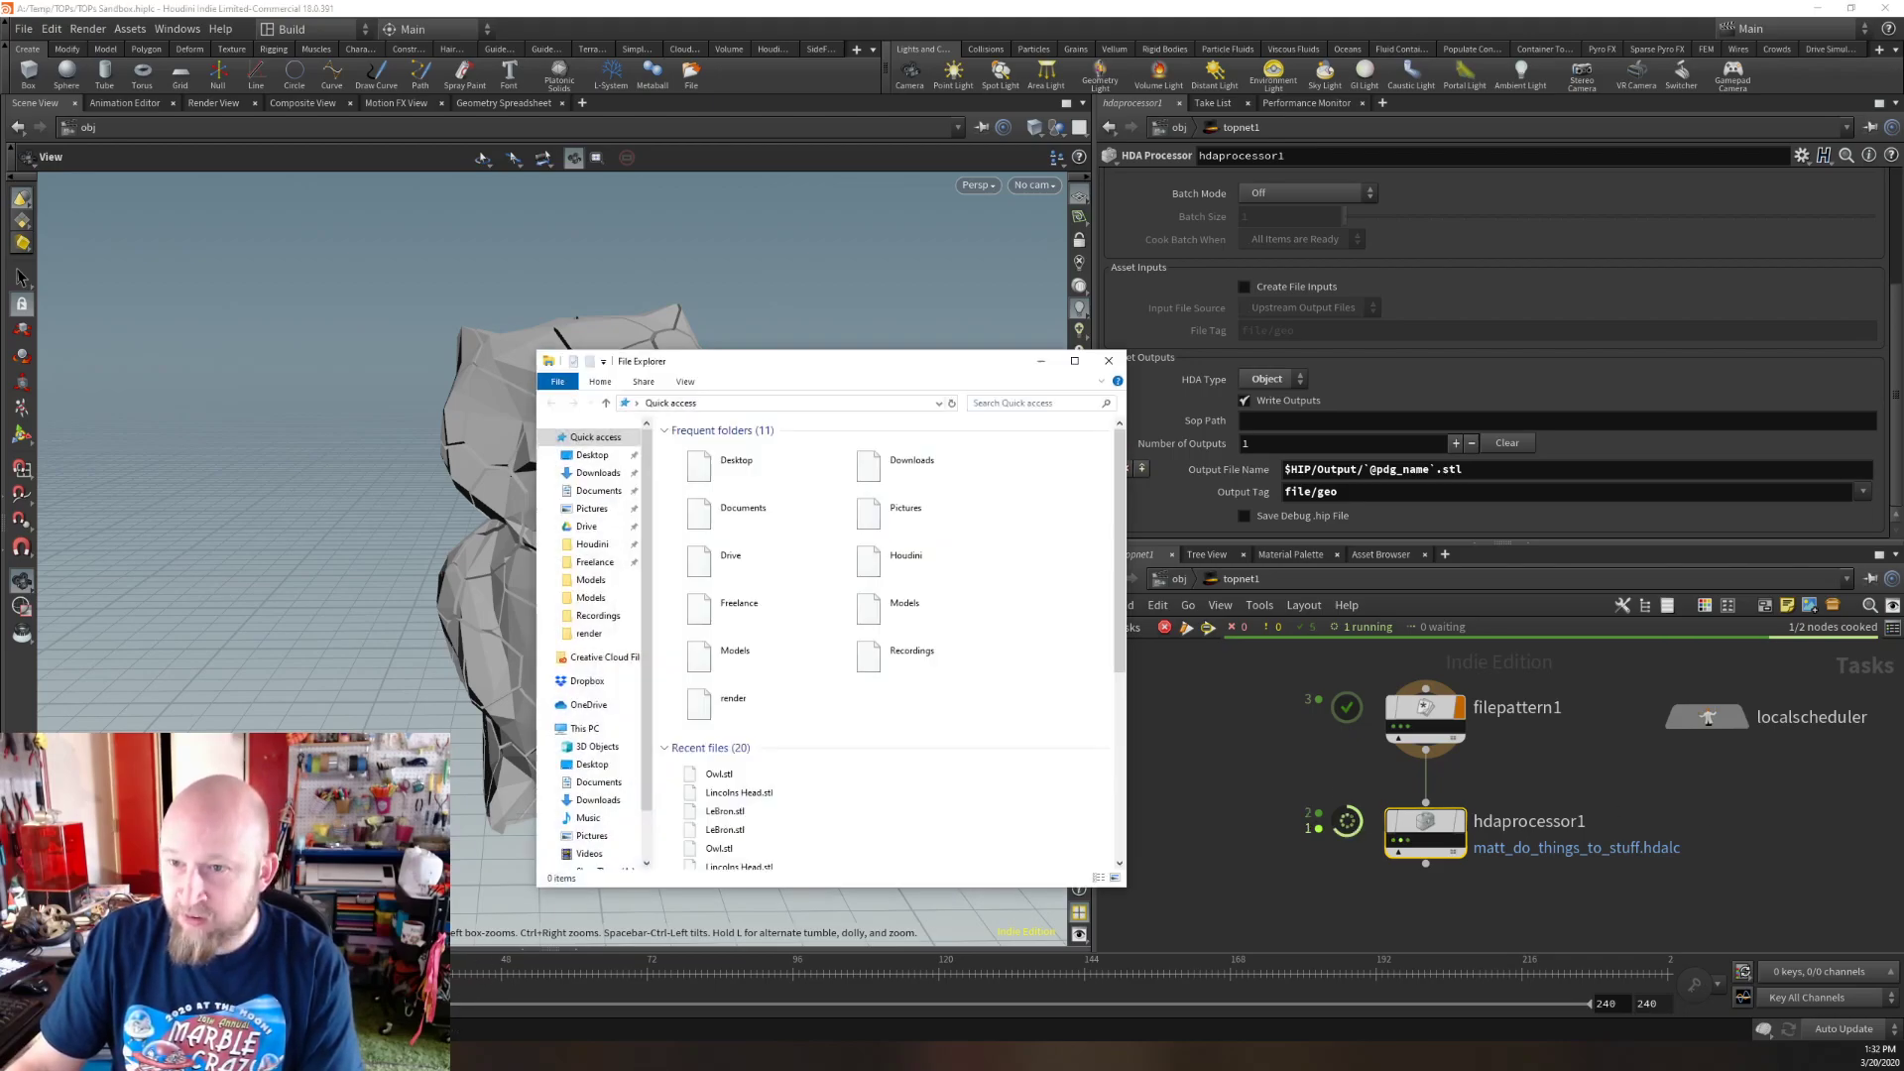
left_click(605, 806)
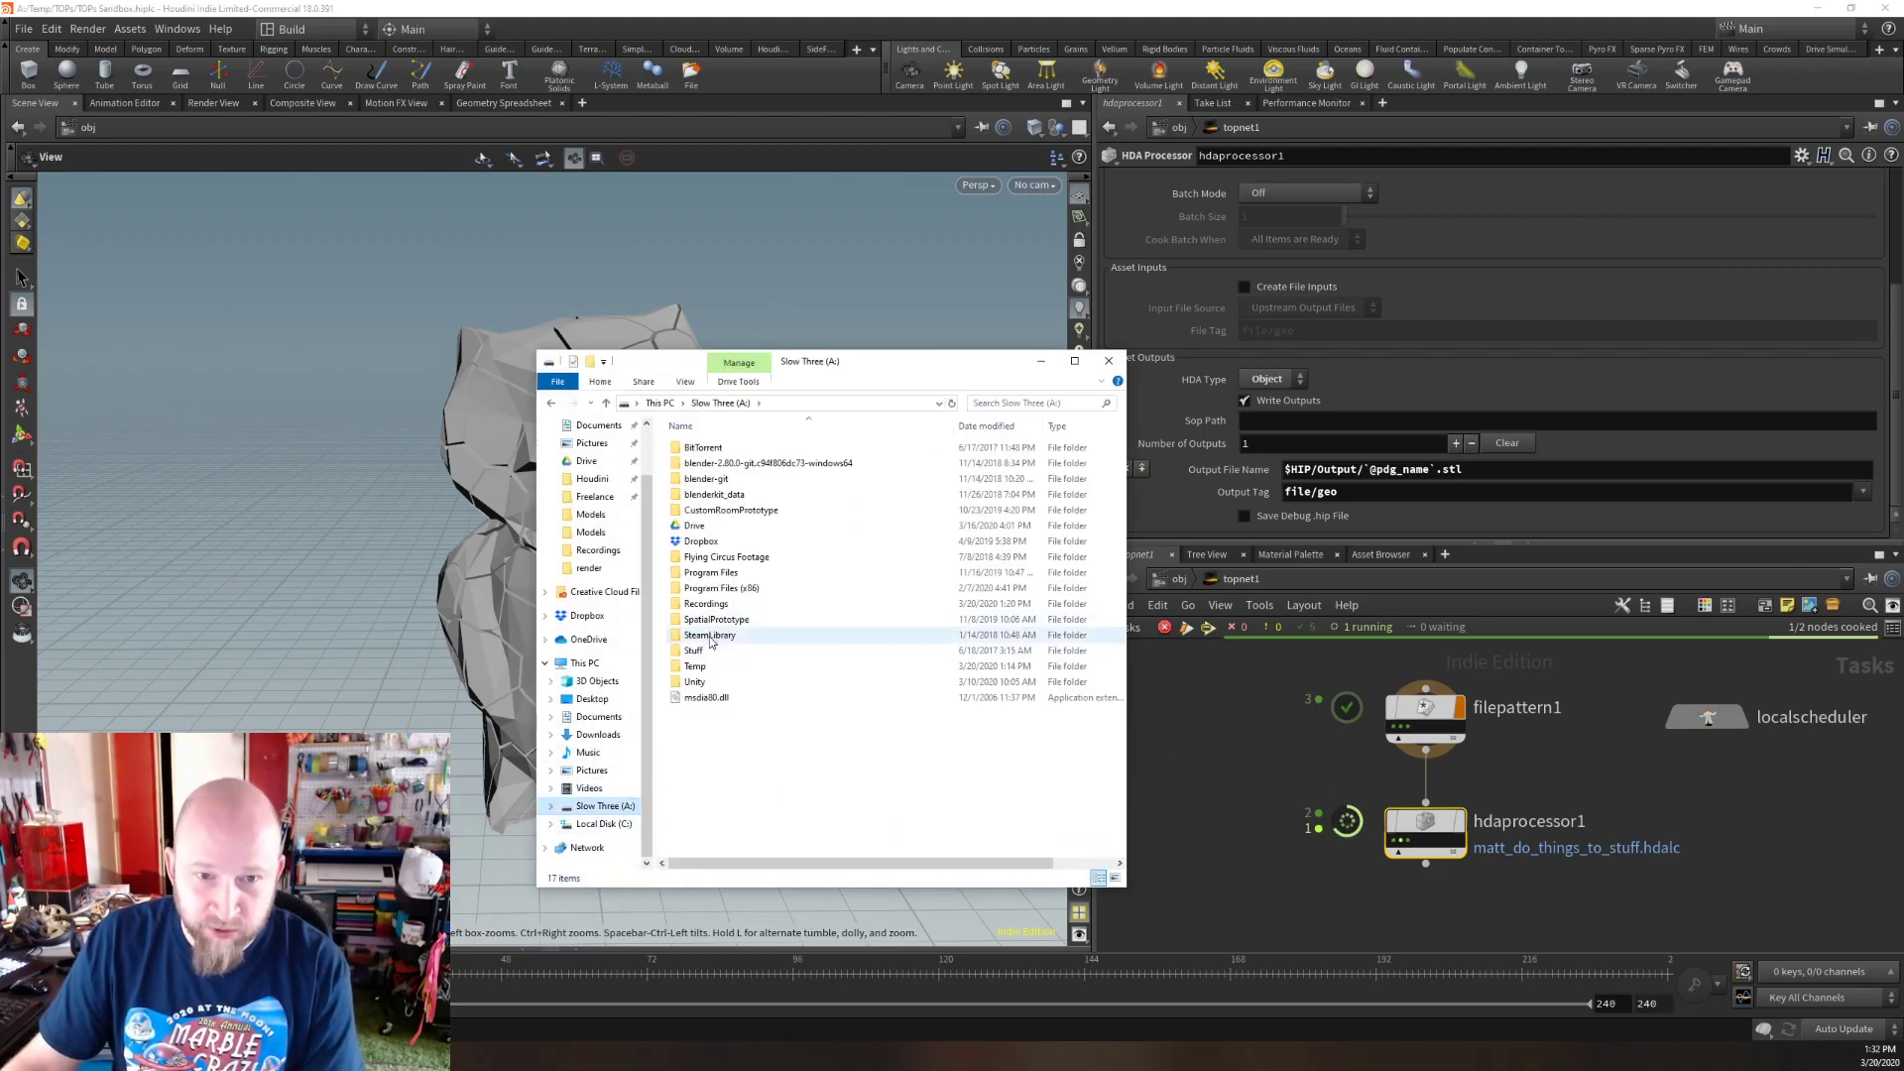
double_click(702, 667)
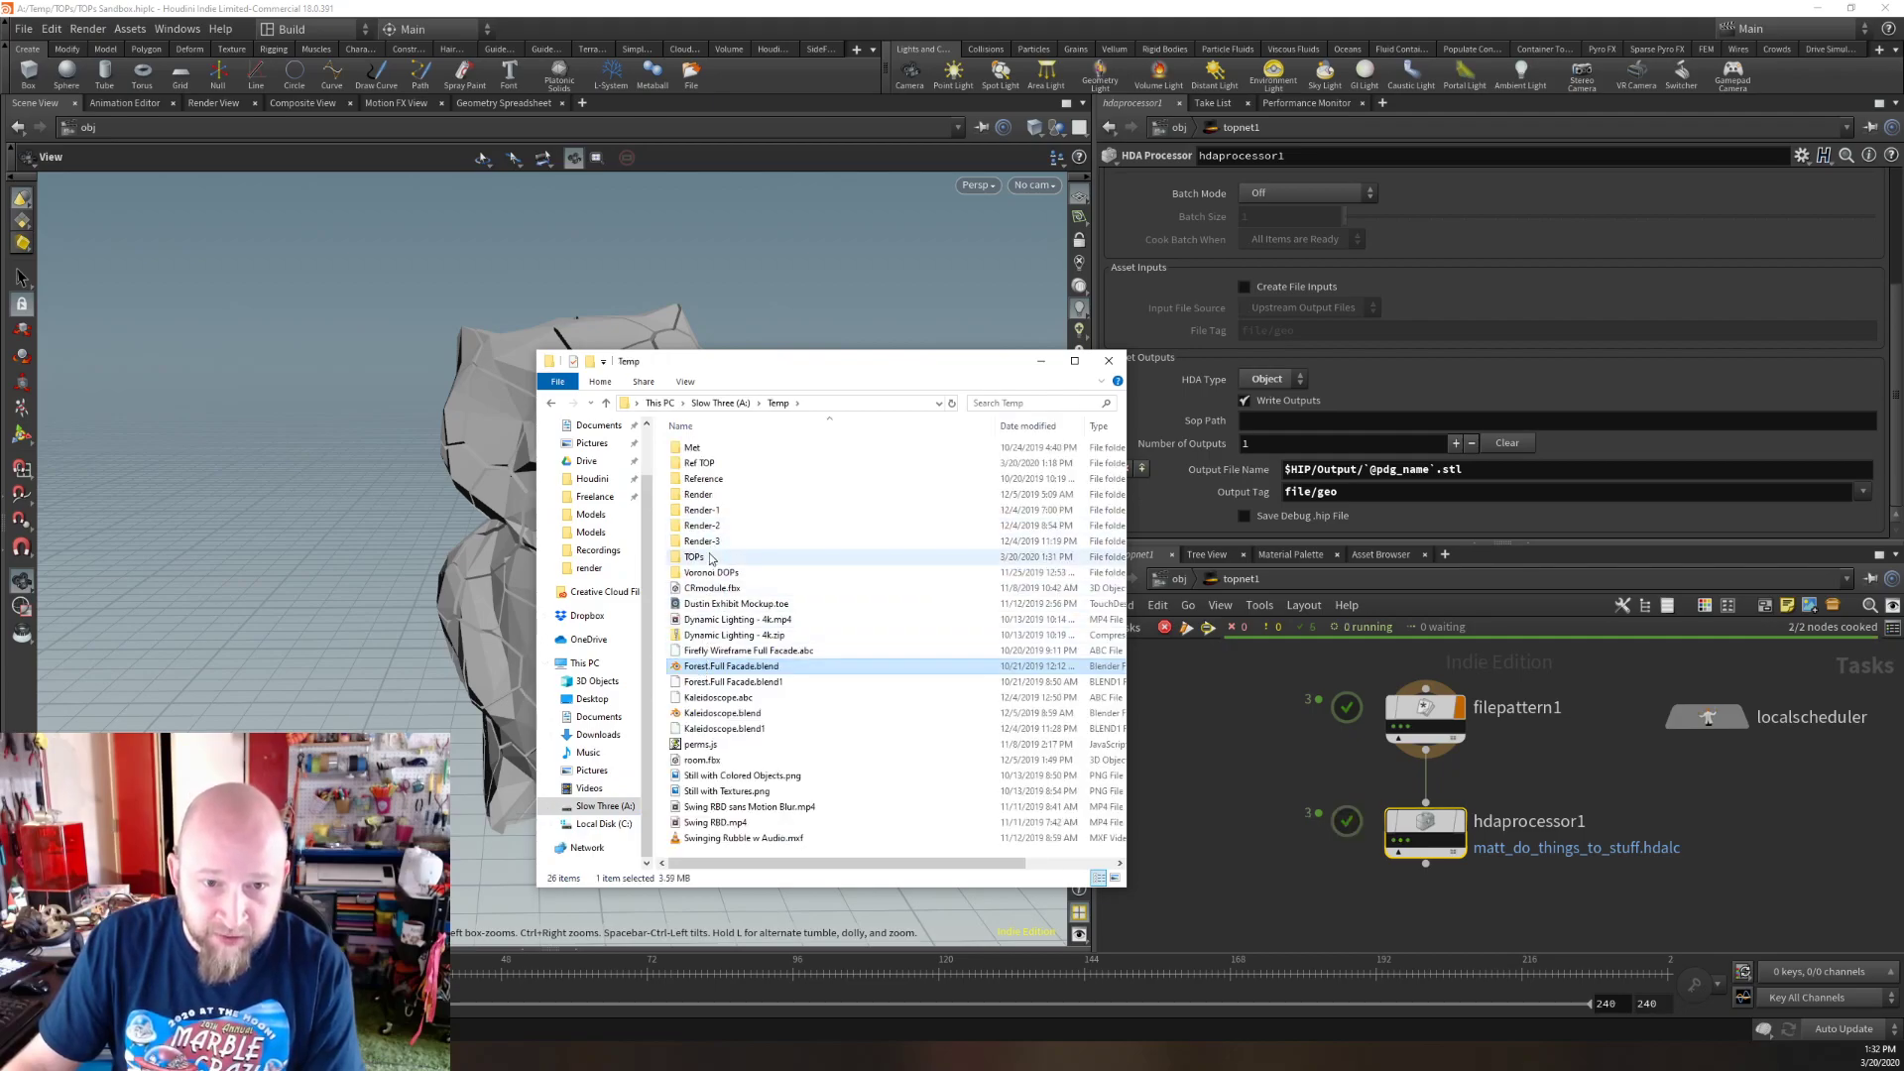
double_click(694, 557)
double_click(691, 479)
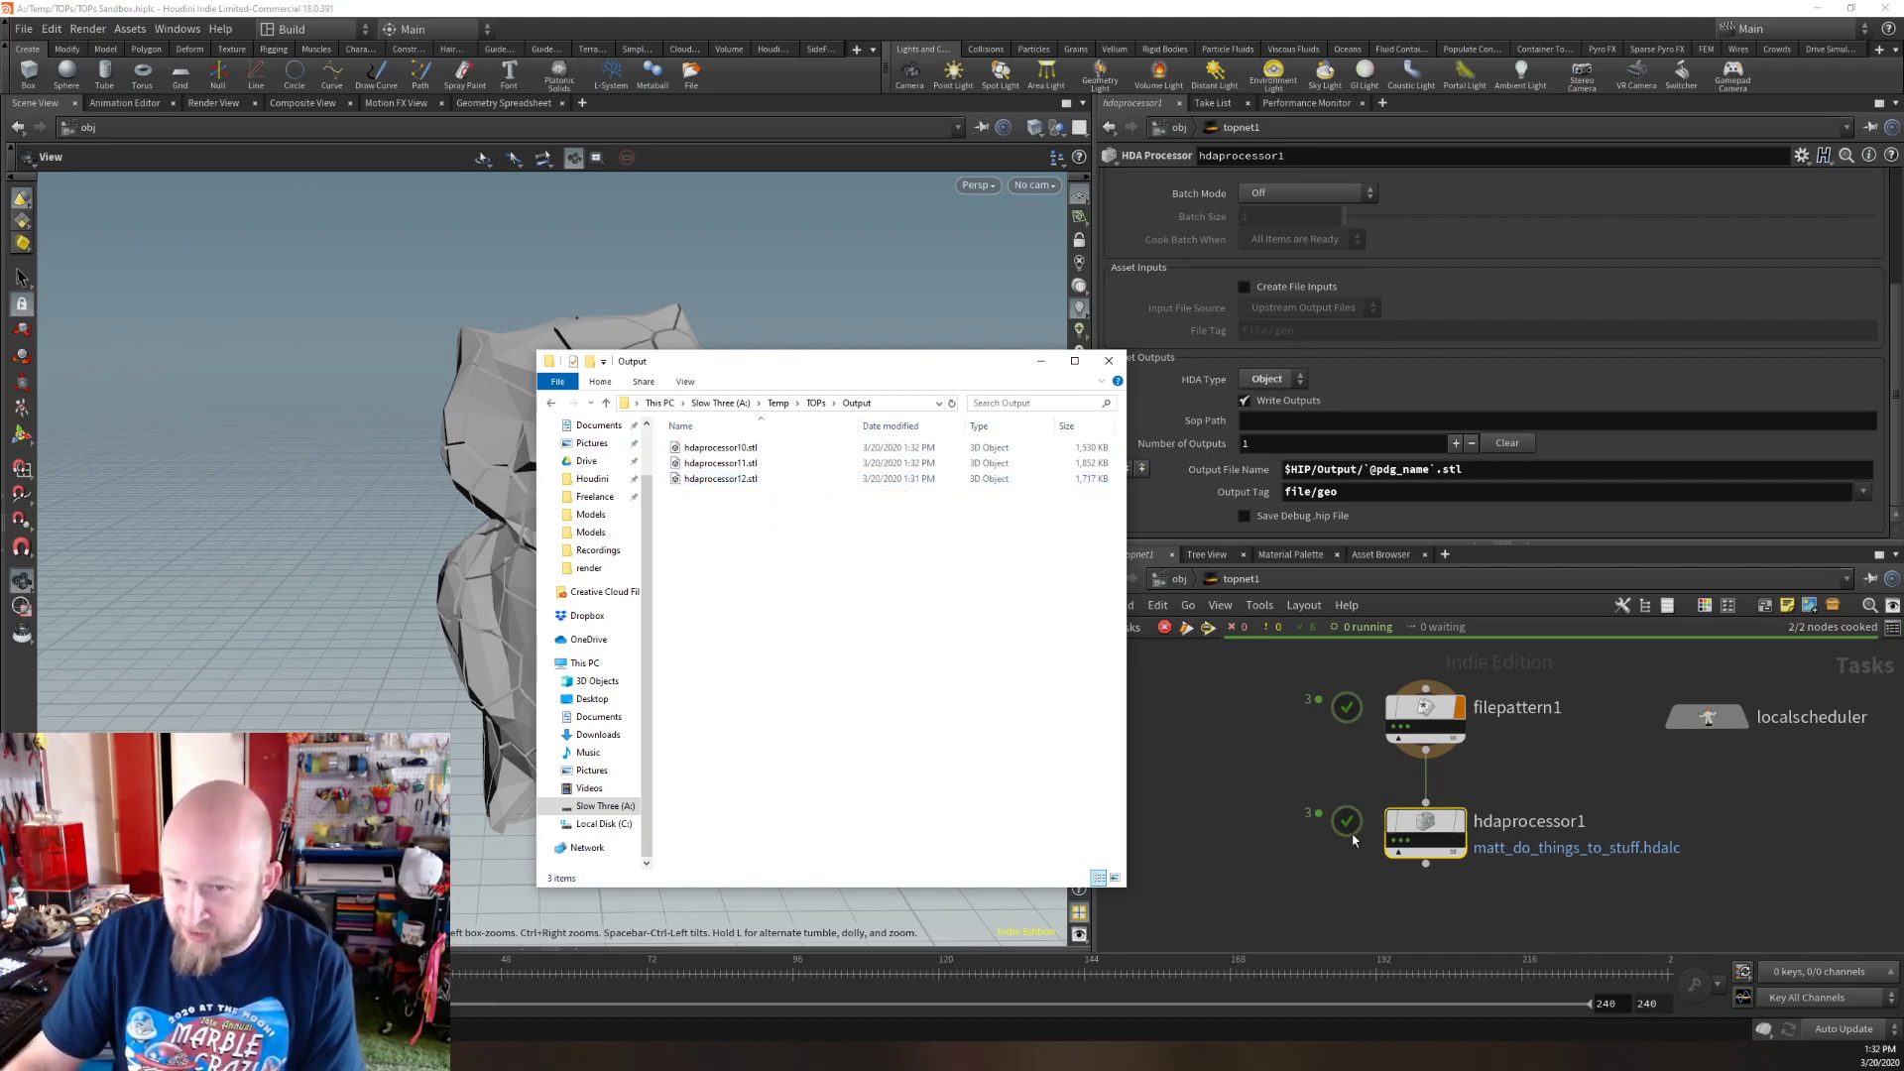
double_click(732, 449)
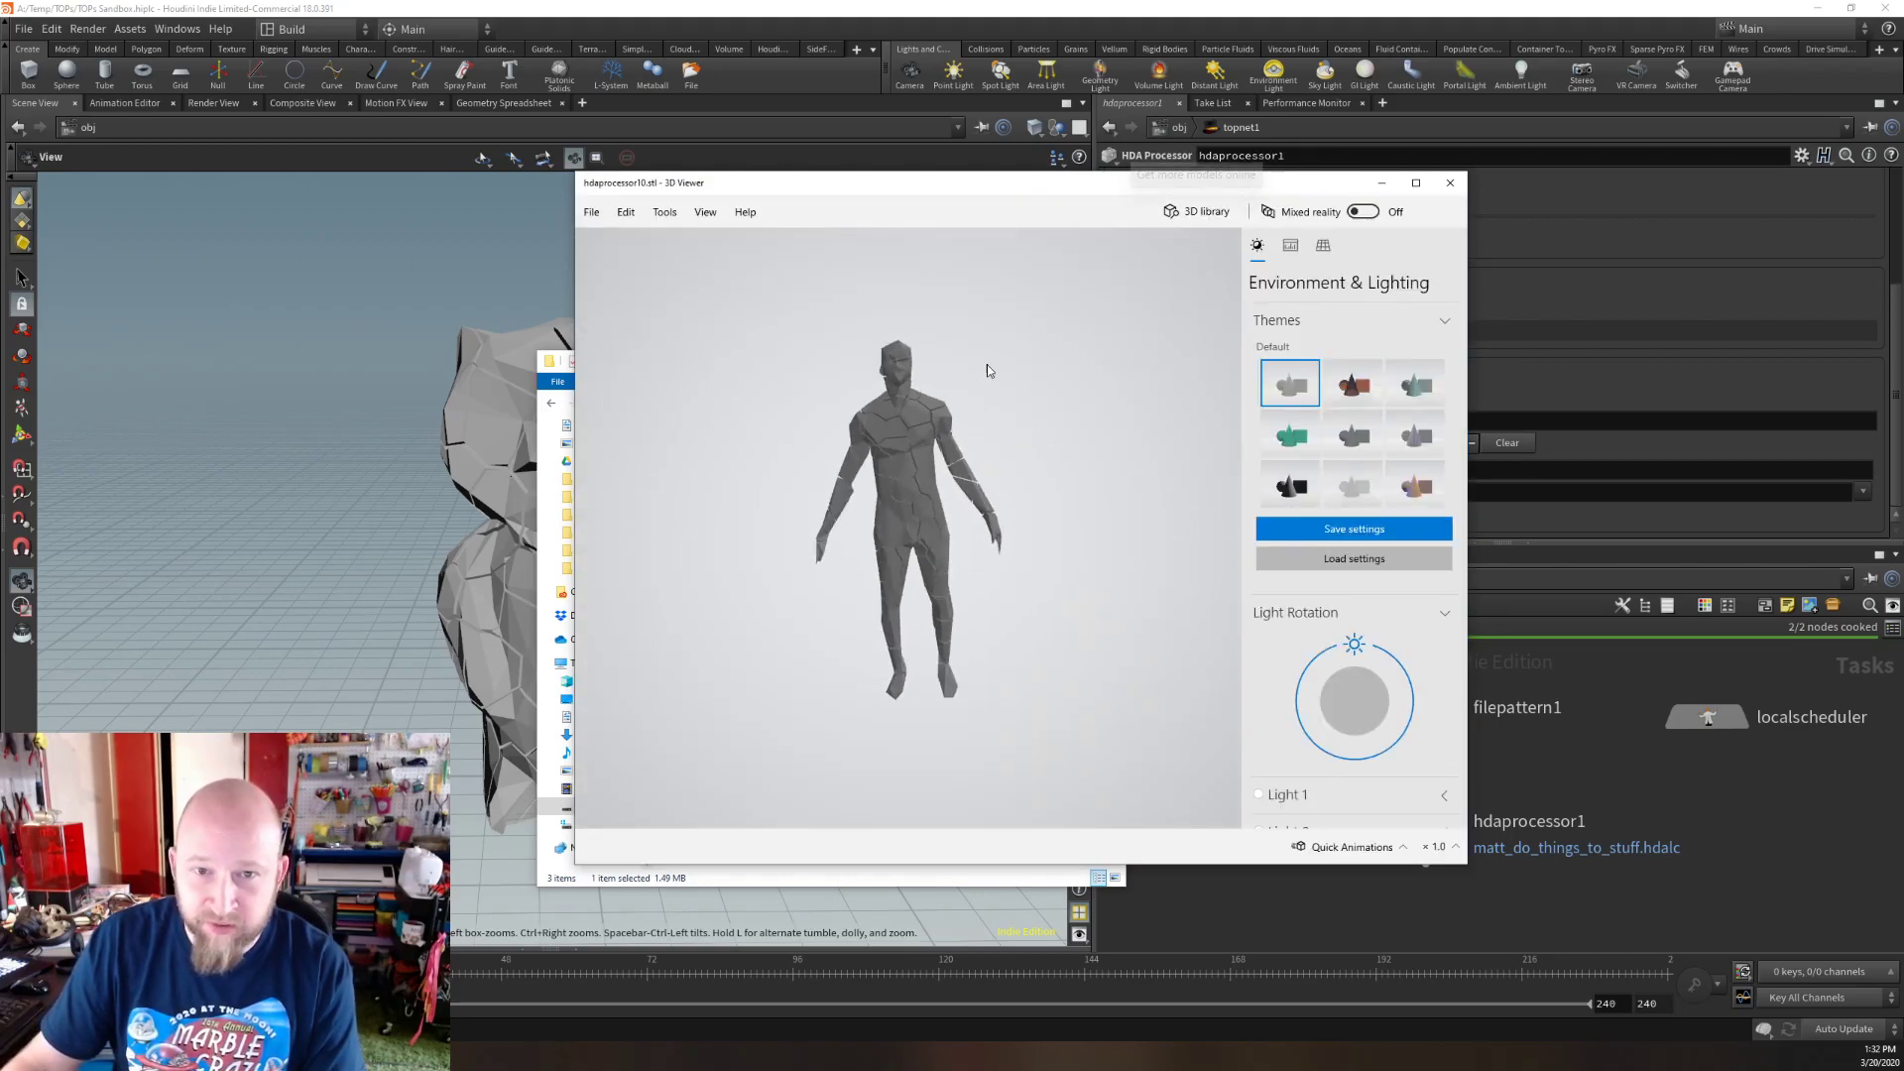
Open hdaprocessor11.stl and rotate it to inspect the fractured head.
scroll(969, 377, "up", 3)
scroll(972, 367, "down", 2)
left_click(1450, 182)
double_click(744, 466)
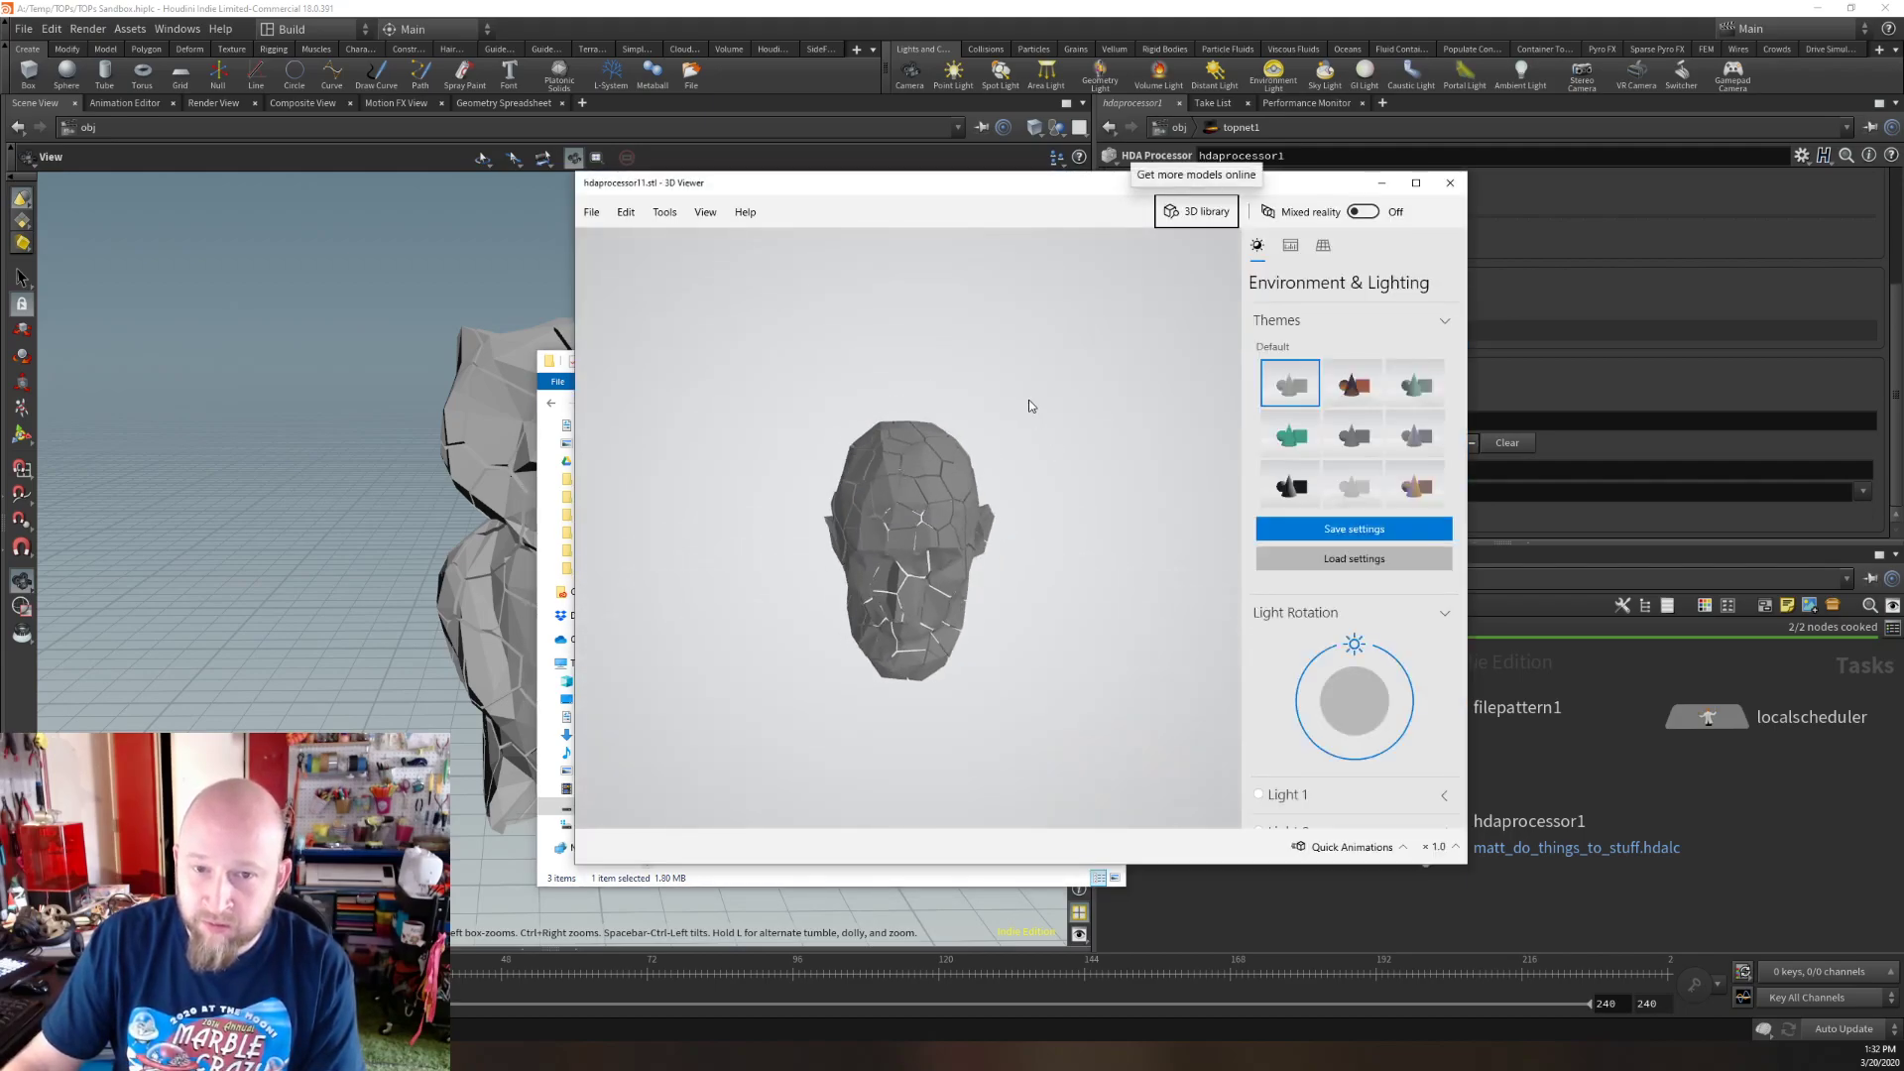
scroll(907, 541, "up", 3)
scroll(908, 541, "down", 1)
left_click_drag(908, 536, 879, 545)
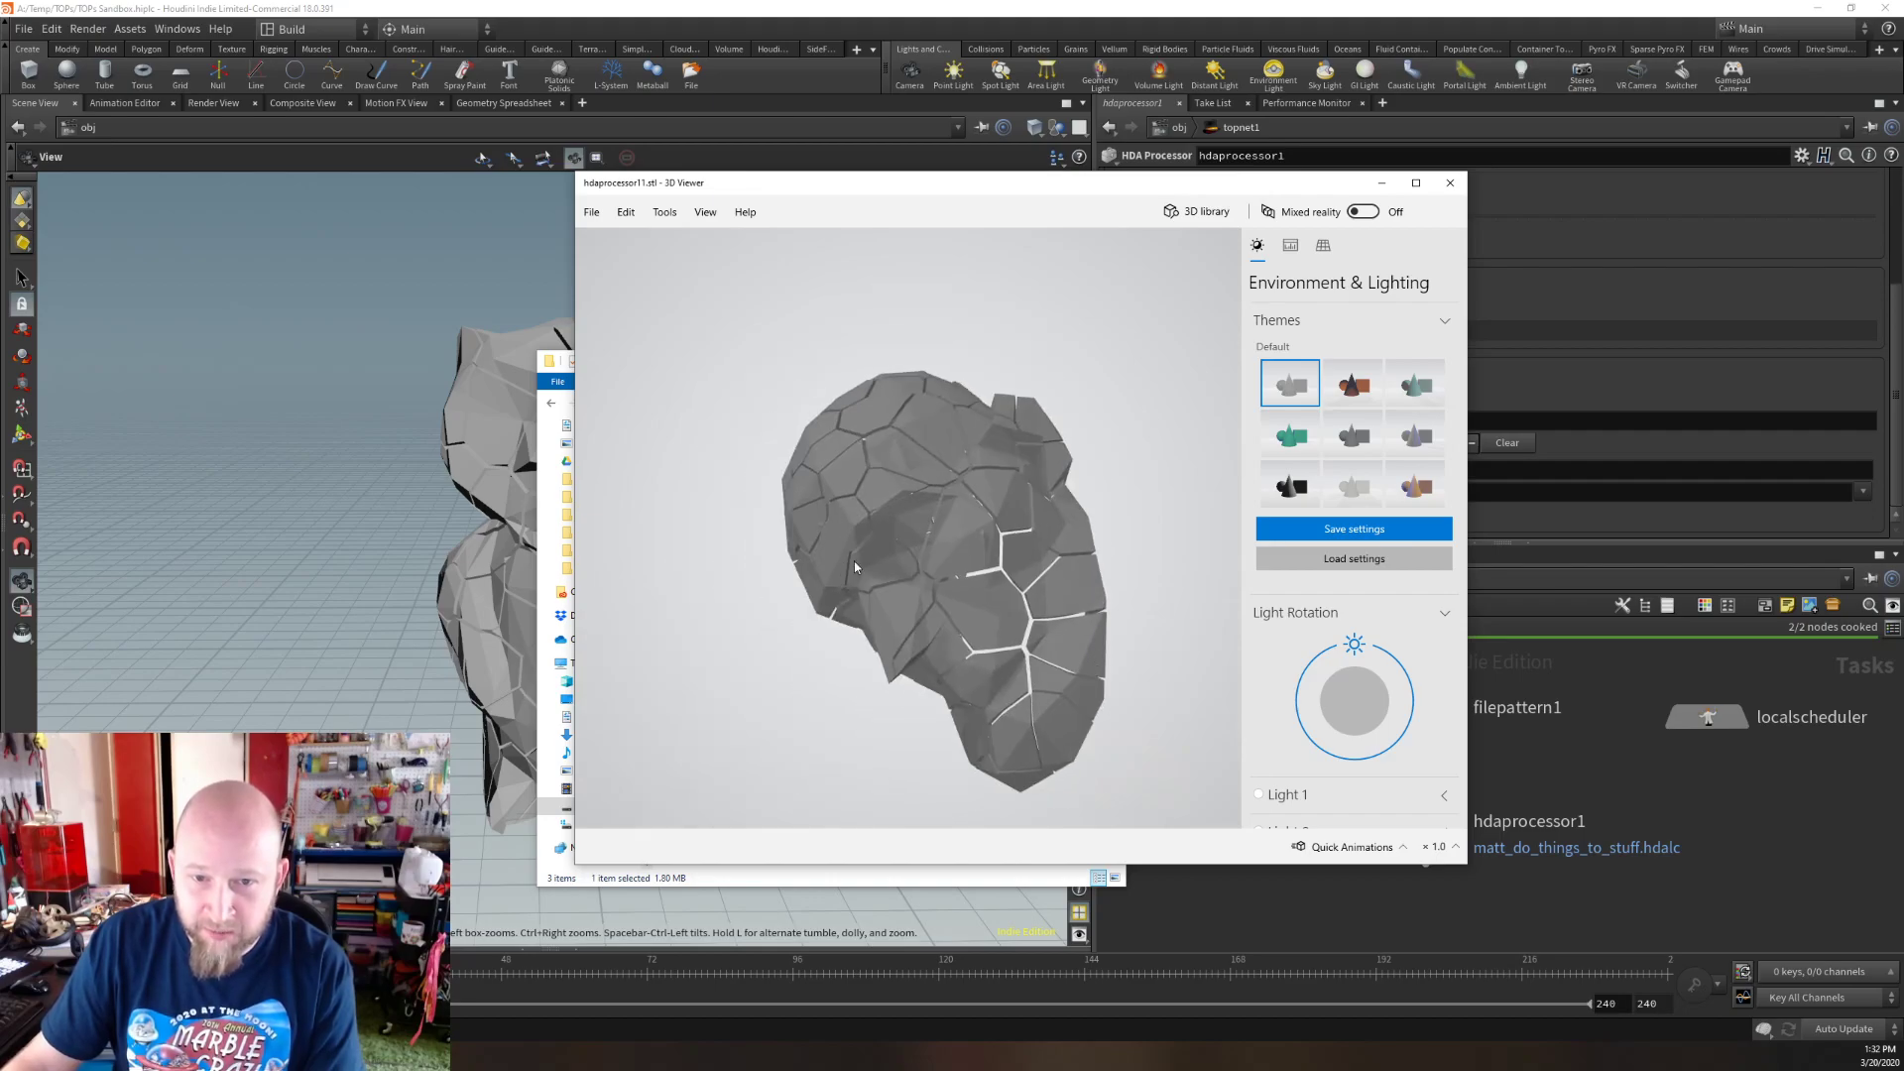
Check the fractured owl in hdaprocessor12.stl, then close 3D Viewer.
left_click(1451, 182)
double_click(793, 480)
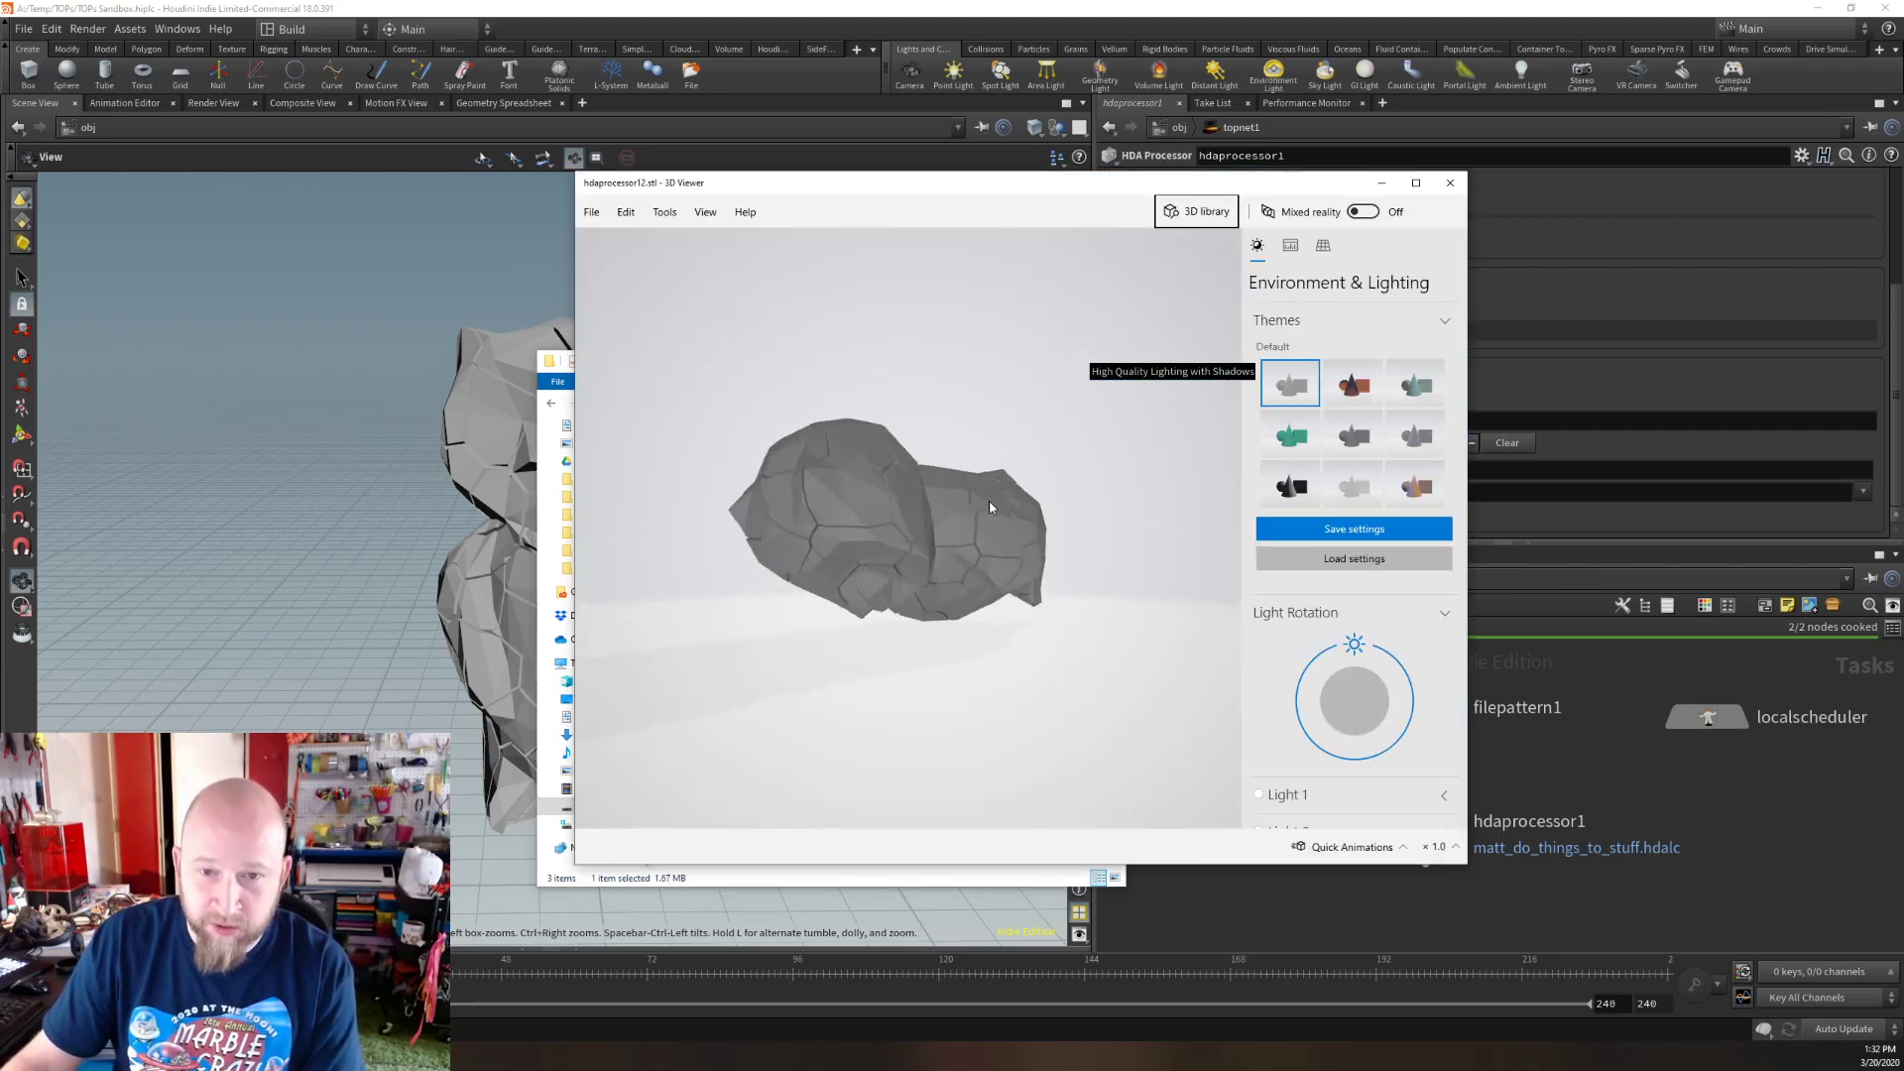
left_click(1450, 183)
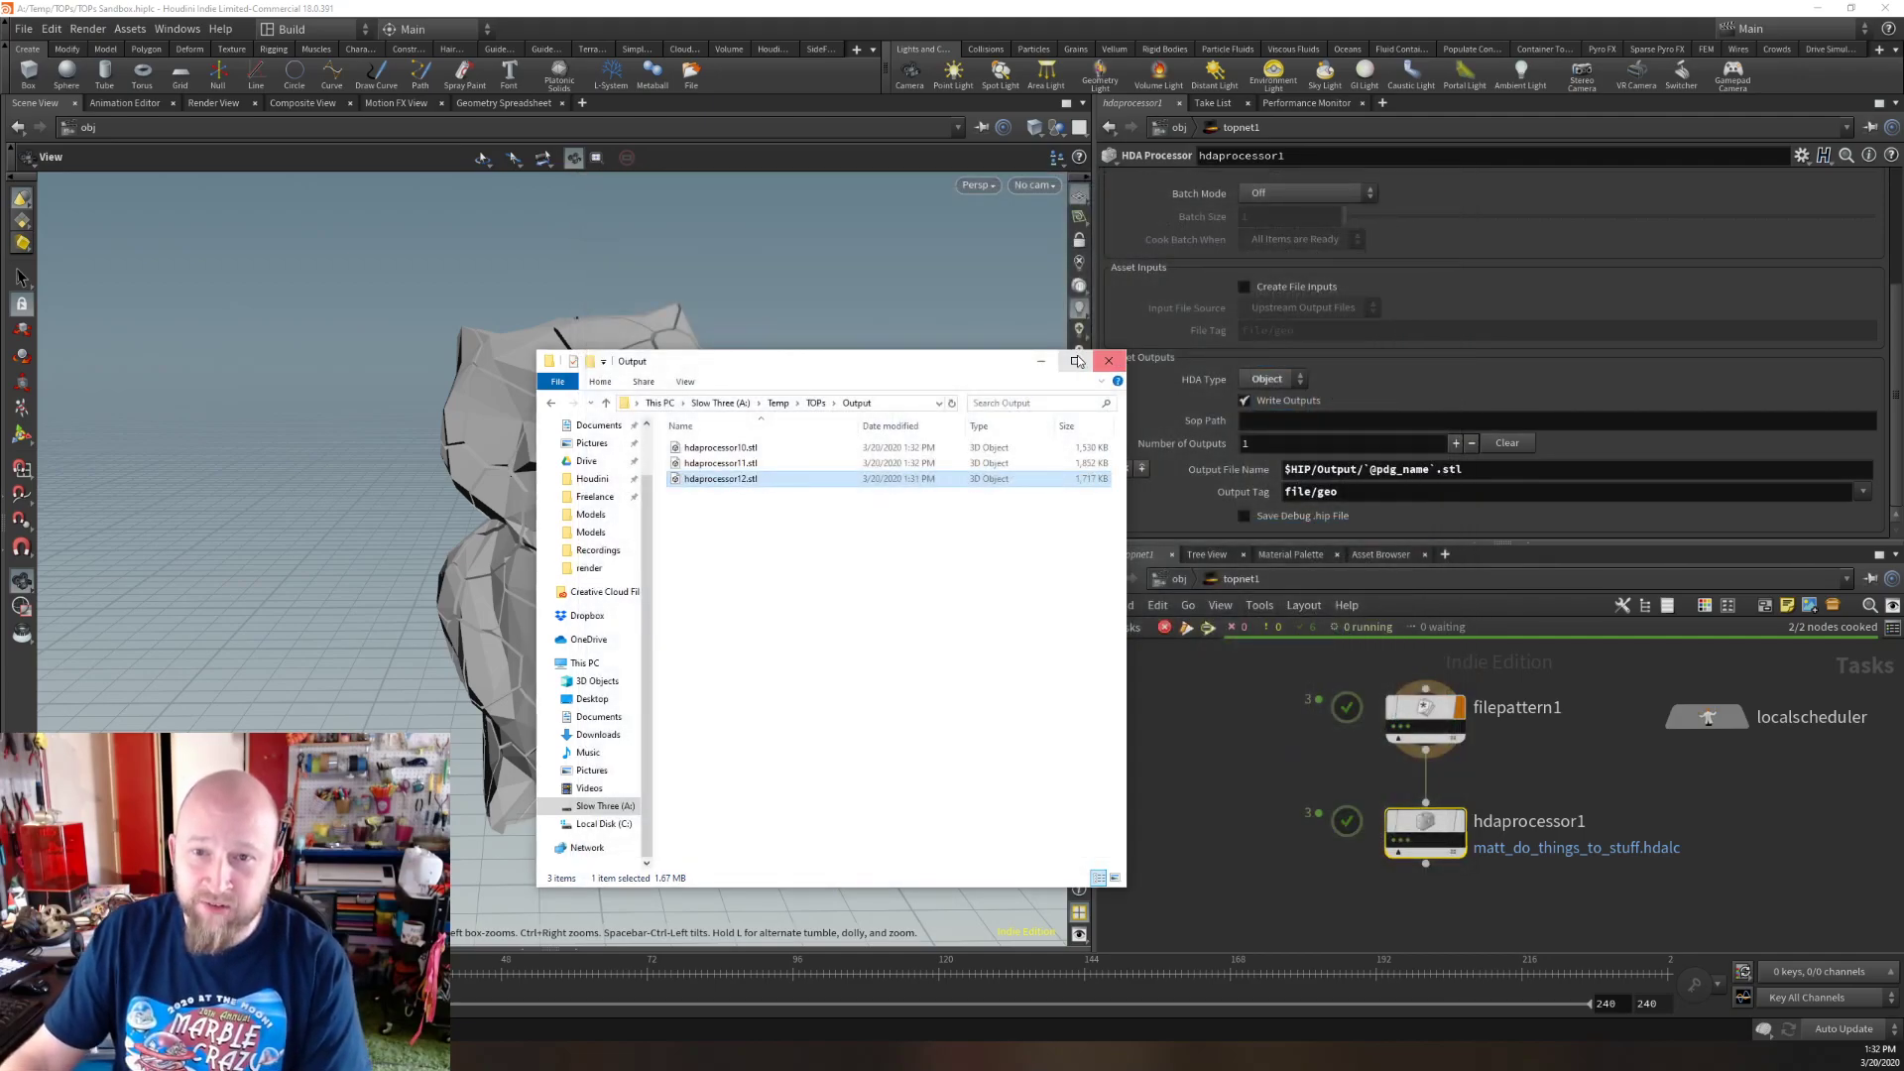
Close Explorer, review filepattern1 and hdaprocessor1 settings, then go up to /obj.
left_click(1108, 361)
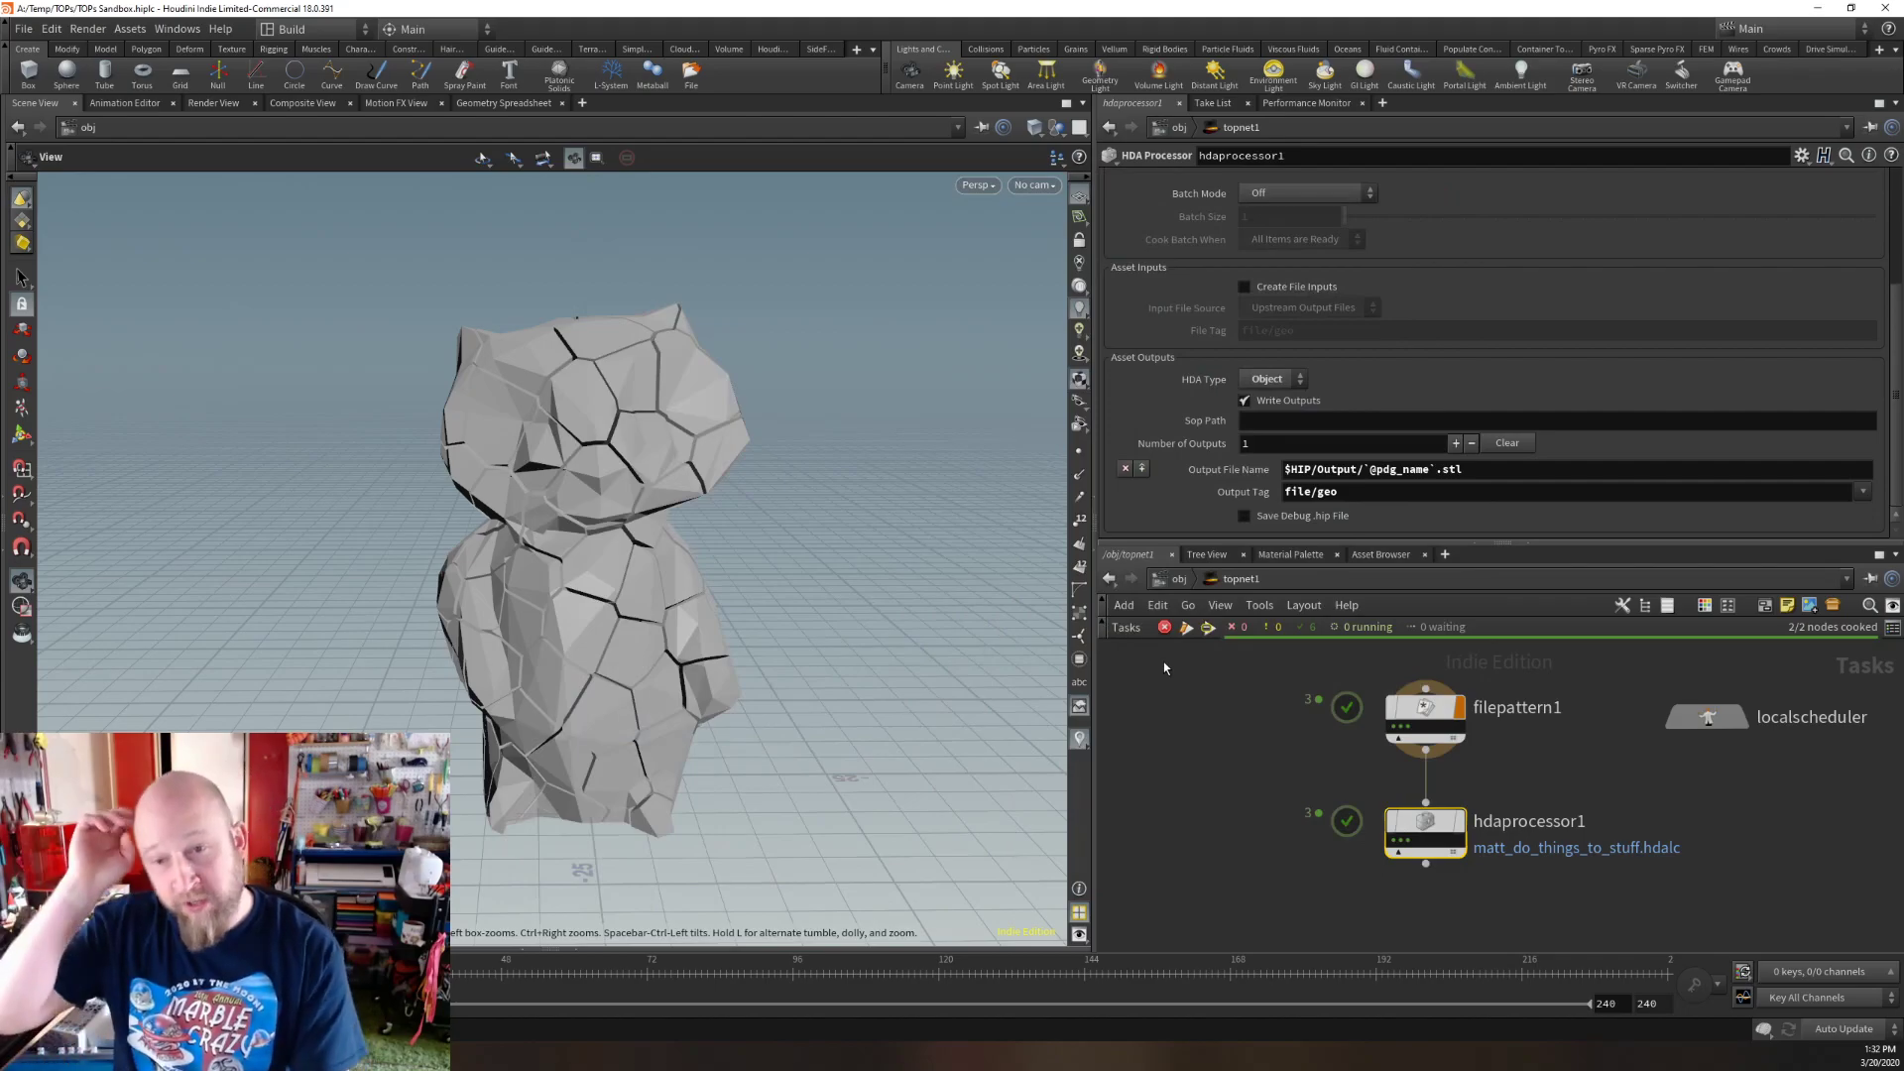
left_click(1426, 710)
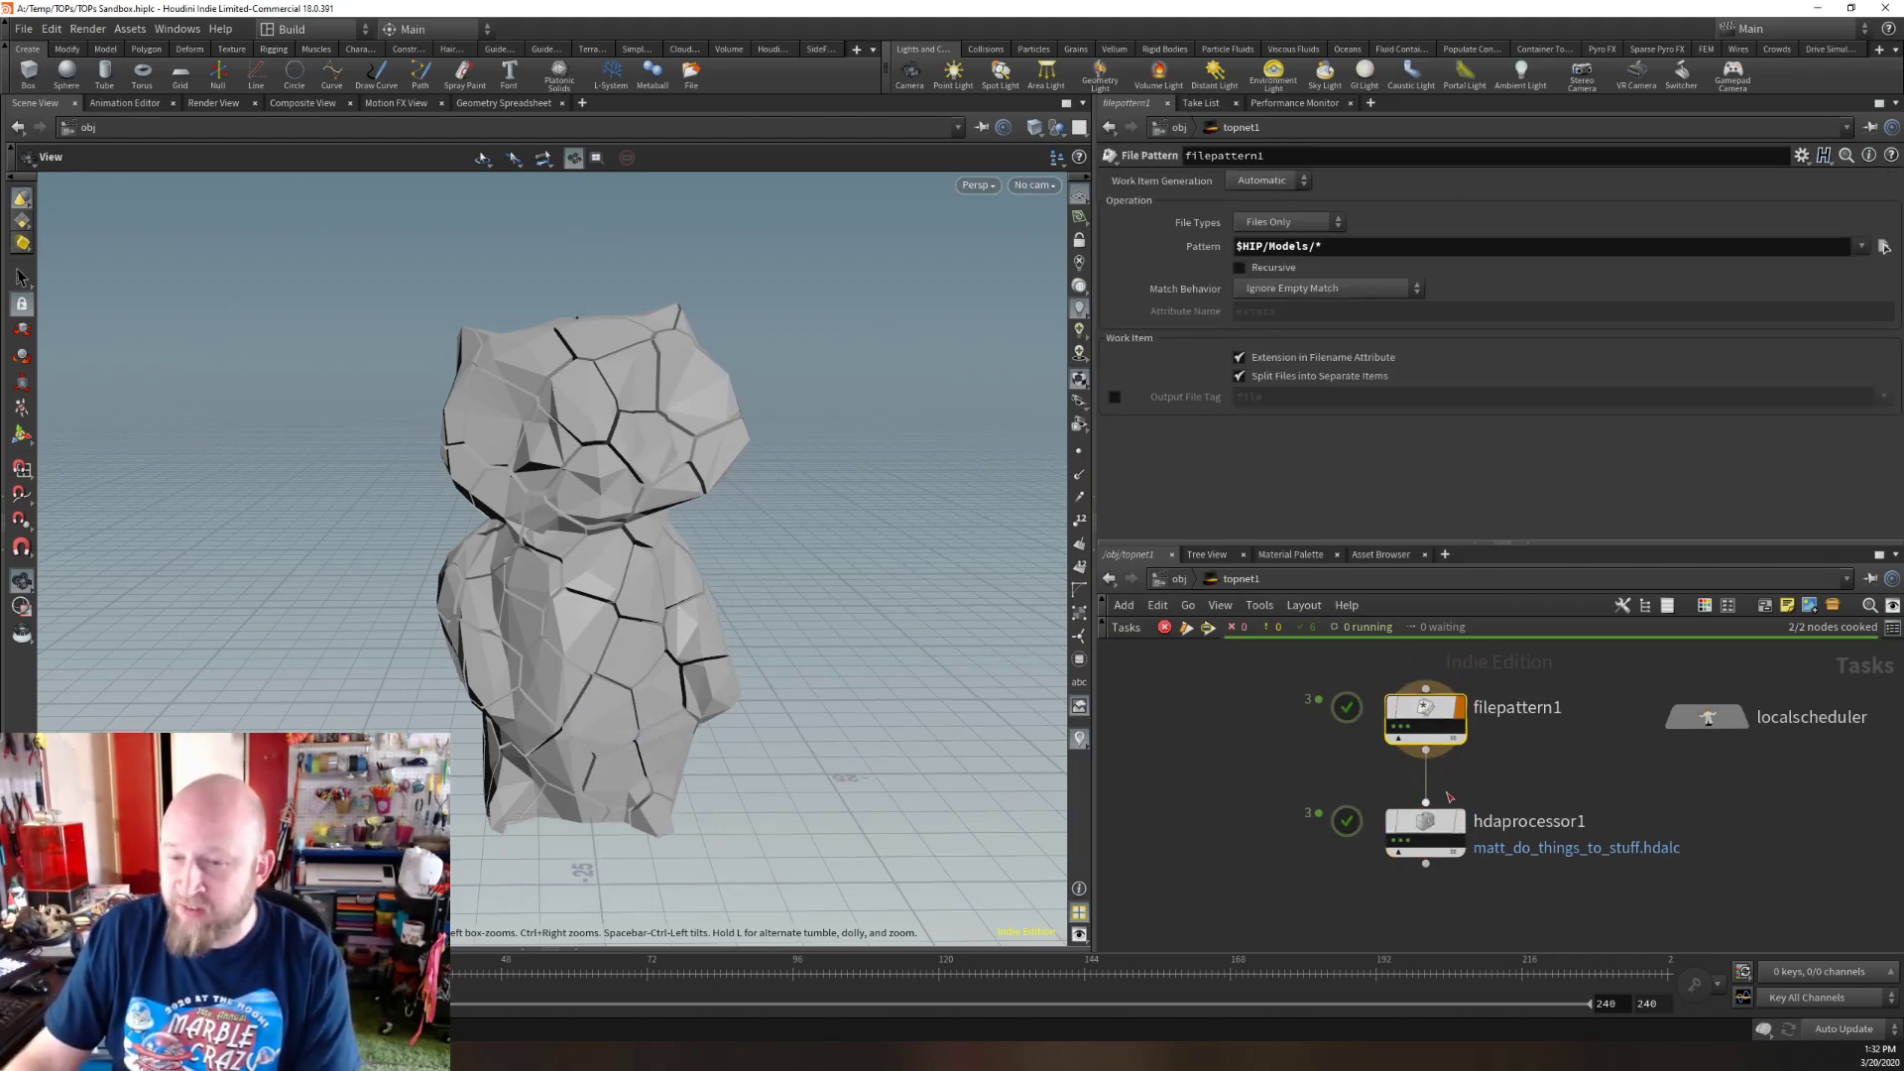
left_click(1425, 824)
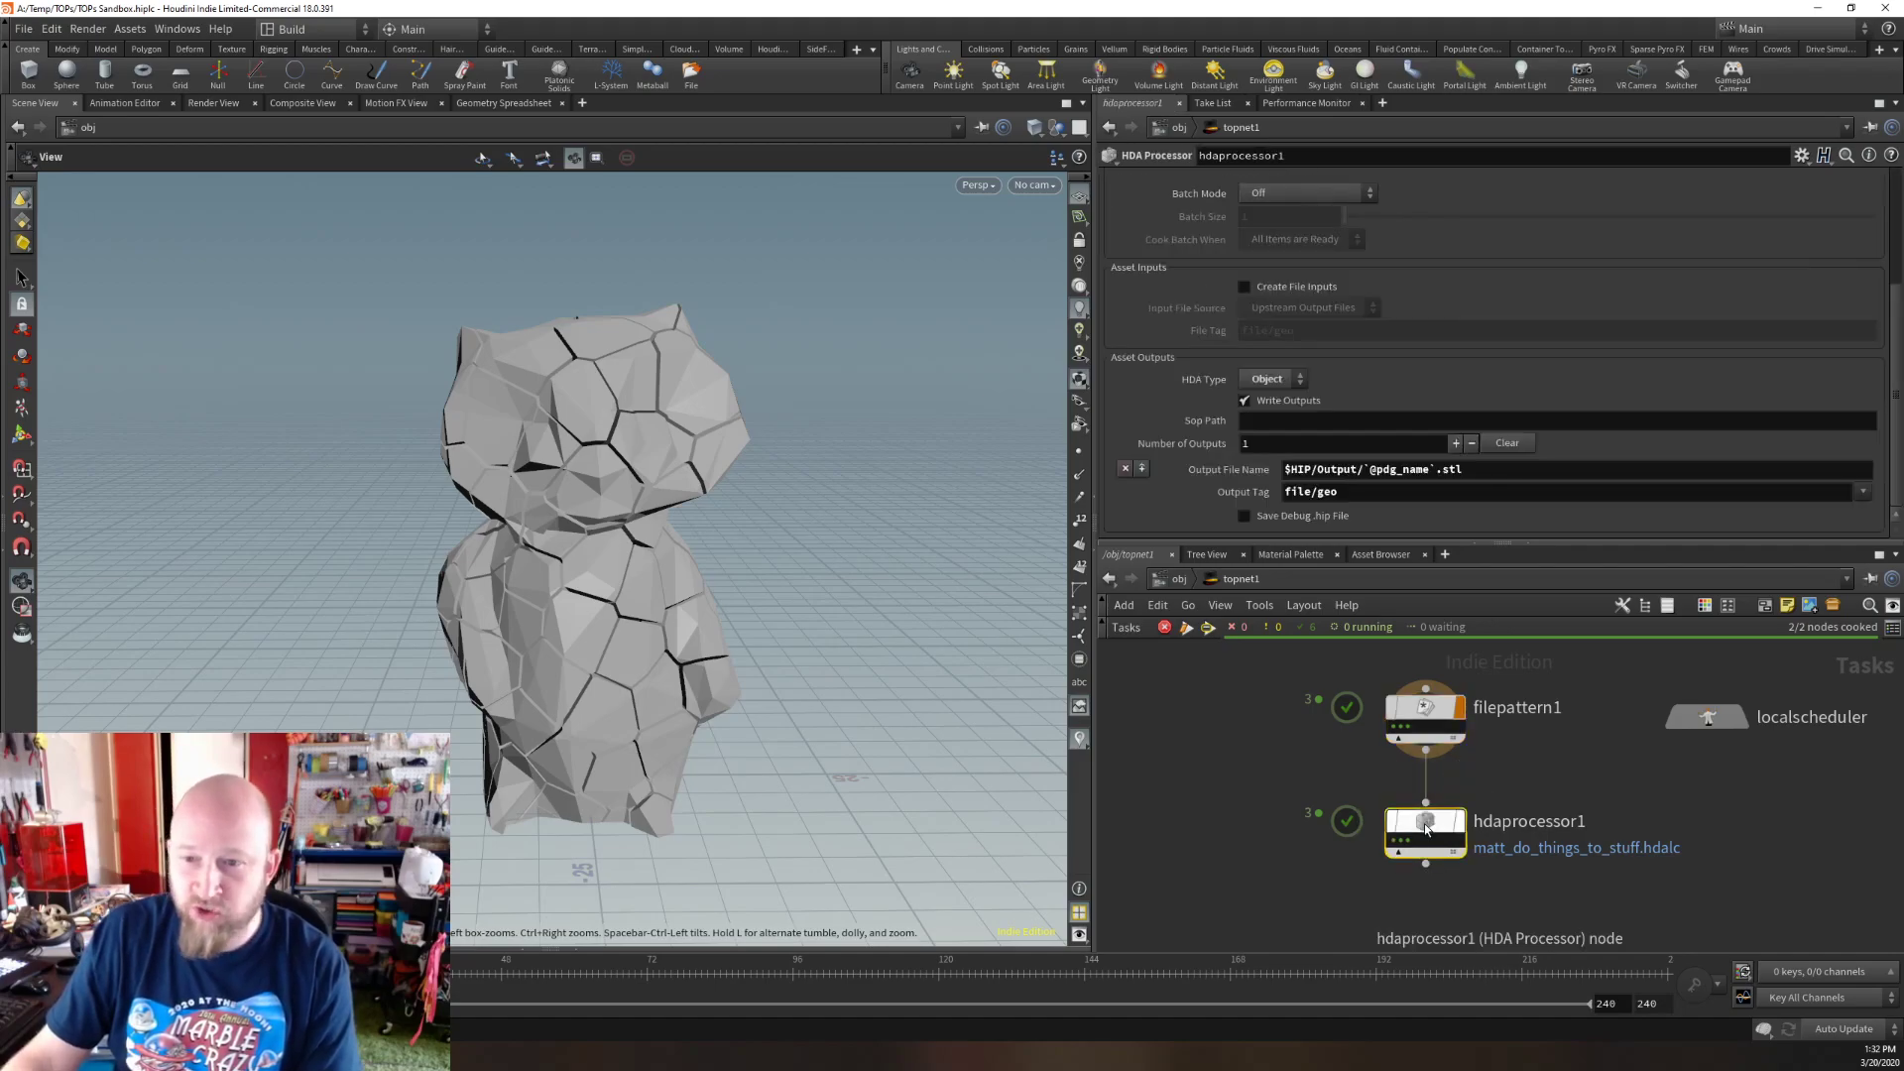
mouse_move(1425, 823)
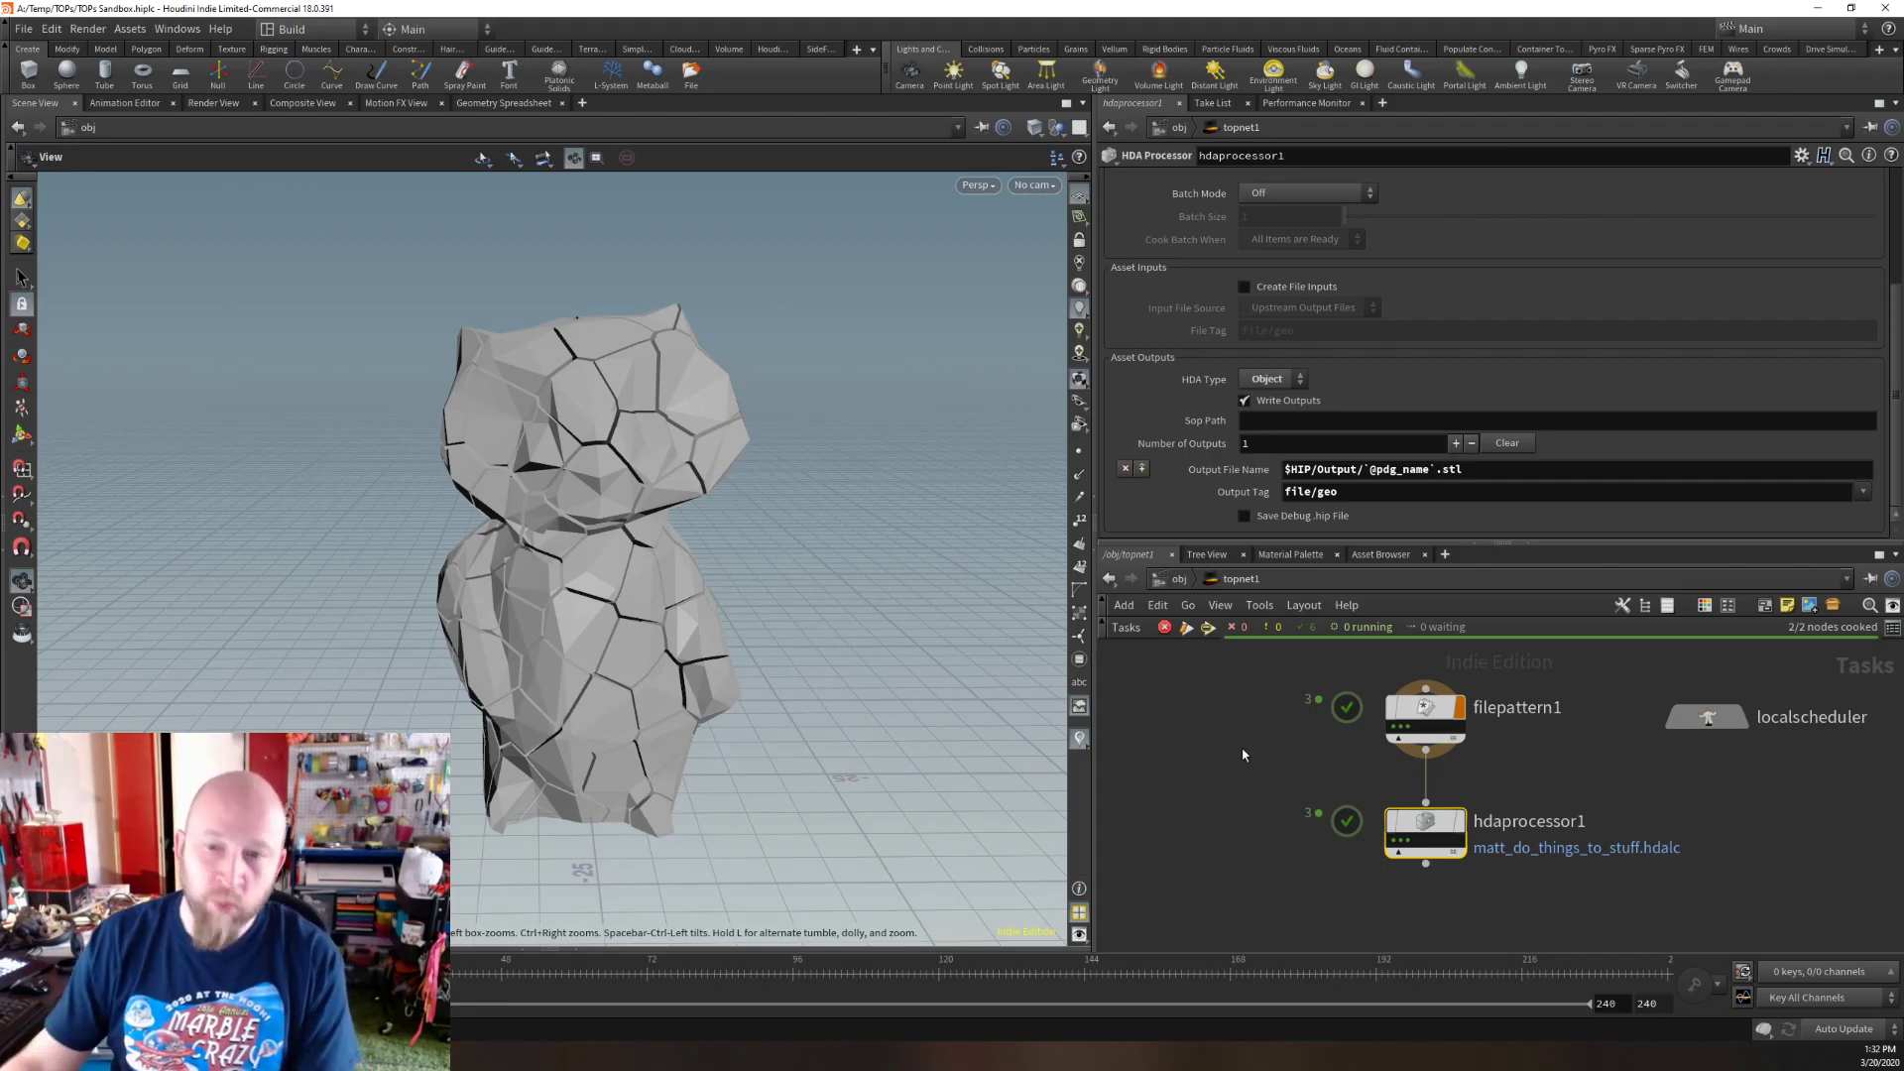
middle_click_drag(1231, 762, 1196, 784)
key("u")
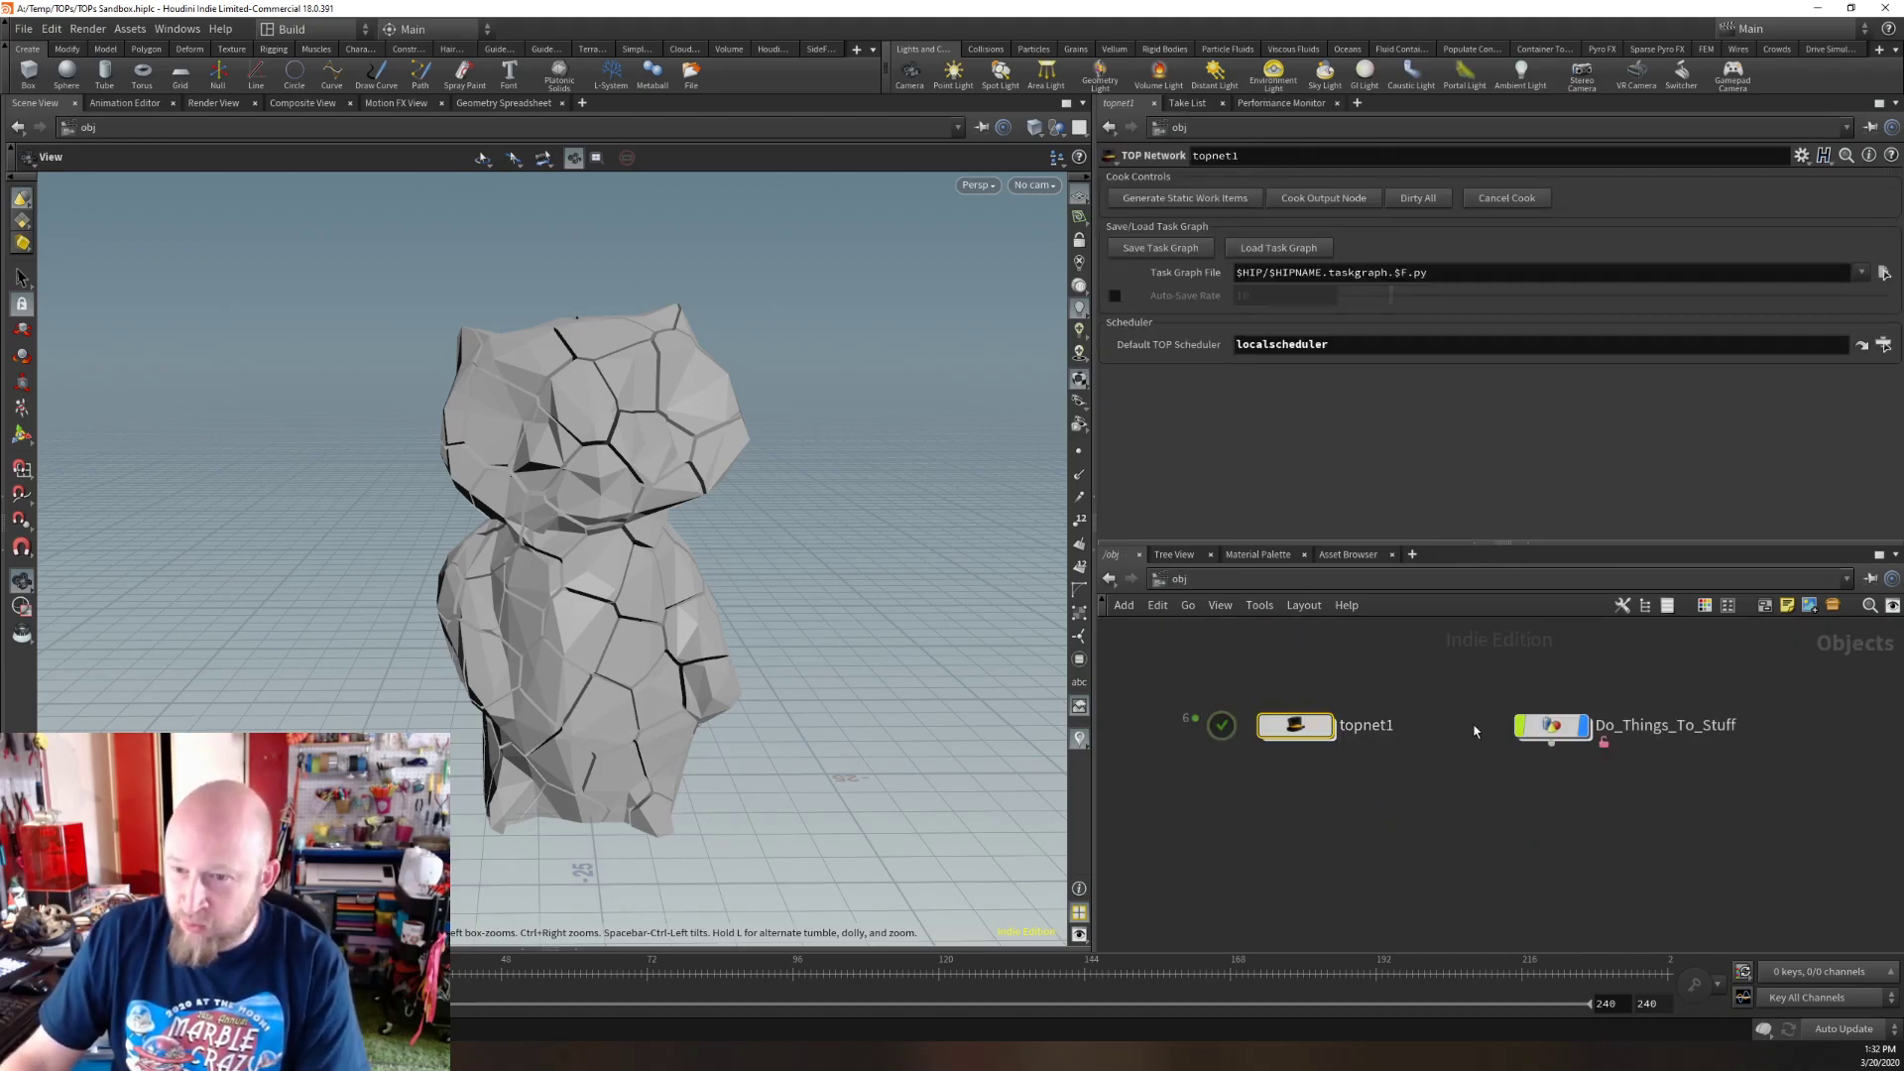
Peek inside Do_Things_To_Stuff, re-enter topnet1, and bring back the Output folder window.
double_click(1553, 726)
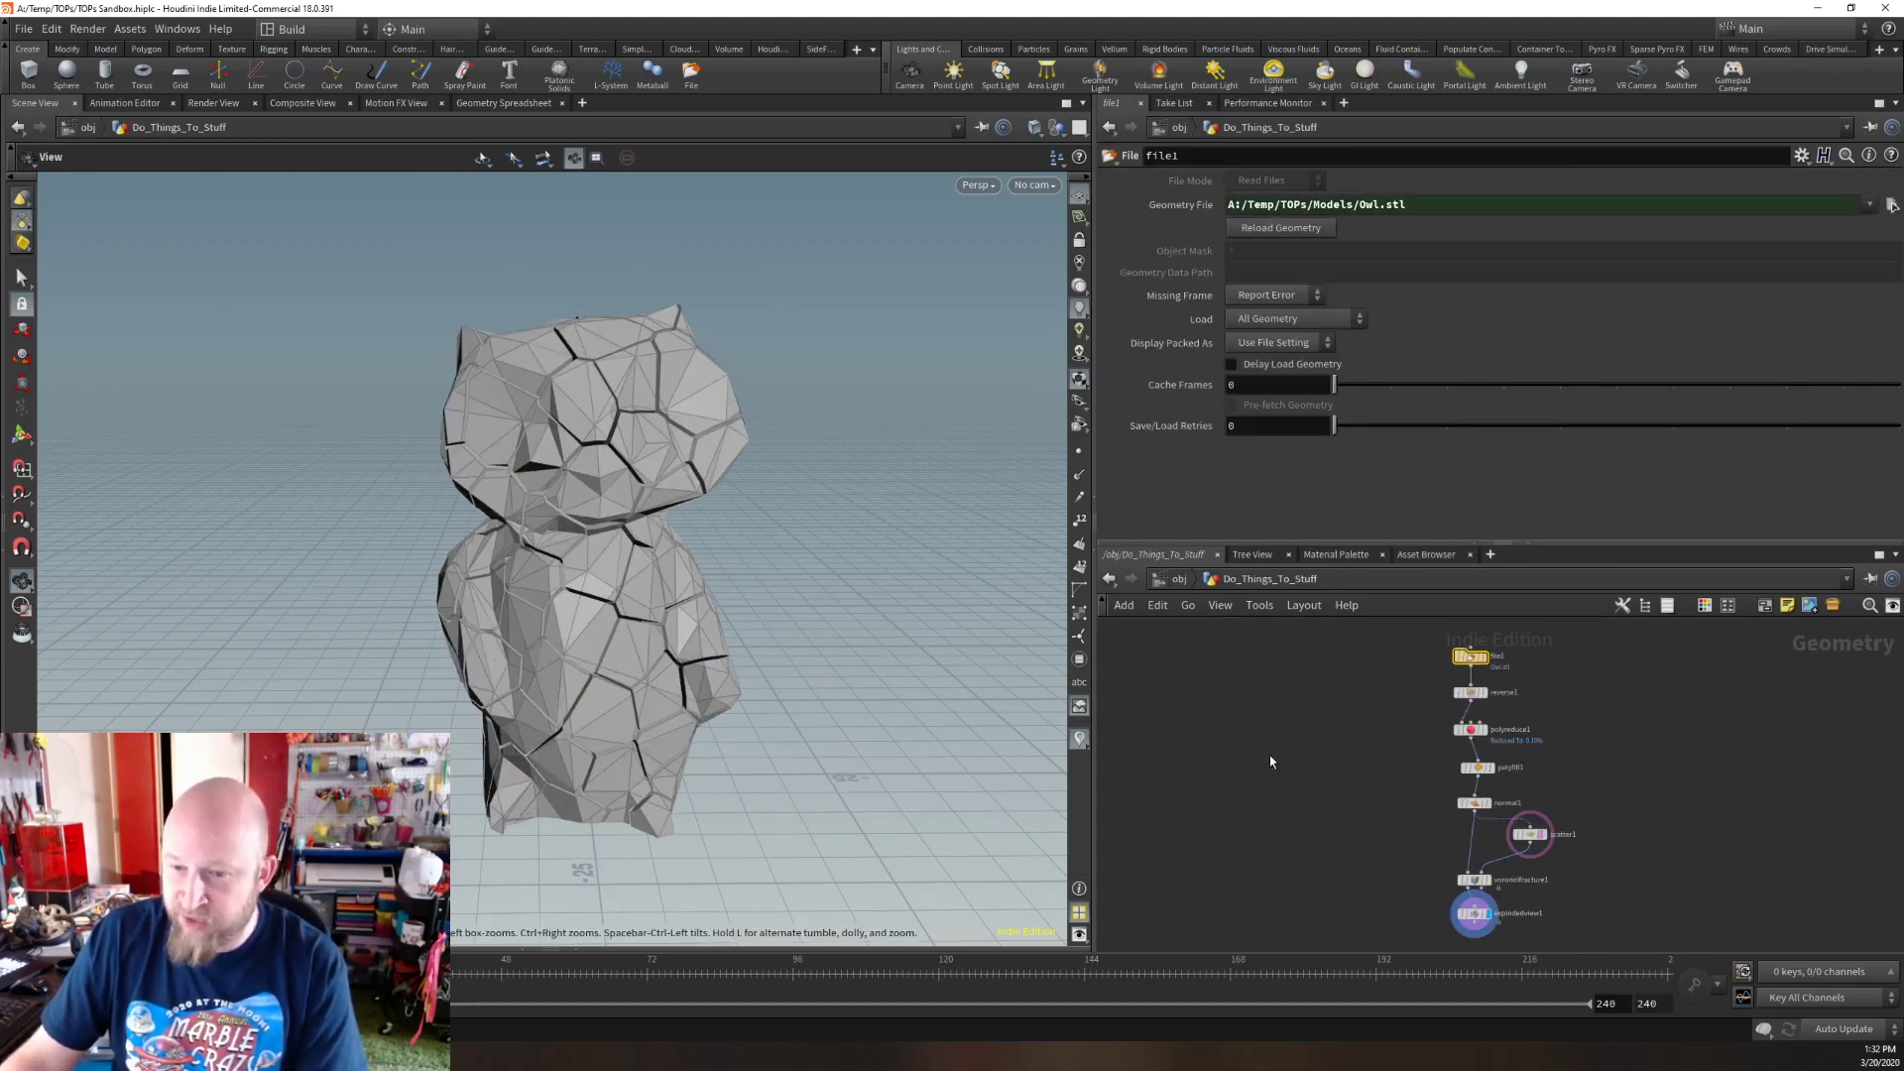
key("u")
double_click(1307, 729)
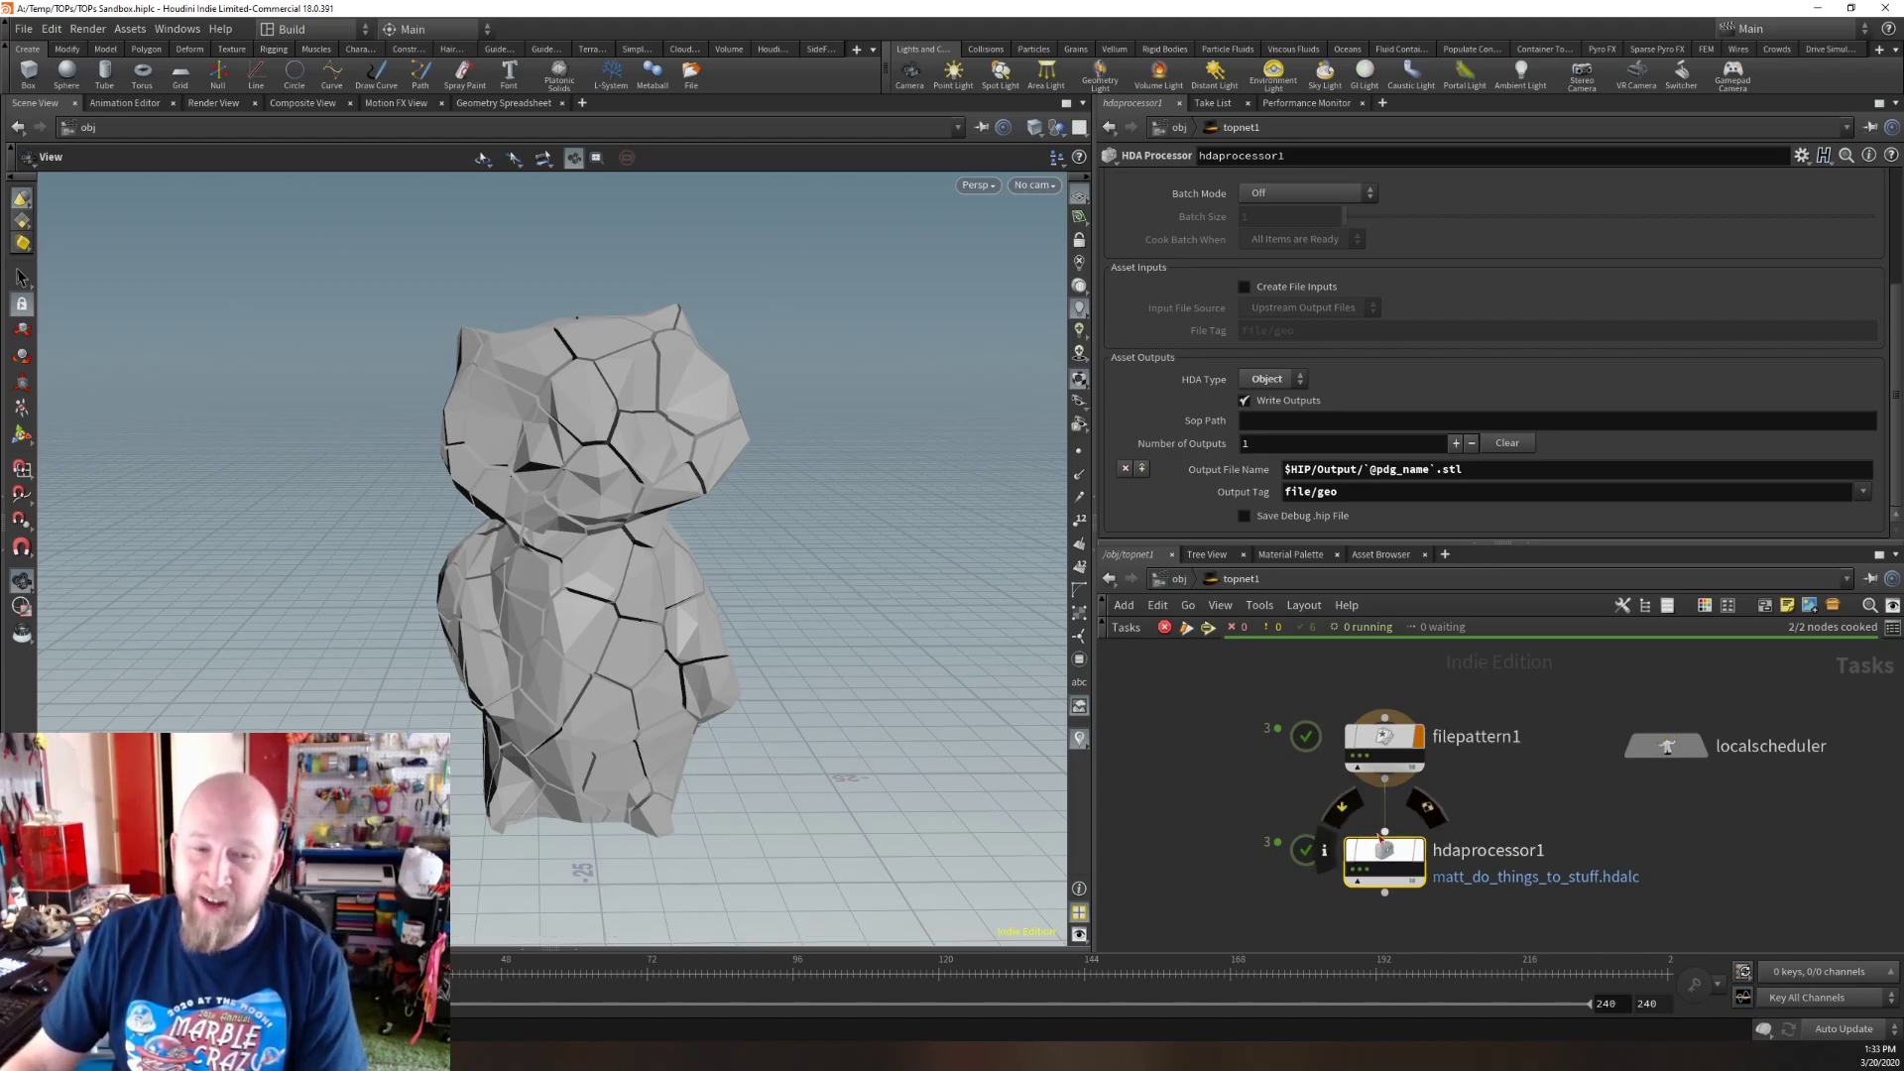
key("alt+Tab")
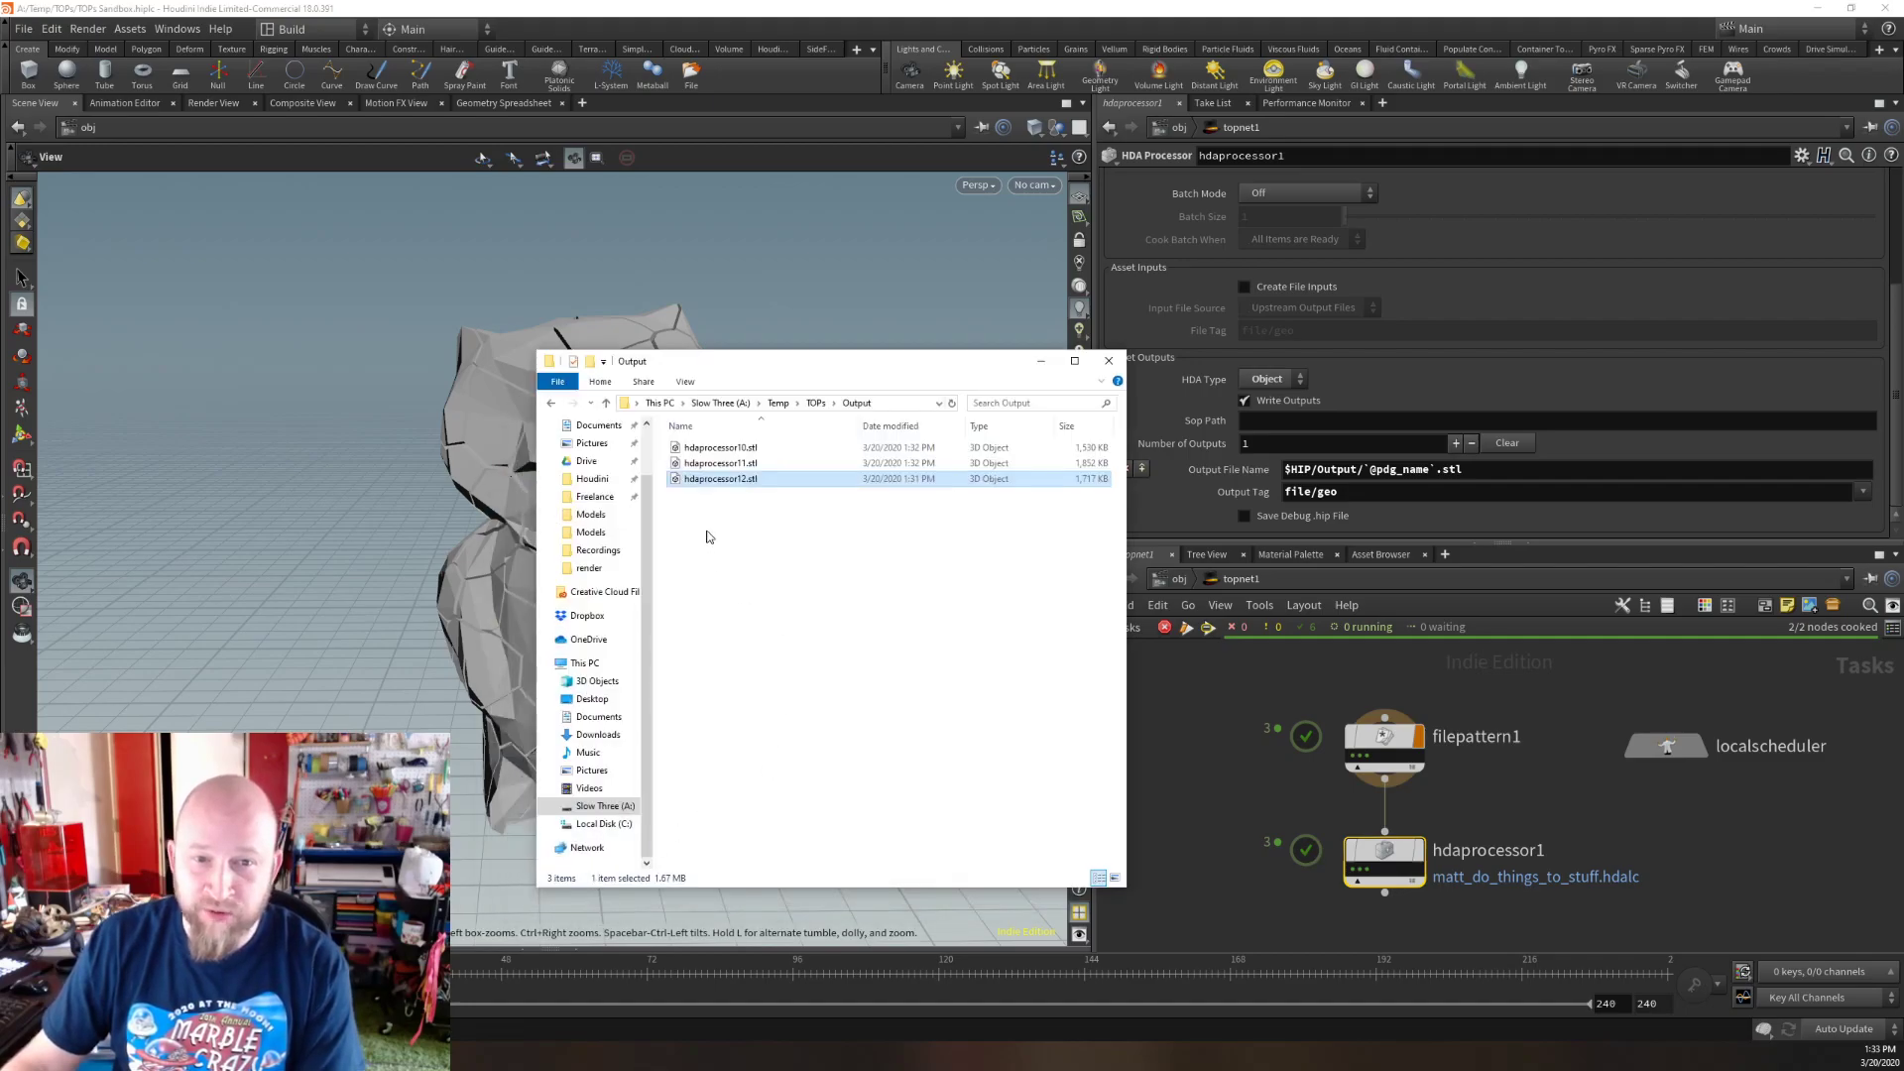